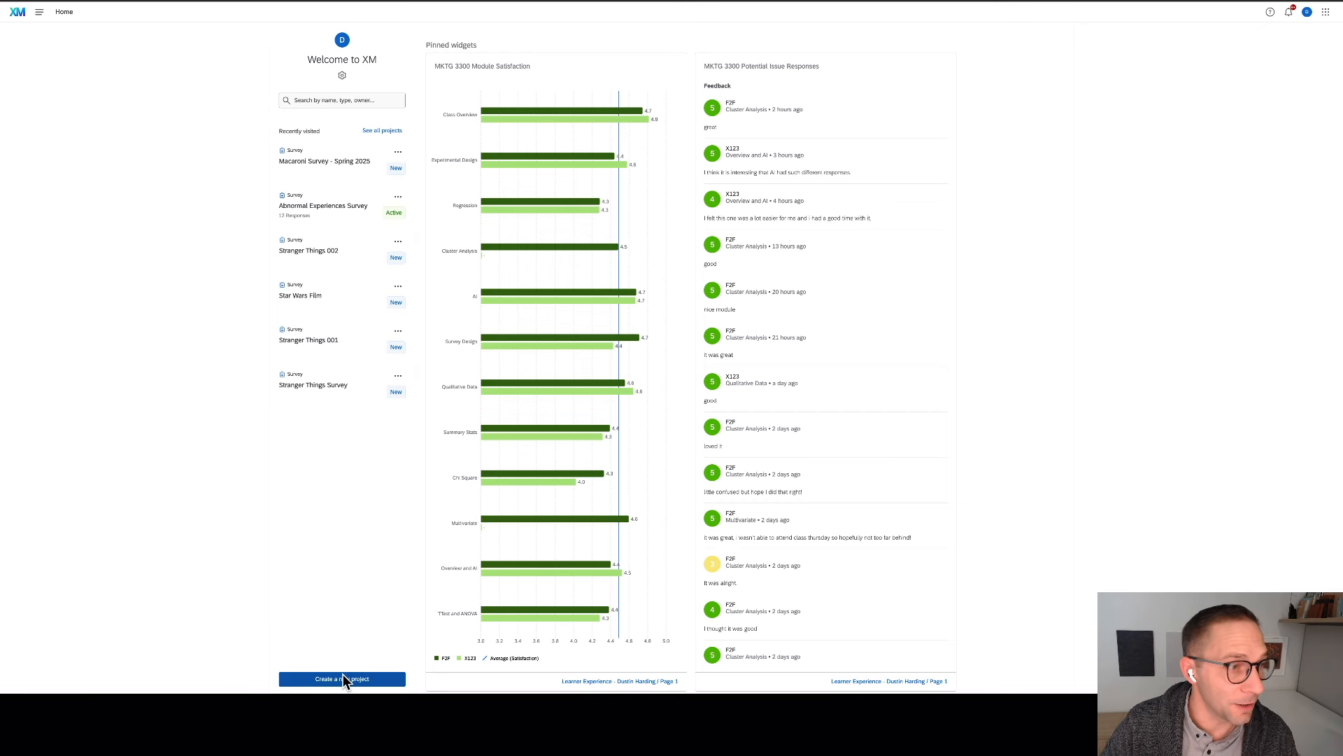
- Start a new survey project from scratch and name it "Marketing Survey - Online"
click(343, 677)
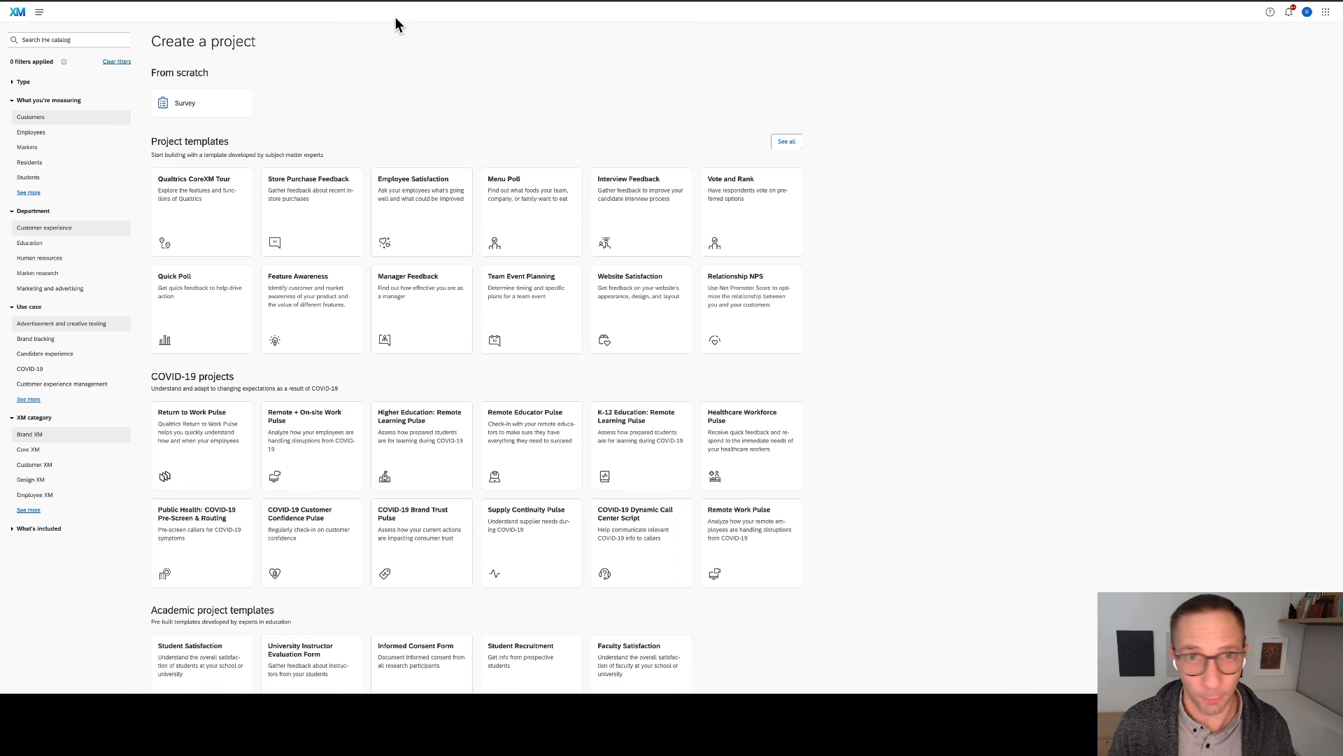
click(191, 106)
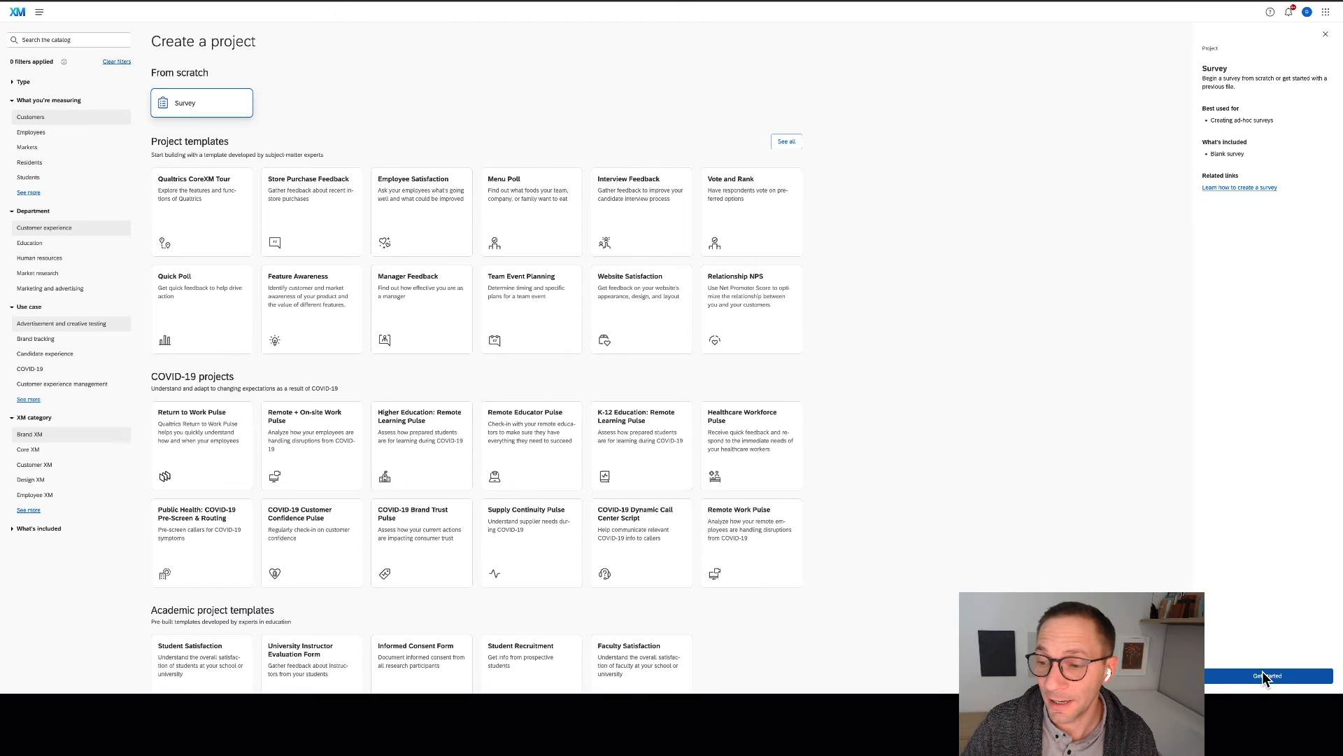
click(1266, 676)
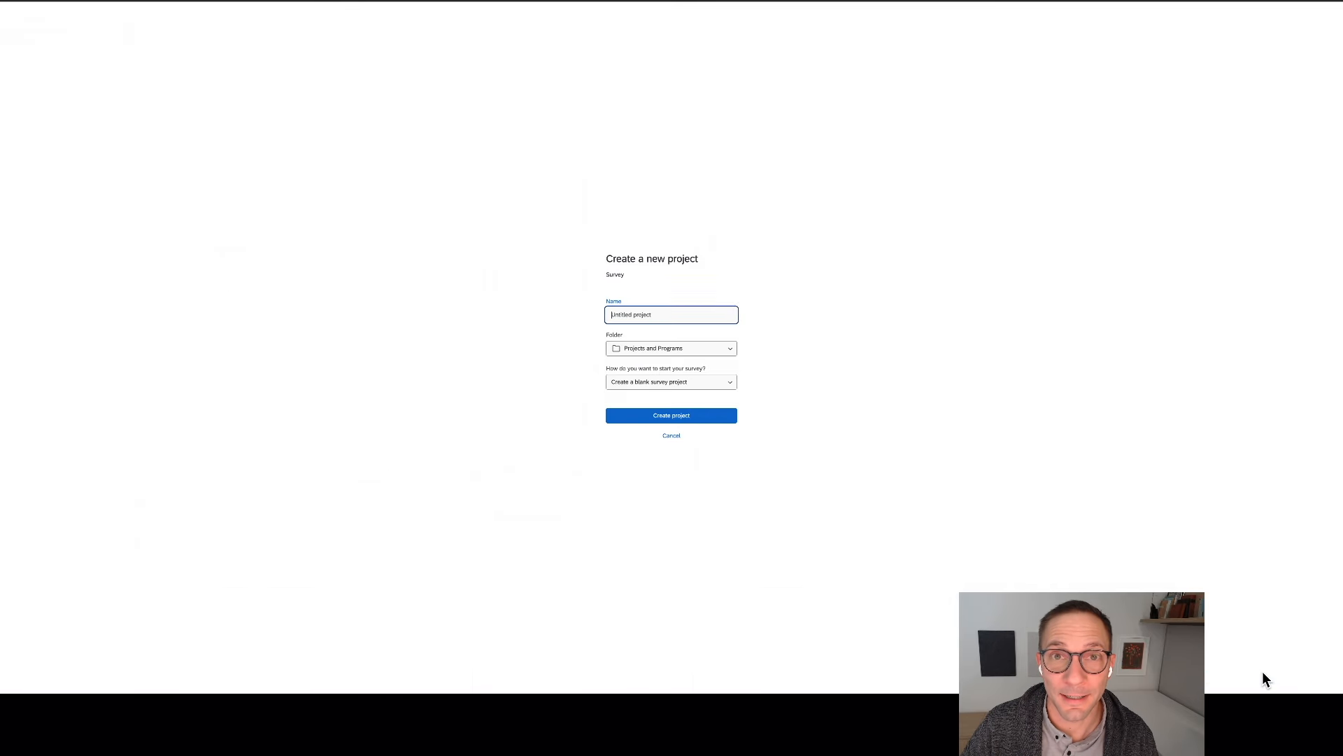
triple_click(669, 319)
text(Marketing Survey)
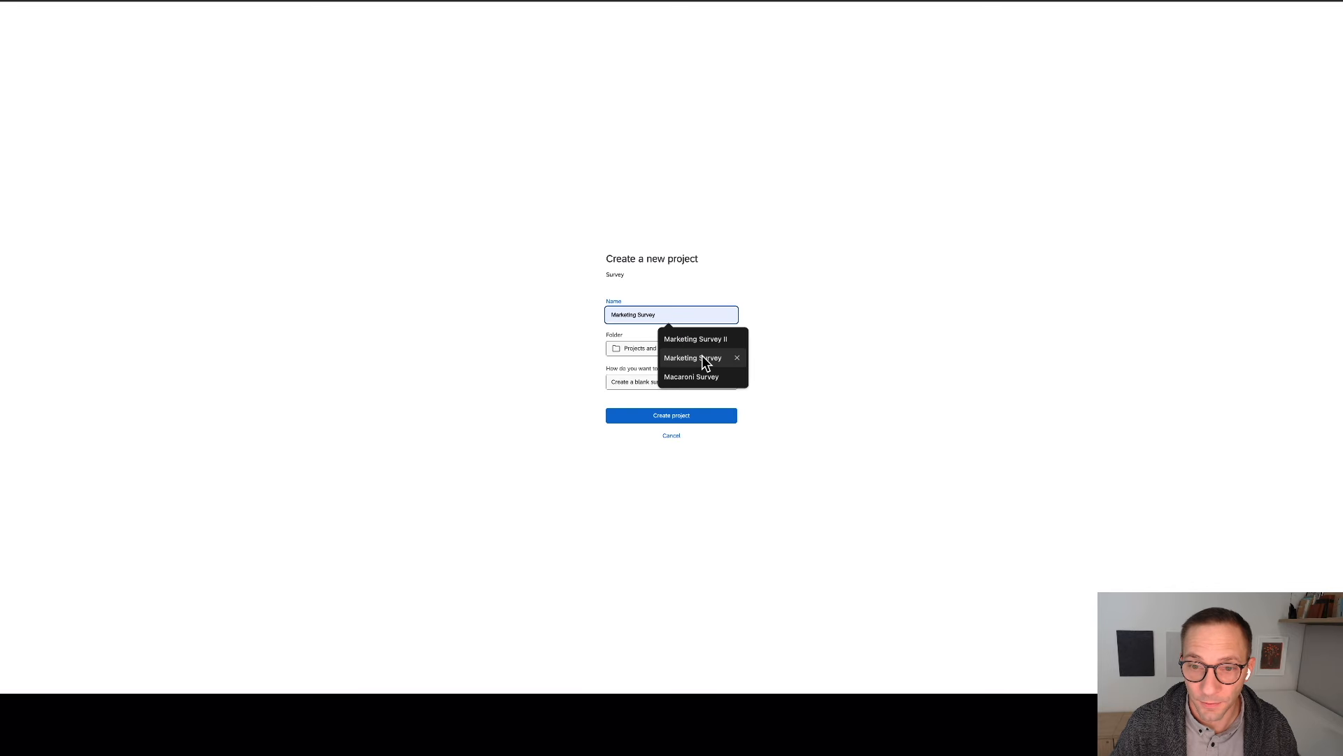
click(701, 357)
text(- Online)
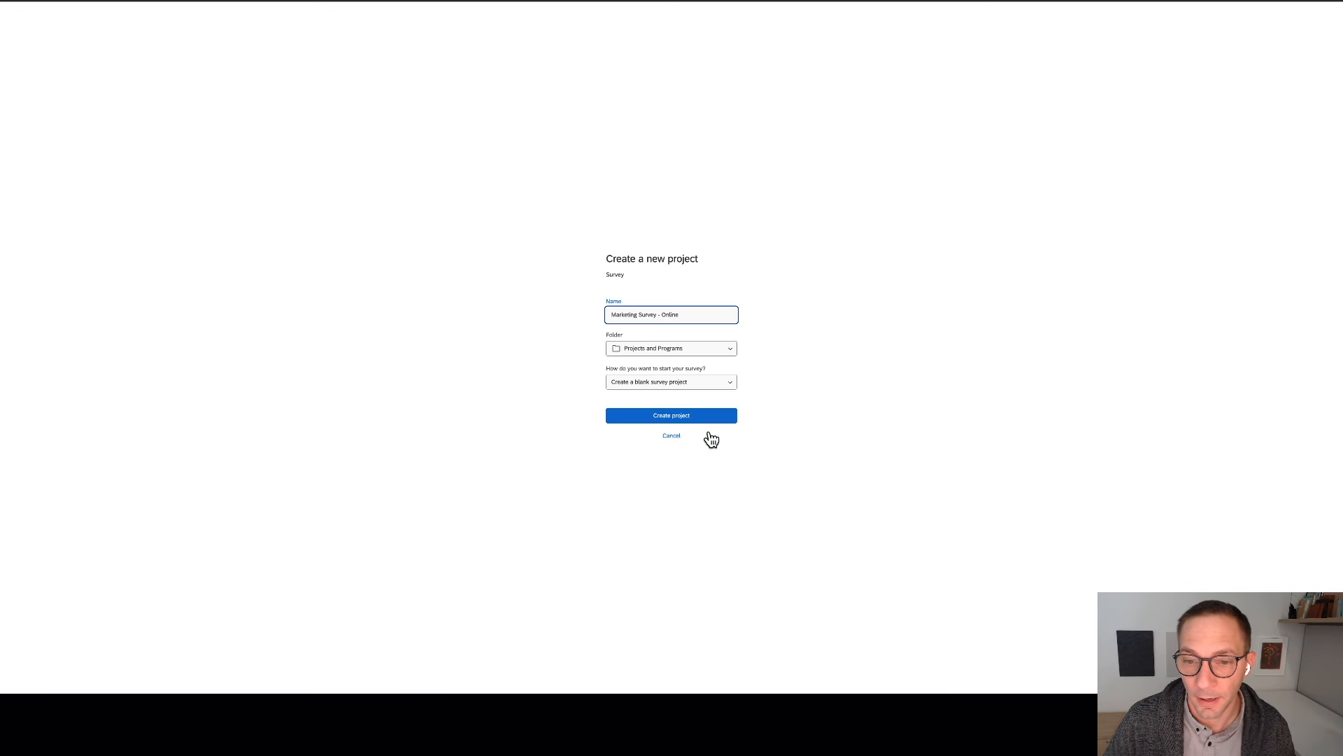
- Set the survey to start from an imported QSF file, choose Macaroni Survey File.qsf from Downloads and create the project
click(685, 381)
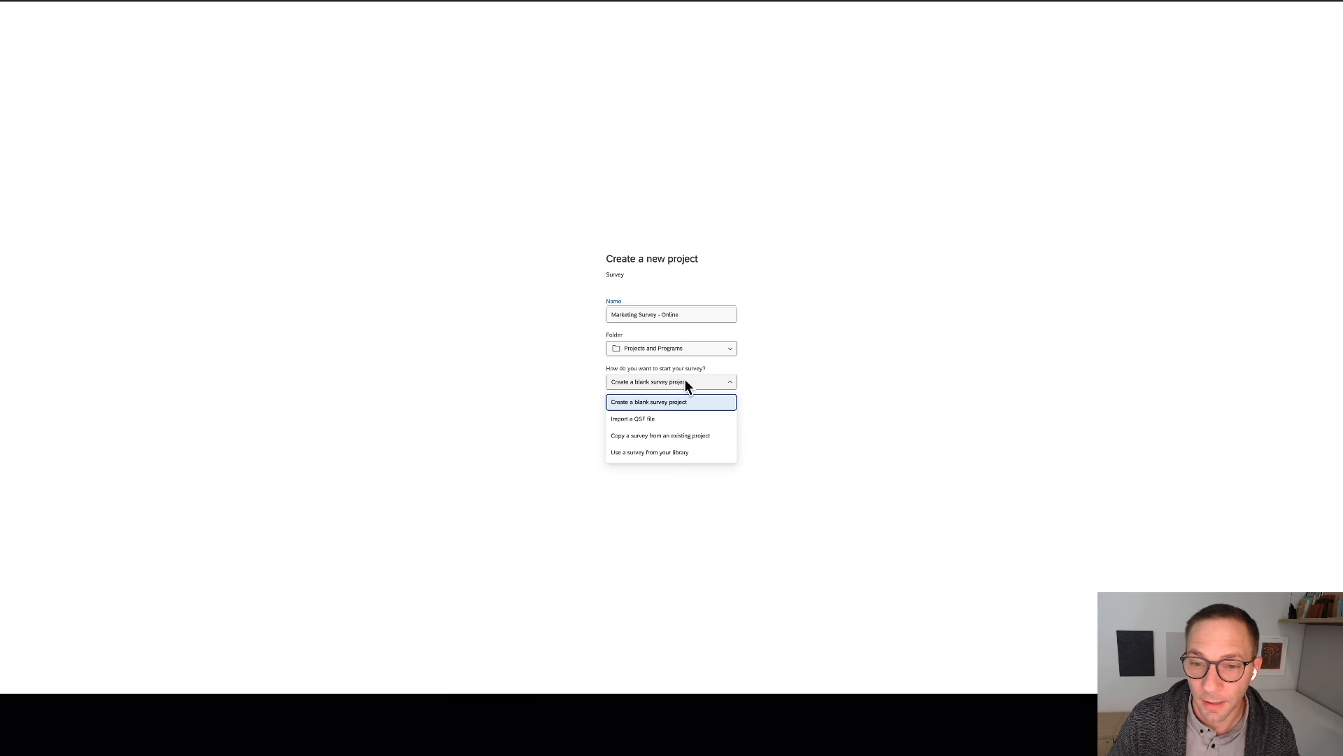
click(651, 419)
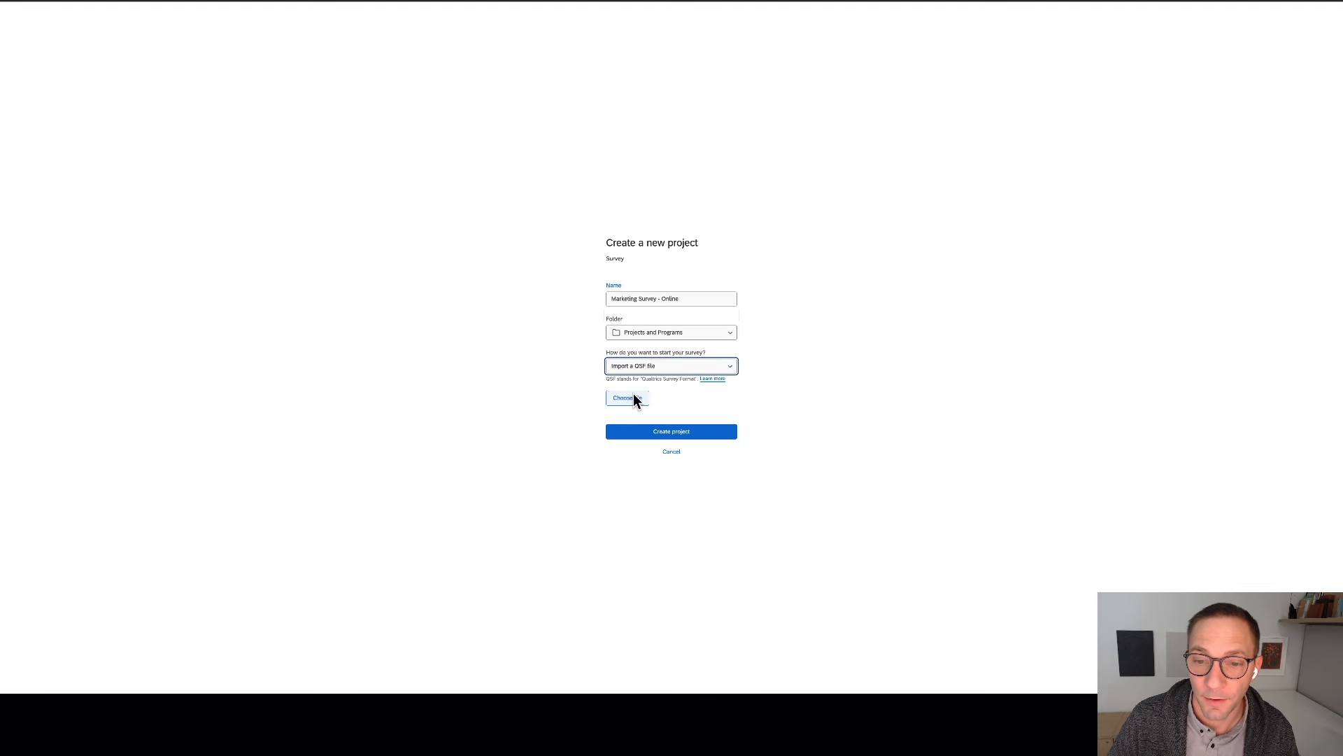
click(635, 399)
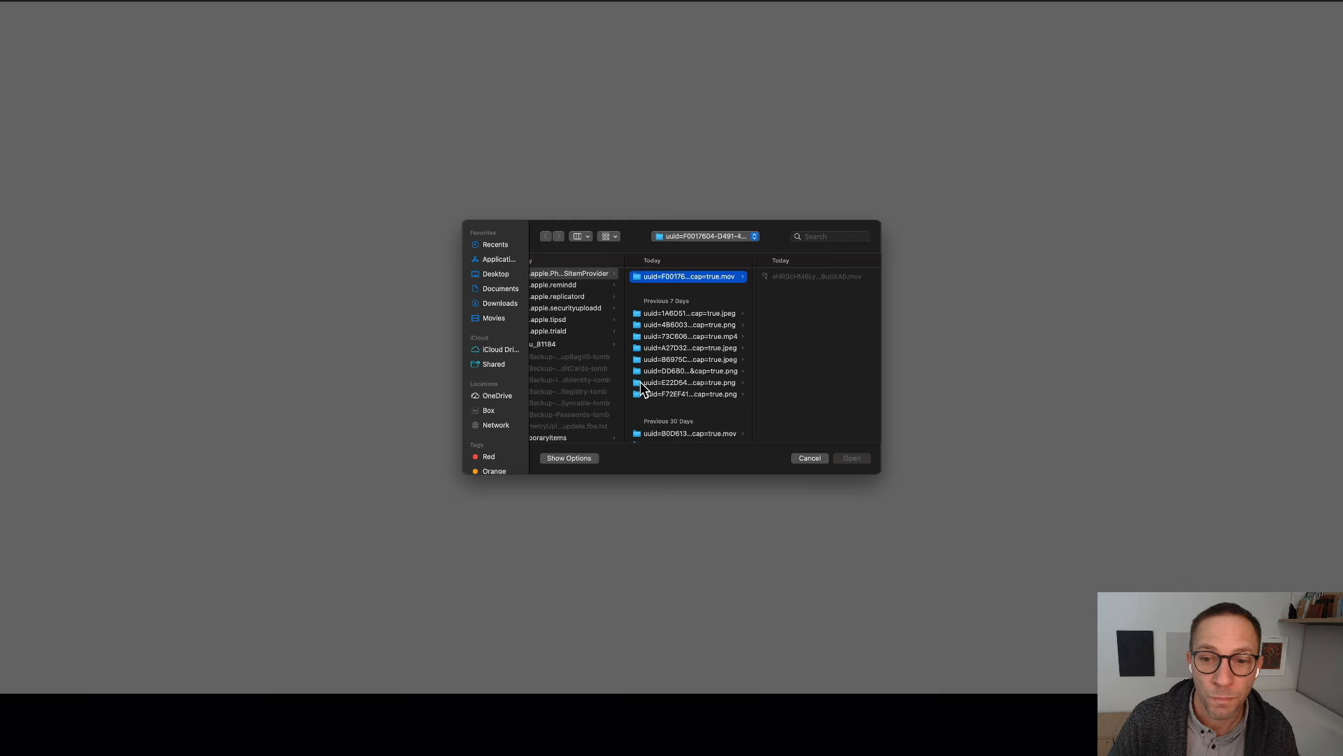
click(495, 305)
click(592, 290)
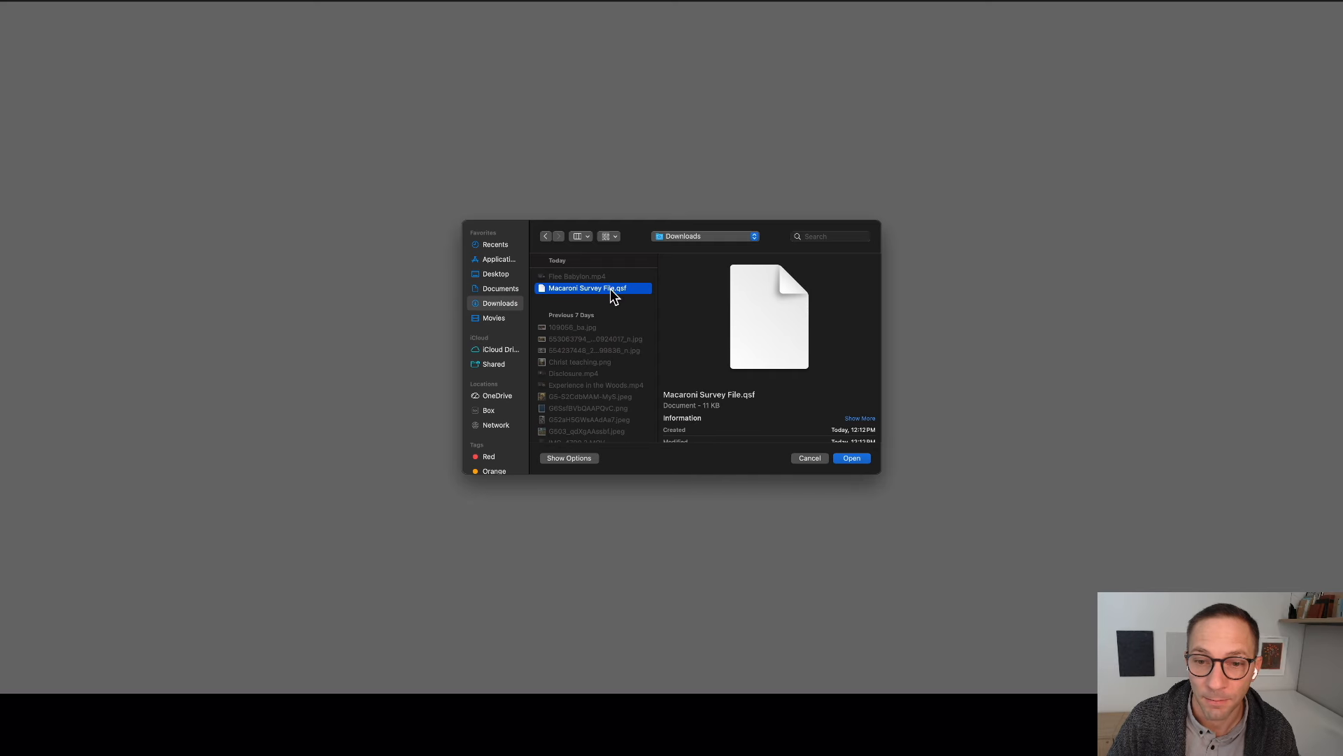
click(852, 459)
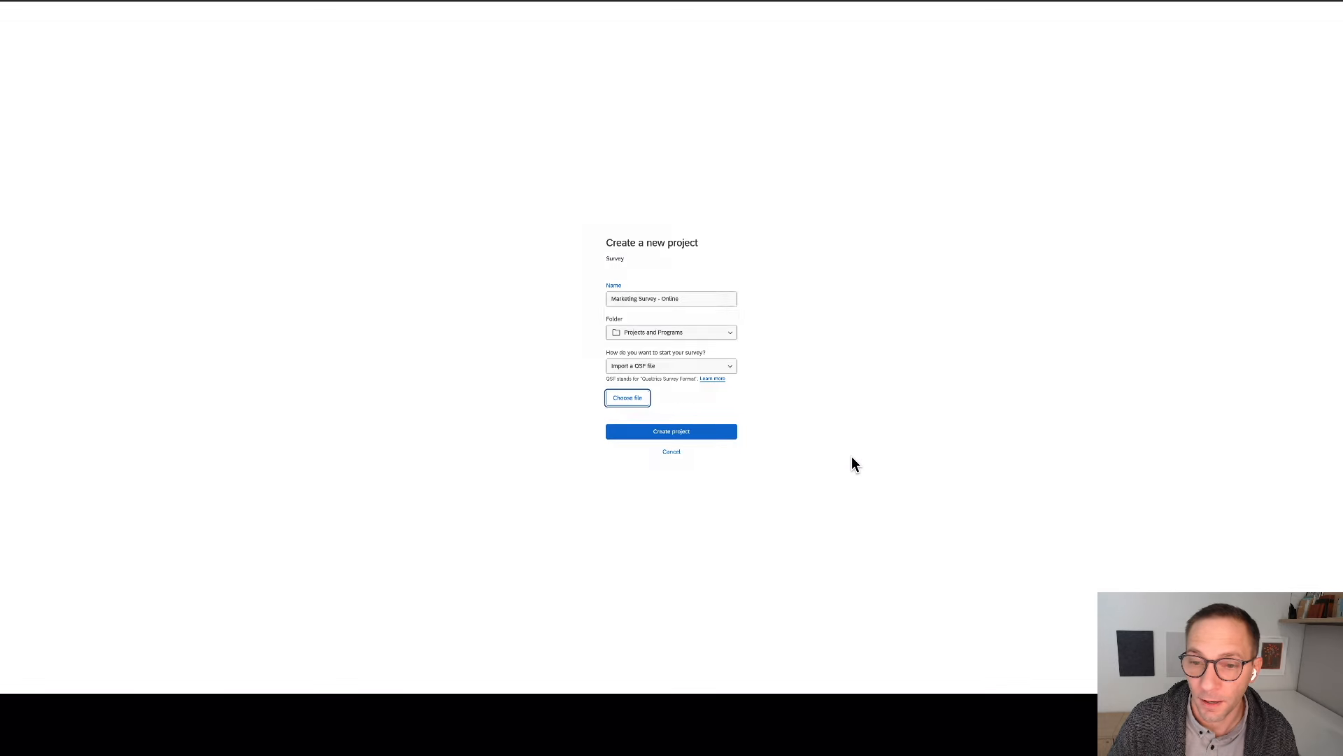
click(660, 440)
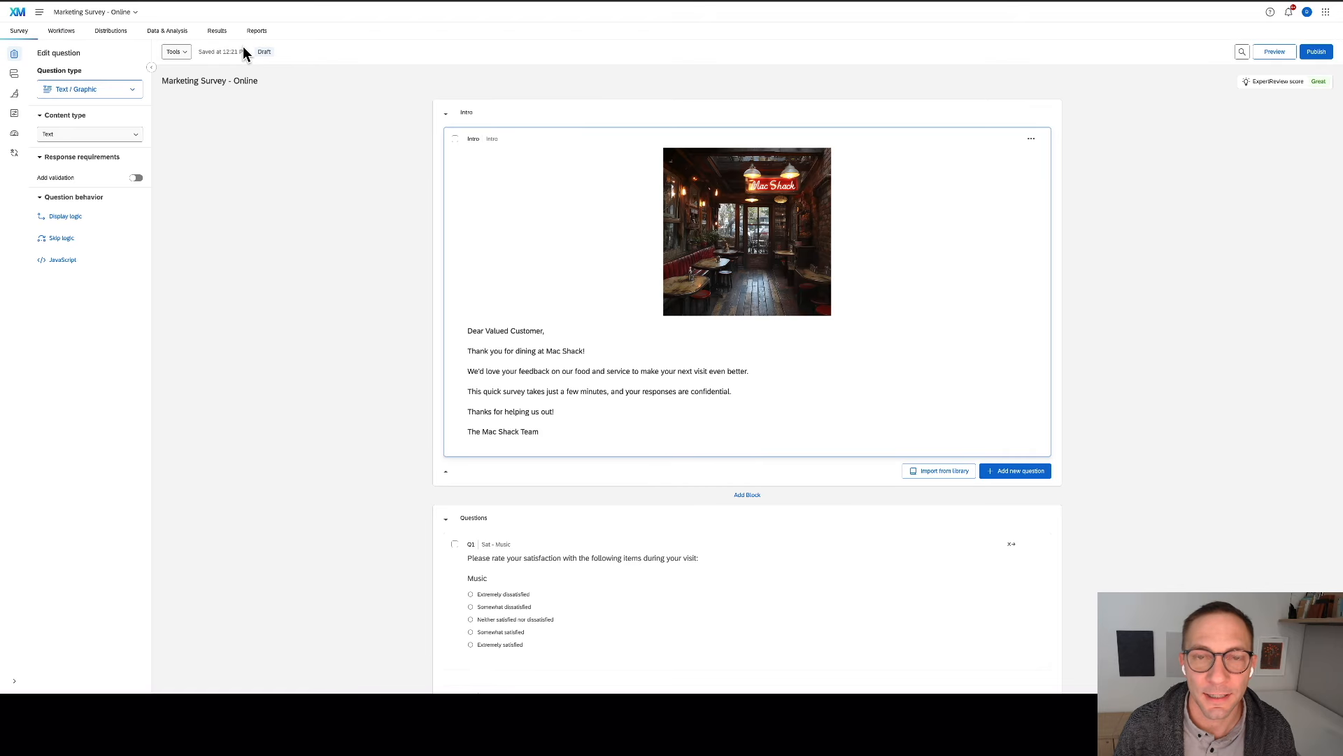
- Import the response data from Macaroni Data.csv into the project, keeping the suggested field mapping
click(163, 33)
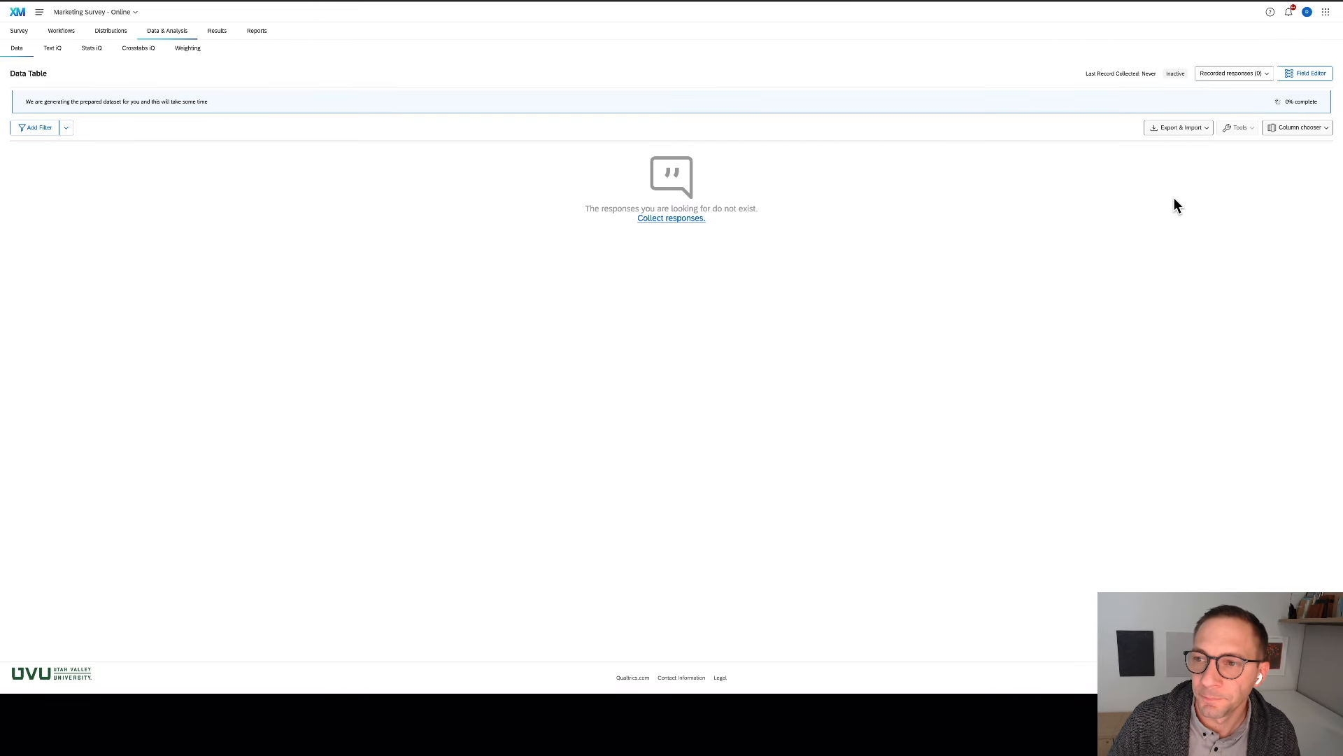
click(1181, 101)
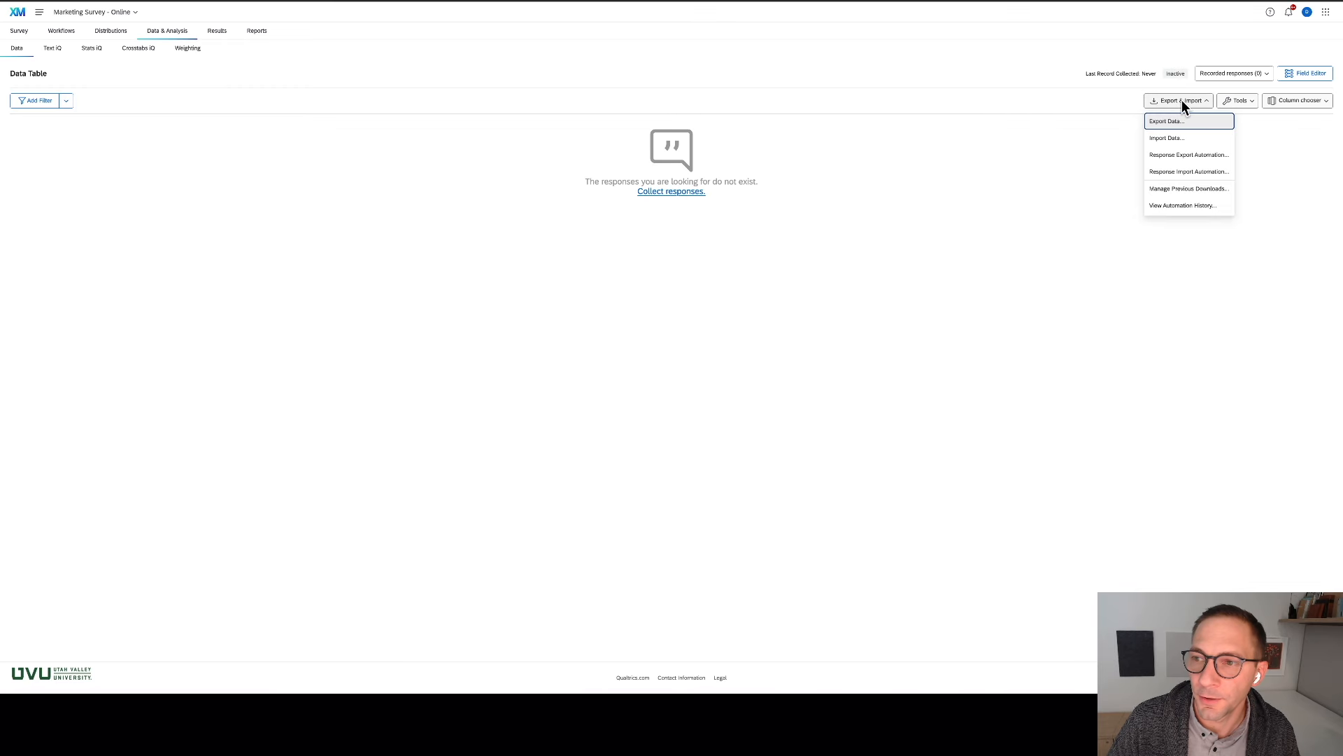
click(1181, 138)
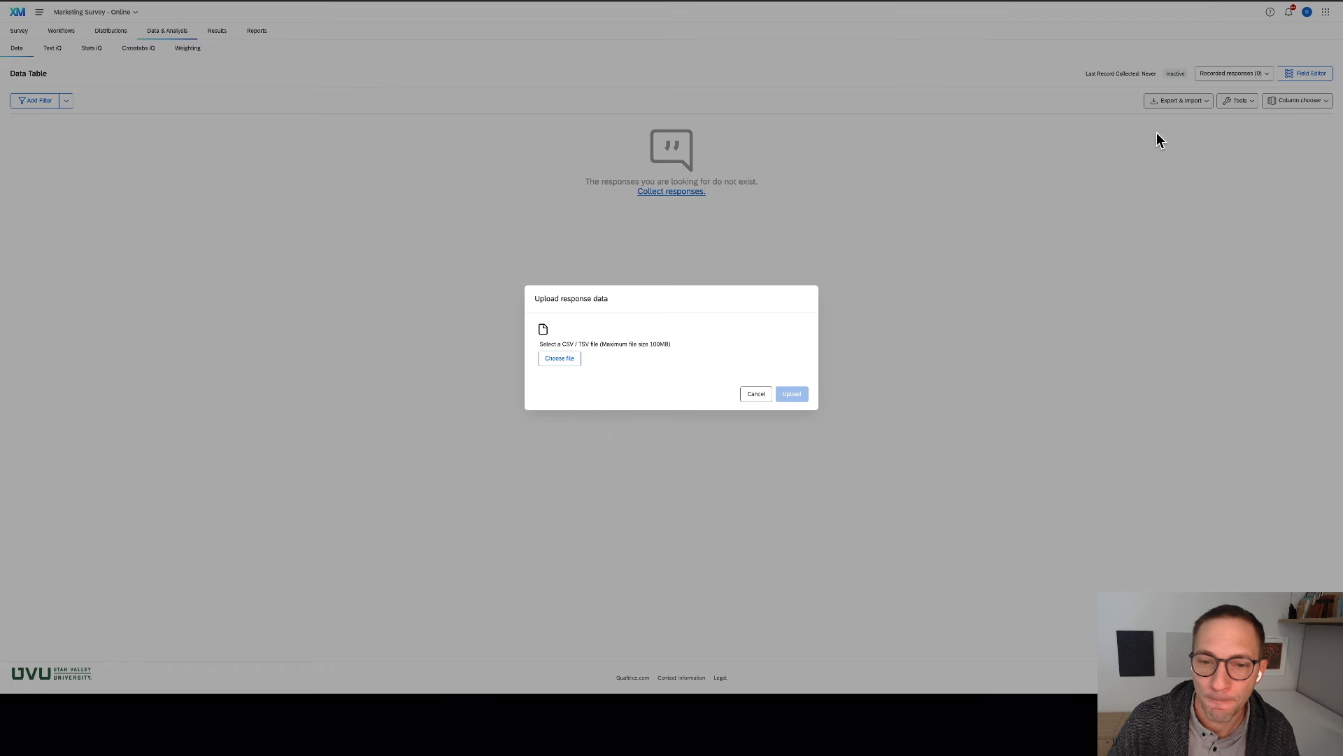
click(560, 358)
click(587, 288)
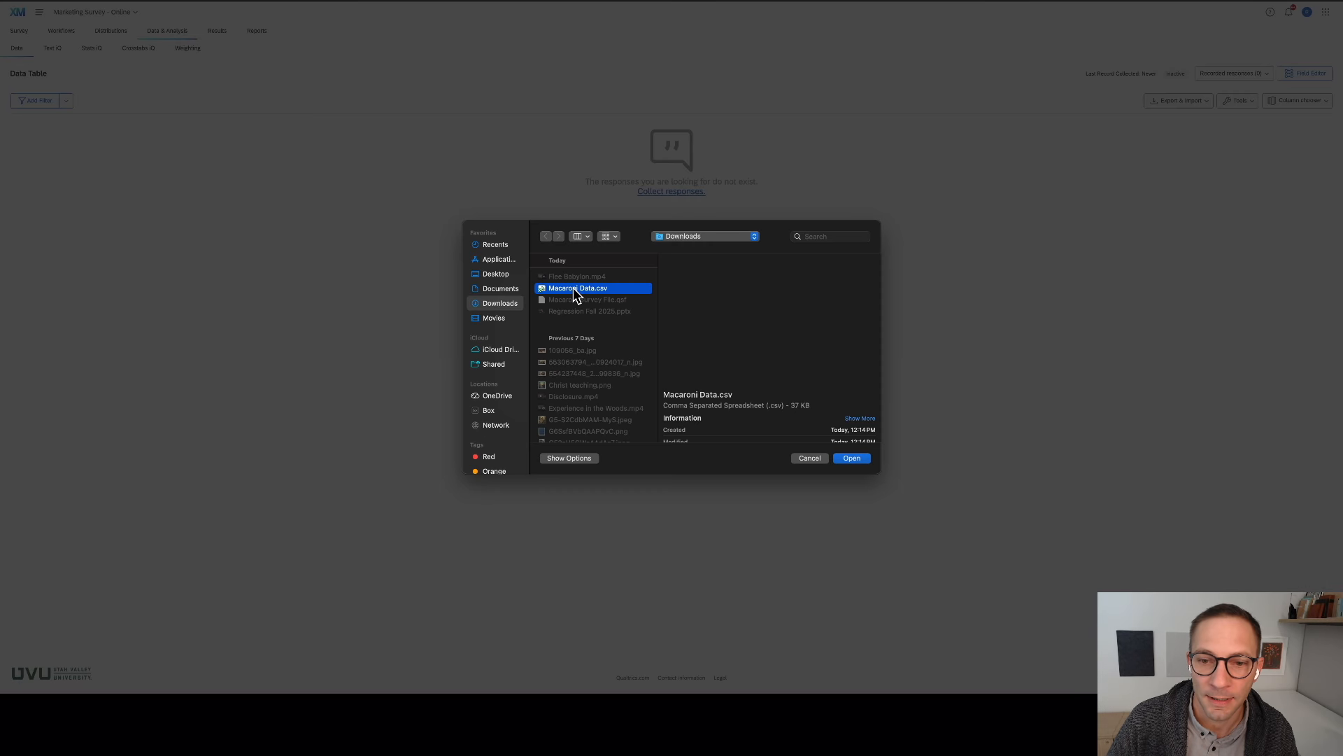
click(852, 458)
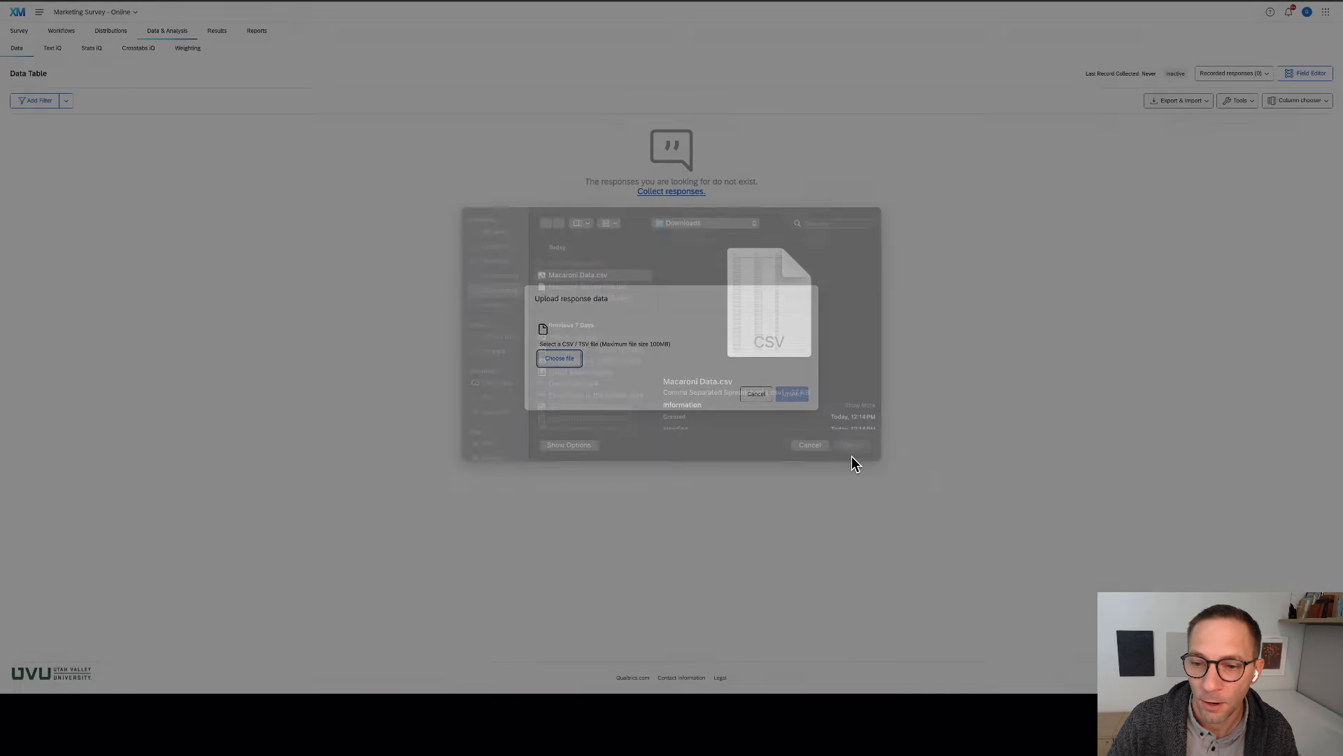
click(792, 403)
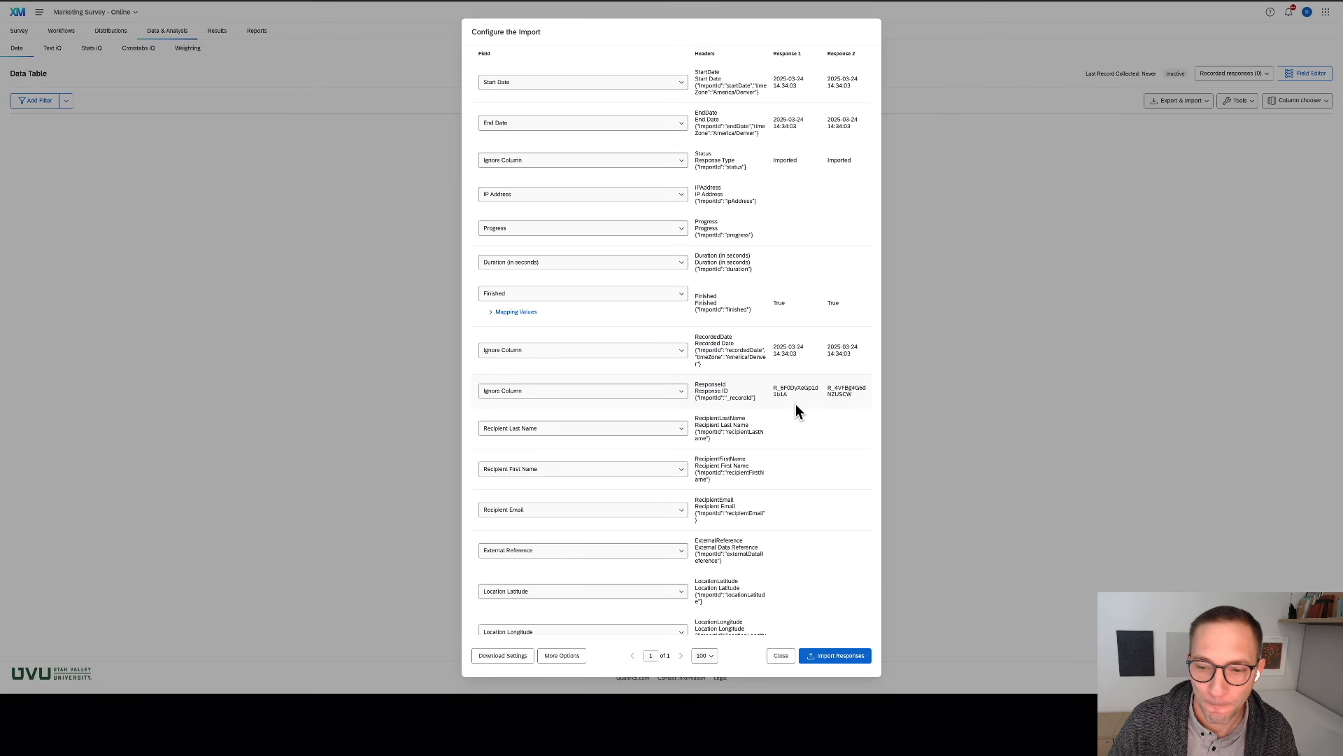
click(841, 657)
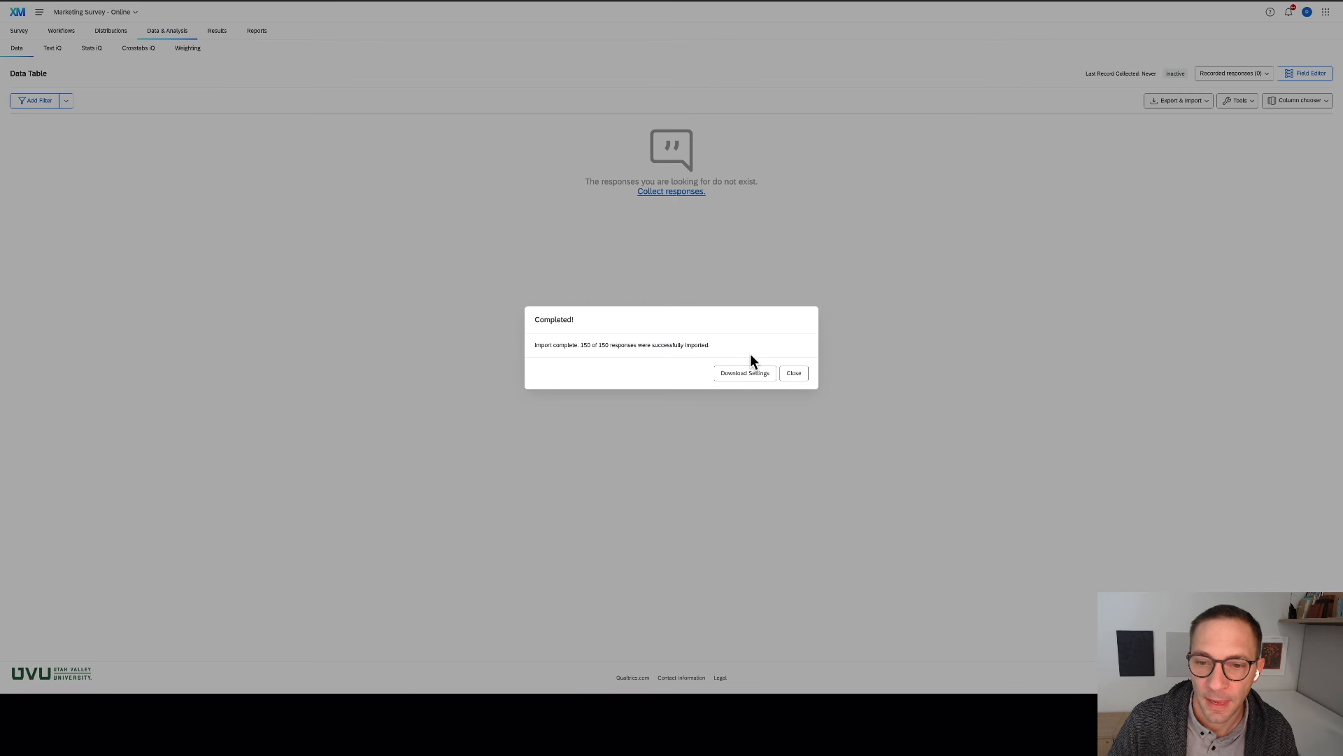
click(795, 371)
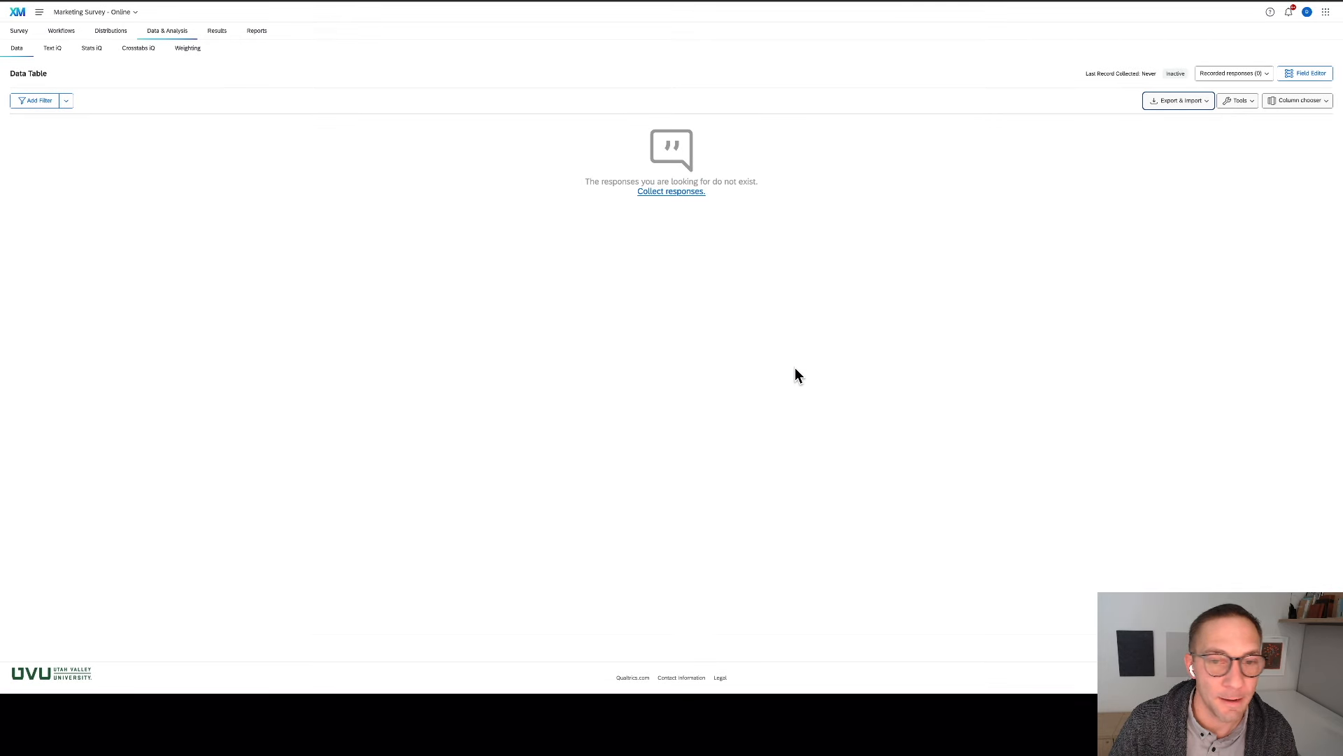
- Review the survey's intro and questions Q1 to Q6, and check the embedded data and blocks in the survey flow
click(19, 35)
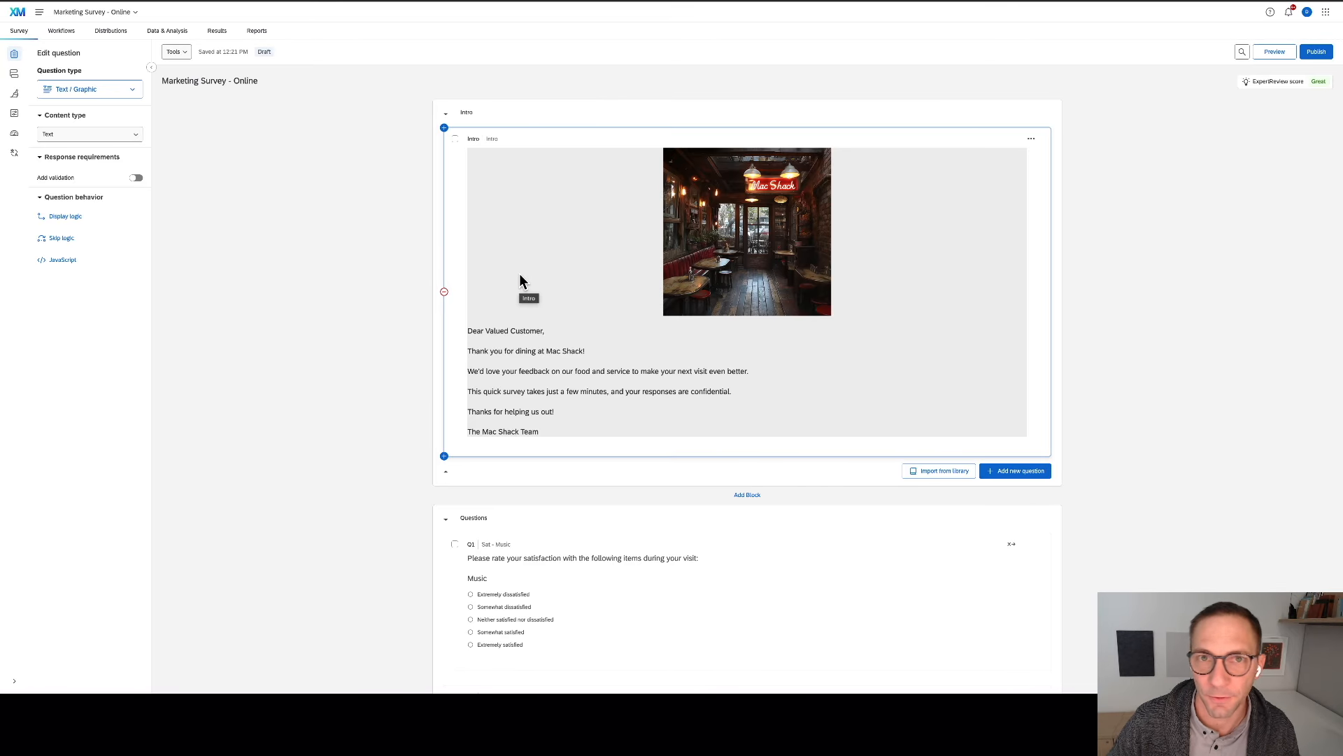
scroll(520, 276, down, 6)
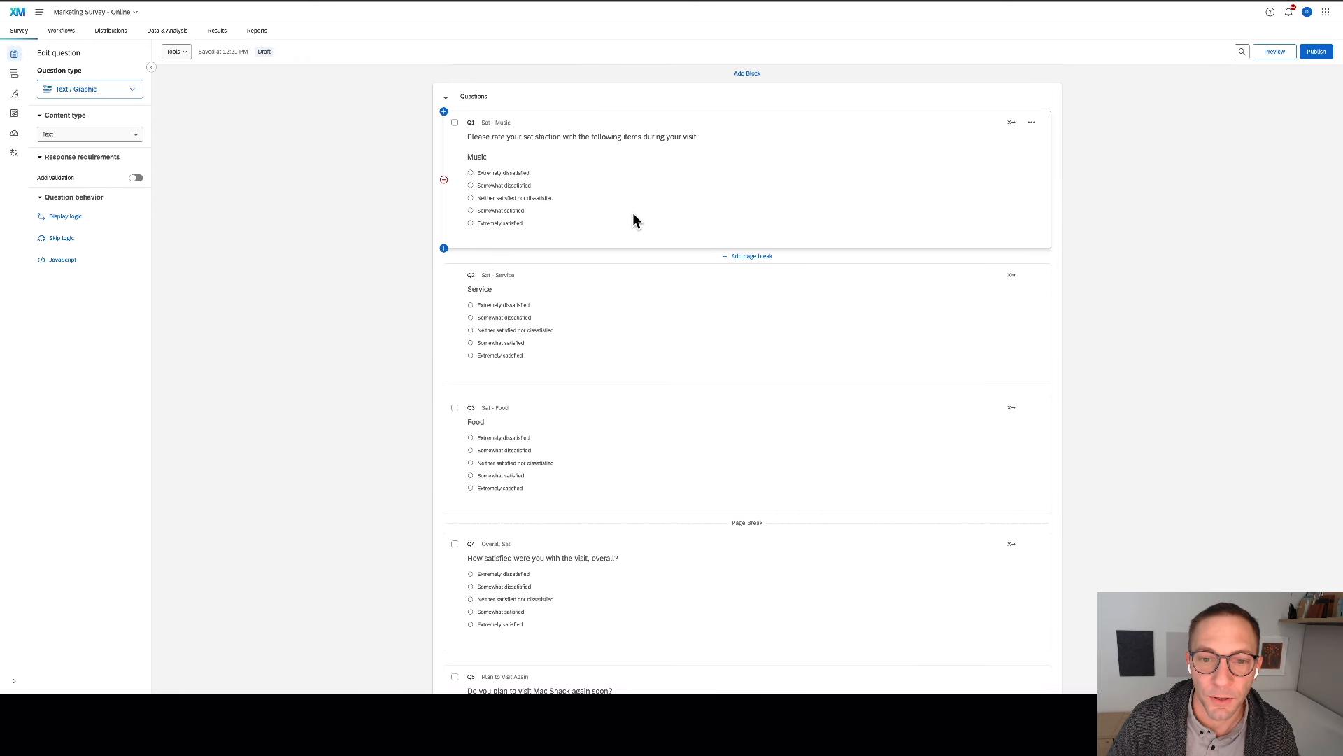
scroll(626, 209, down, 2)
scroll(606, 202, down, 2)
scroll(606, 199, down, 1)
scroll(615, 167, down, 1)
scroll(616, 210, down, 1)
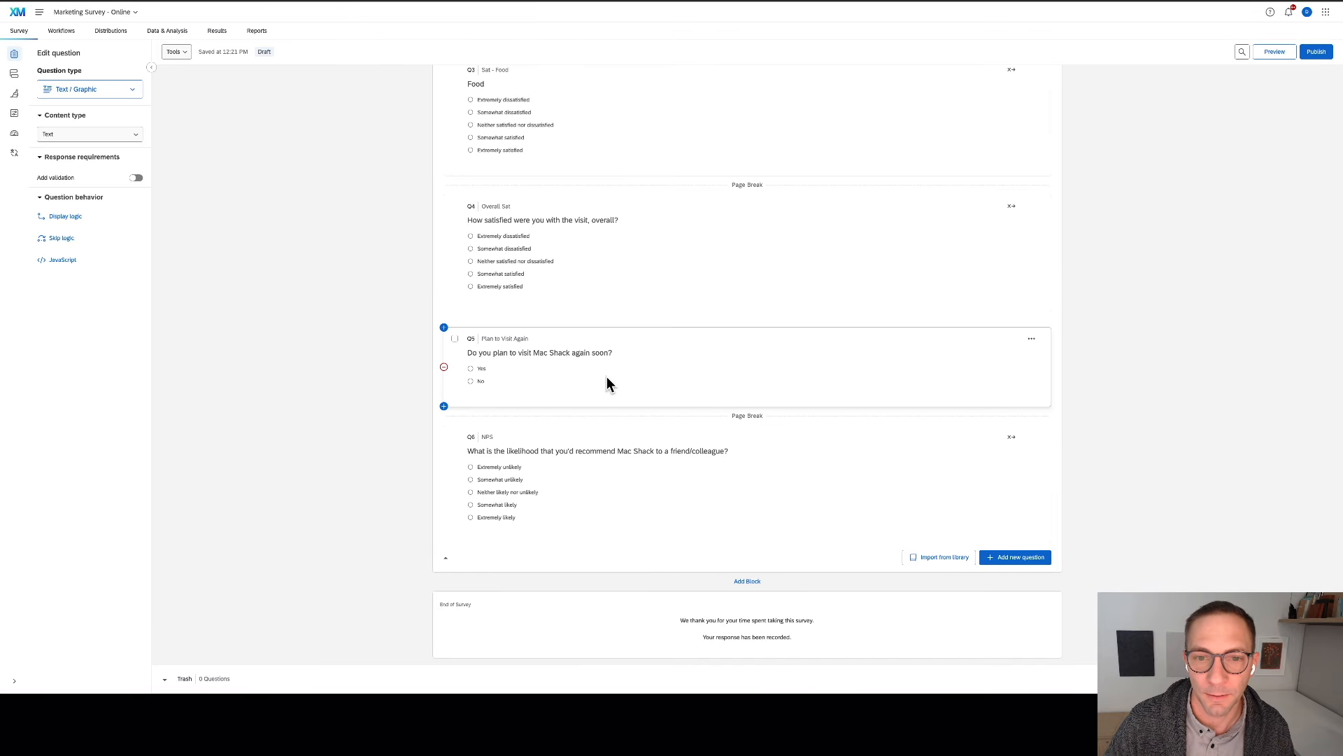
scroll(606, 381, up, 5)
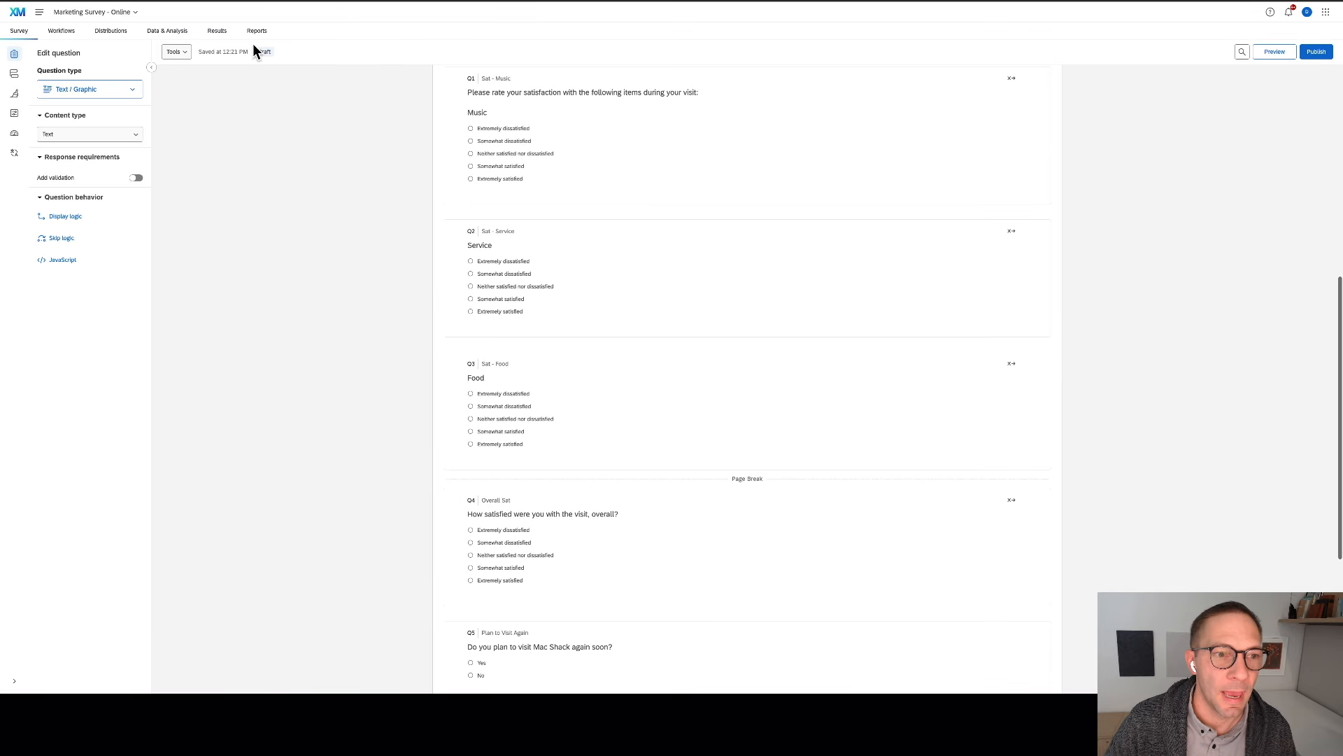
click(14, 74)
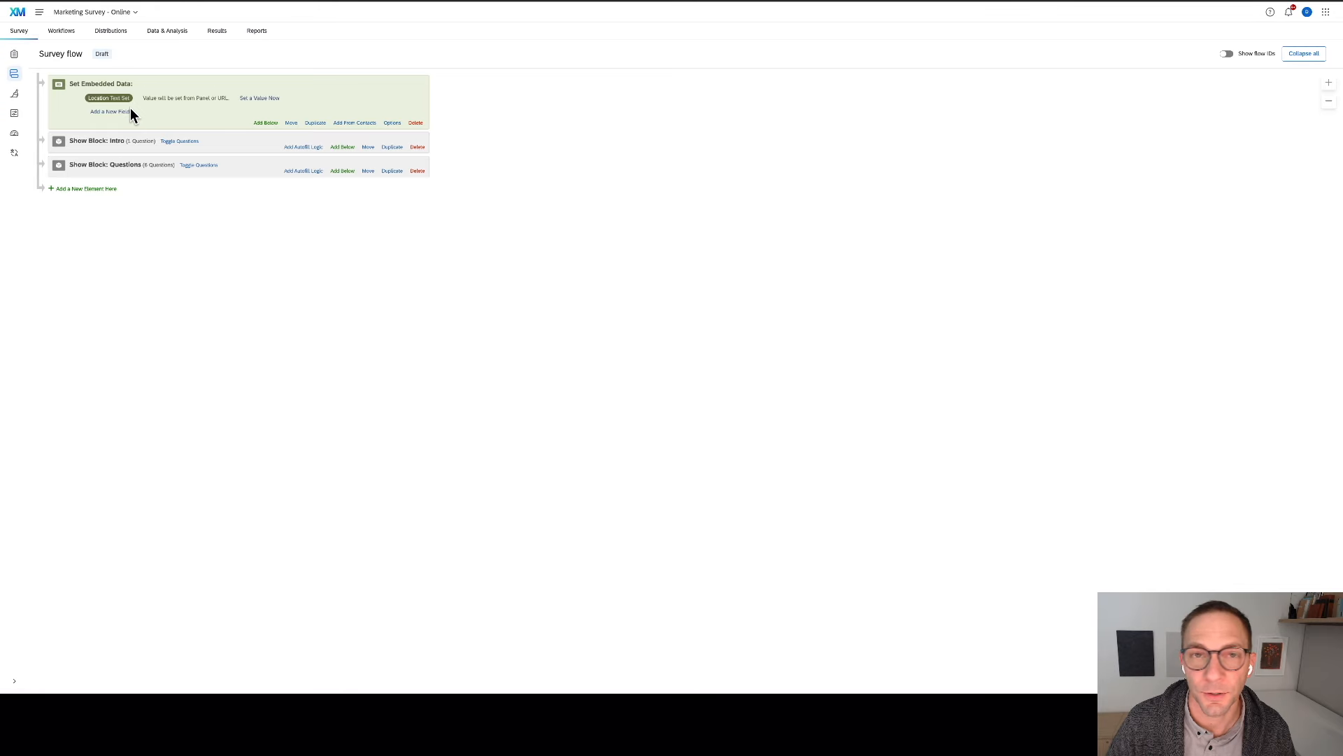
click(14, 53)
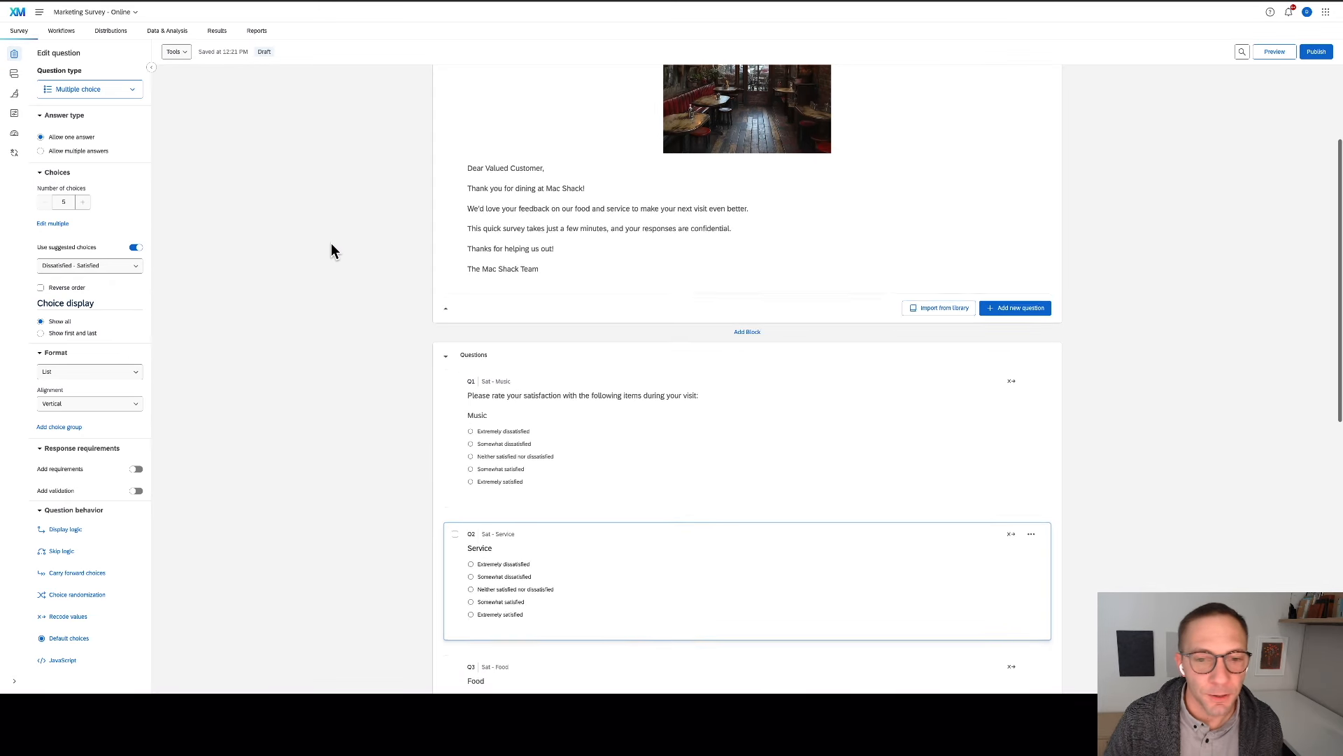
- Check the imported responses in the data table and open the Stats iQ analysis workspace
click(162, 32)
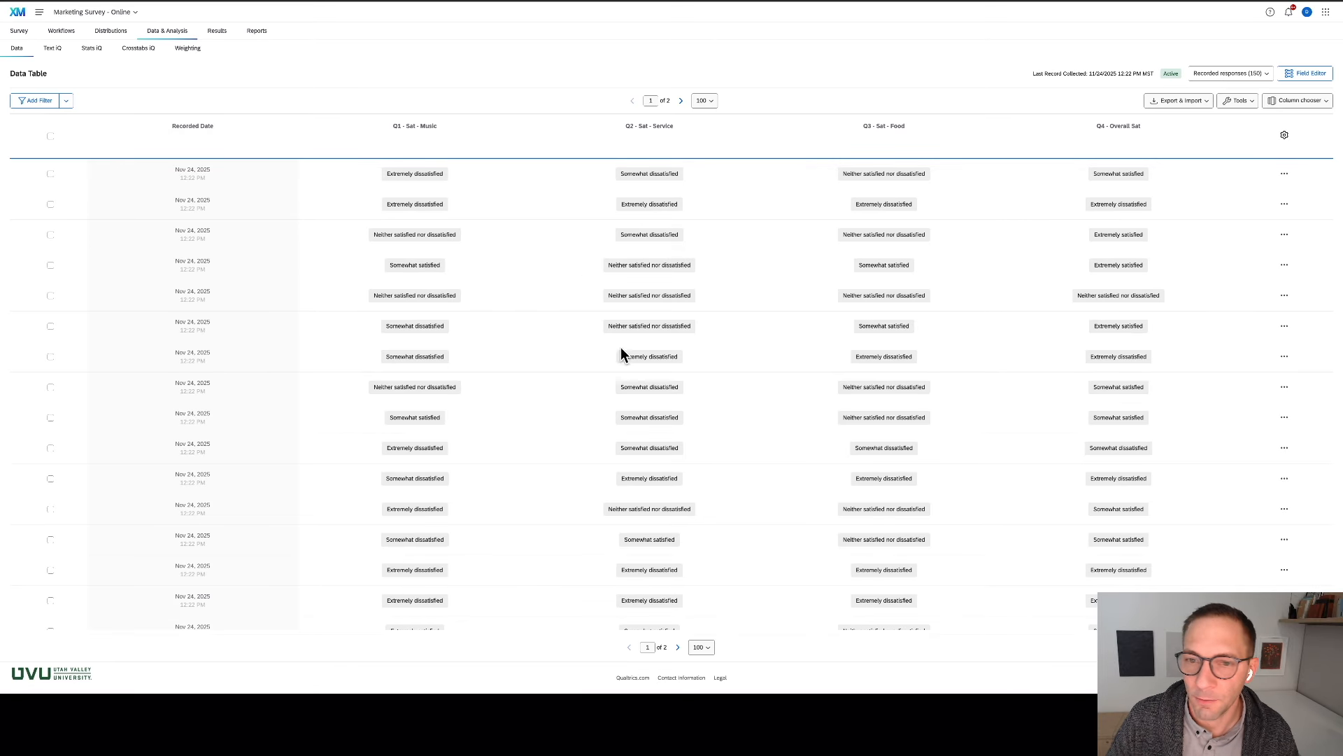
mouse_move(412, 154)
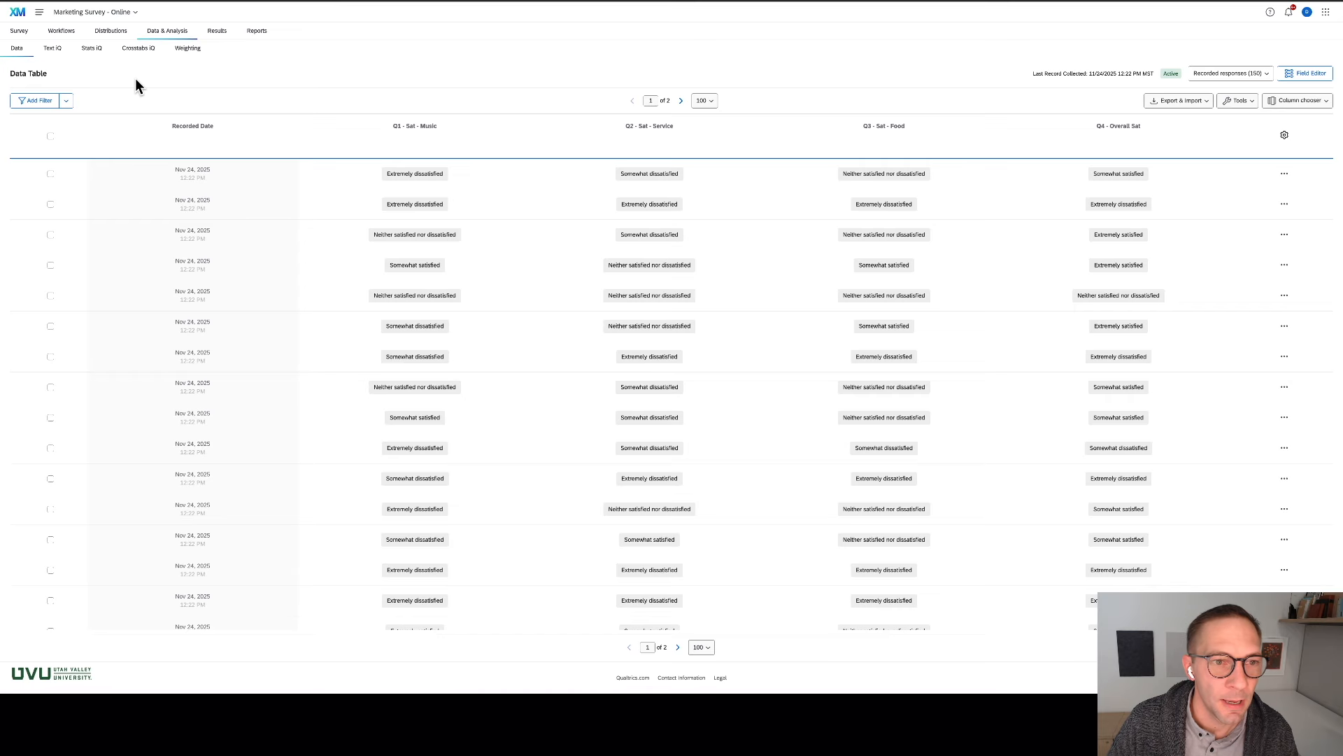
click(91, 48)
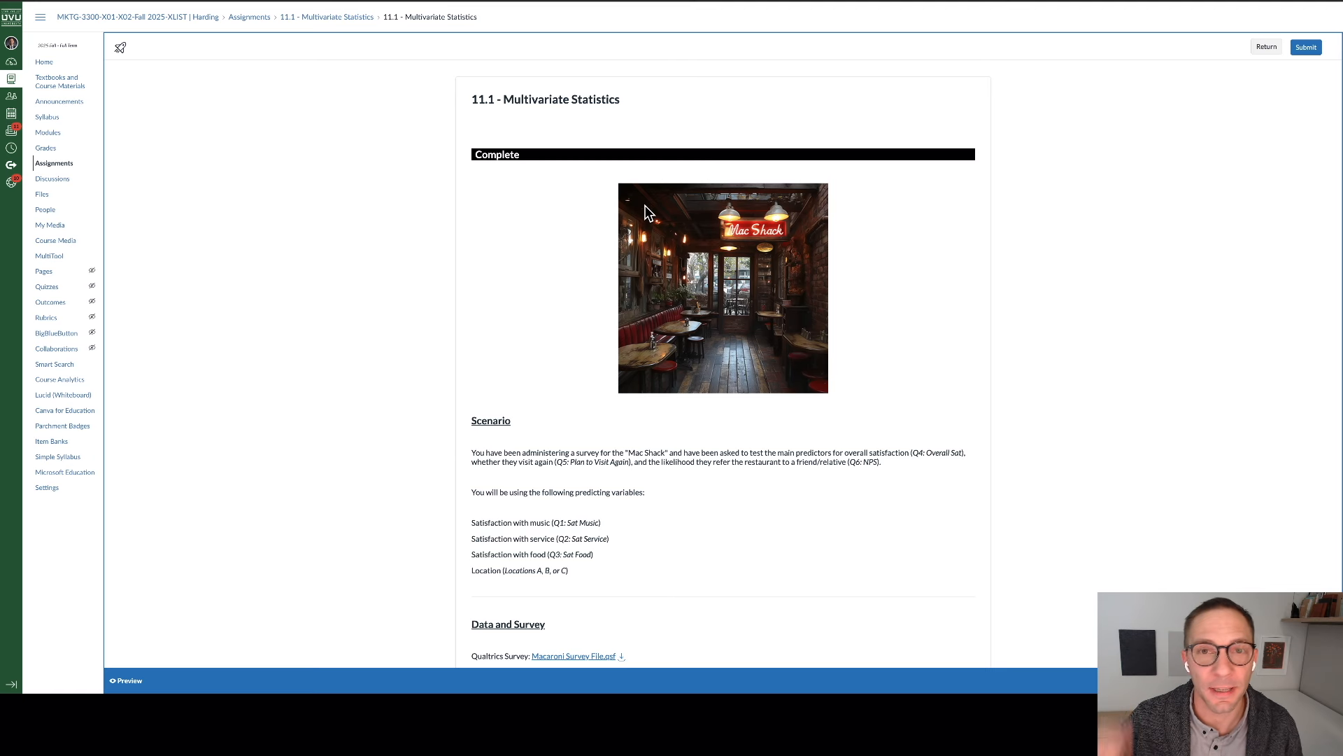
- Switch to the 11.1 - Multivariate Statistics assignment in Canvas and read its scenario, predictor variables, overview table and first questions
scroll(553, 320, down, 2)
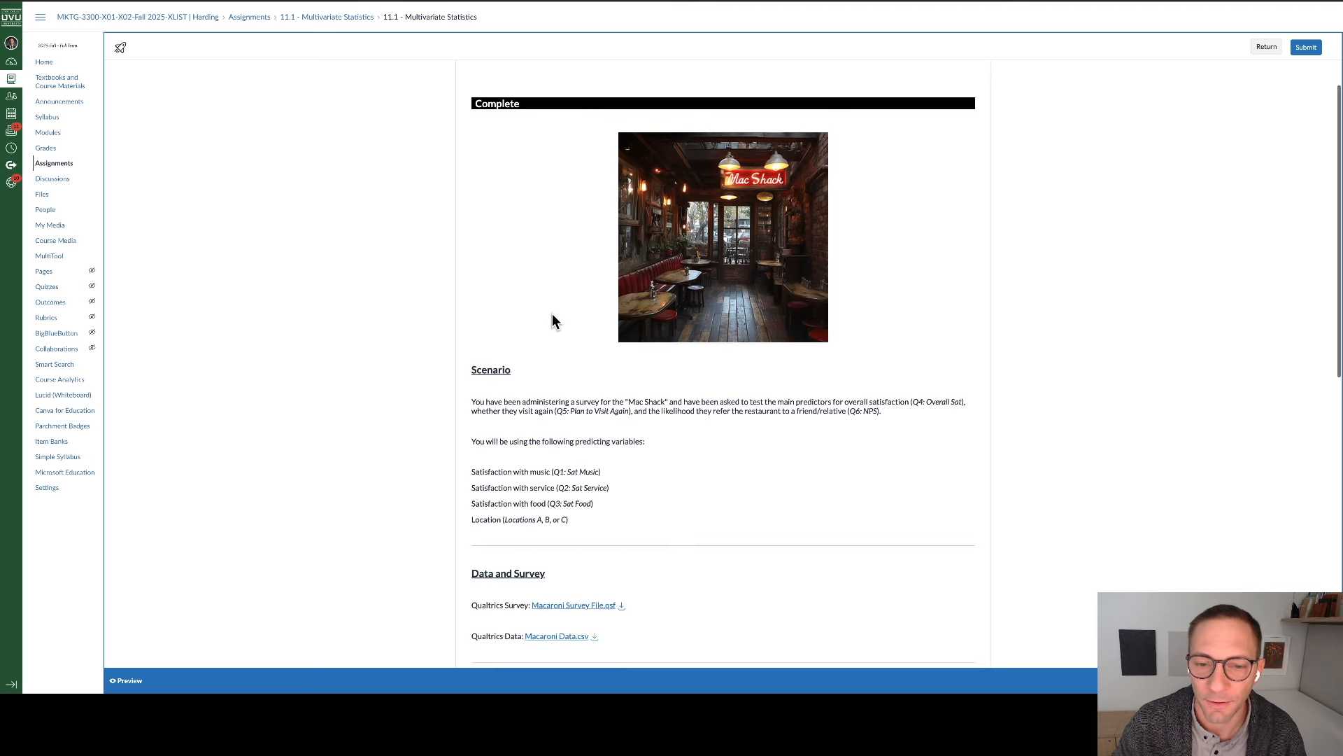
scroll(665, 351, down, 1)
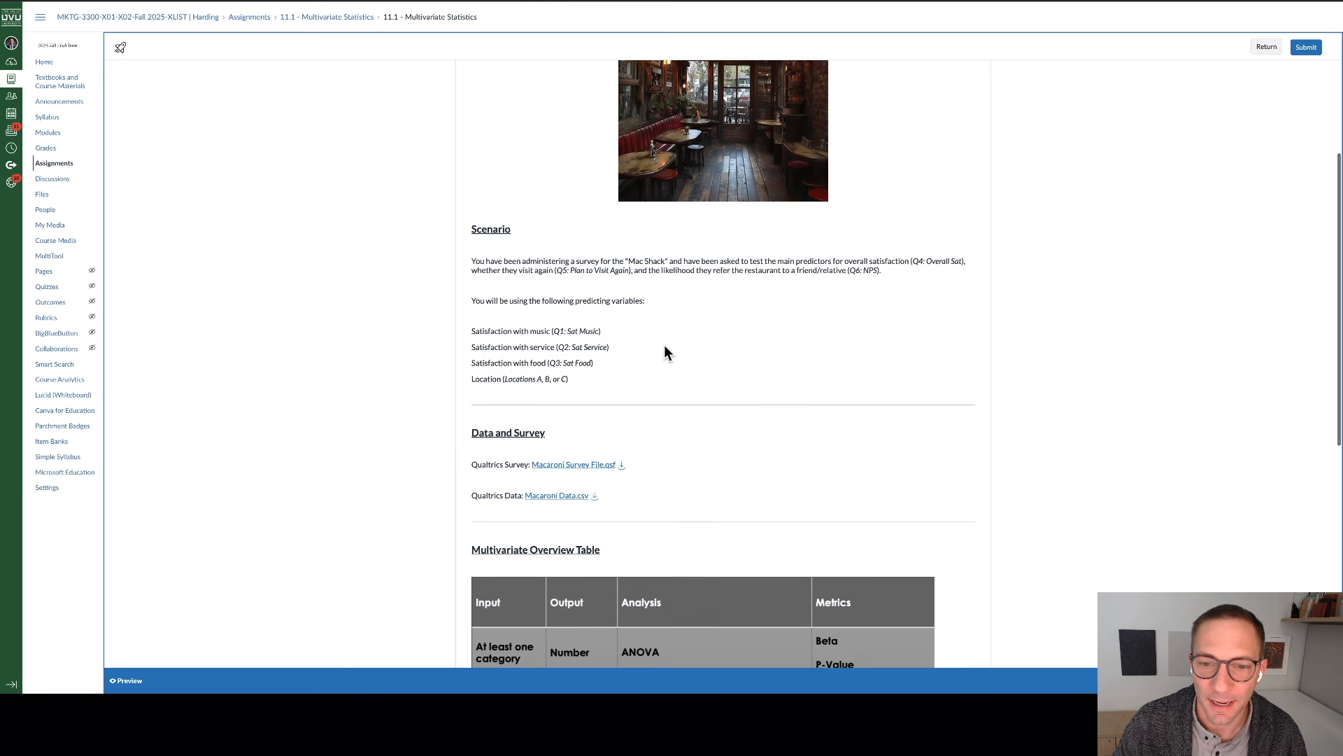
scroll(788, 401, down, 4)
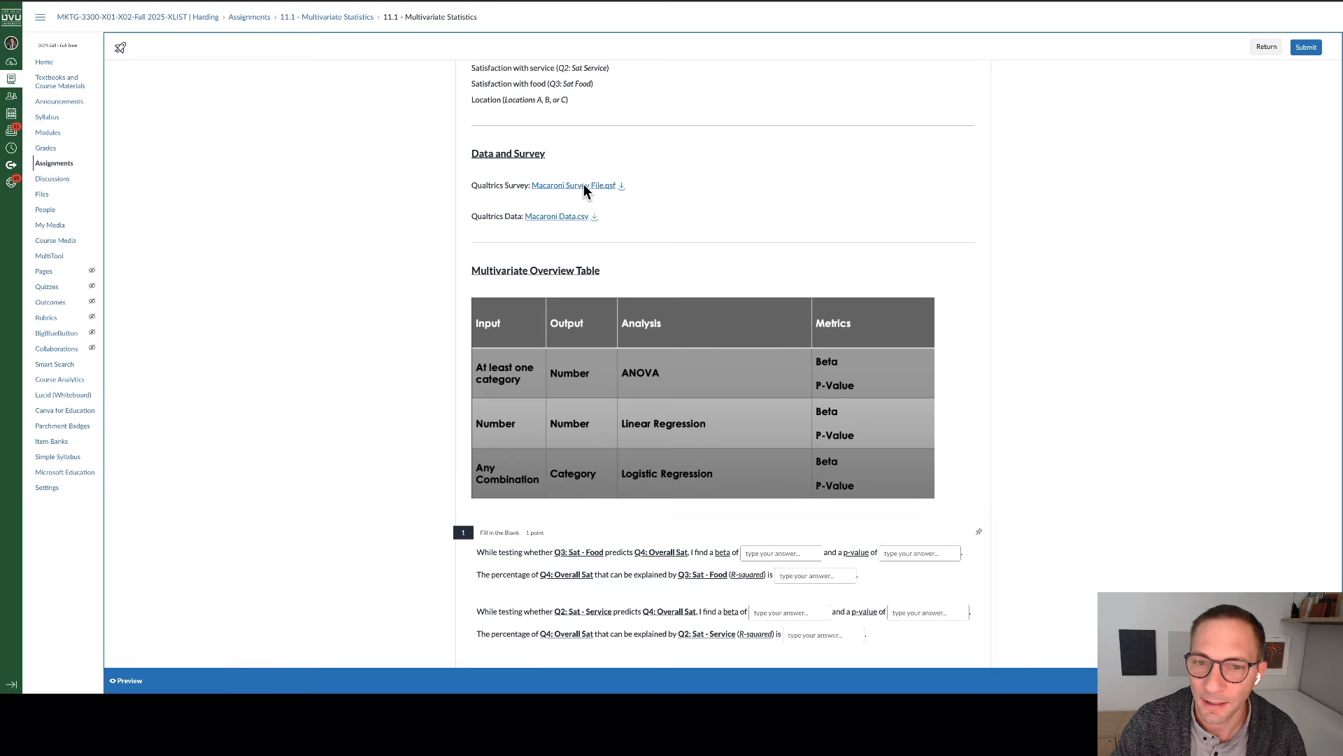
scroll(707, 269, down, 3)
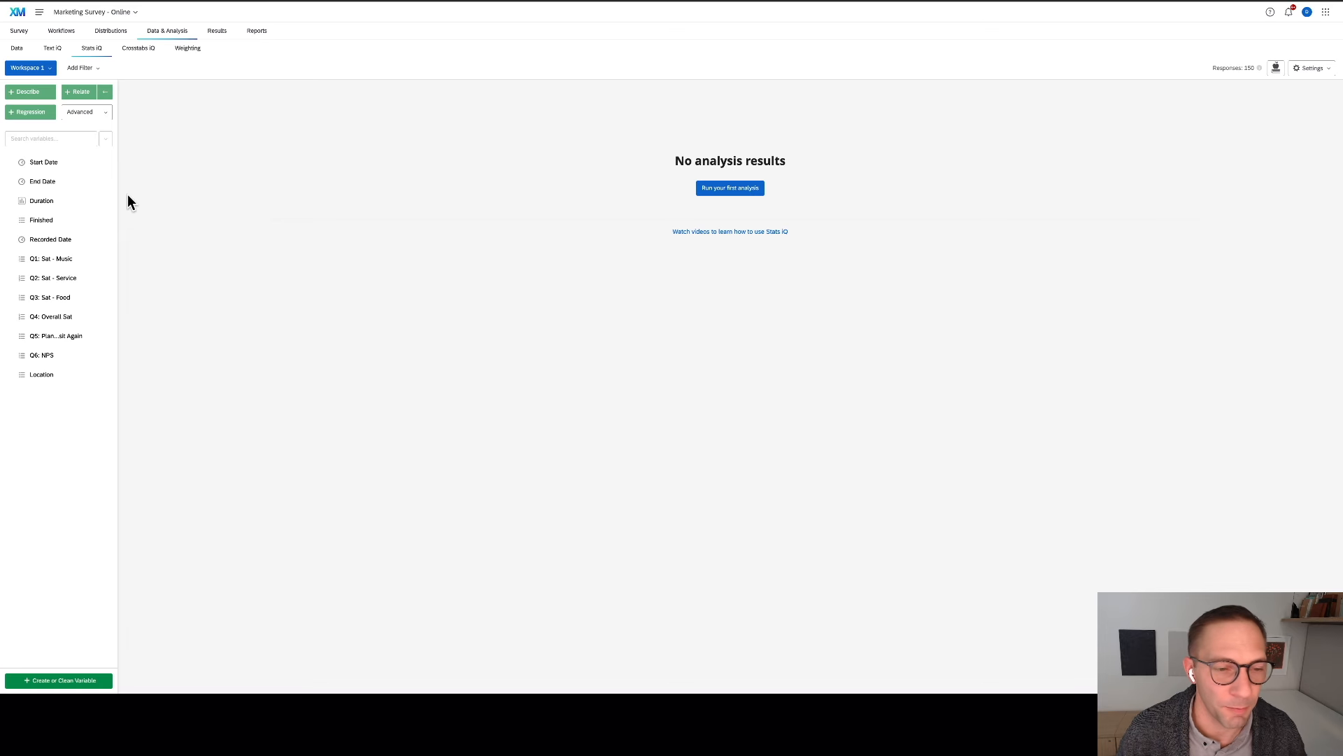
- Select Q3: Sat - Food and Q4: Overall Sat and run a Relate analysis between them
click(89, 297)
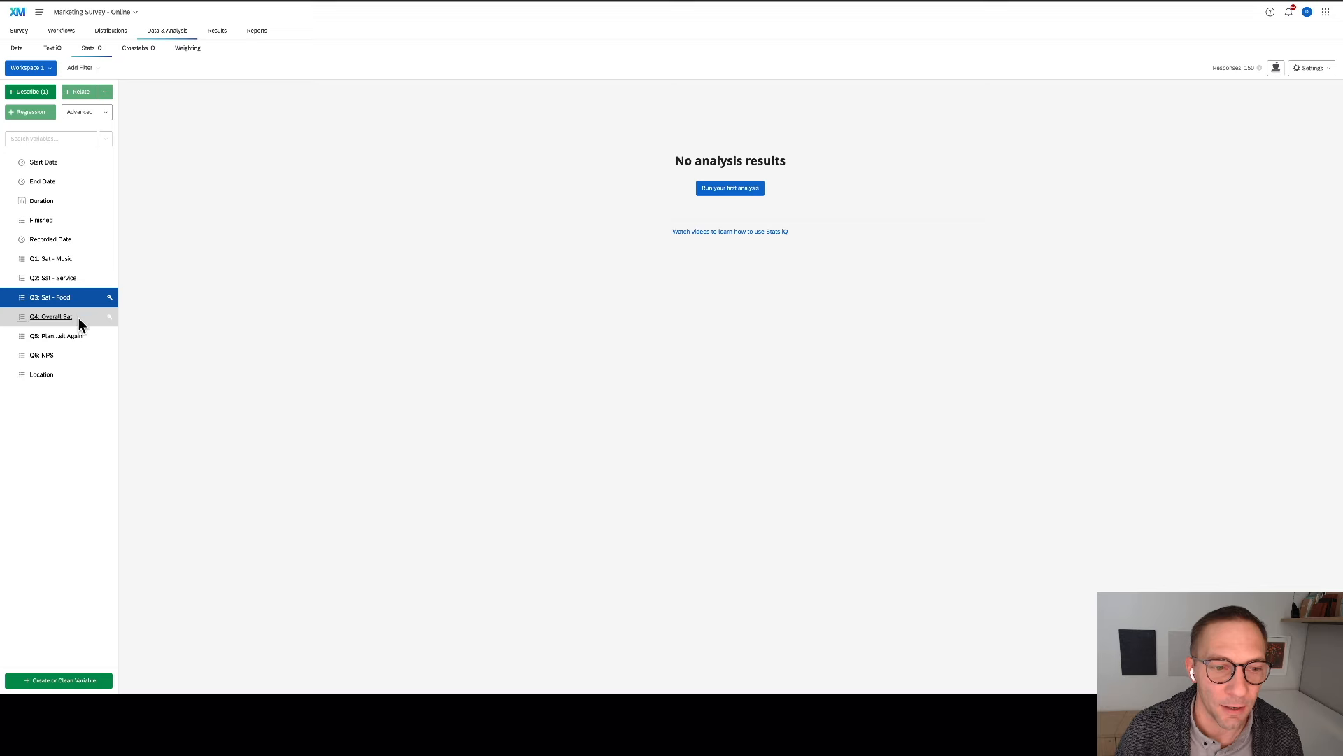
click(90, 317)
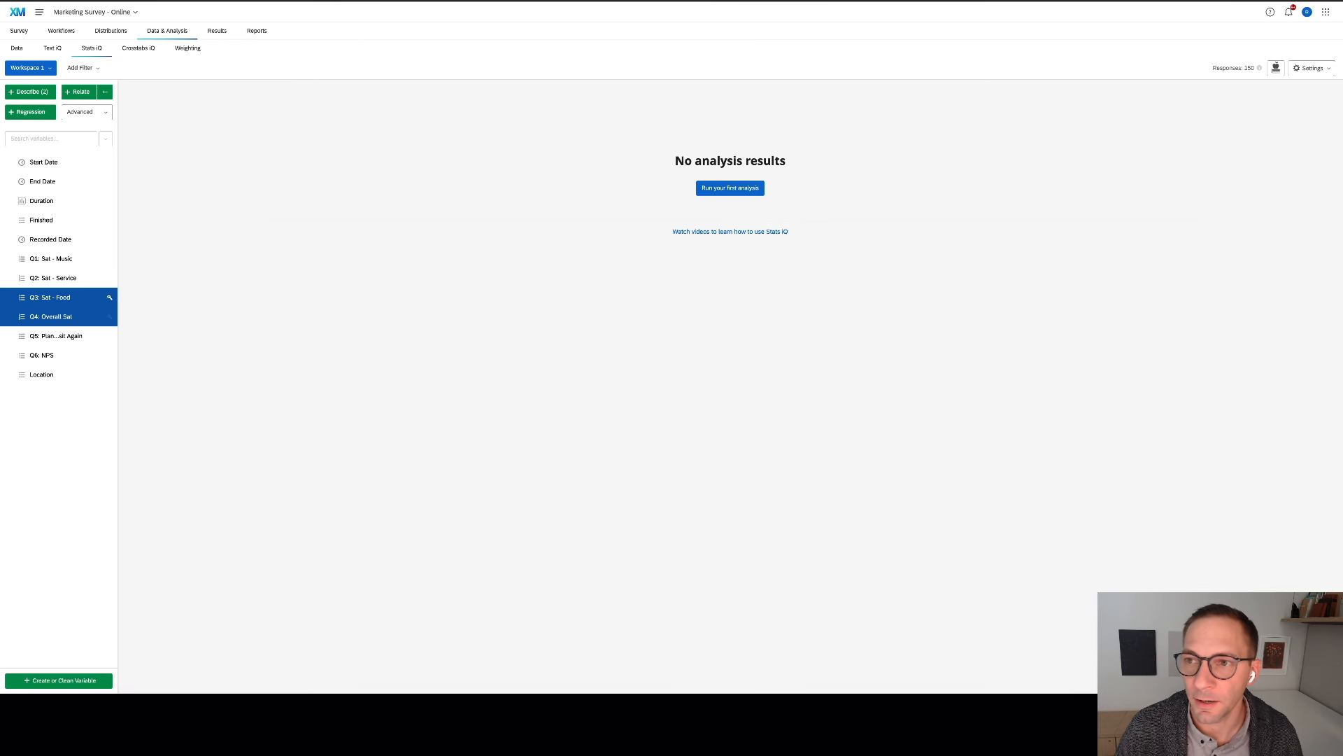
click(1092, 1)
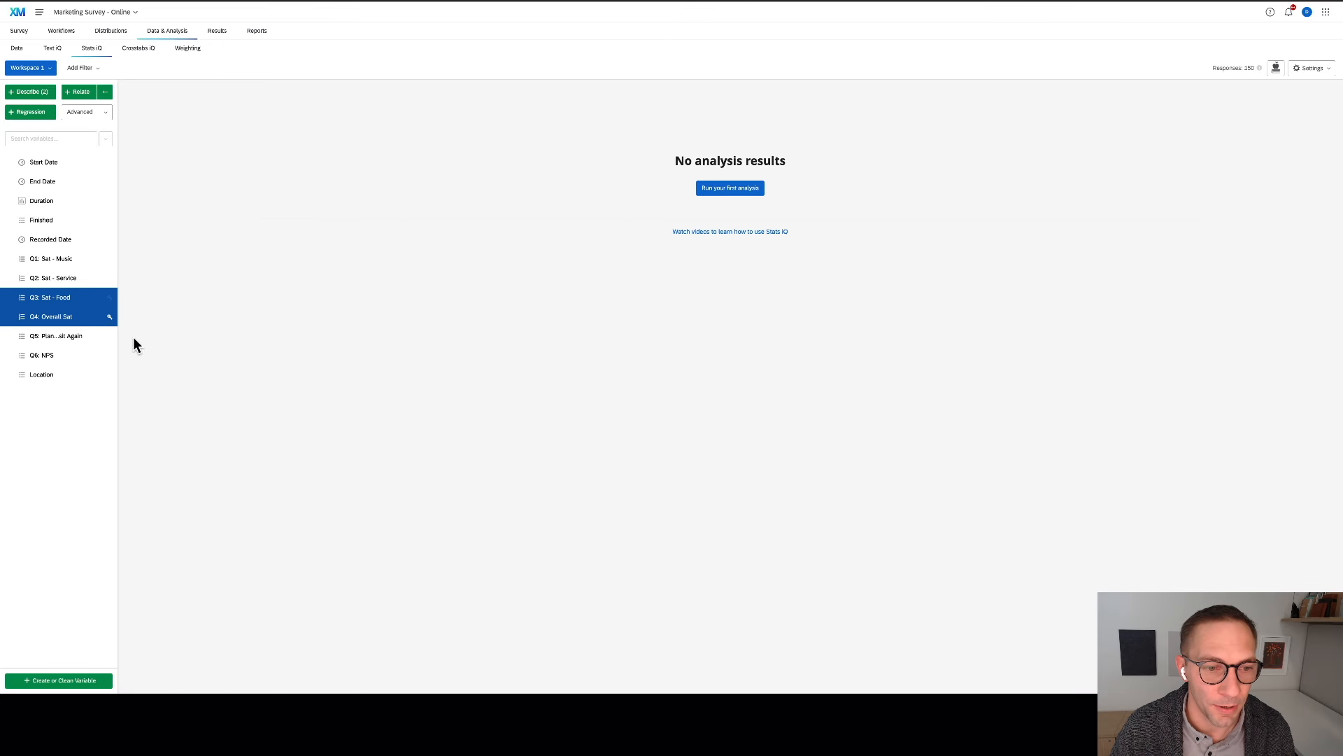
click(79, 92)
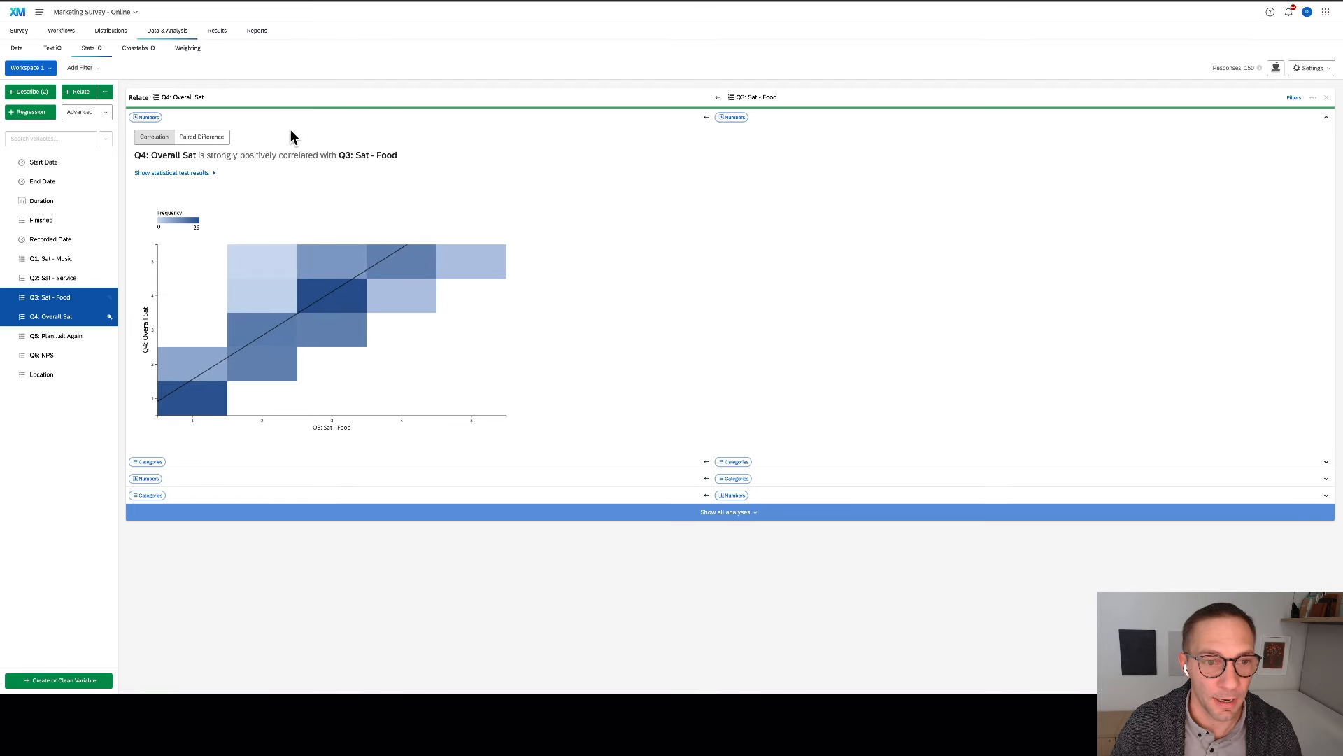
- Show the statistical test results for food versus overall satisfaction and read the p-value, effect size, R-squared and line of best fit
click(205, 174)
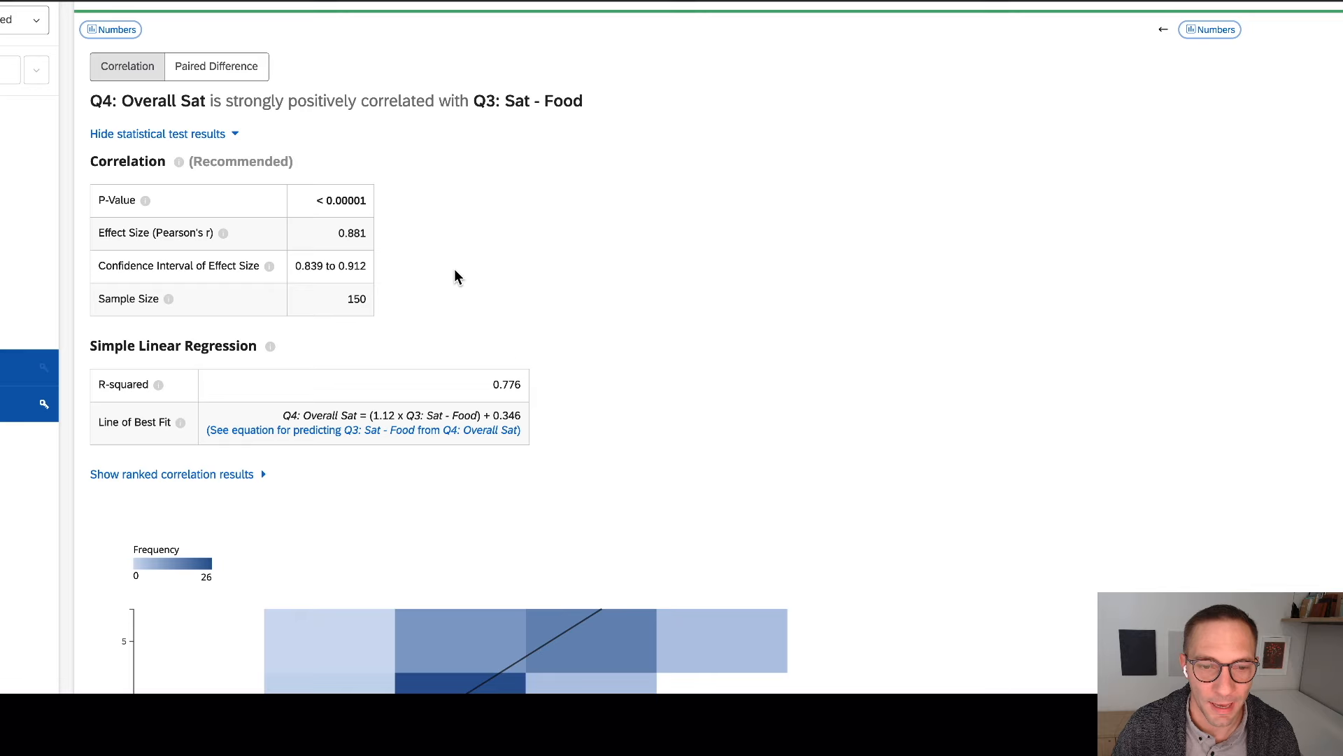
double_click(351, 200)
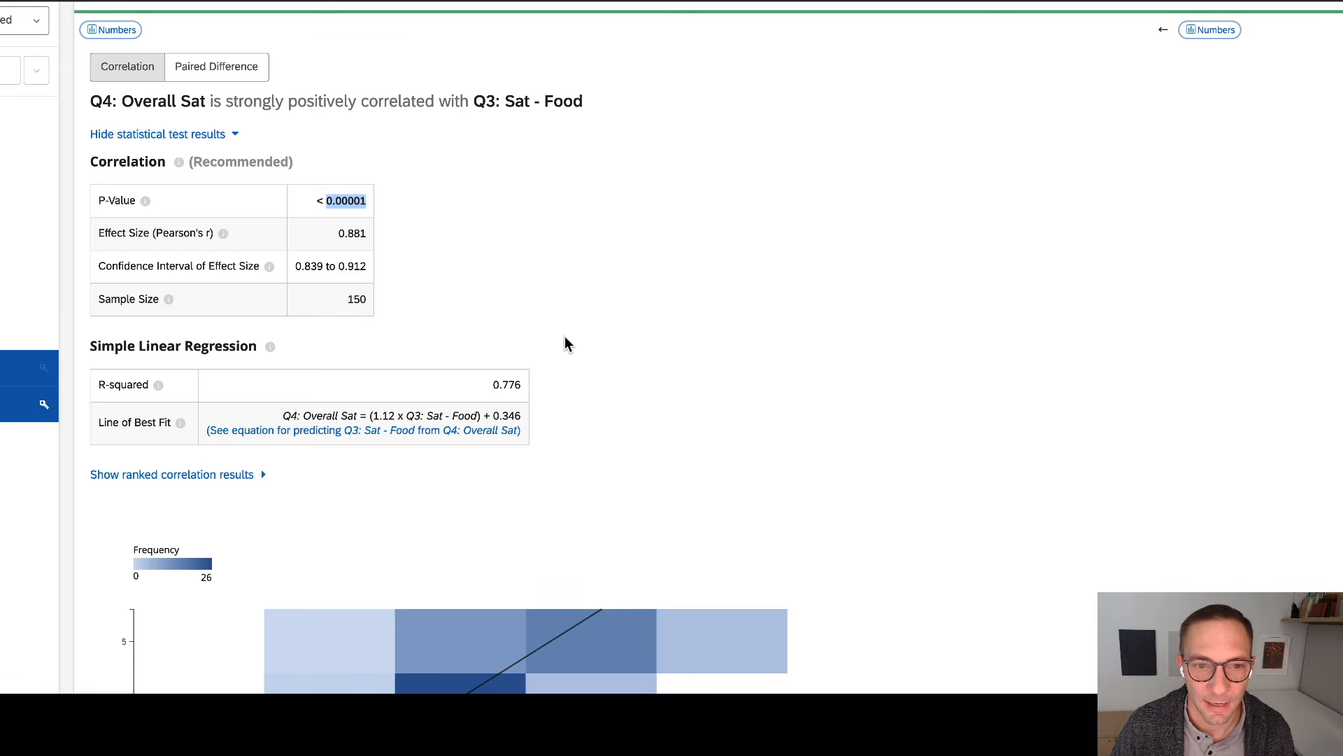
scroll(566, 342, down, 1)
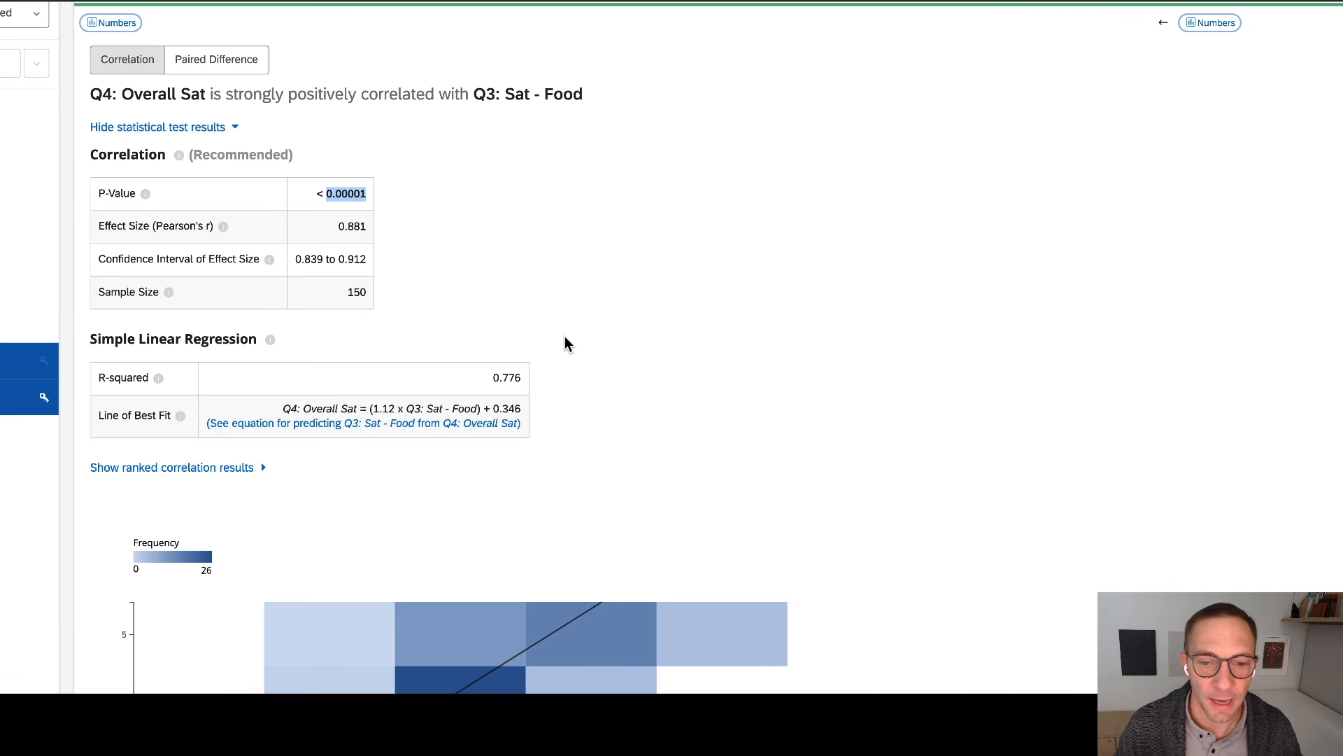
scroll(565, 337, down, 5)
scroll(565, 343, down, 4)
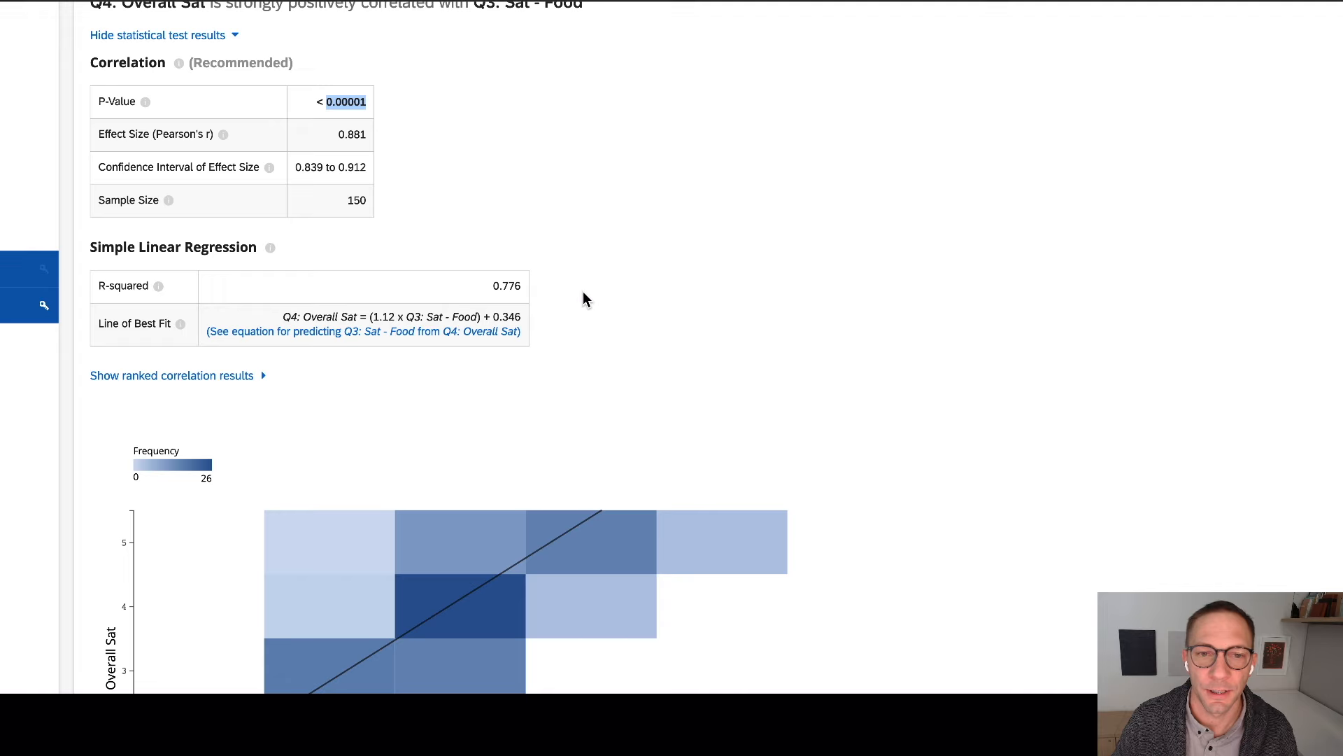
scroll(583, 300, up, 1)
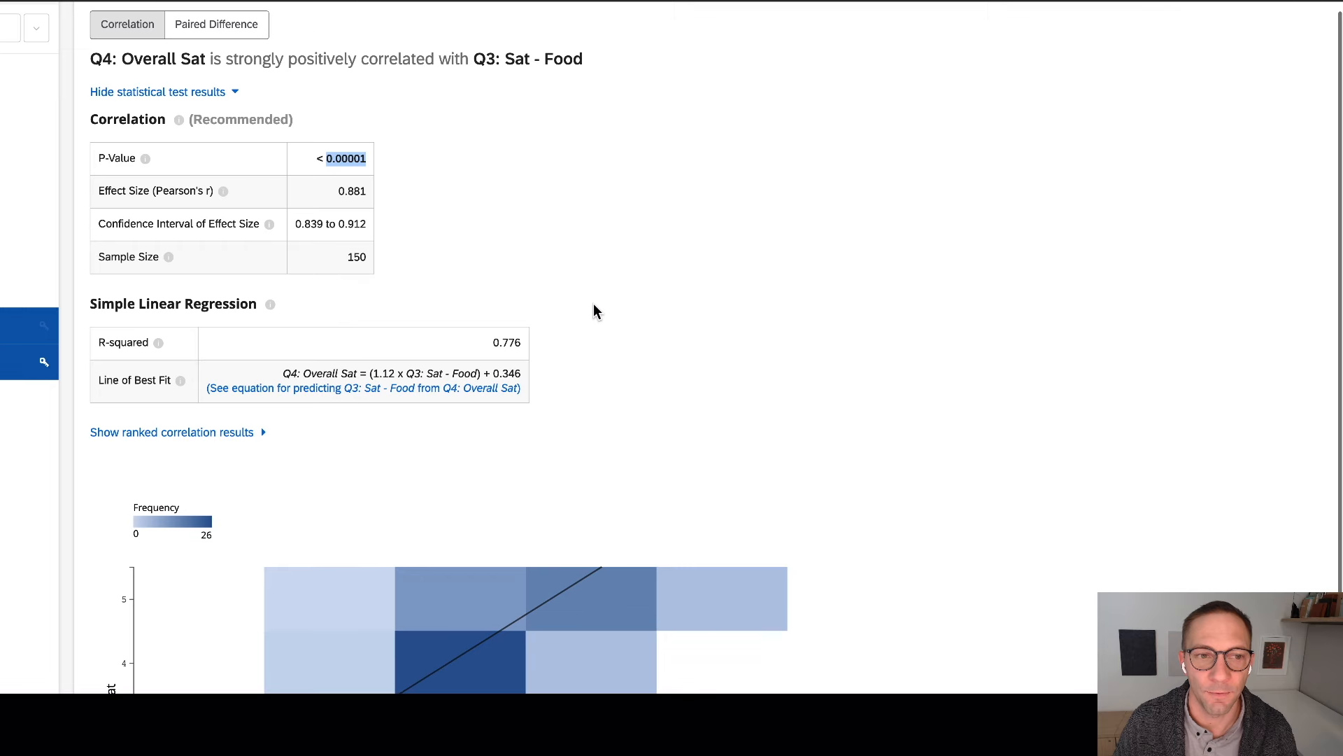
scroll(593, 308, up, 1)
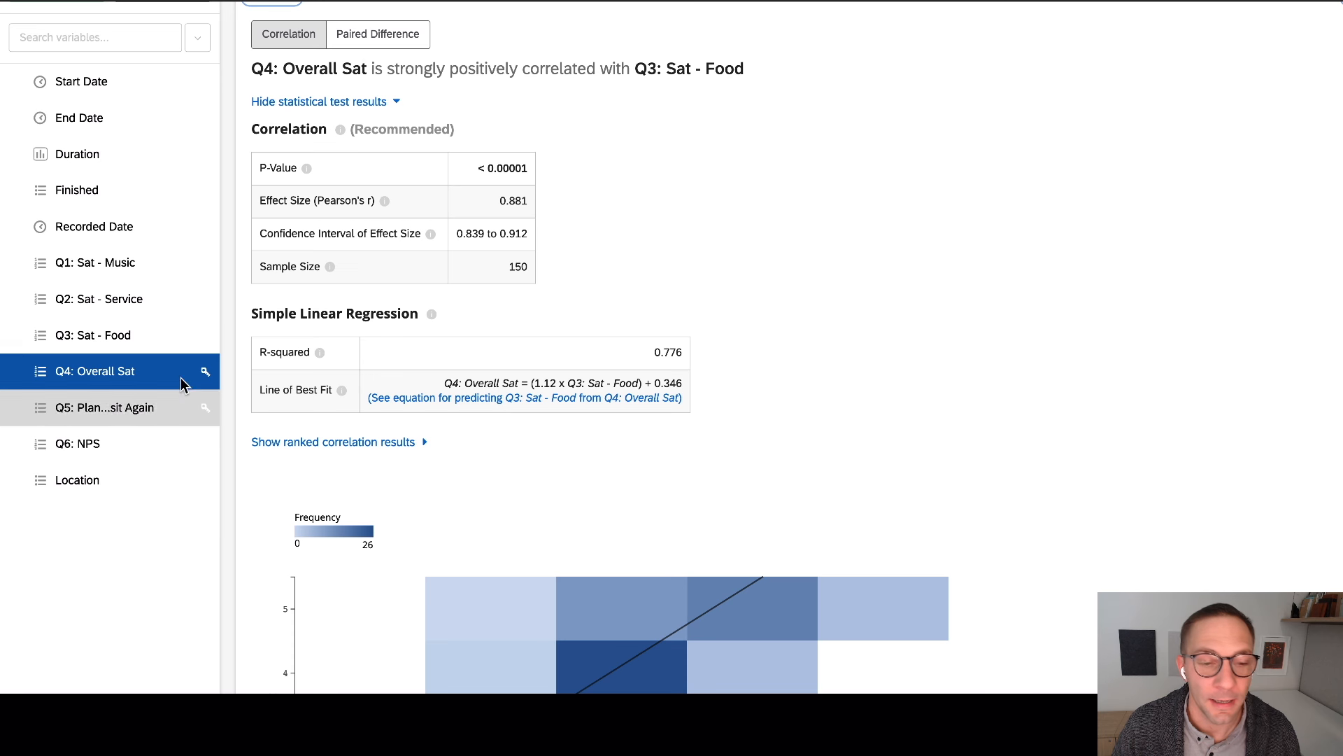
- Replace Q3: Sat - Food with Q2: Sat - Service, relate it to Q4: Overall Sat and show the statistical test results
click(158, 334)
click(162, 298)
scroll(151, 165, up, 3)
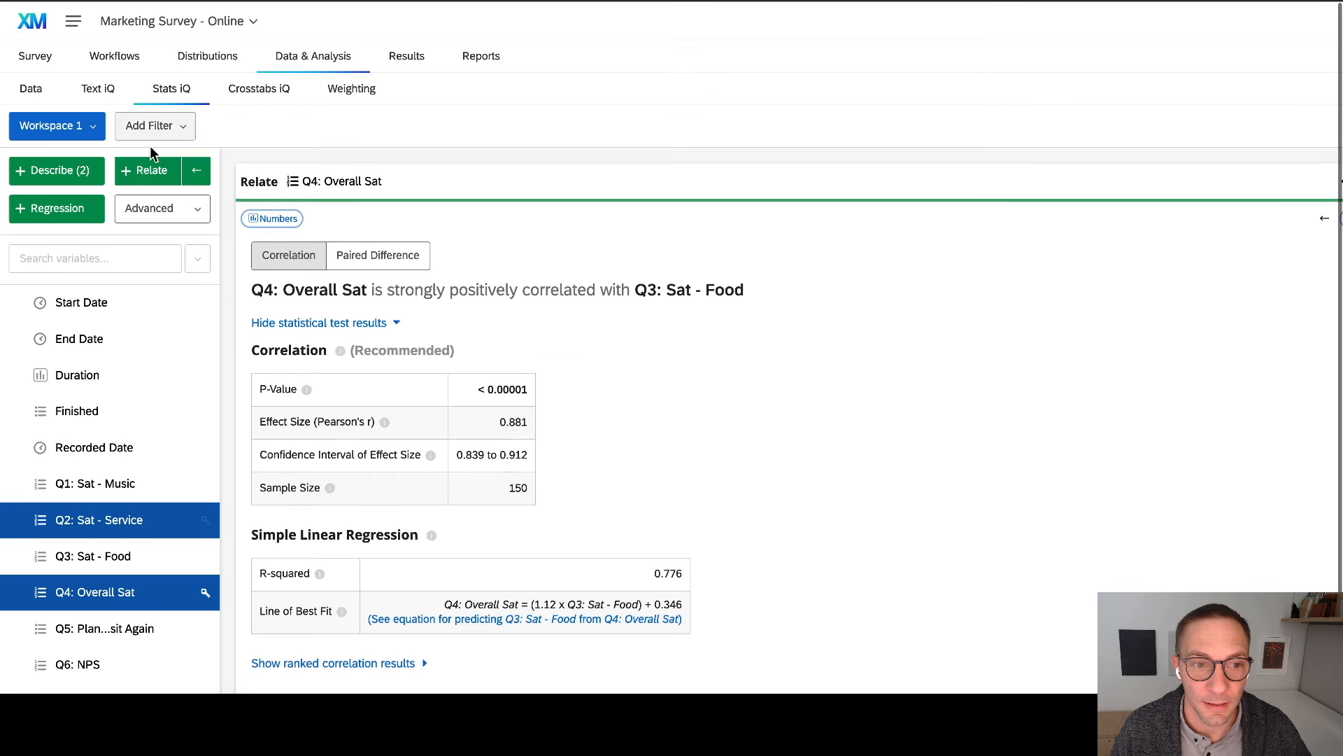
click(142, 171)
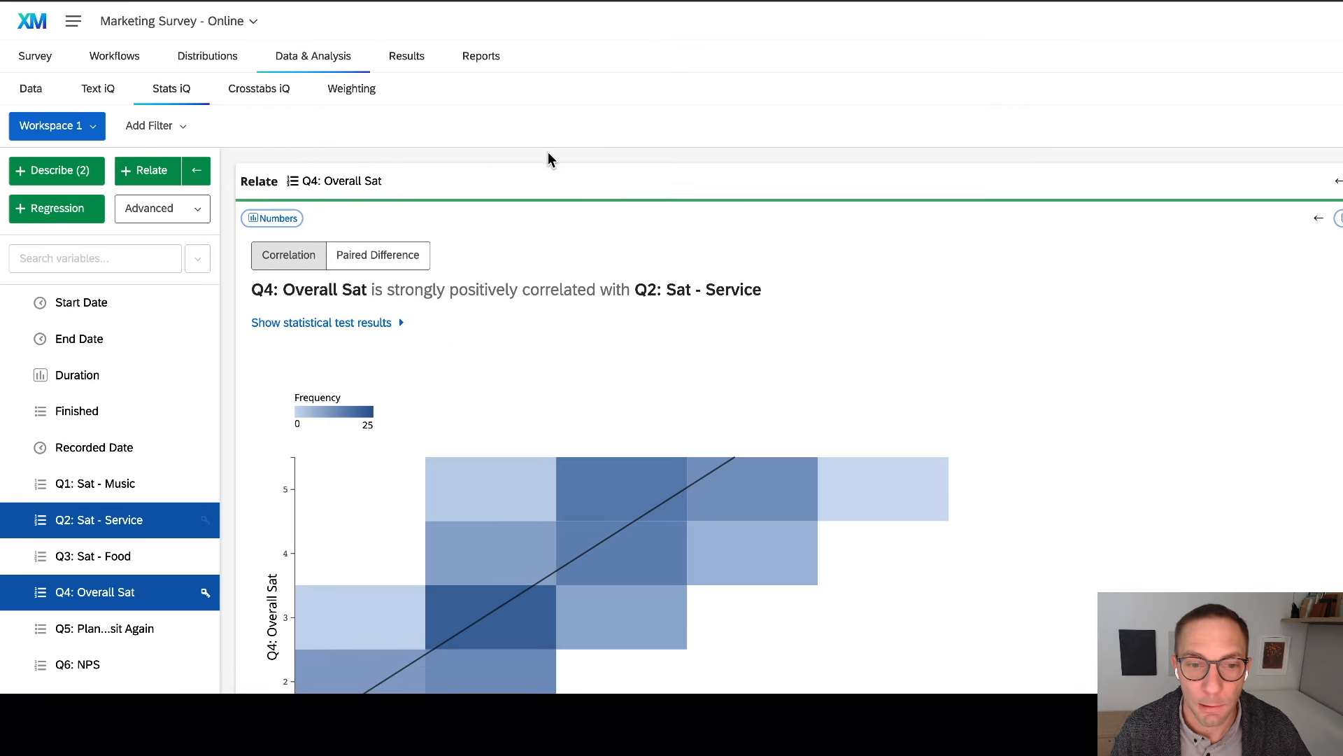
scroll(480, 301, down, 3)
click(385, 206)
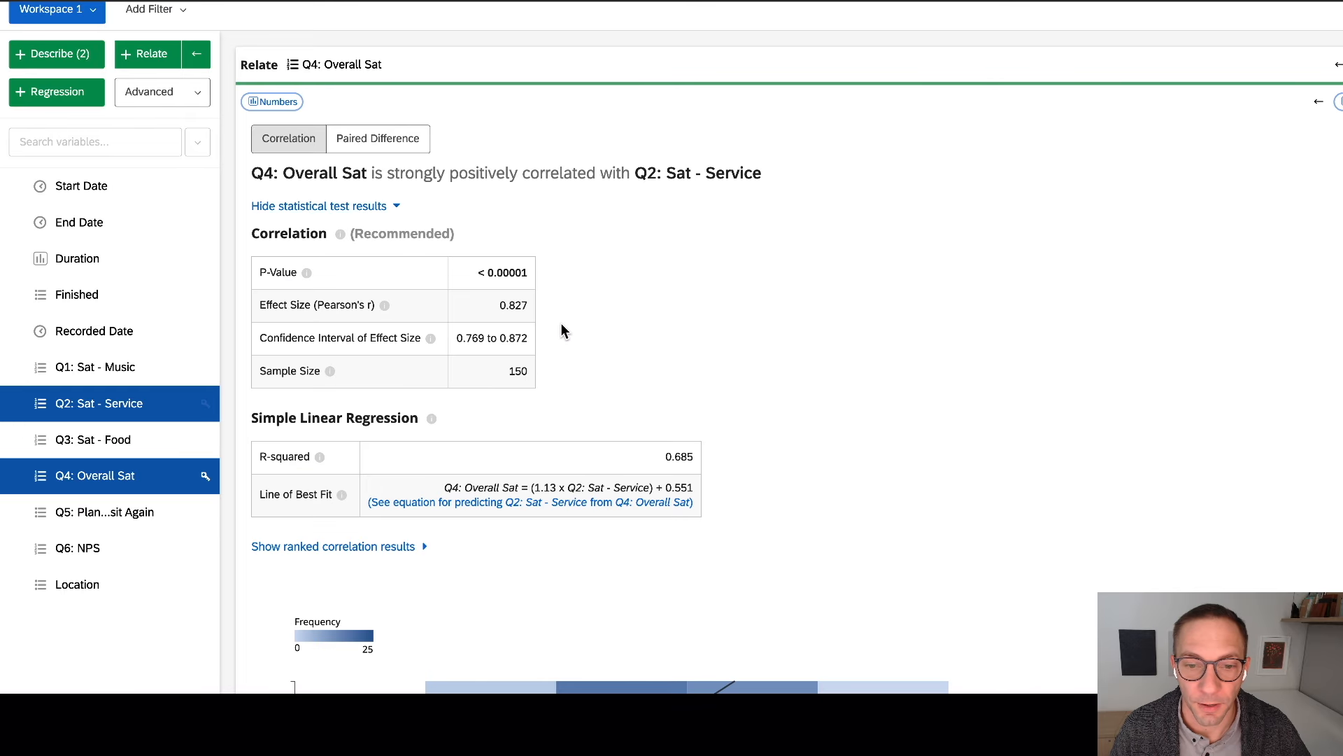
- Examine the service correlation's effect size, p-value, R-squared, line of best fit and frequency chart
scroll(561, 329, down, 3)
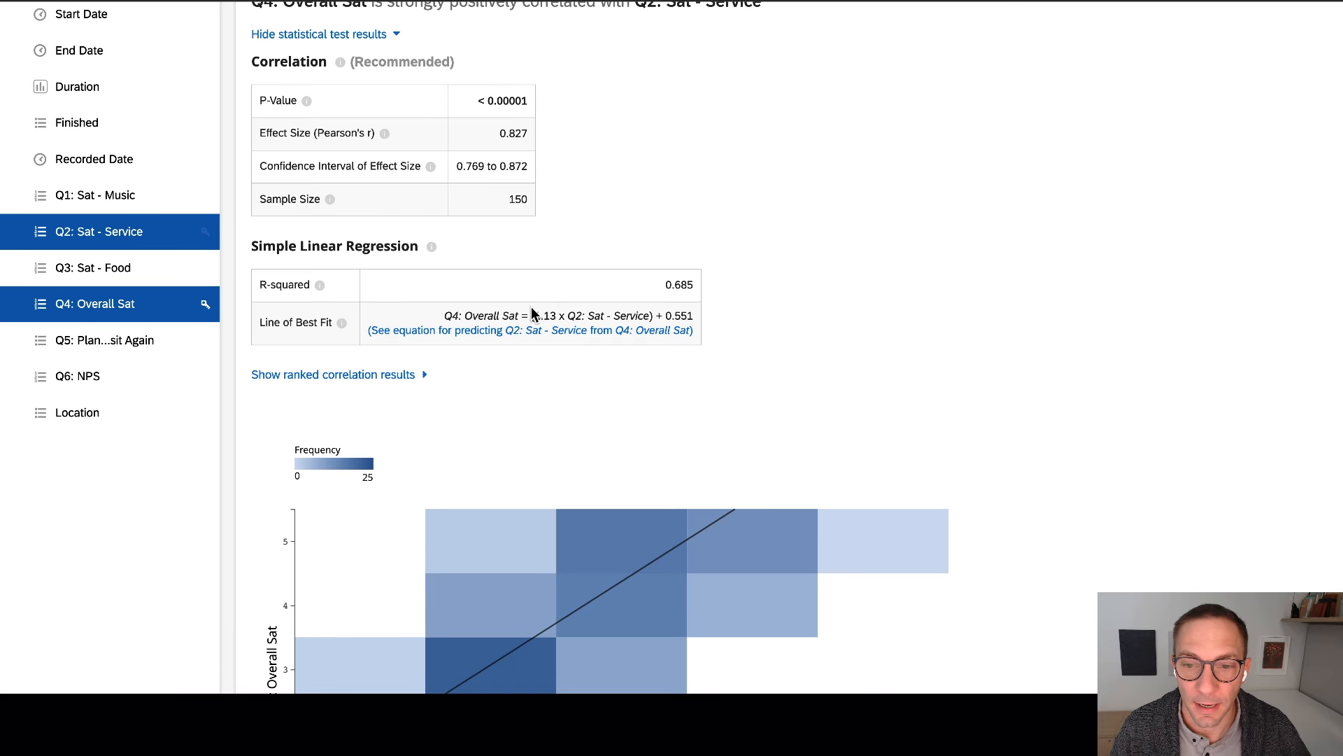
scroll(709, 361, down, 2)
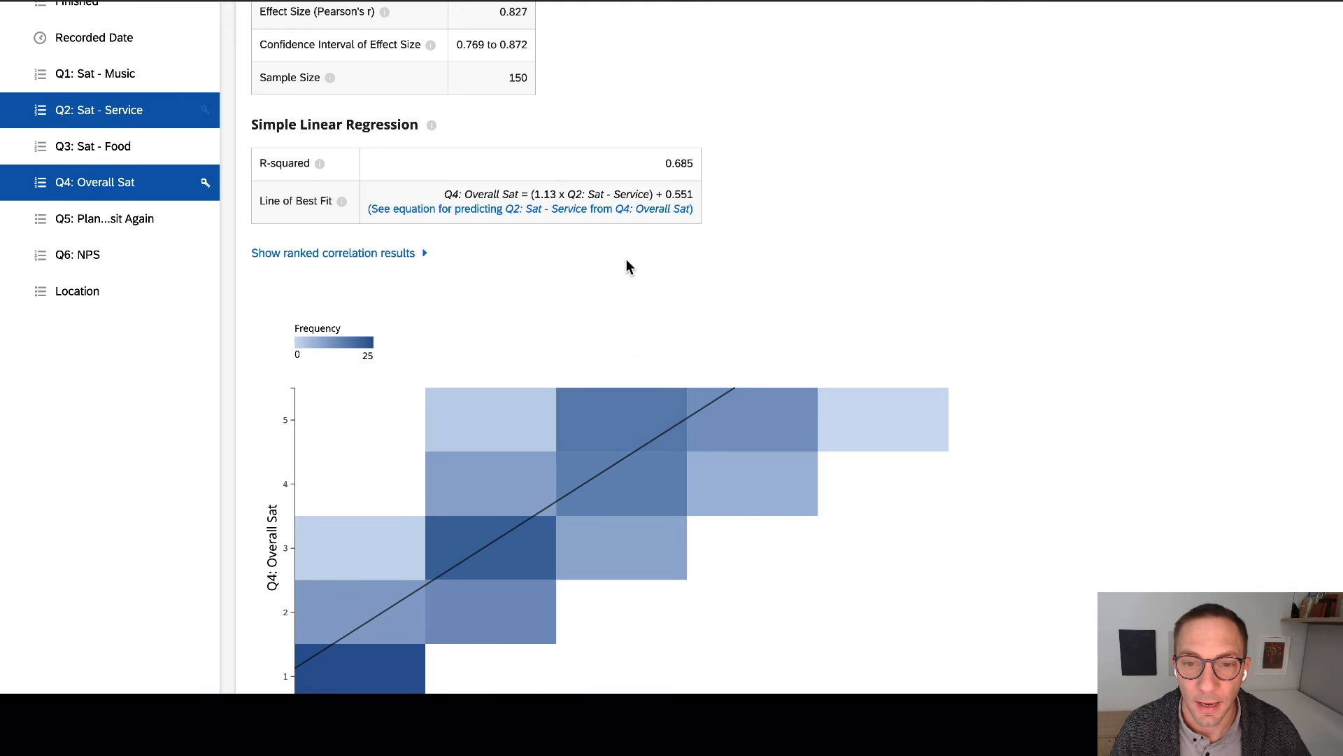
scroll(655, 345, down, 1)
scroll(655, 345, up, 3)
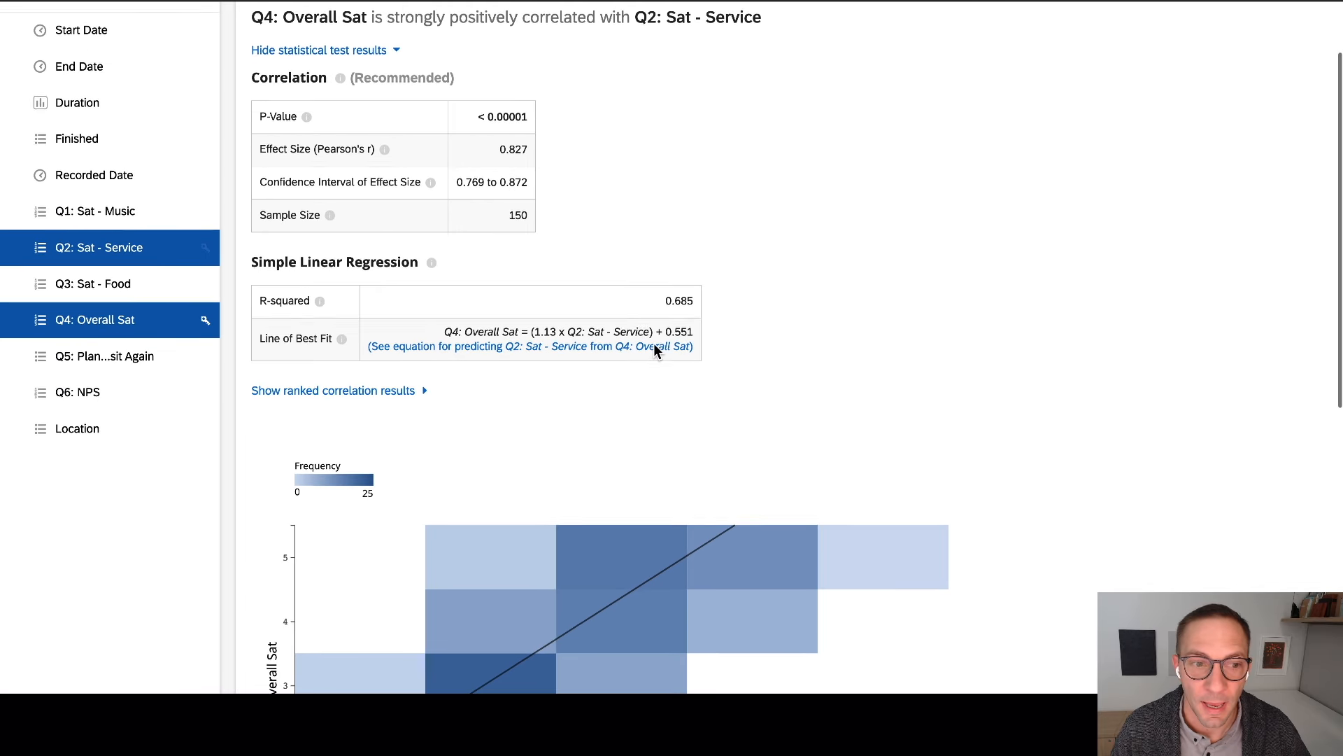
scroll(655, 345, down, 2)
scroll(655, 347, down, 2)
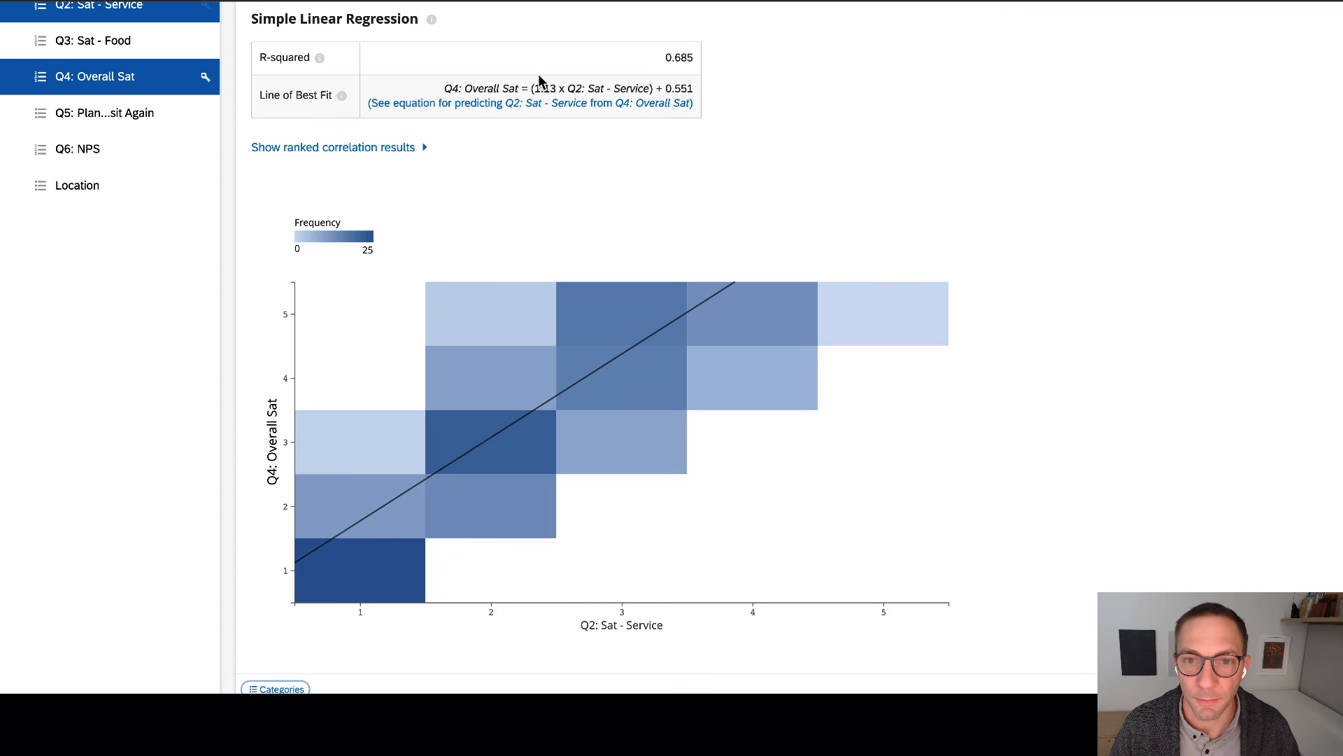
scroll(571, 201, up, 2)
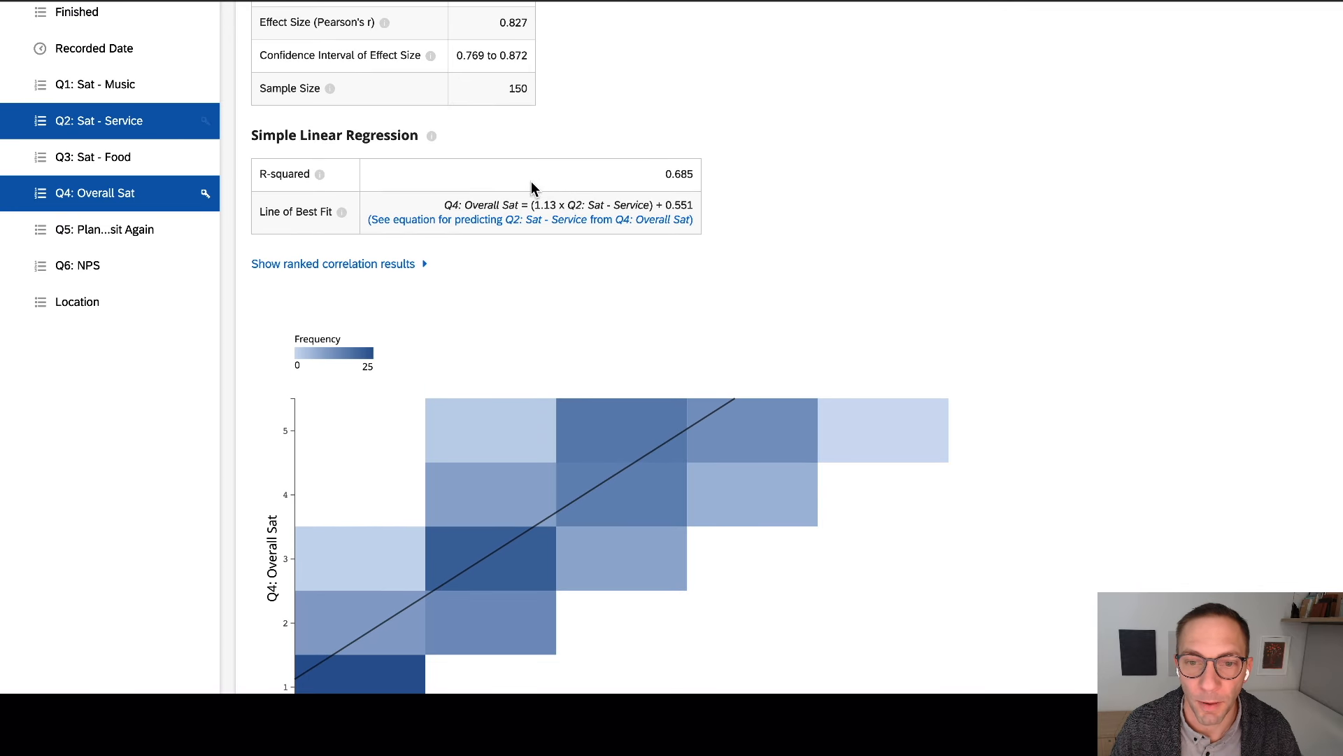
scroll(567, 268, up, 2)
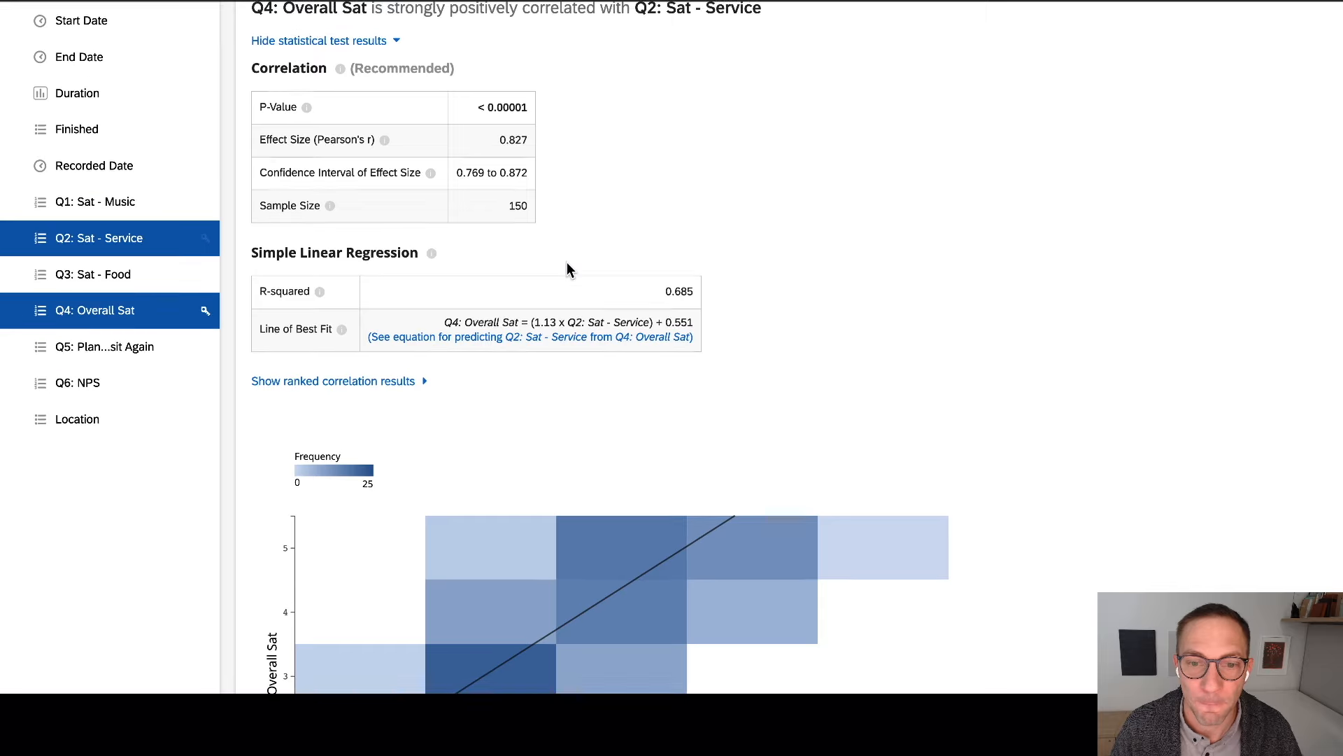
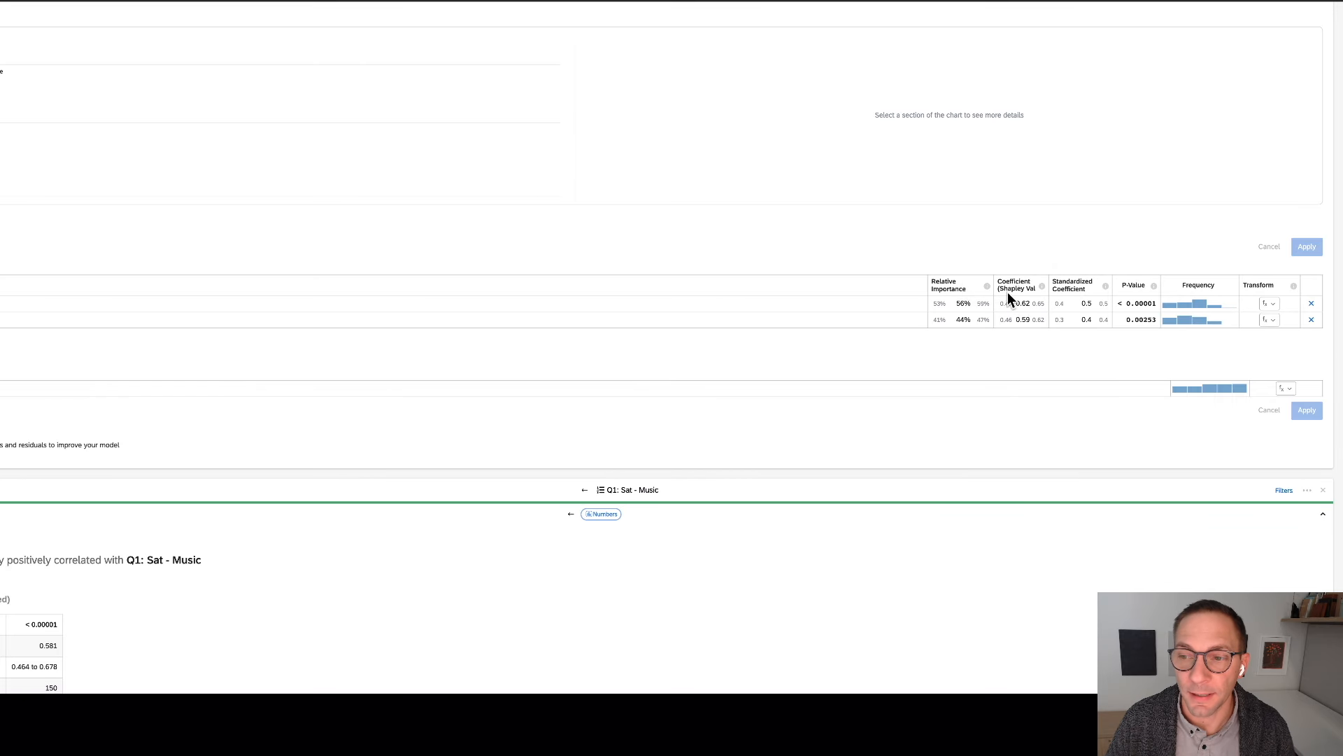
- Examine the coefficients, relative importance and p-values of Q3: Sat - Food and Q2: Sat - Service in the two-predictor regression
mouse_move(1018, 314)
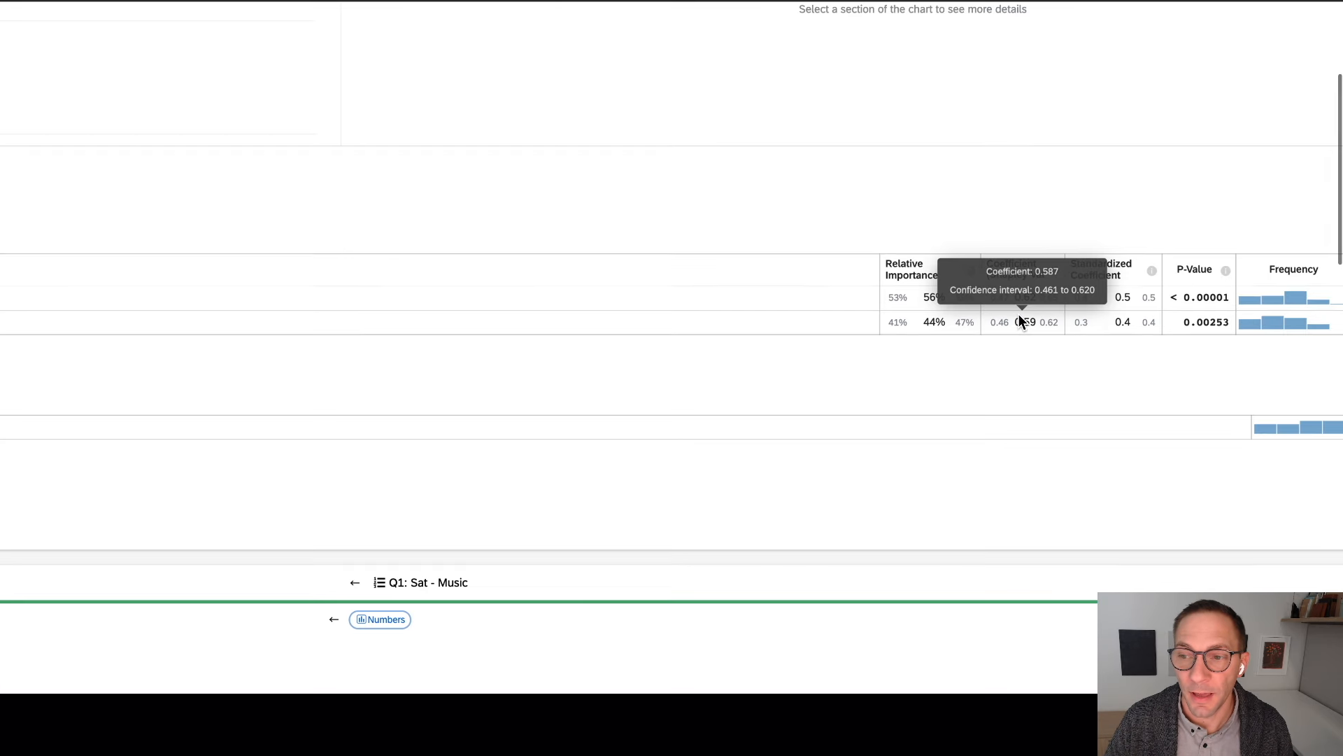
mouse_move(897, 292)
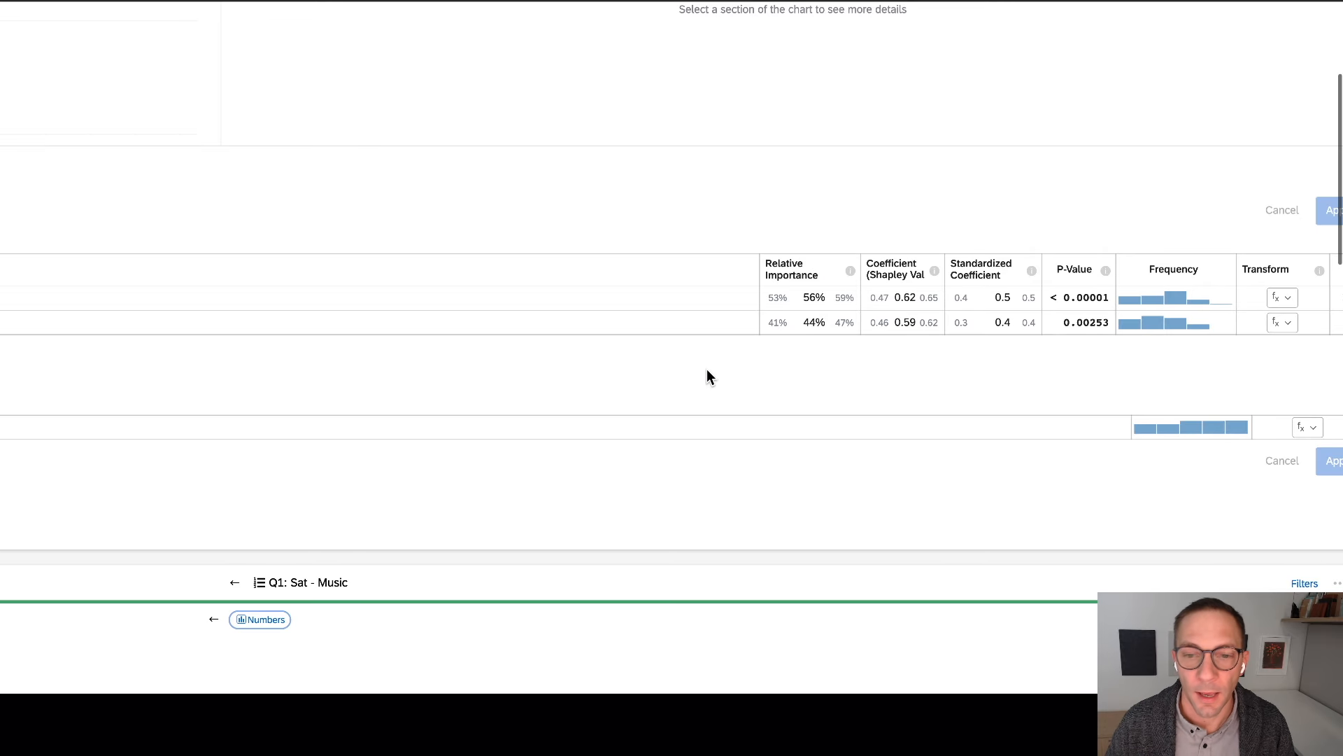
scroll(707, 368, left, 9)
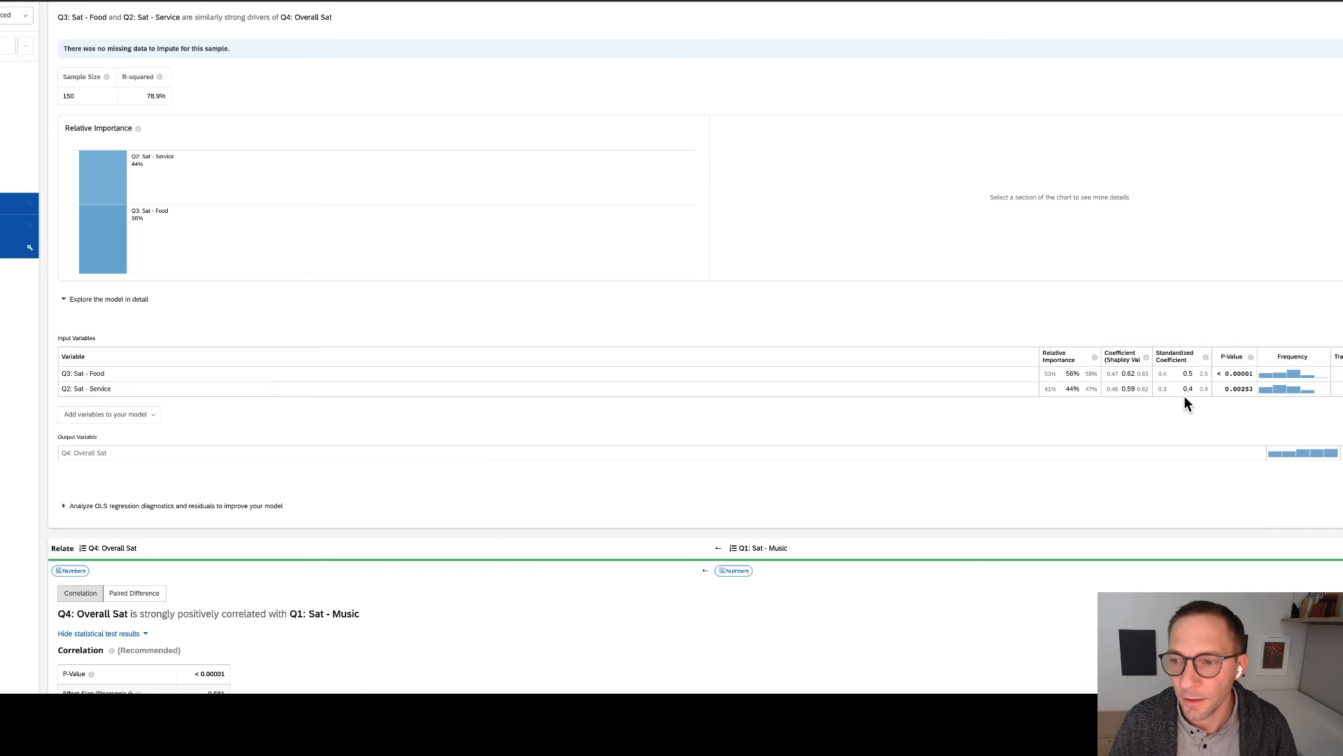
mouse_move(1148, 371)
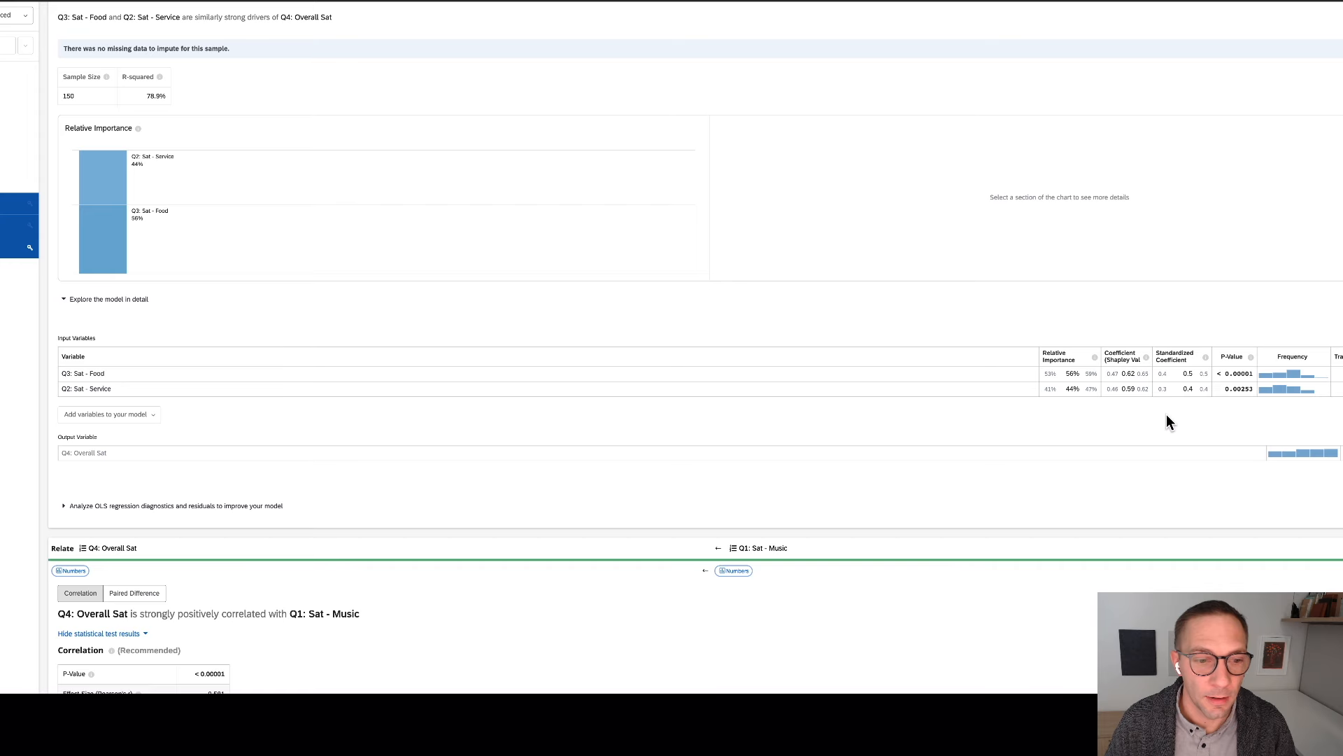
mouse_move(1118, 384)
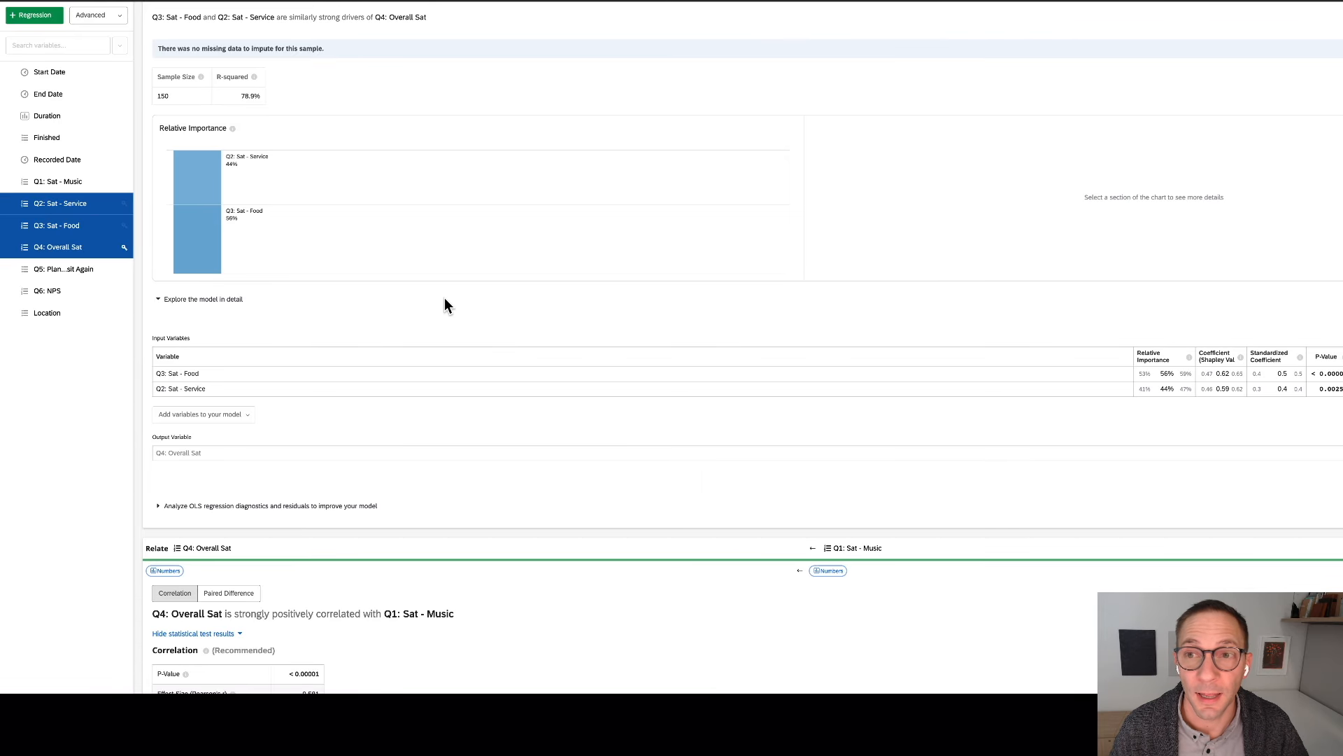
- Switch to the Canvas assignment, check the overview table and questions 1 and 2, and return to Stats iQ
click(1092, 1)
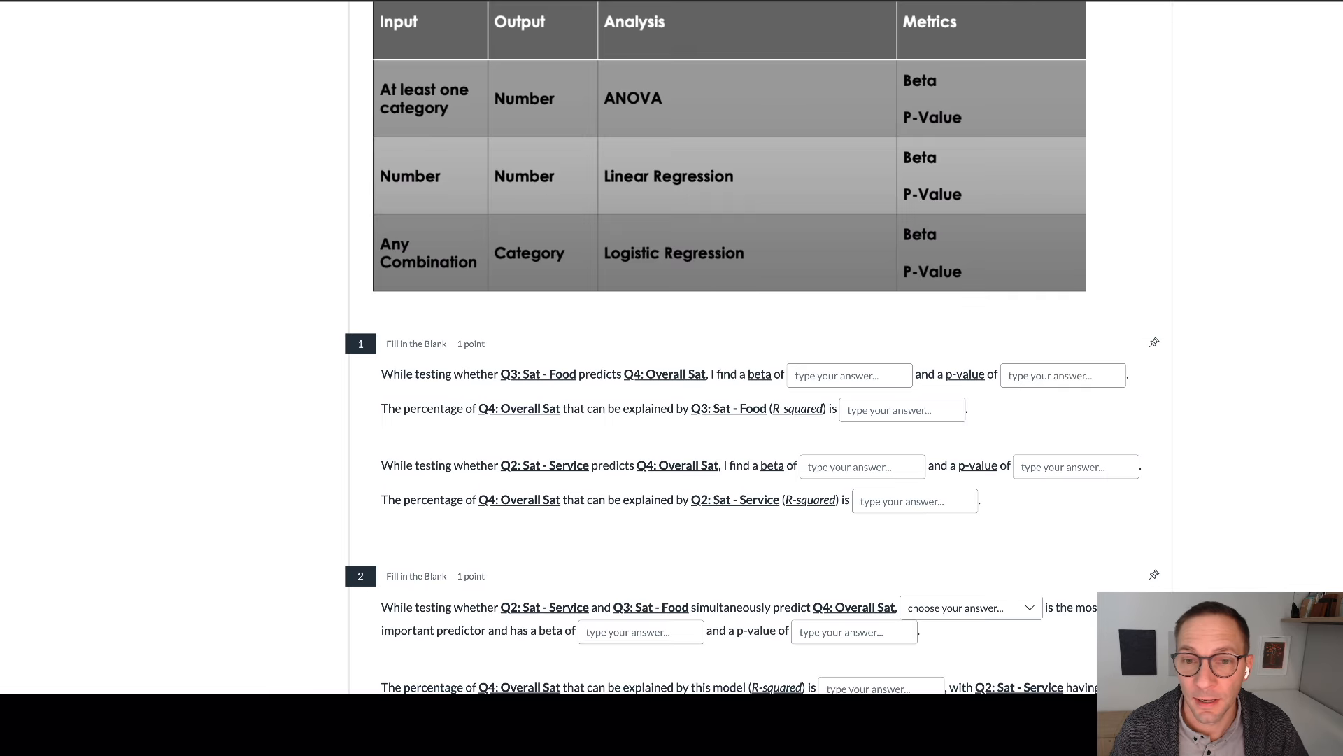
scroll(754, 230, up, 1)
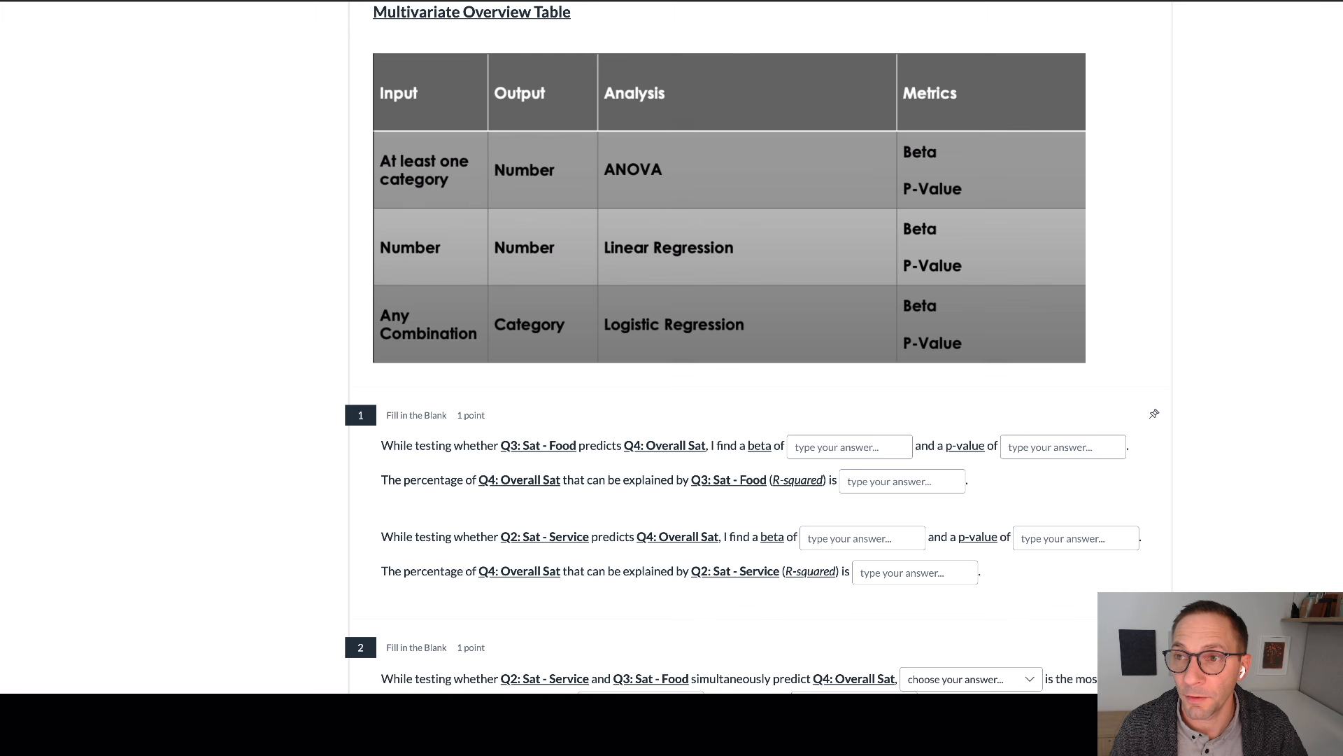
click(1035, 1)
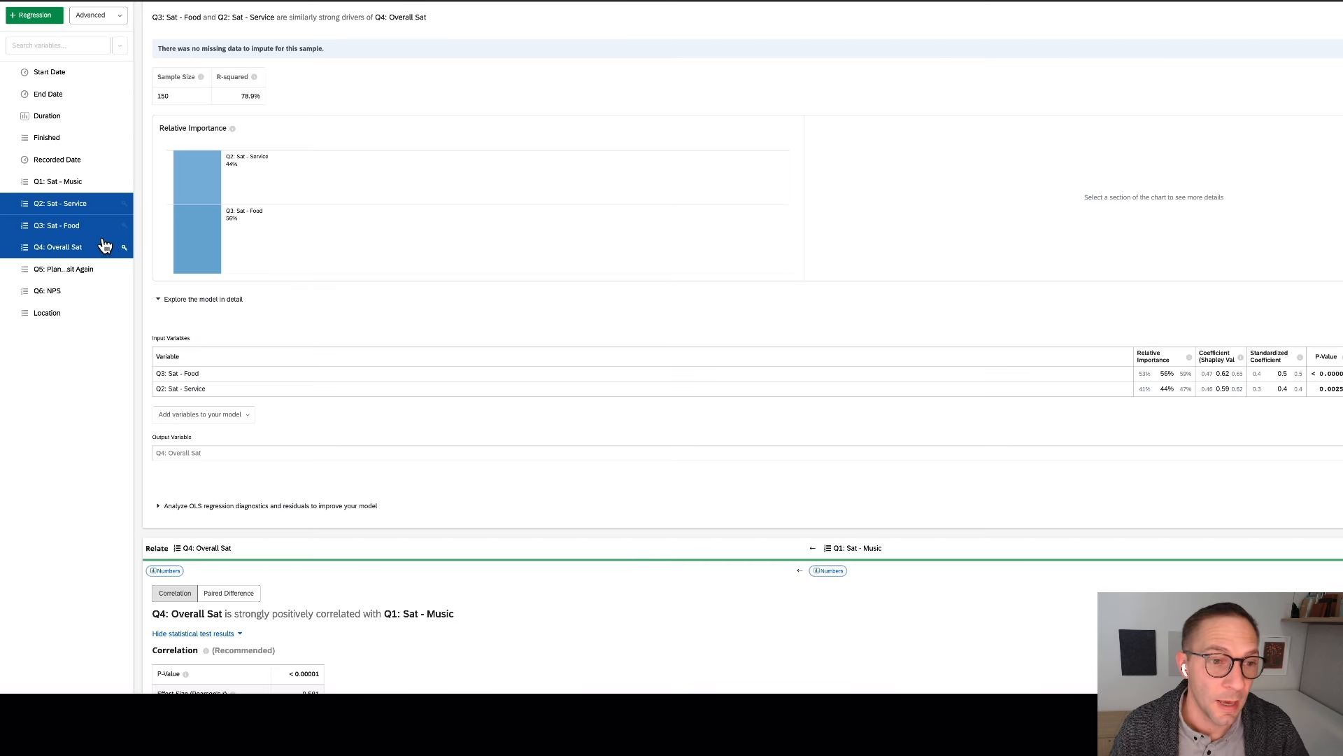
- Run a regression on Q4: Overall Sat with Q1: Sat - Music added as a predictor, and inspect the model's detailed coefficients and p-values
click(103, 184)
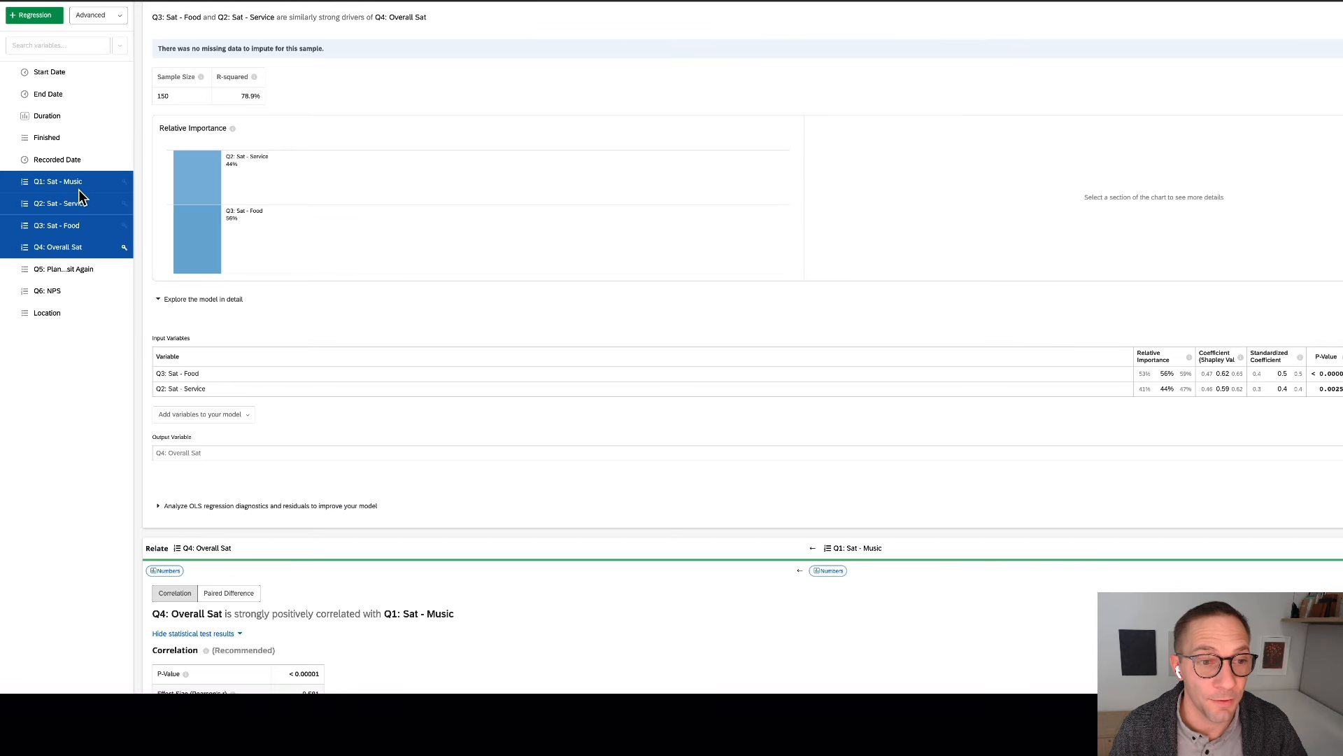
click(32, 15)
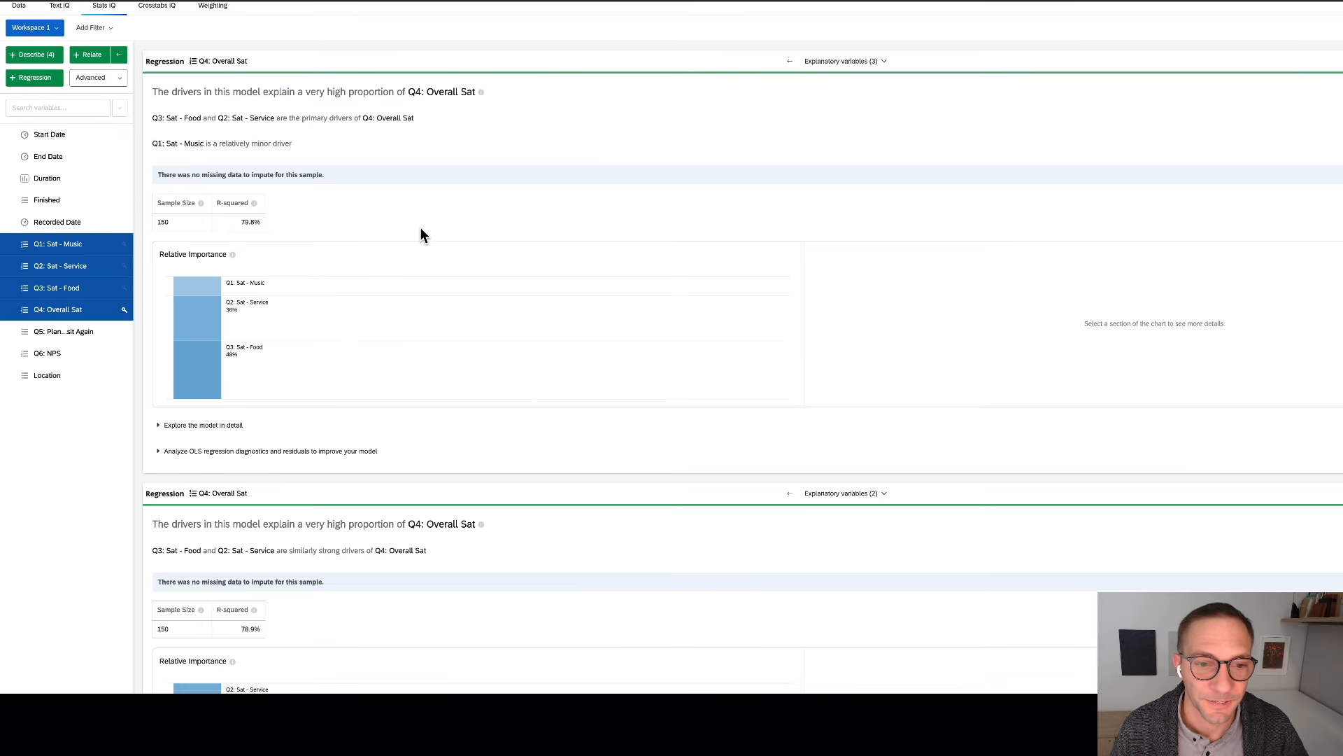
scroll(424, 238, down, 2)
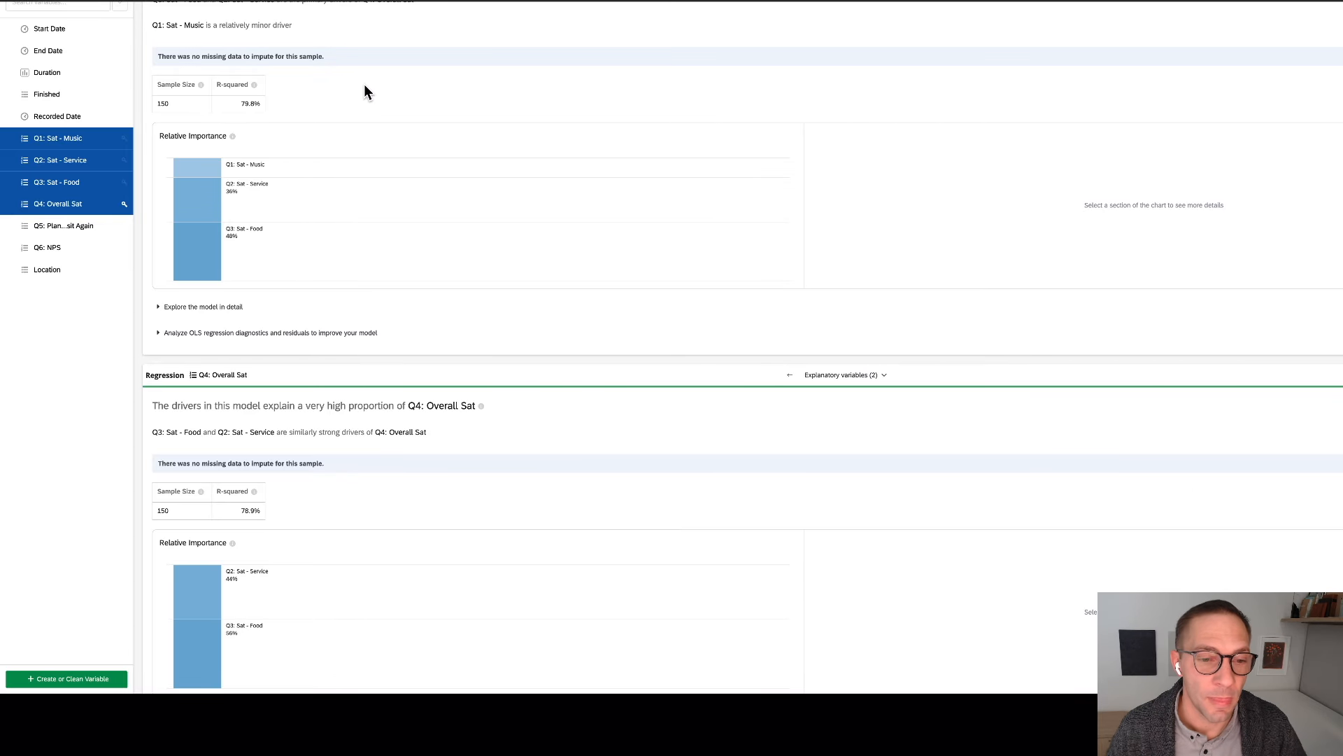
click(190, 308)
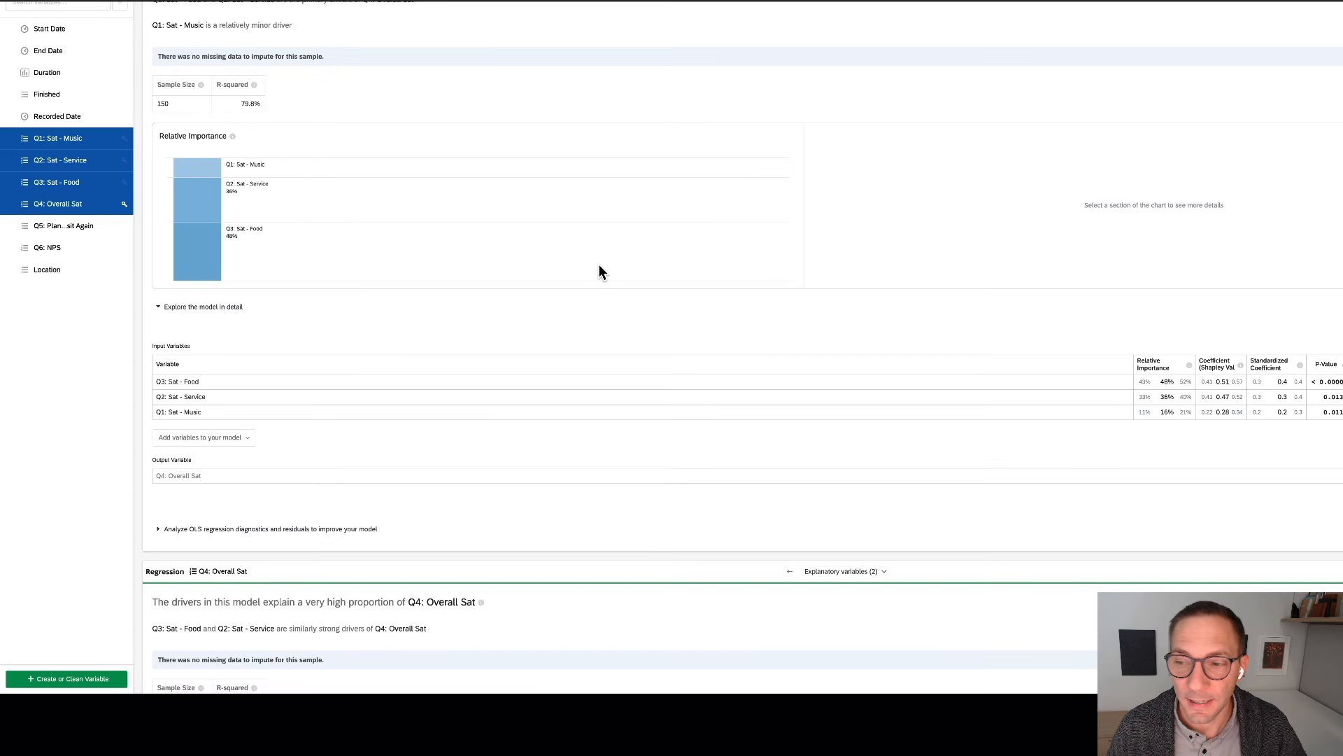
scroll(600, 270, down, 2)
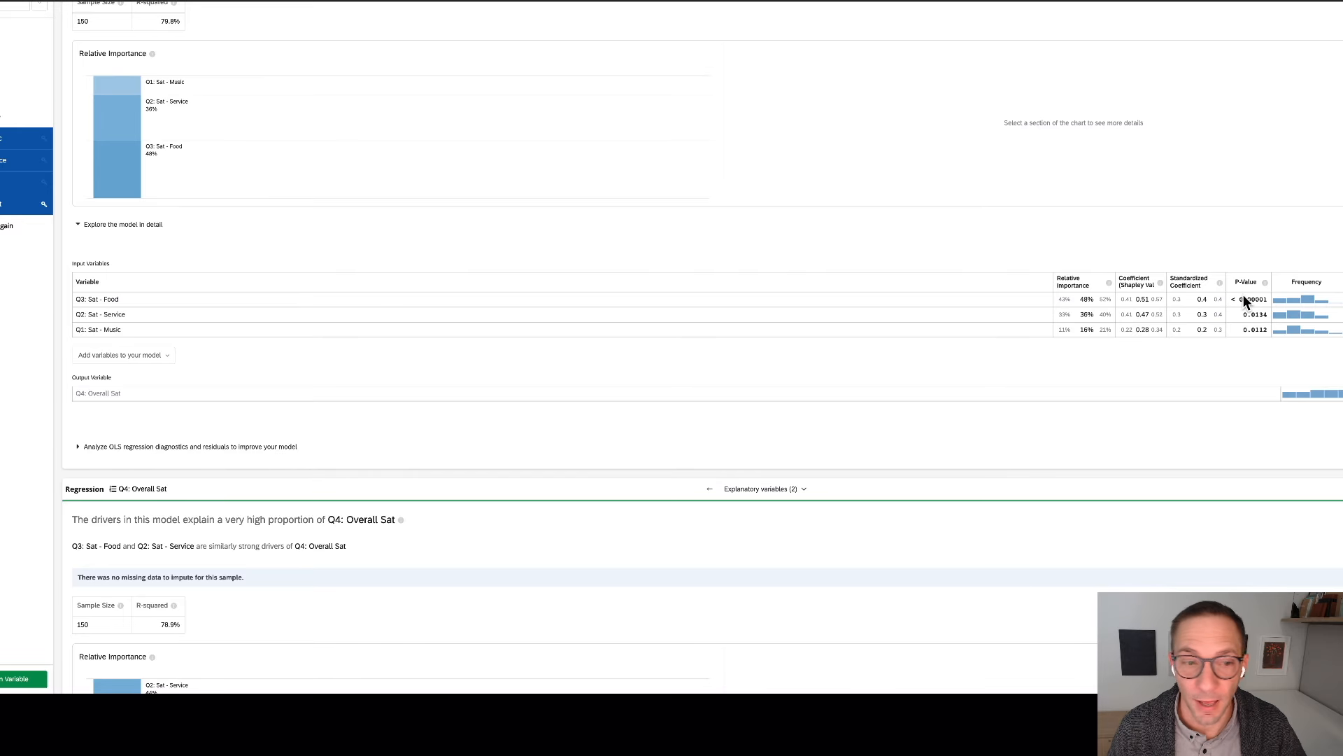
mouse_move(1174, 324)
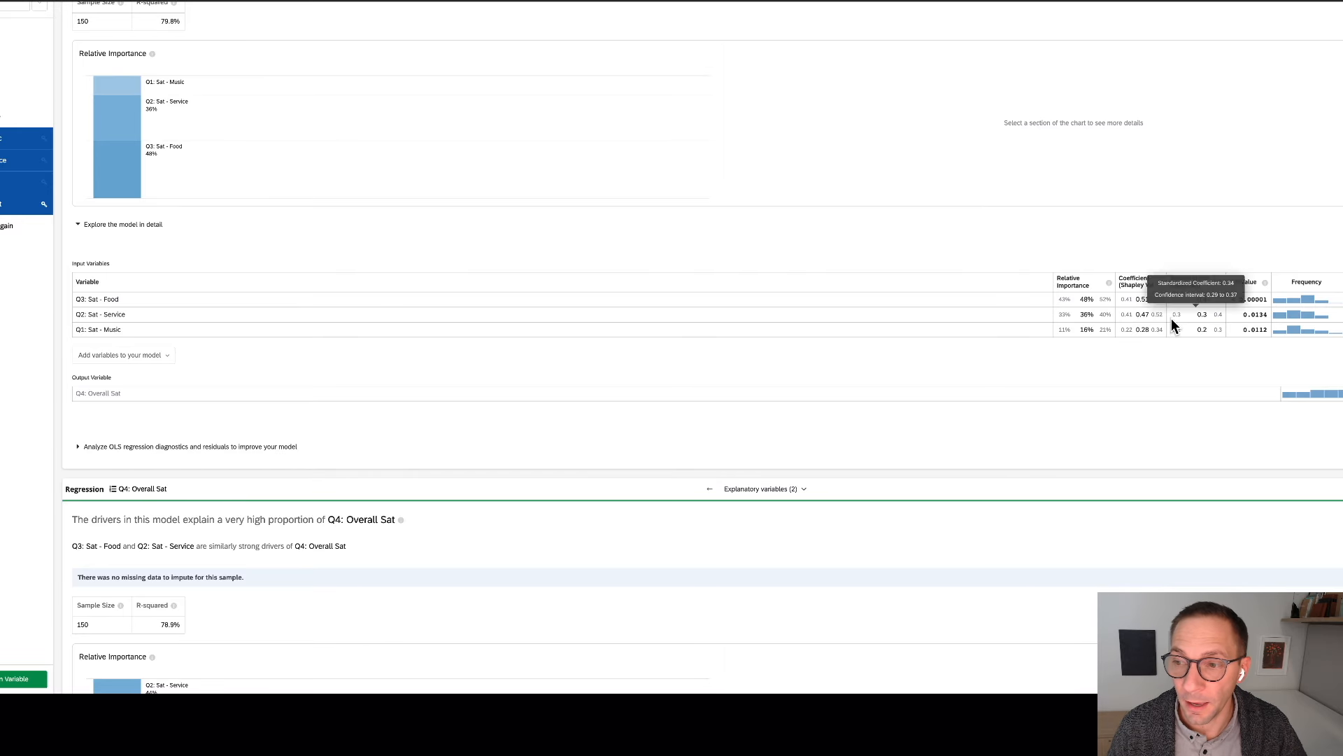
mouse_move(1134, 296)
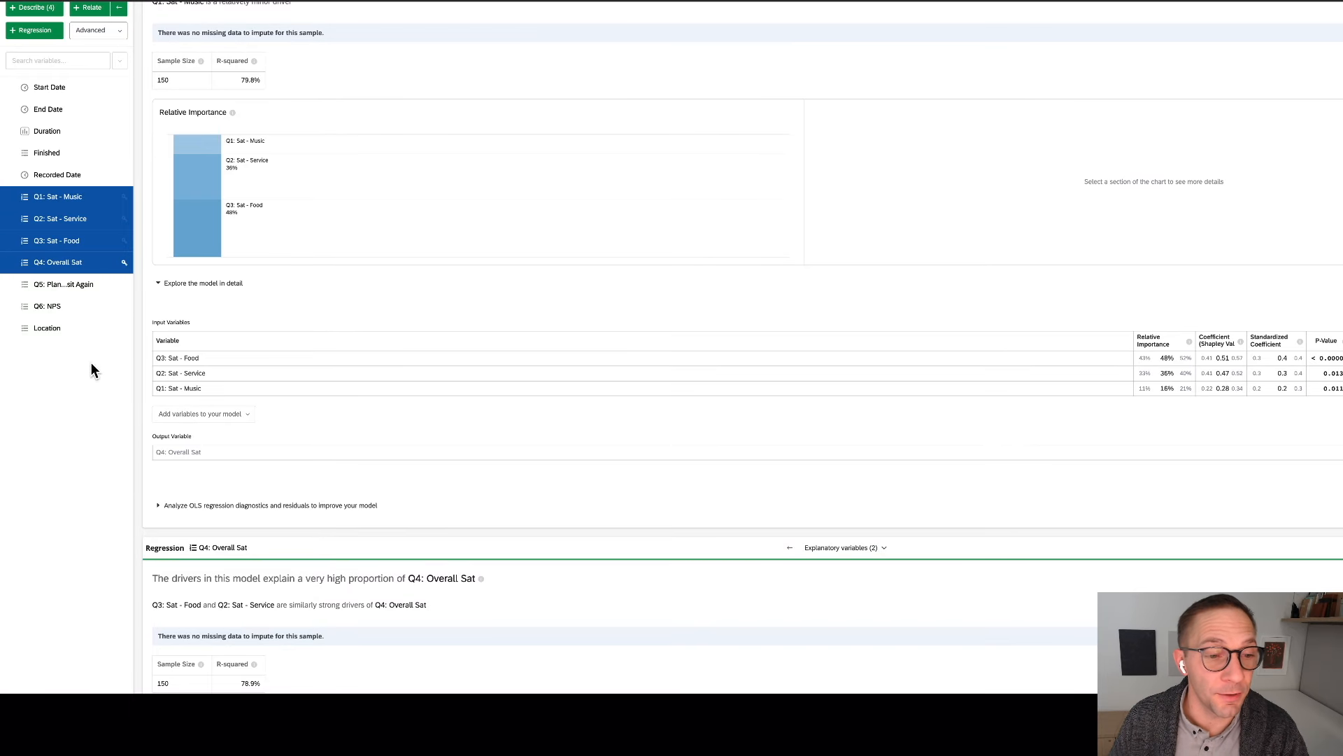
click(91, 310)
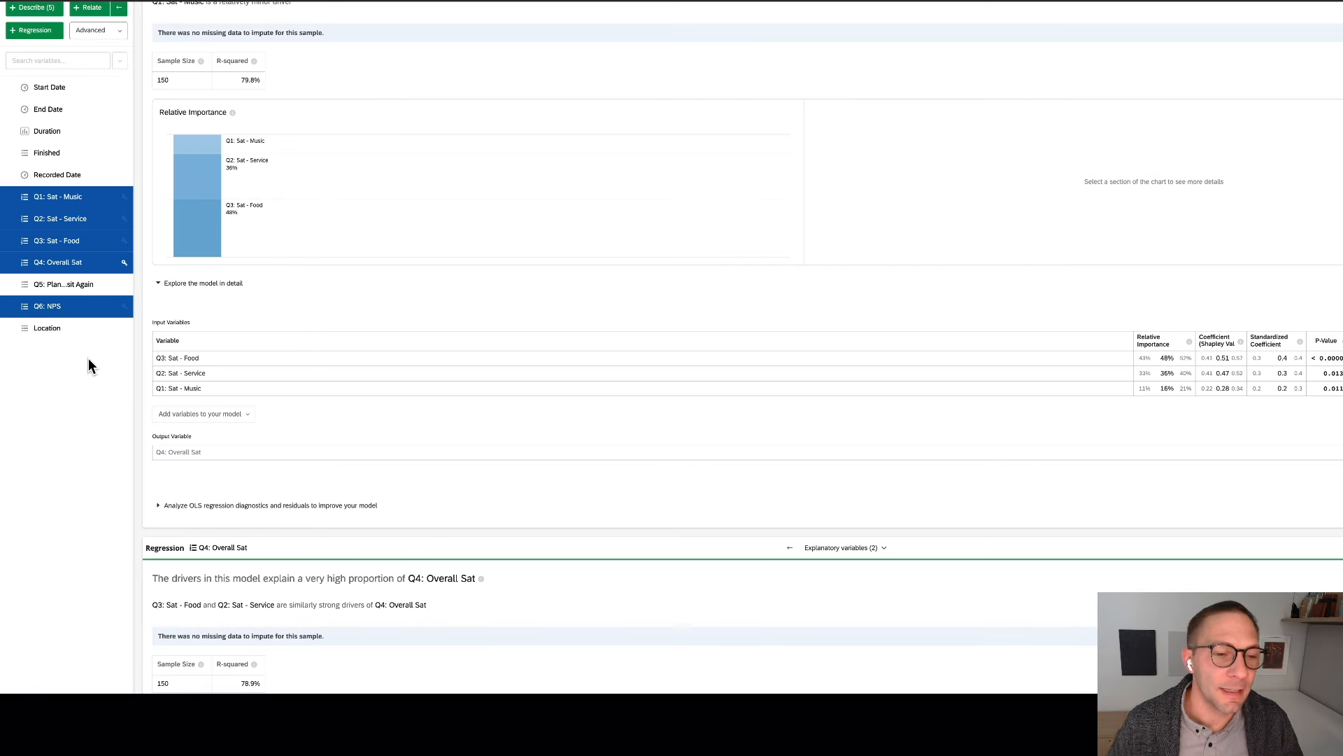
click(8, 310)
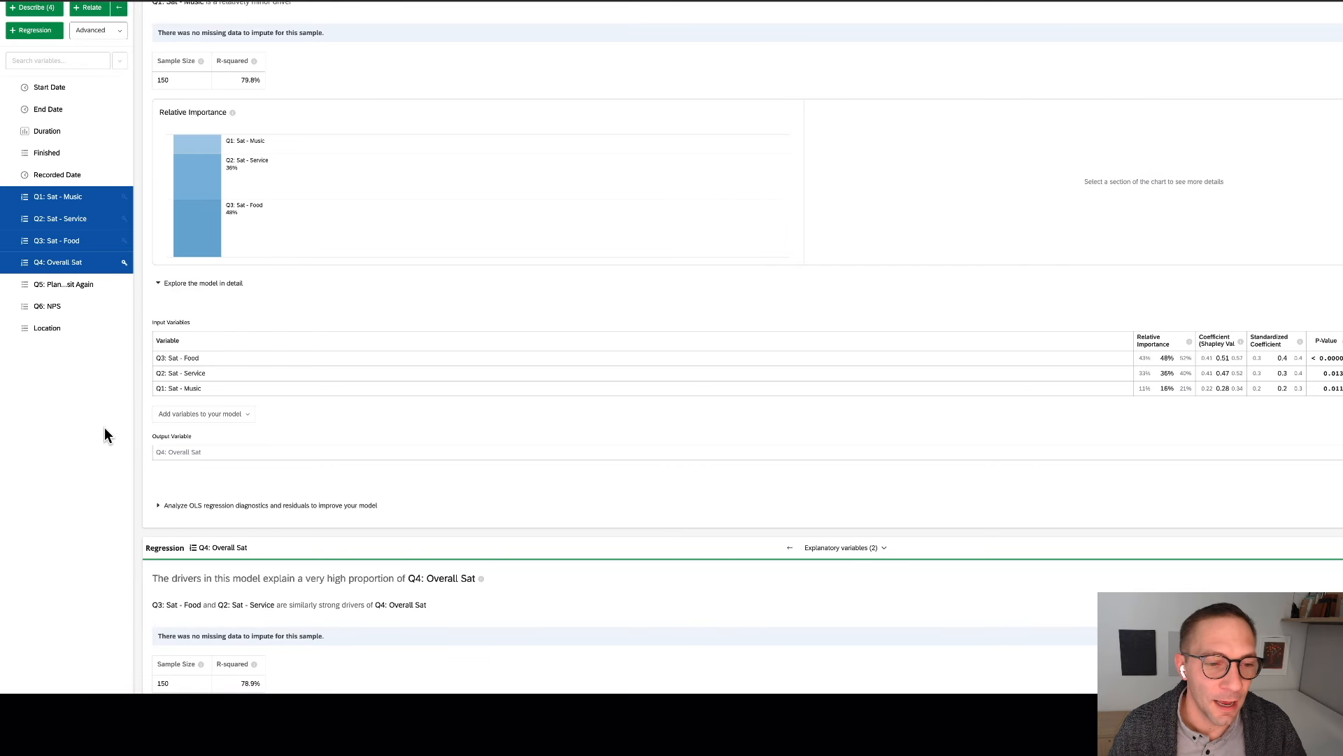
click(91, 333)
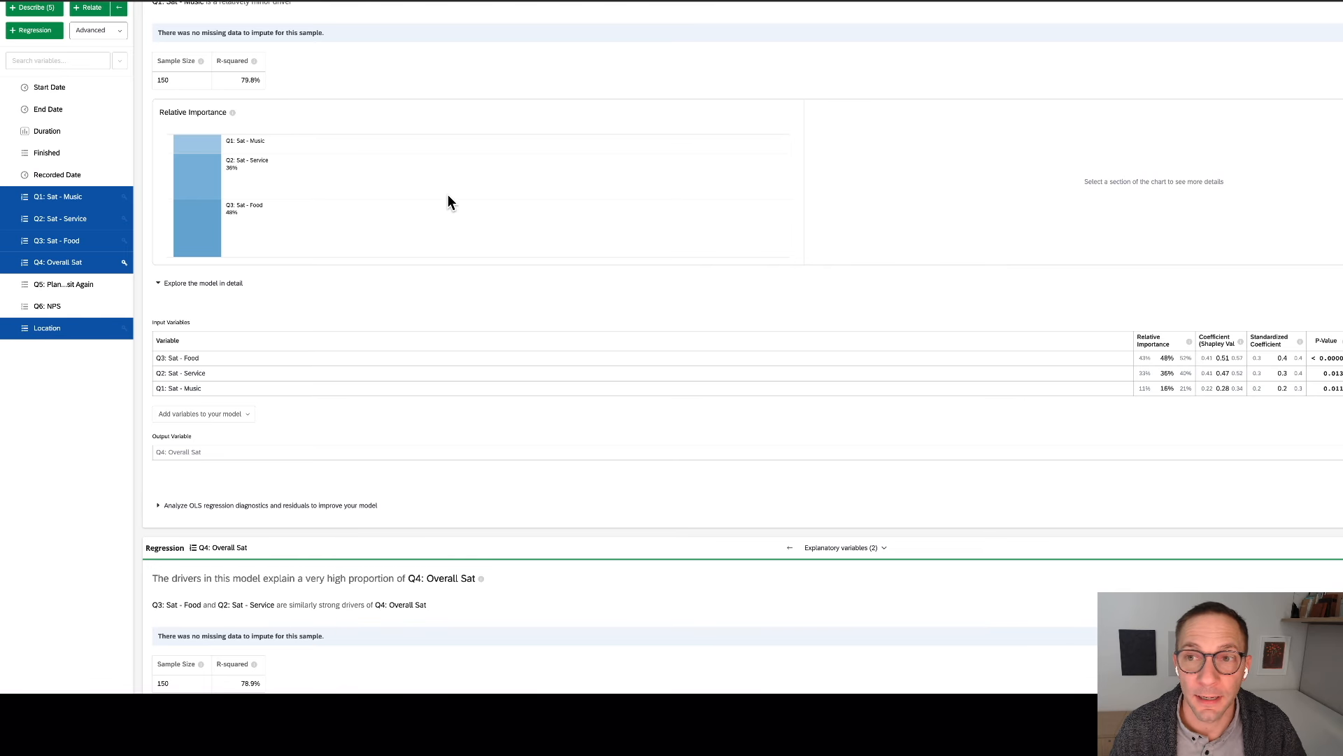
- Switch to the Canvas assignment, review the Multivariate Overview Table's input and output types, and return to Stats iQ
click(1092, 1)
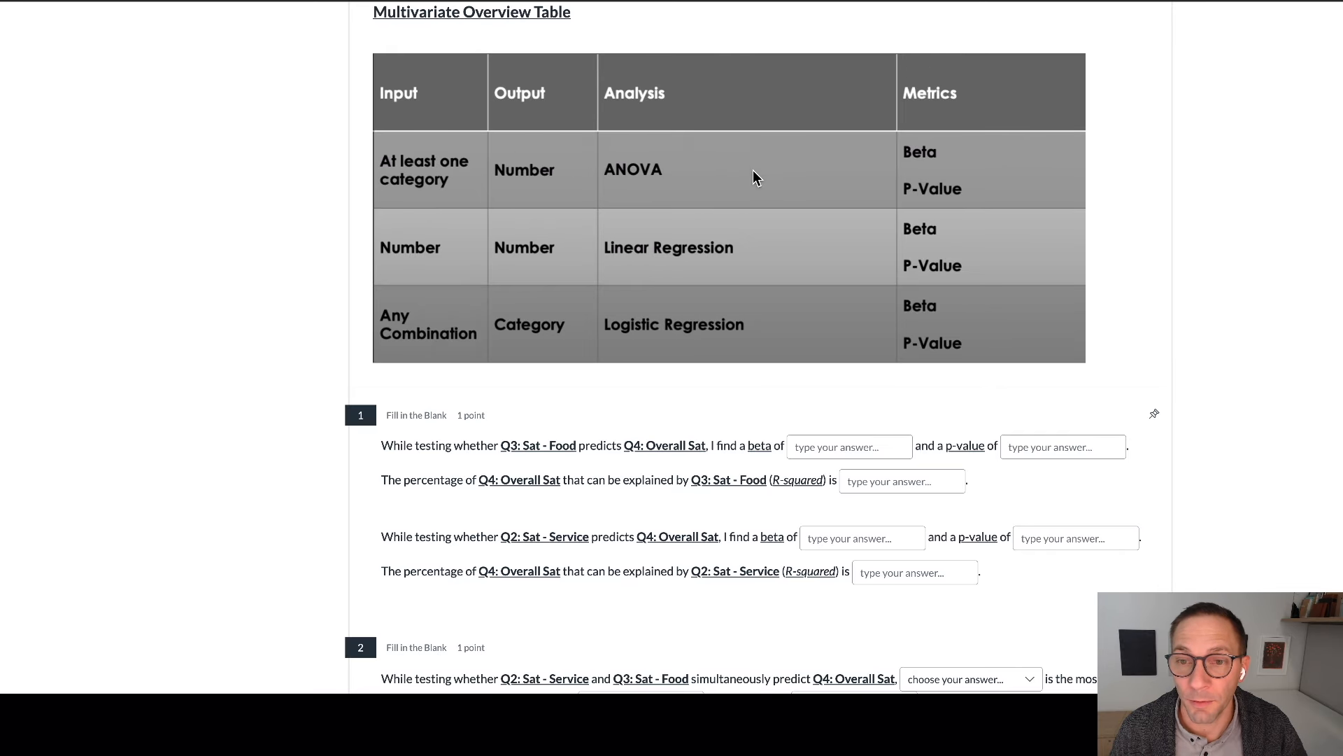
mouse_move(703, 1)
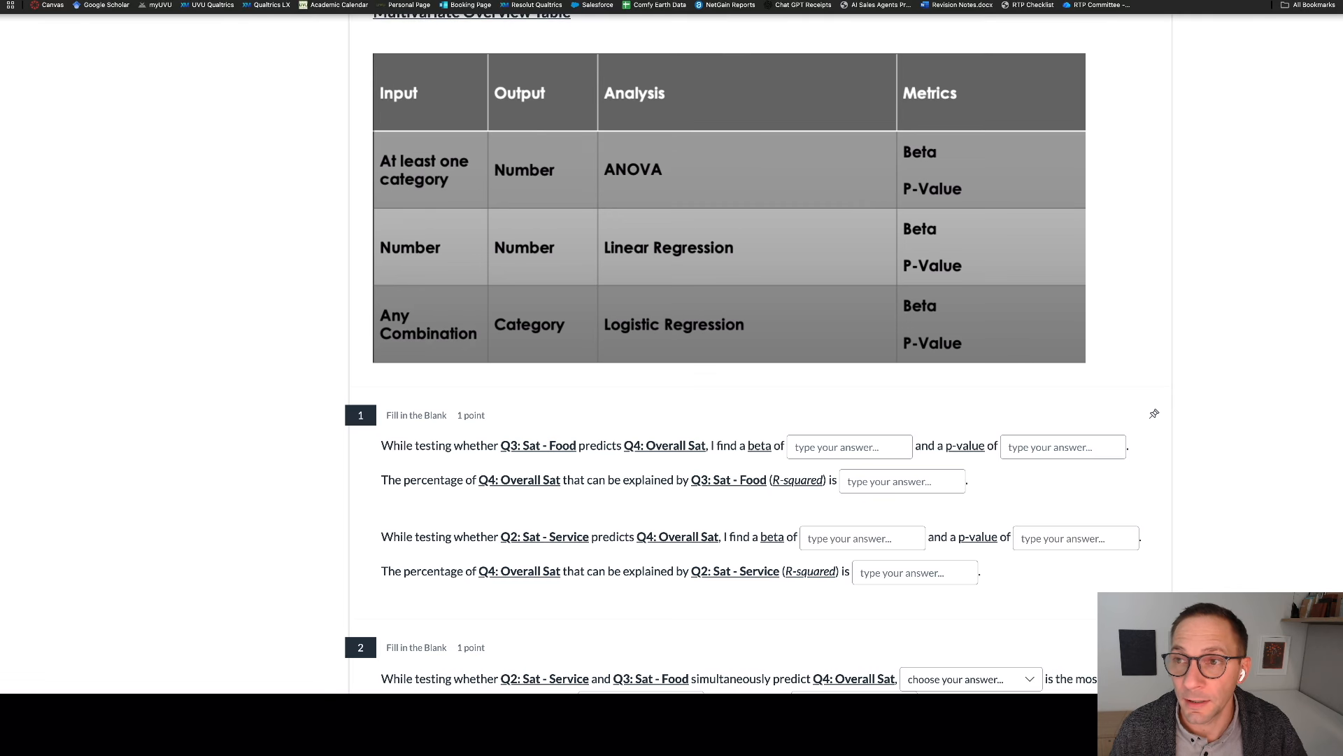
click(1064, 1)
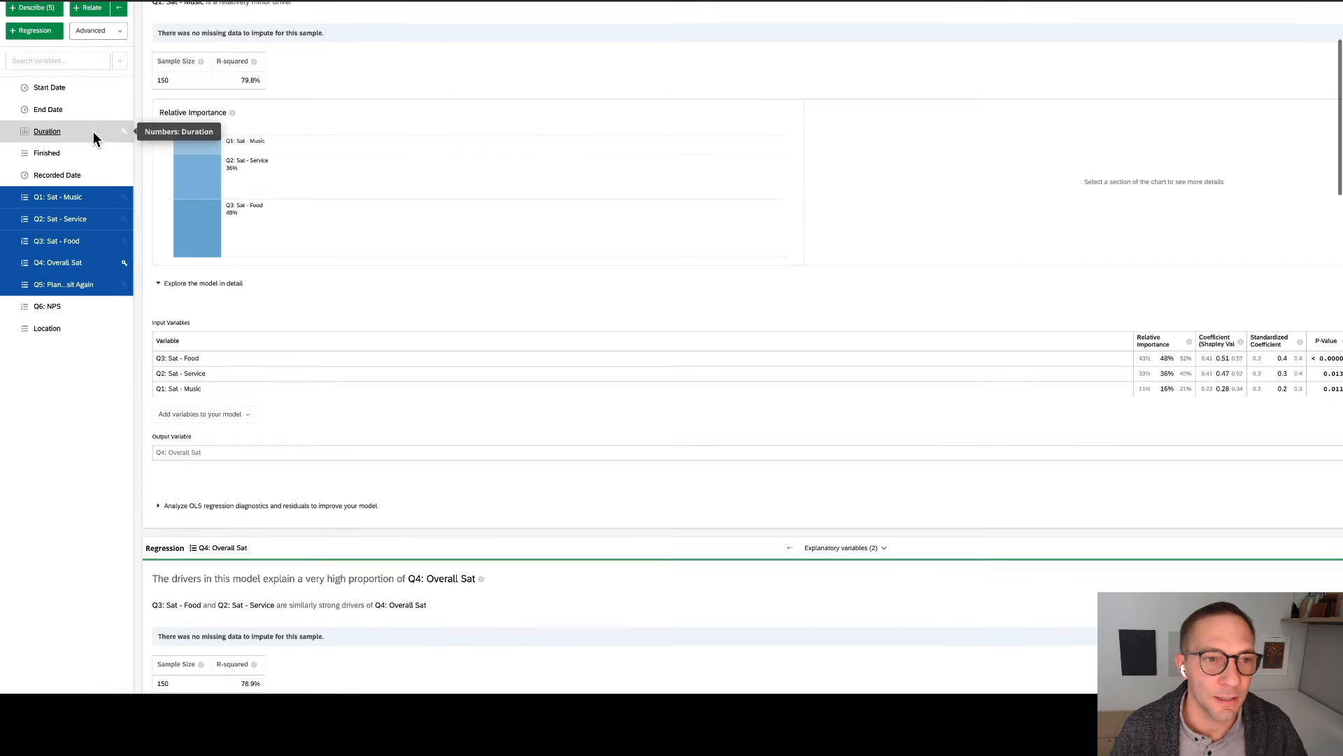
- Run a regression on Q4: Overall Sat with Q5: Plan to Visit Again added to the music, service and food predictors
scroll(91, 126, up, 1)
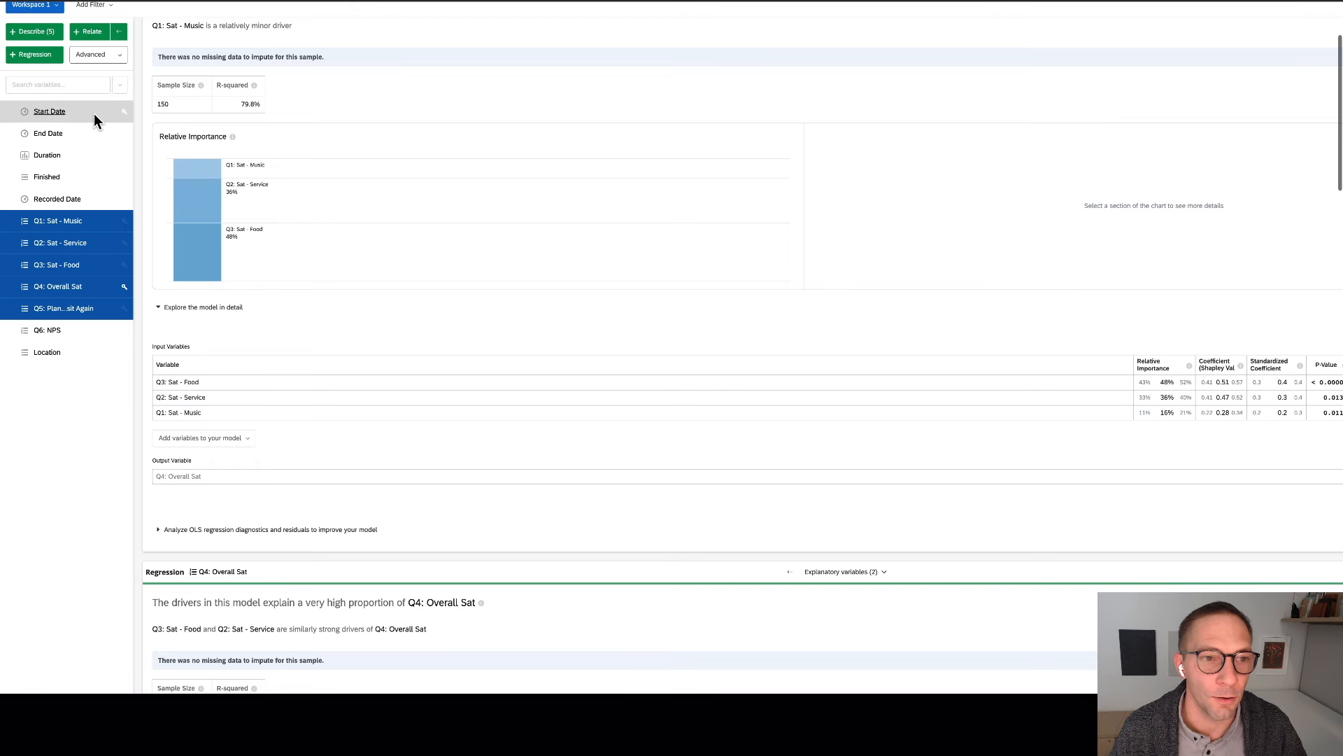
click(28, 53)
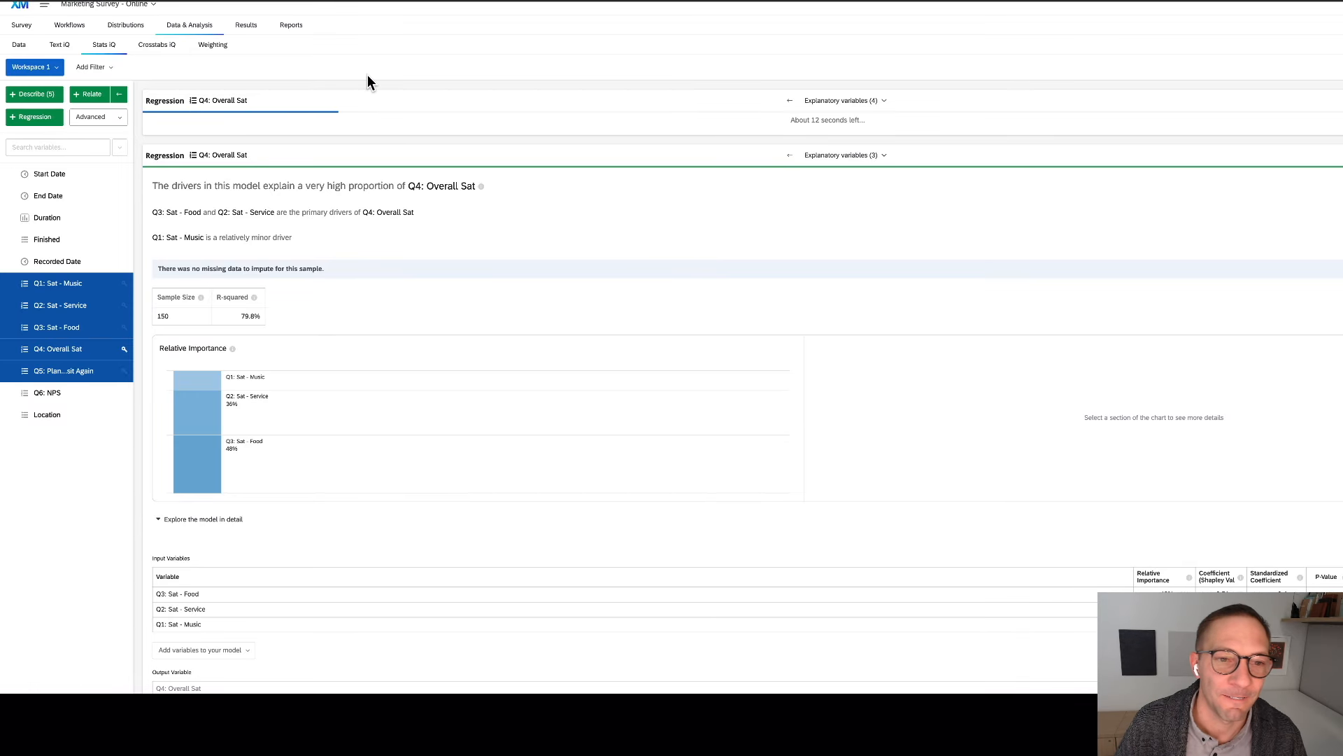
scroll(395, 221, down, 3)
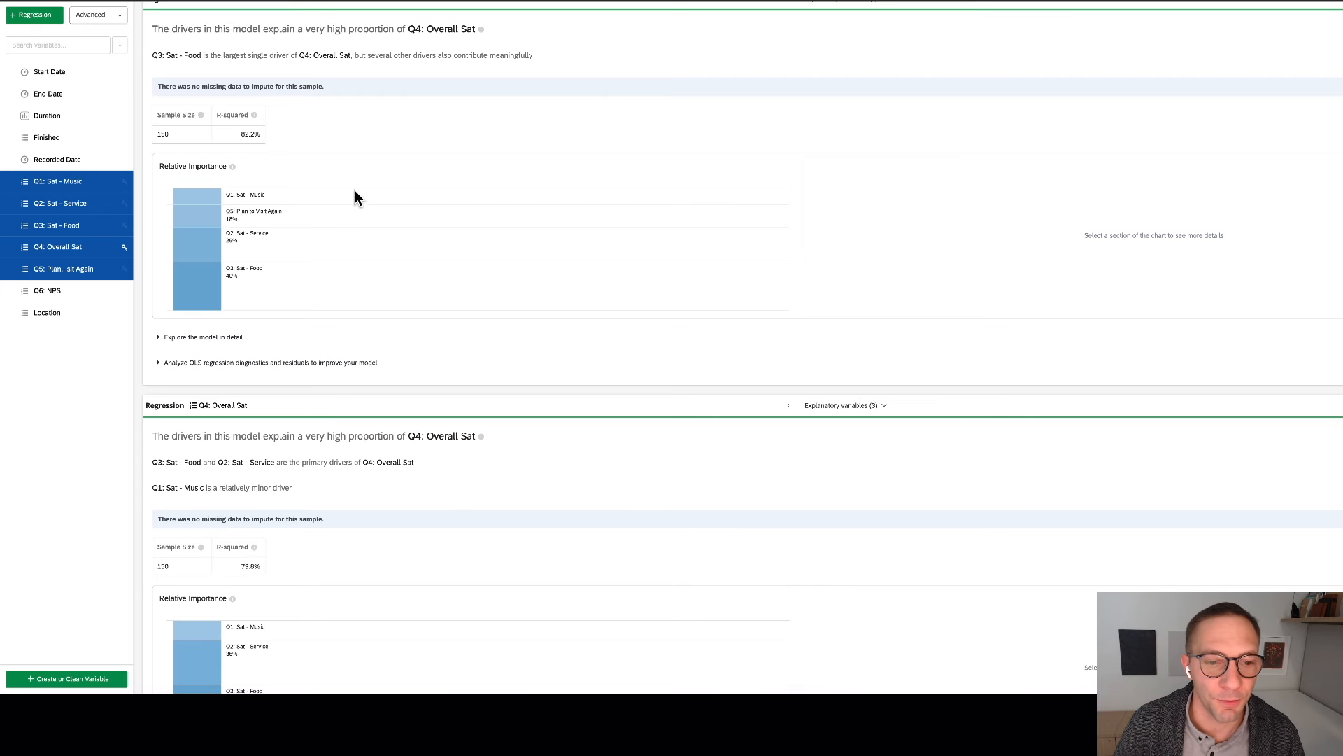
scroll(340, 182, down, 2)
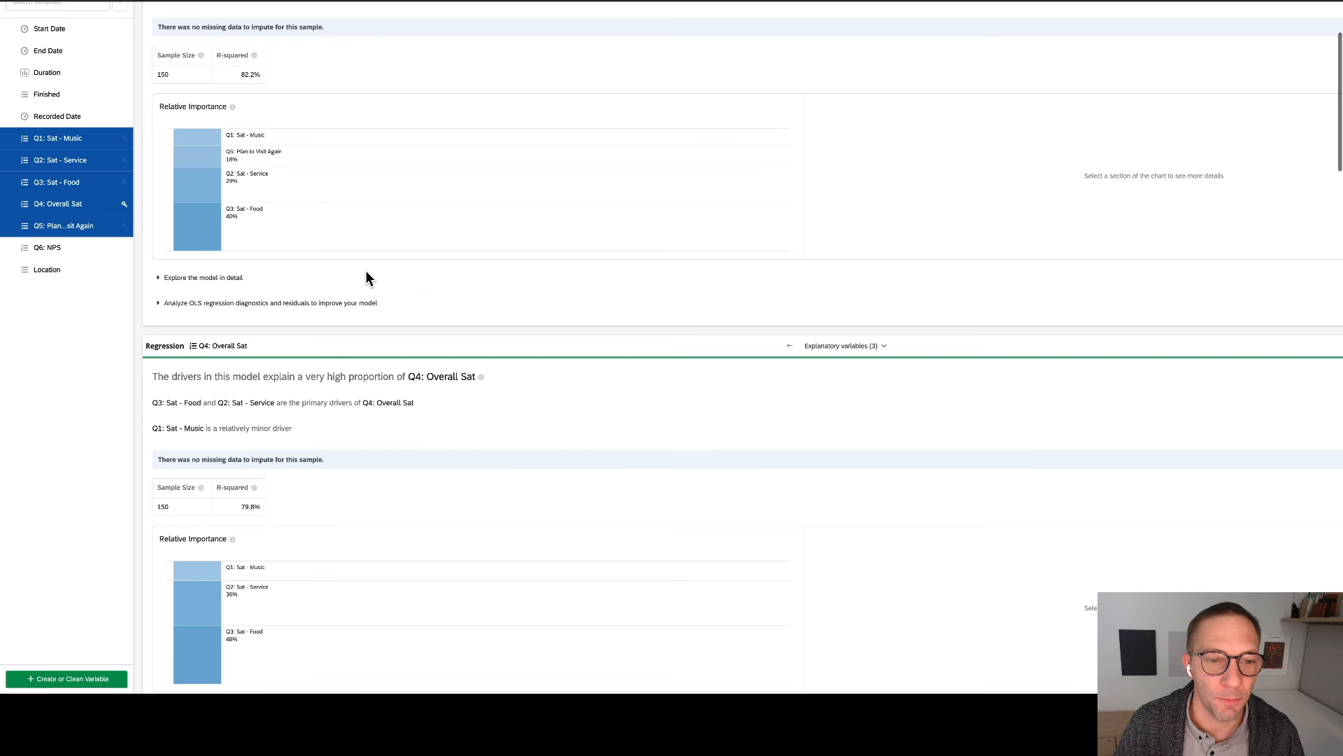
- Expand the four-predictor Q4: Overall Sat model's details and examine its coefficients and p-values, especially for Q5: Plan to Visit Again
click(208, 277)
scroll(438, 237, down, 2)
scroll(550, 329, right, 1)
scroll(550, 329, right, 3)
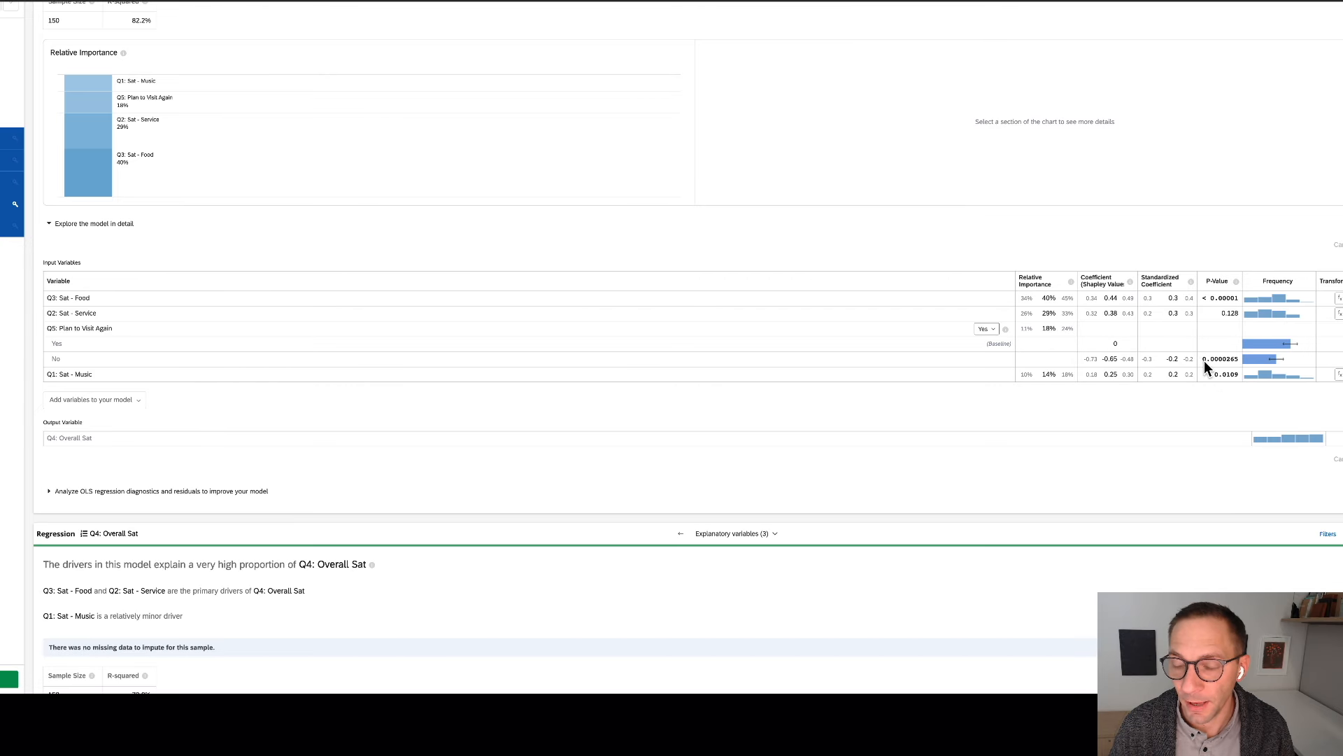
mouse_move(1118, 358)
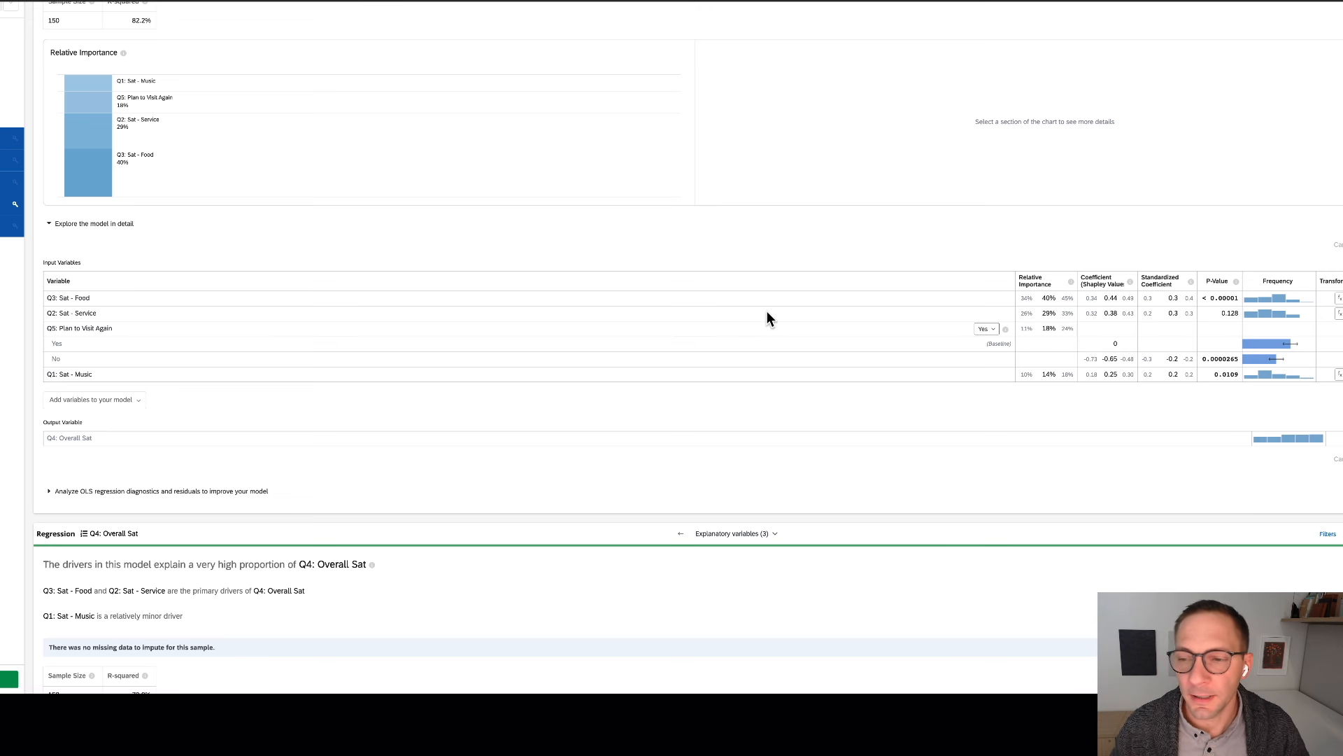
- Set the baseline of Q5: Plan to Visit Again to No, apply the change, and inspect the Yes coefficient and p-value
click(986, 330)
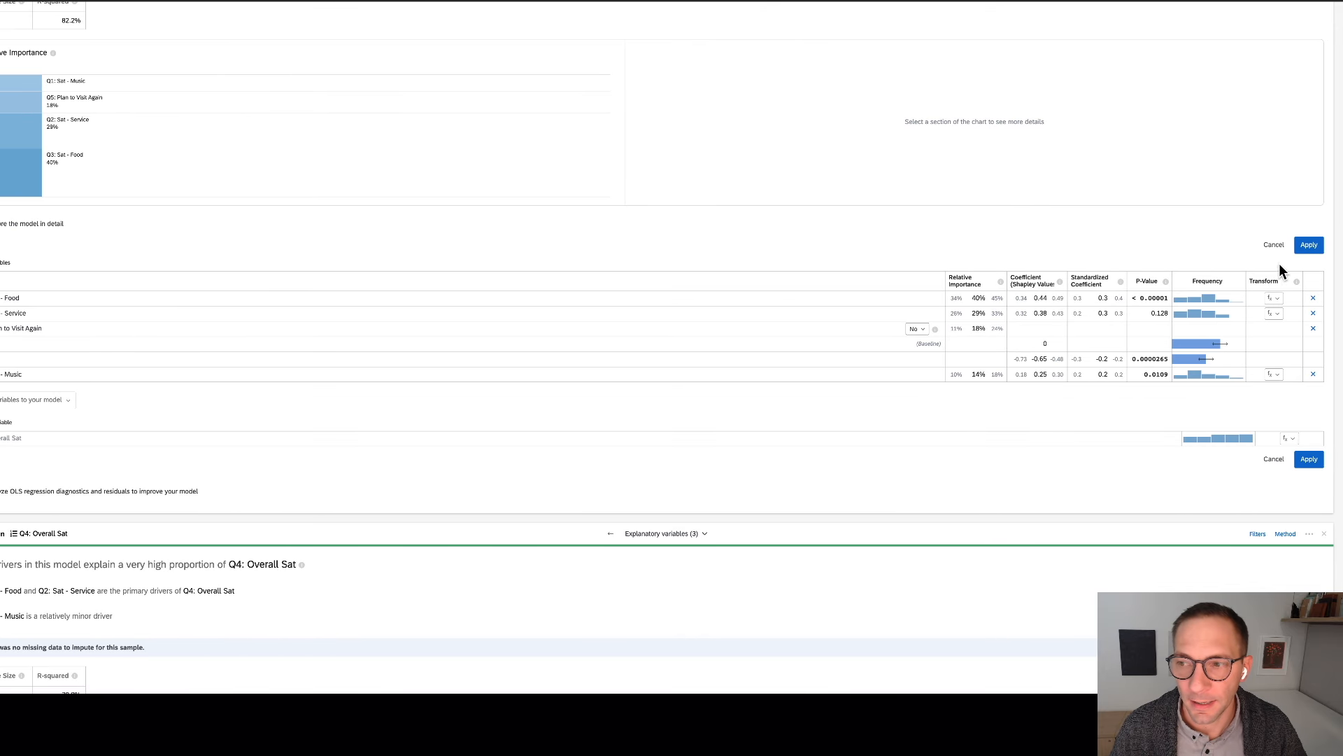
click(1306, 246)
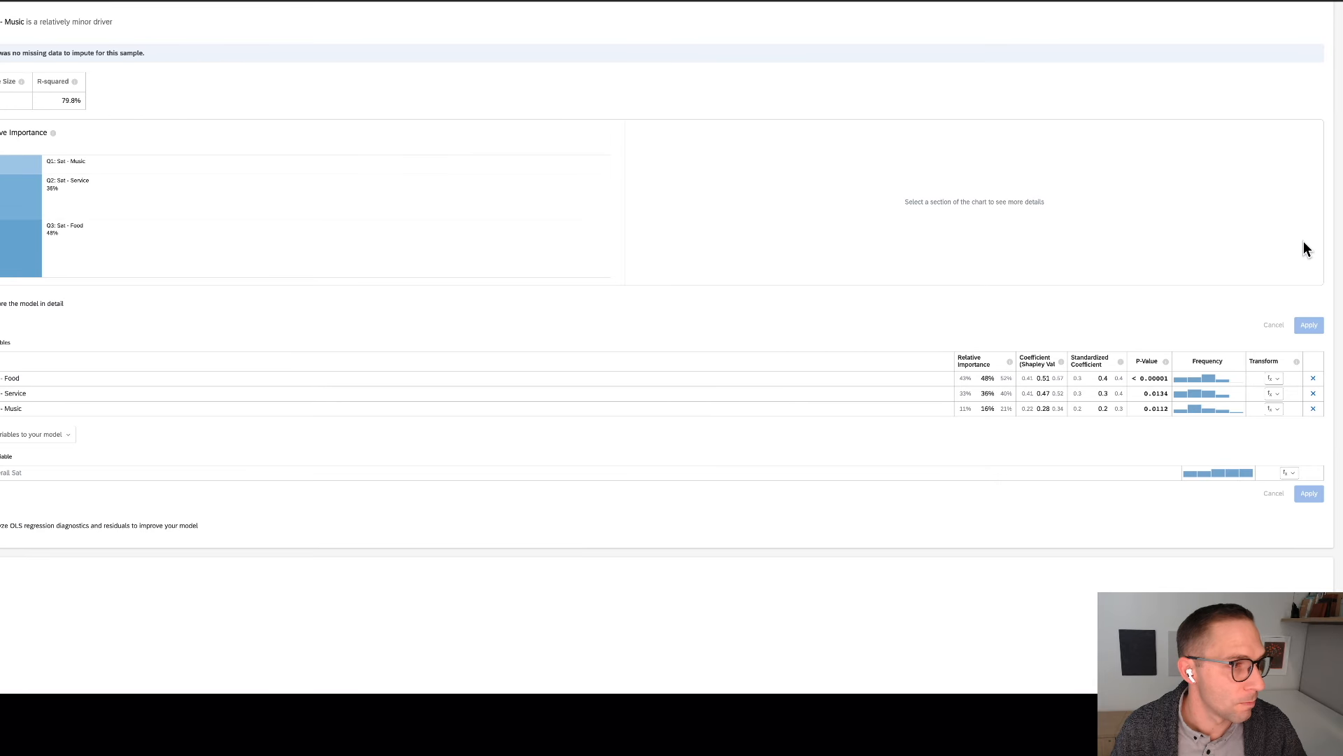
scroll(1304, 241, up, 8)
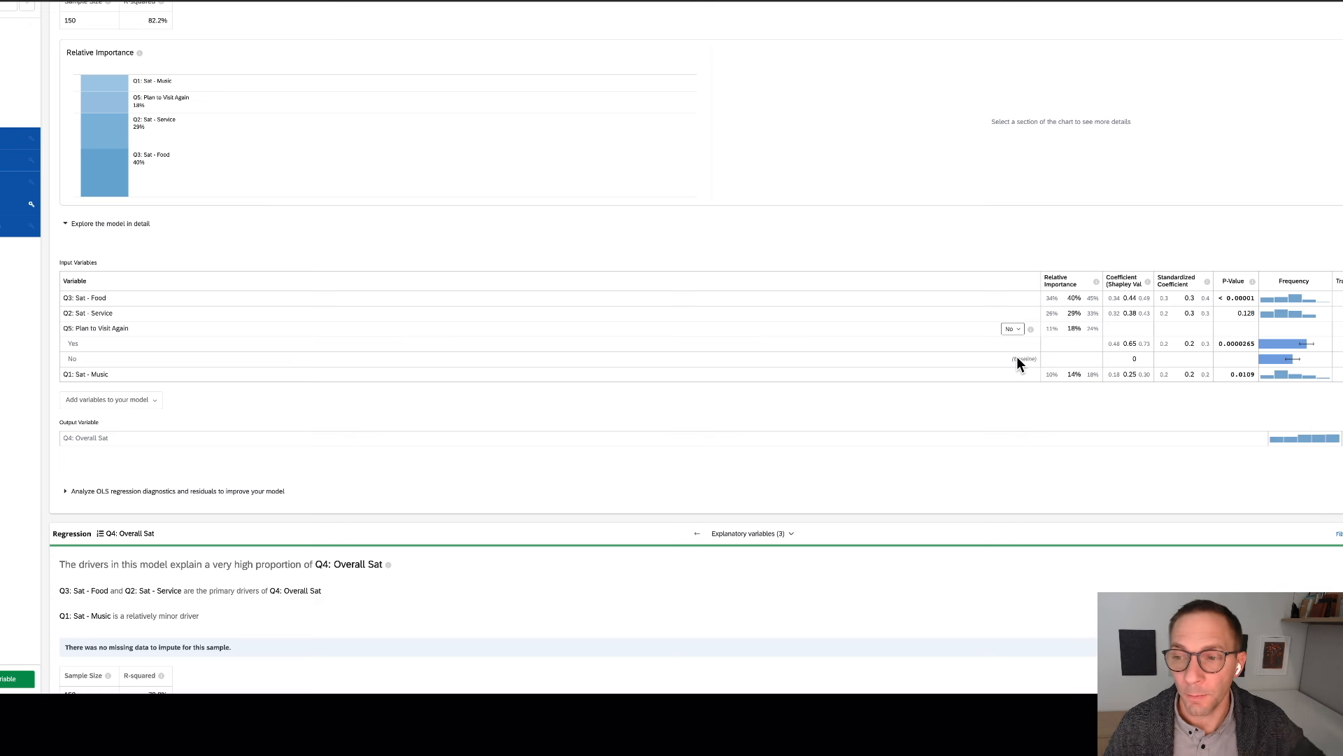
mouse_move(1151, 350)
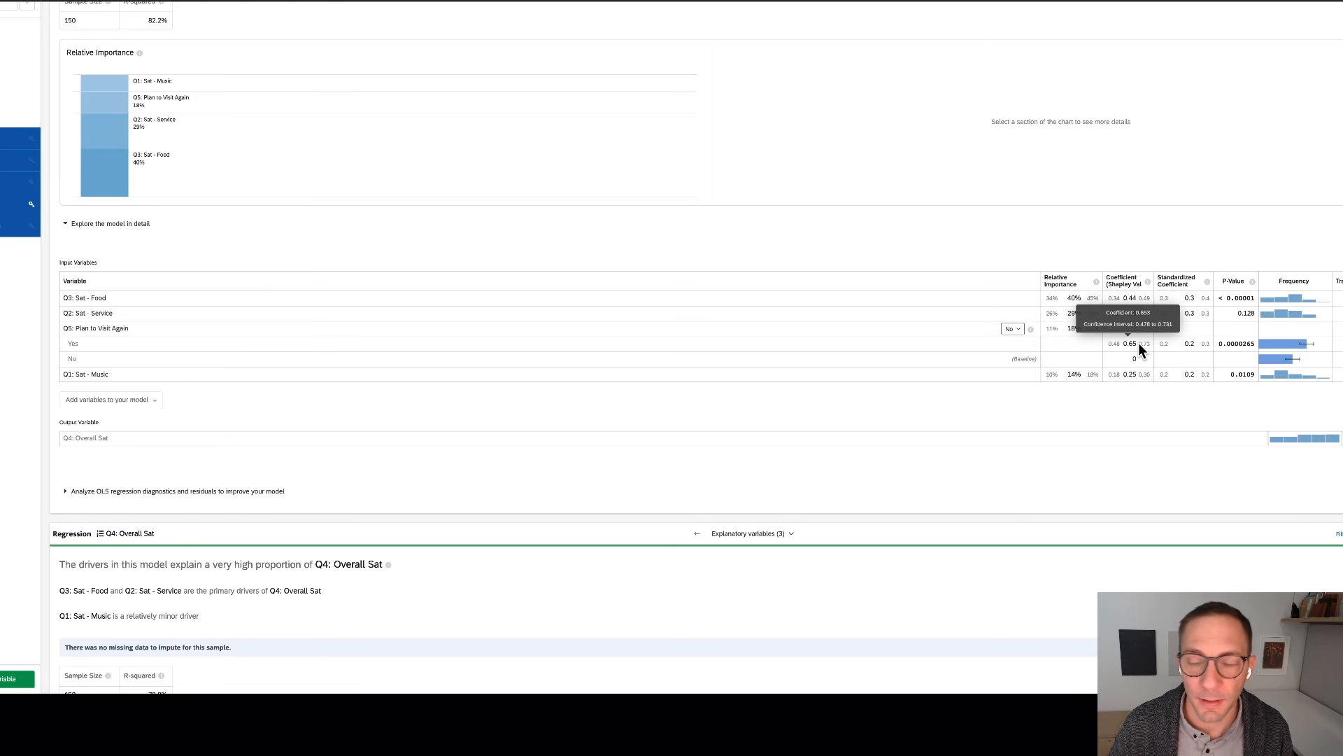
mouse_move(1207, 344)
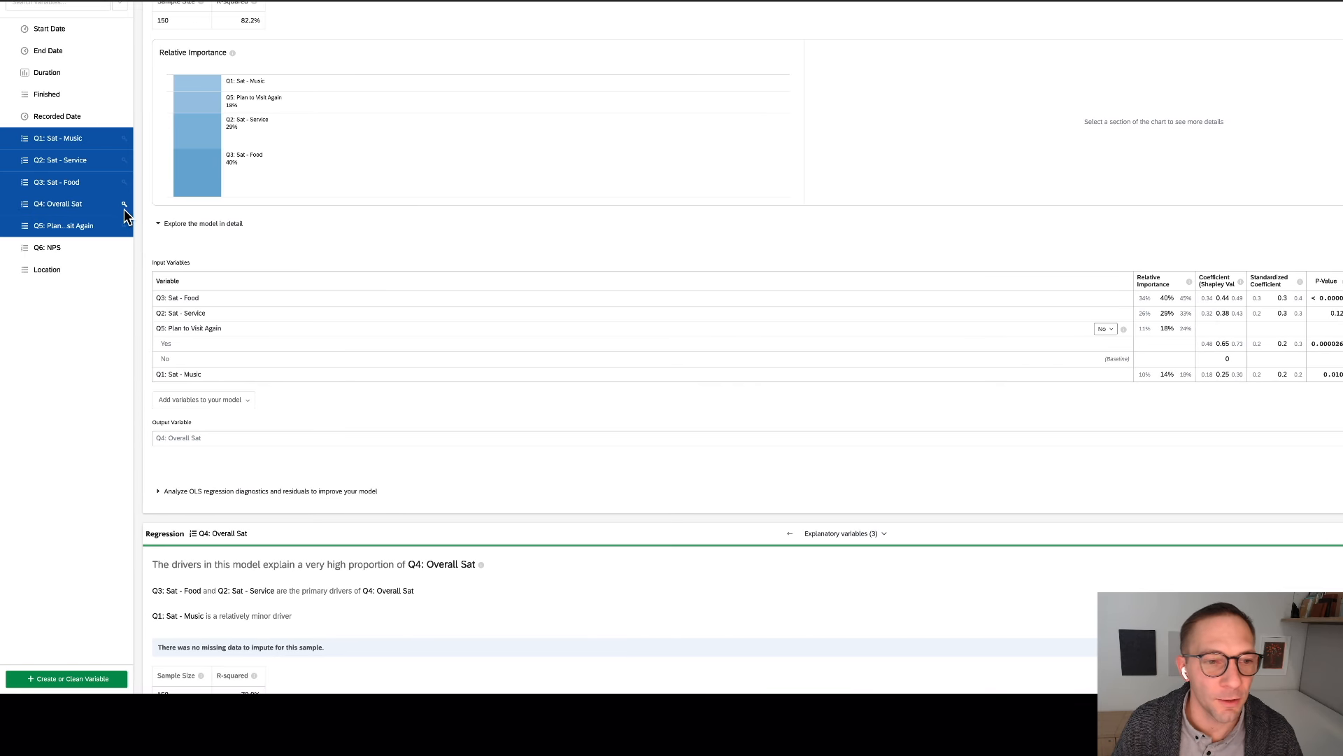
- Replace Q4: Overall Sat with Q6: NPS as the key variable and run a regression with the same four predictors
click(106, 210)
click(90, 251)
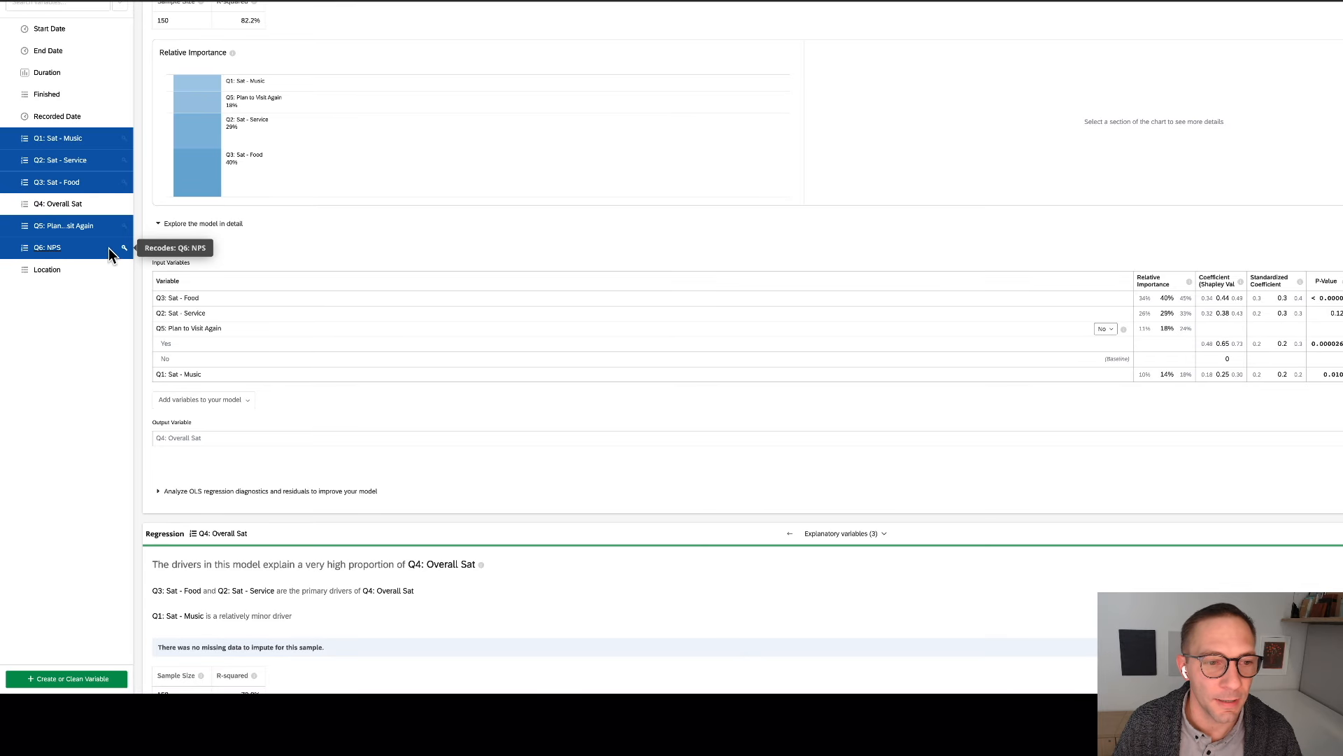
scroll(74, 326, up, 1)
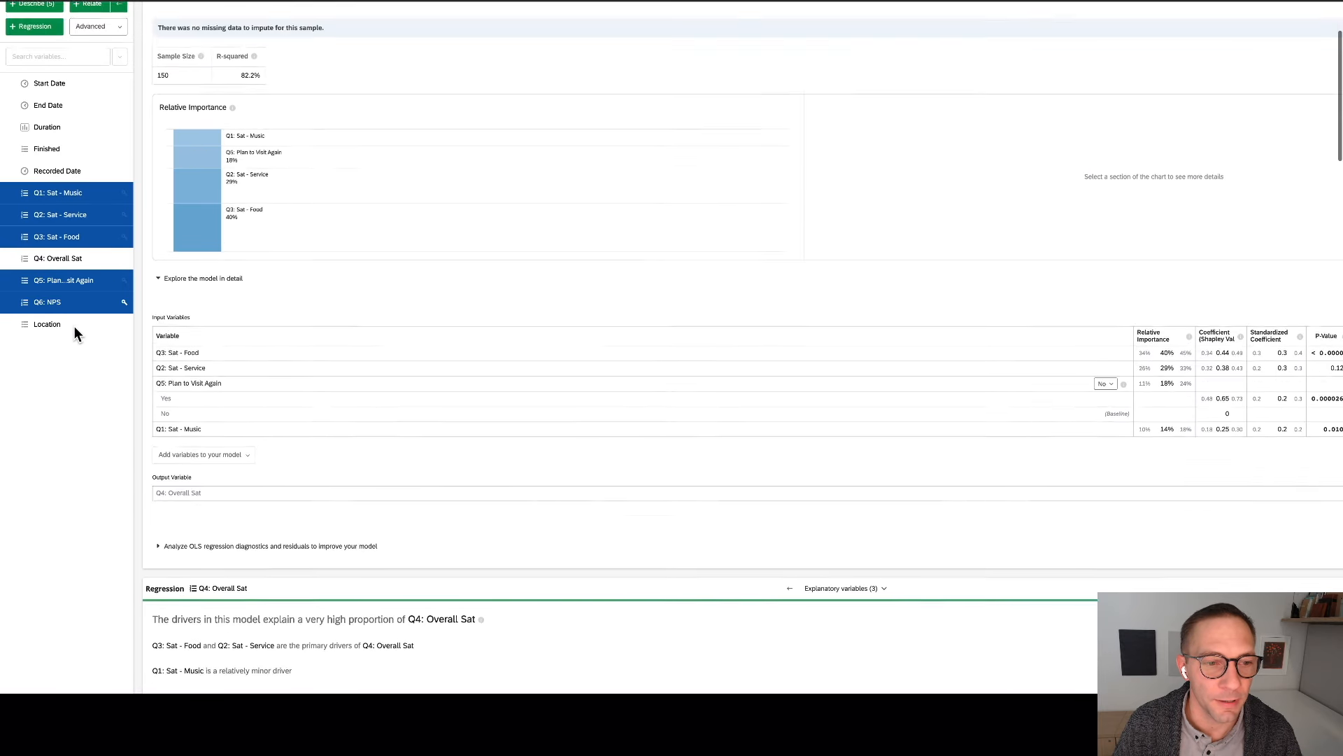
scroll(75, 326, up, 3)
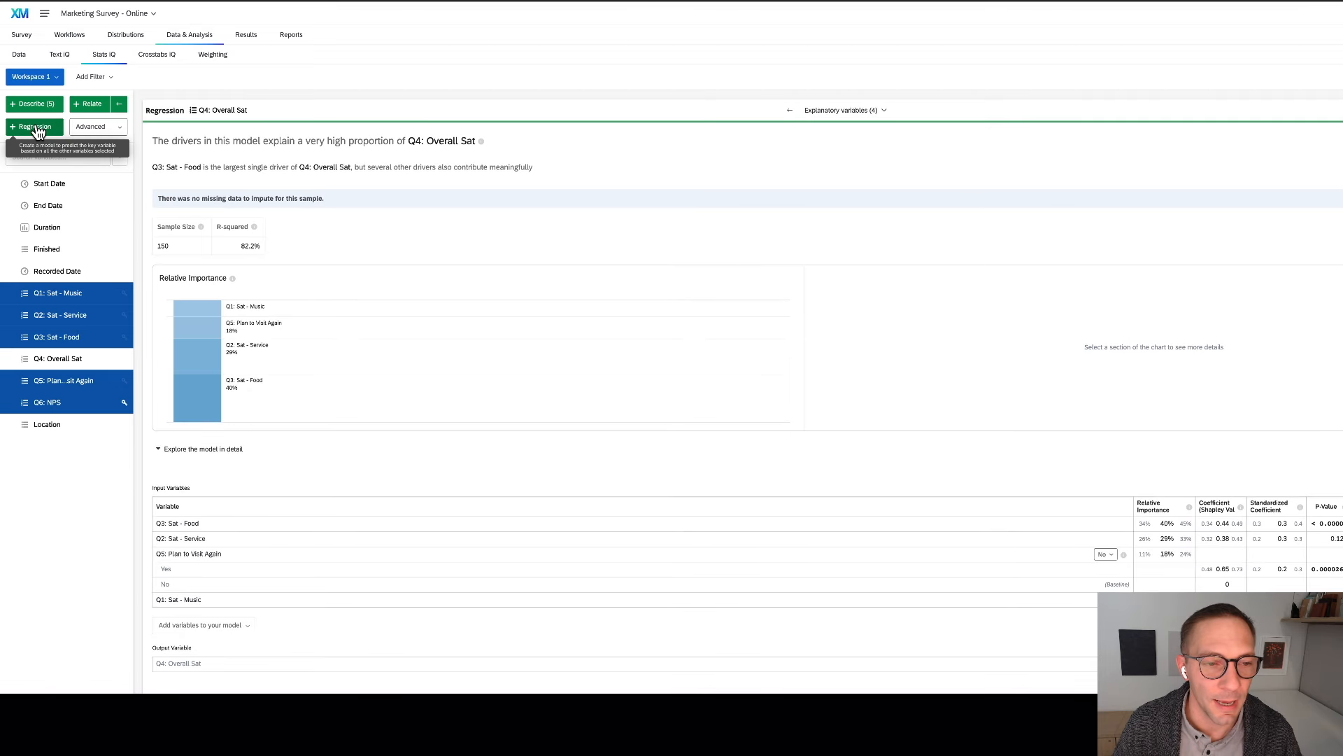
click(36, 129)
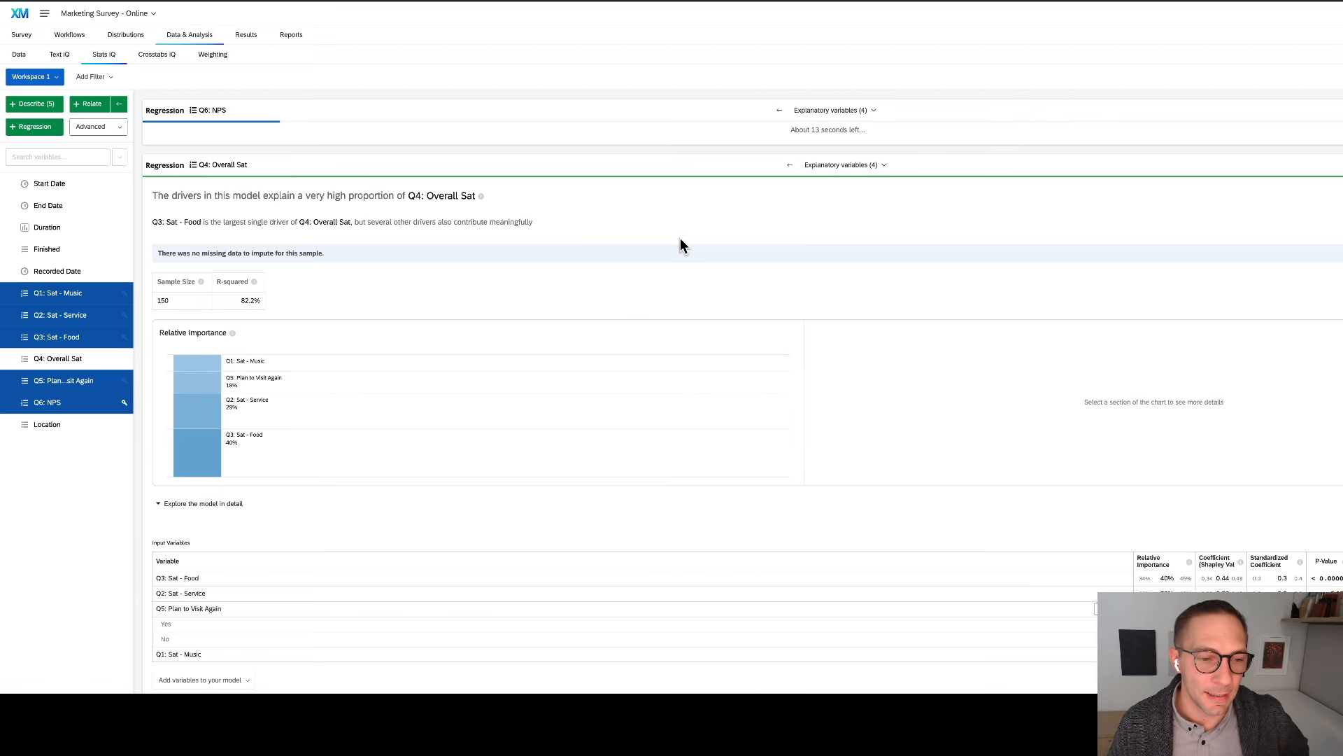
scroll(462, 289, down, 4)
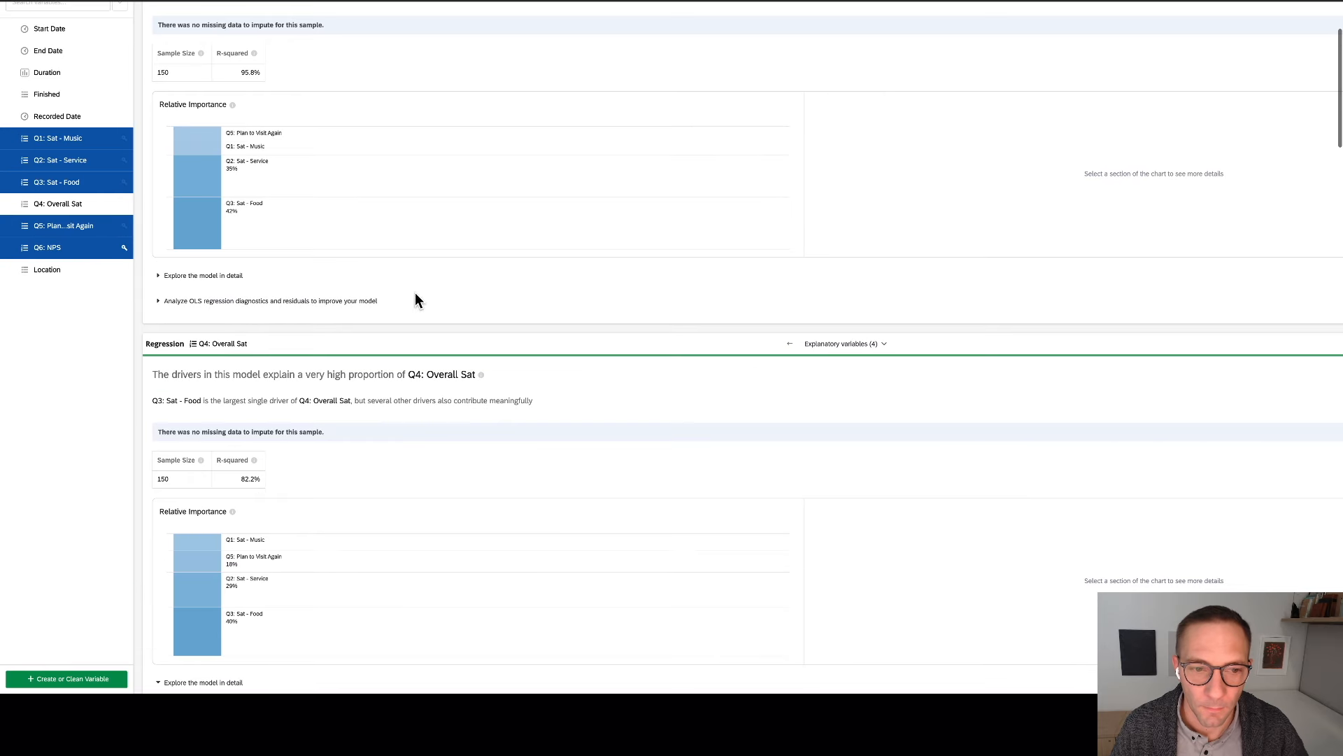
- Expand the Q6: NPS model's details and examine each predictor's relative importance, coefficient and p-value
click(194, 277)
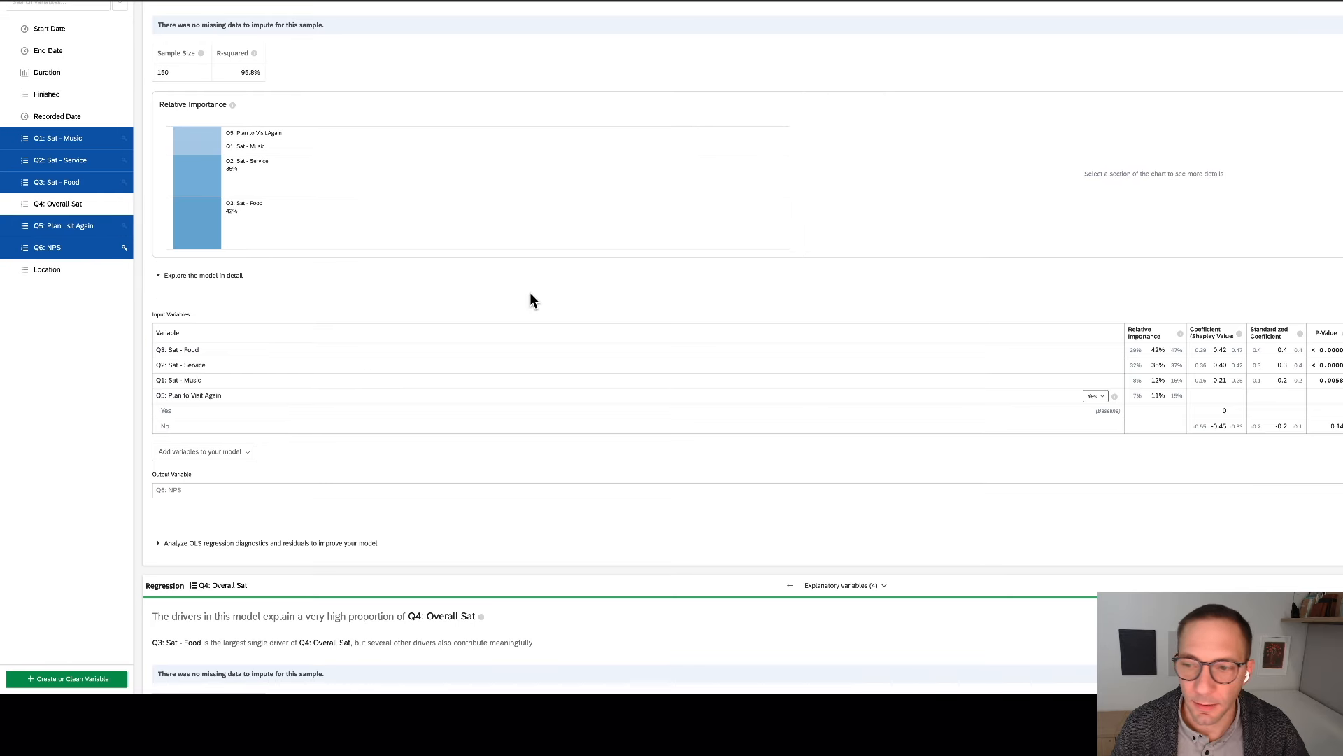
scroll(530, 301, down, 3)
scroll(530, 301, right, 4)
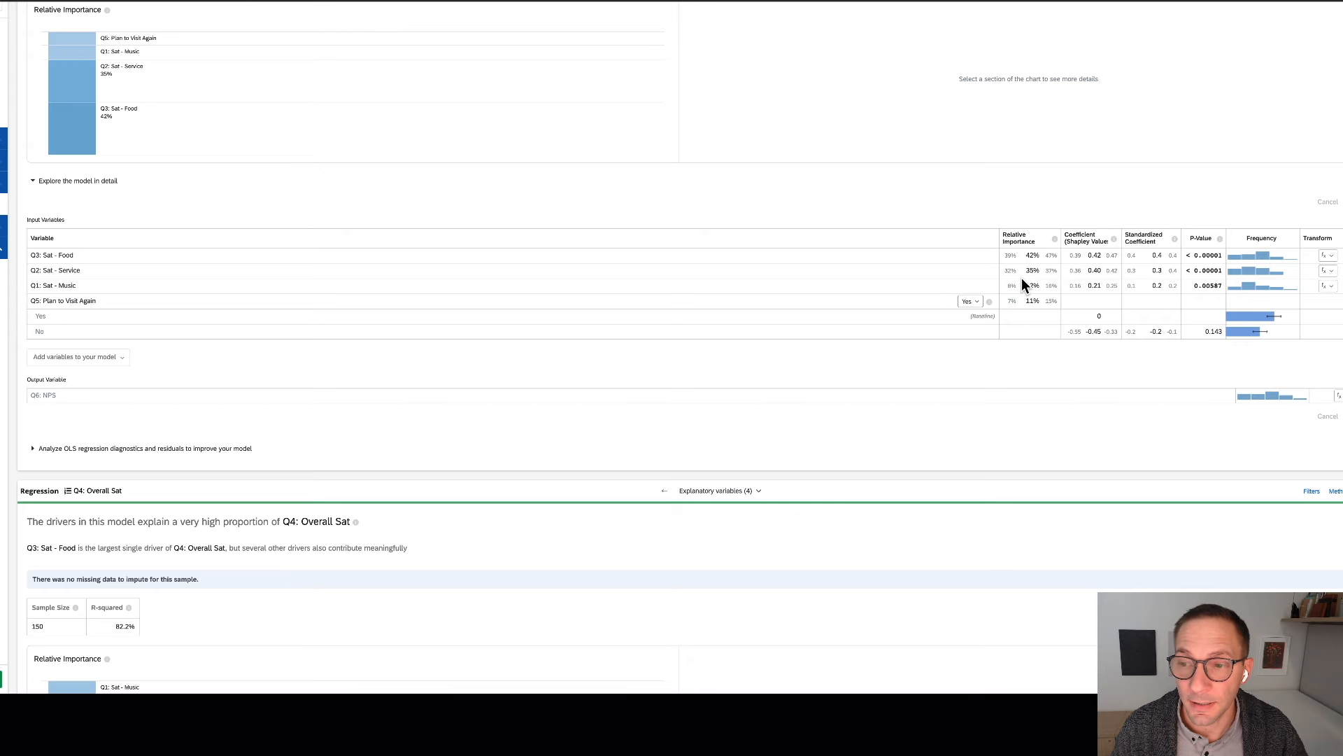
scroll(427, 253, left, 2)
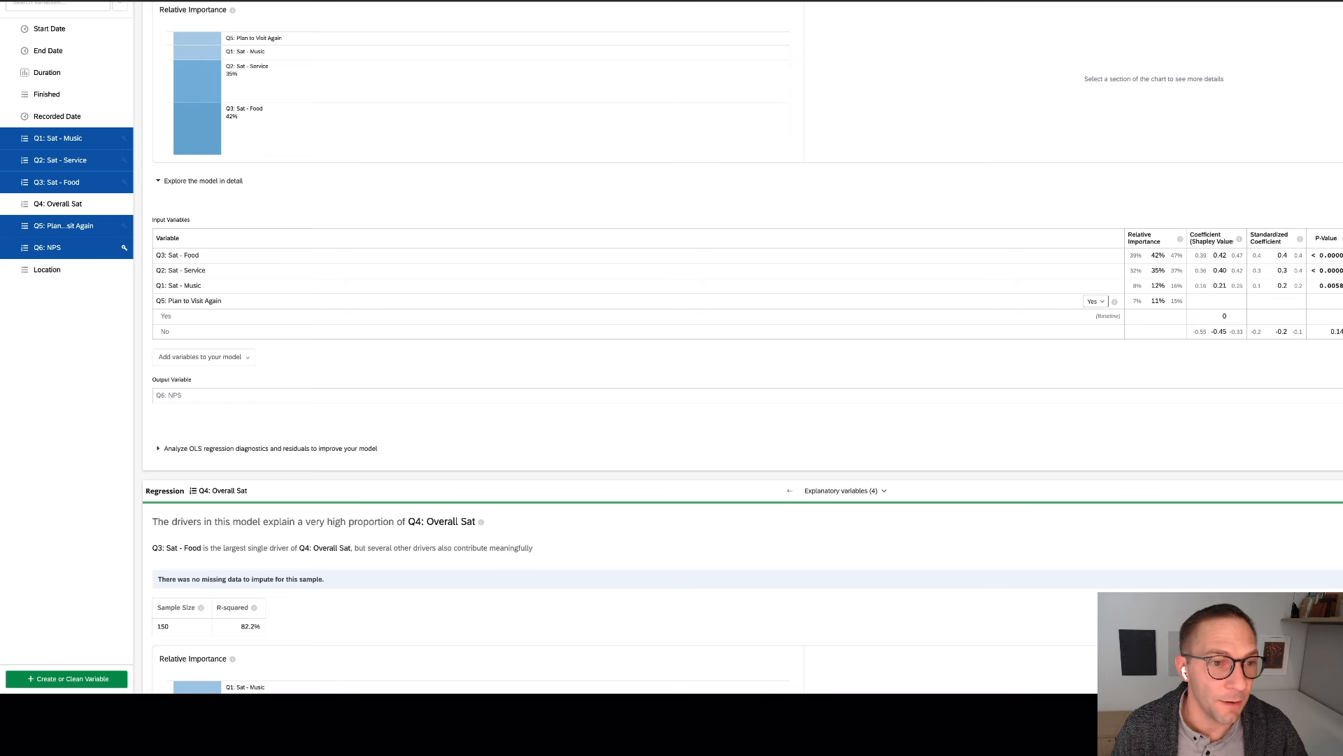
- Relate Q6: NPS to only Q5: Plan to Visit Again and show the statistical test results
click(17, 139)
click(12, 160)
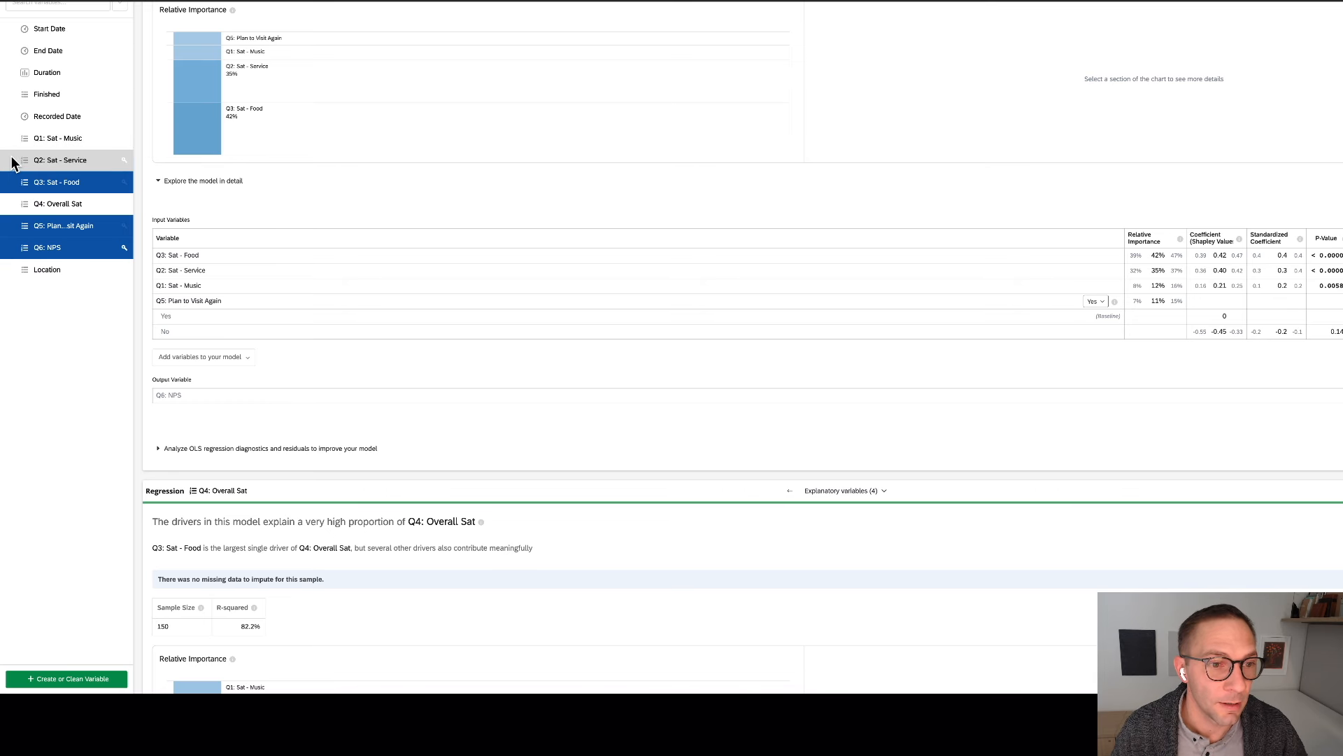
click(15, 184)
scroll(110, 196, up, 4)
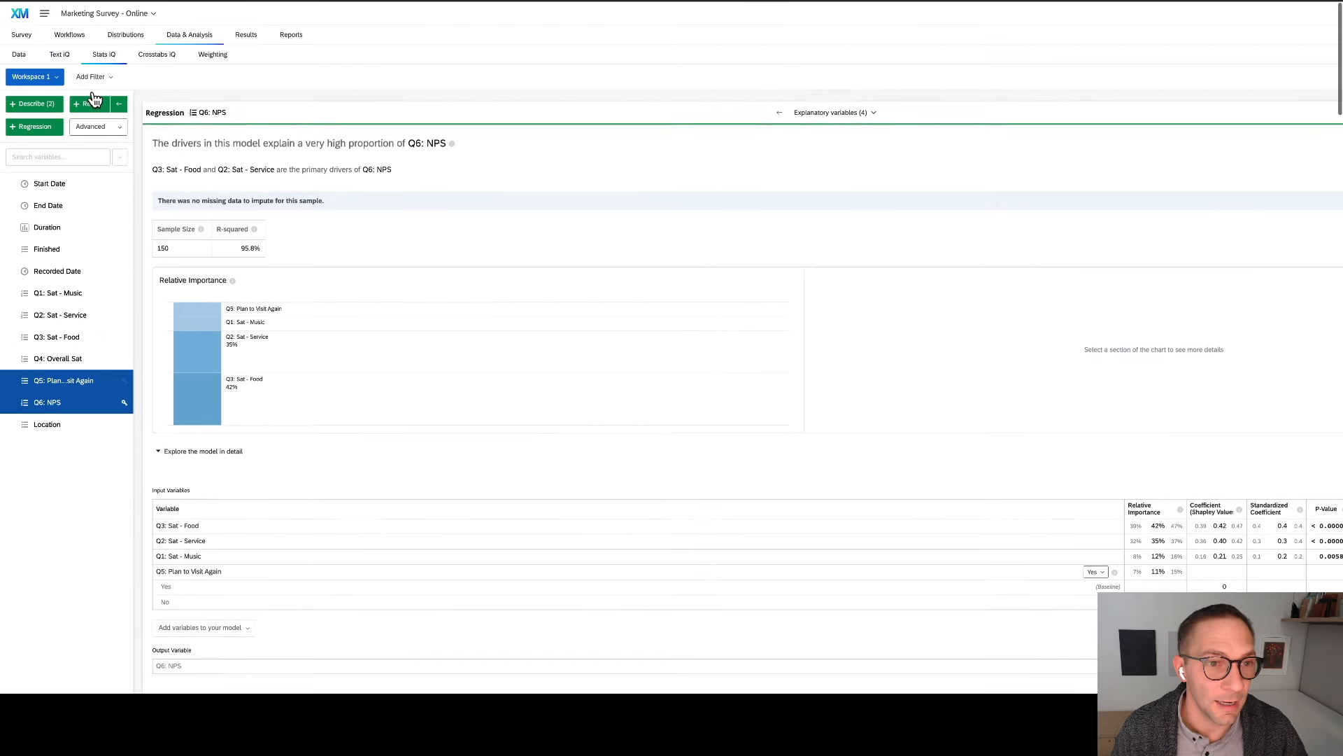
click(92, 103)
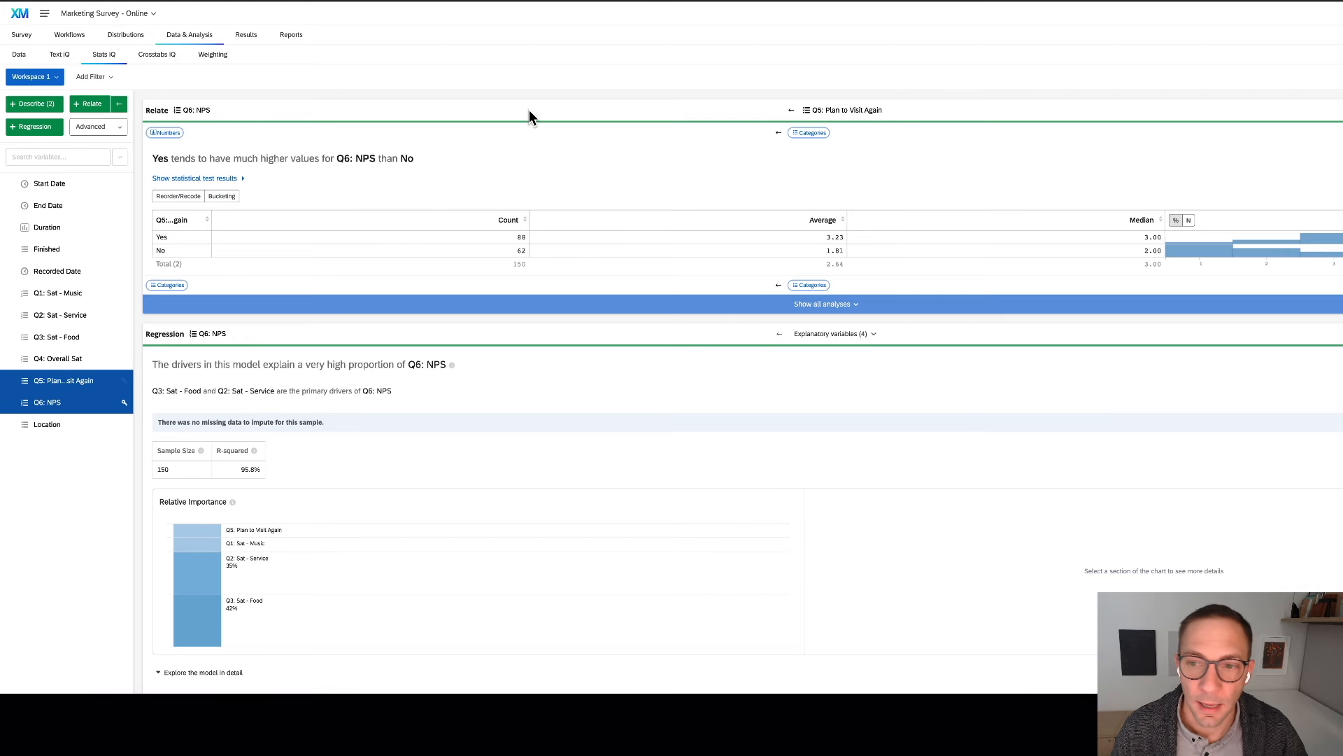
click(224, 178)
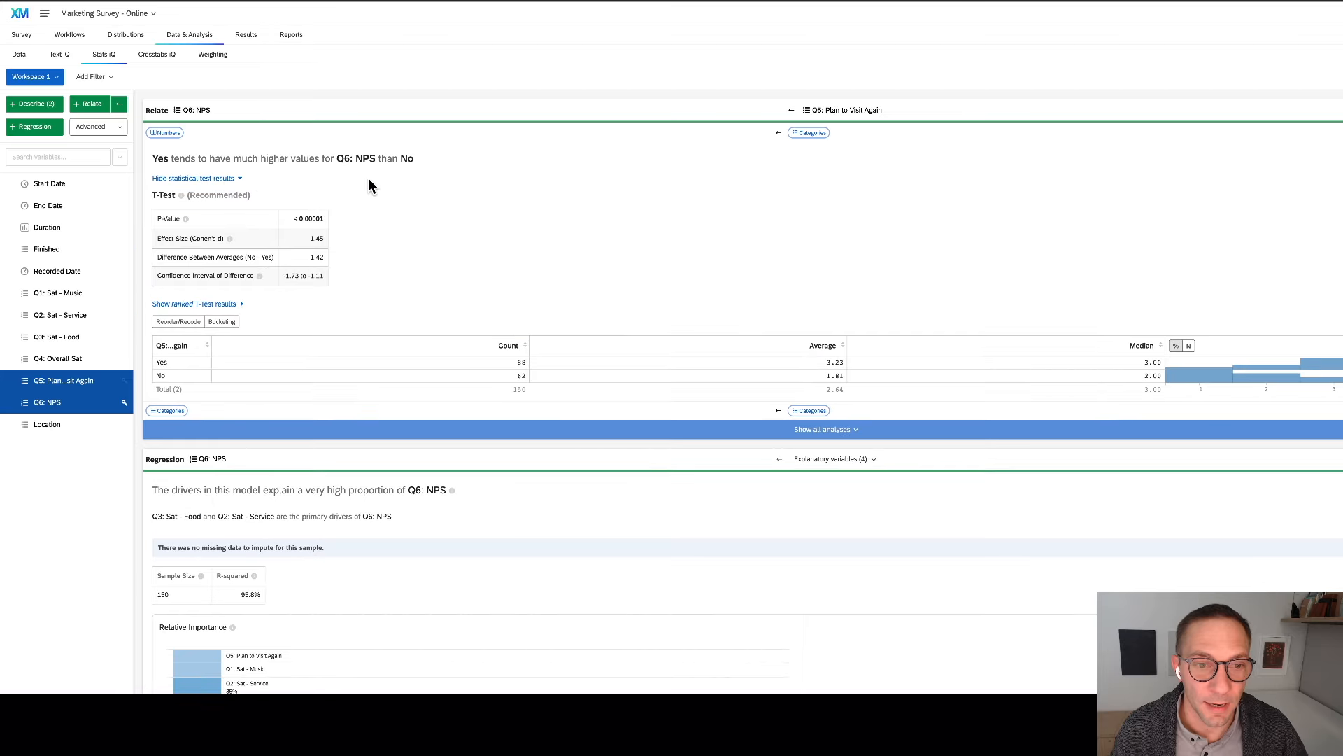
scroll(396, 217, down, 1)
scroll(396, 220, down, 1)
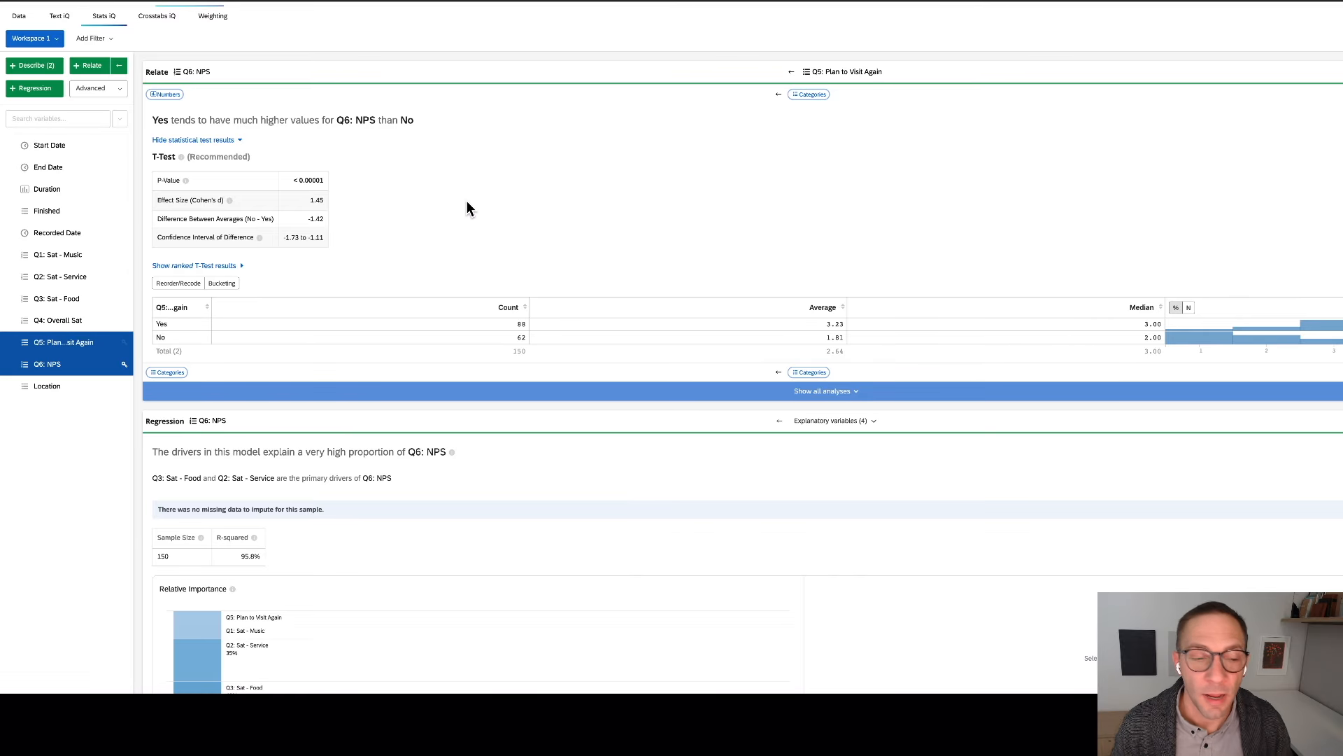
- Set the baseline of Q5: Plan to Visit Again to No in the Q6: NPS regression and apply the change
scroll(466, 207, down, 8)
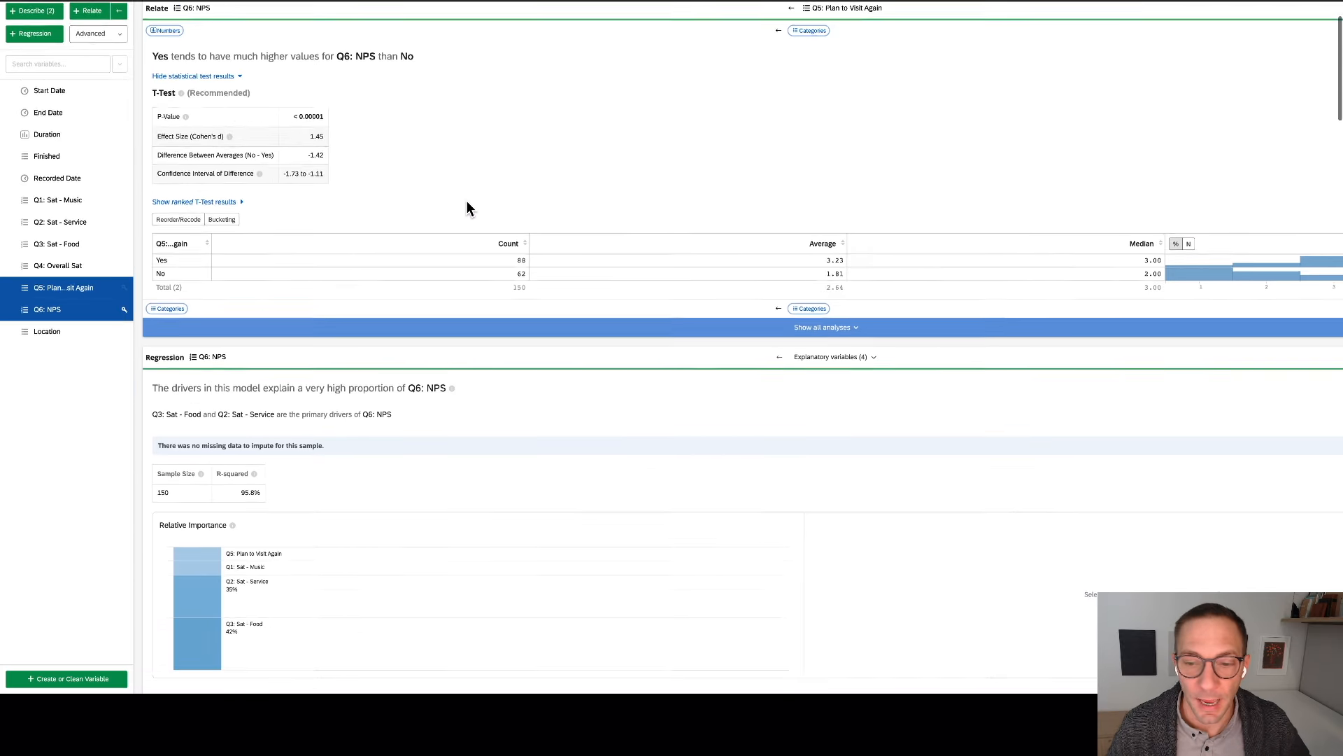
scroll(739, 355, right, 2)
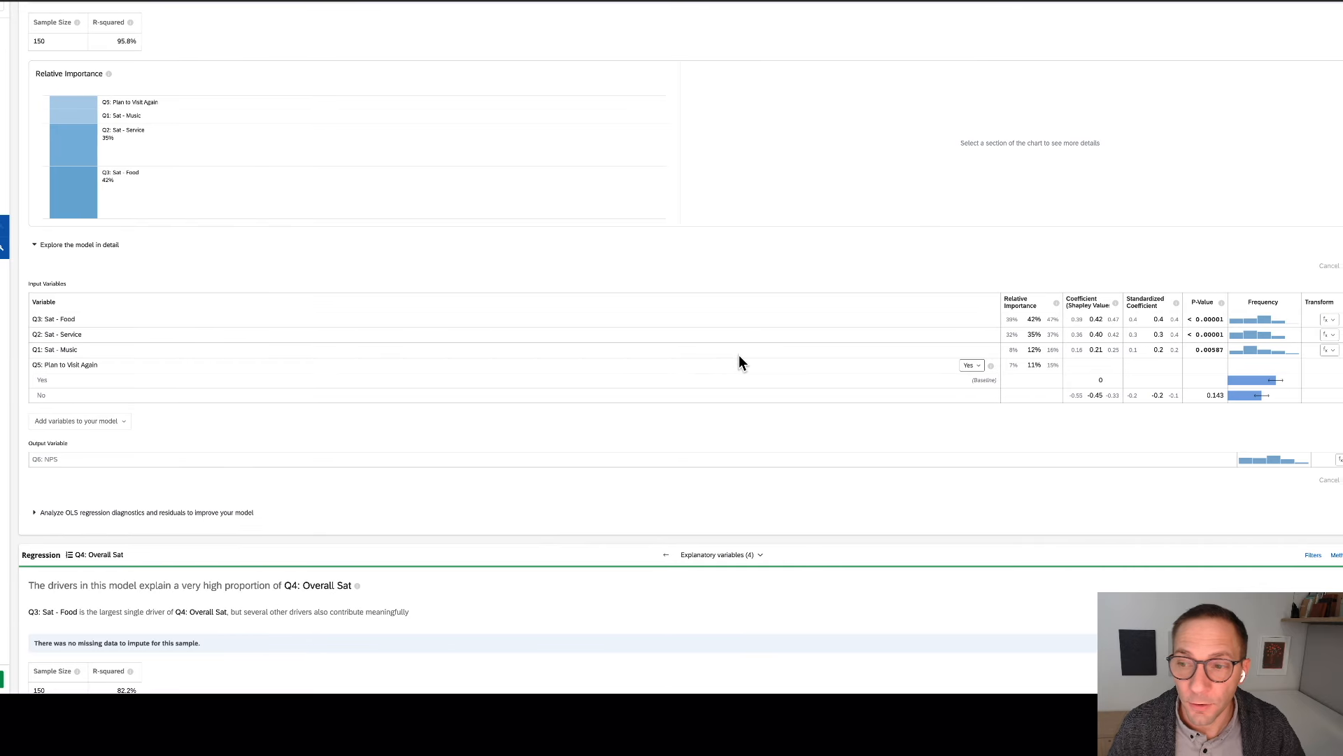
scroll(739, 354, left, 1)
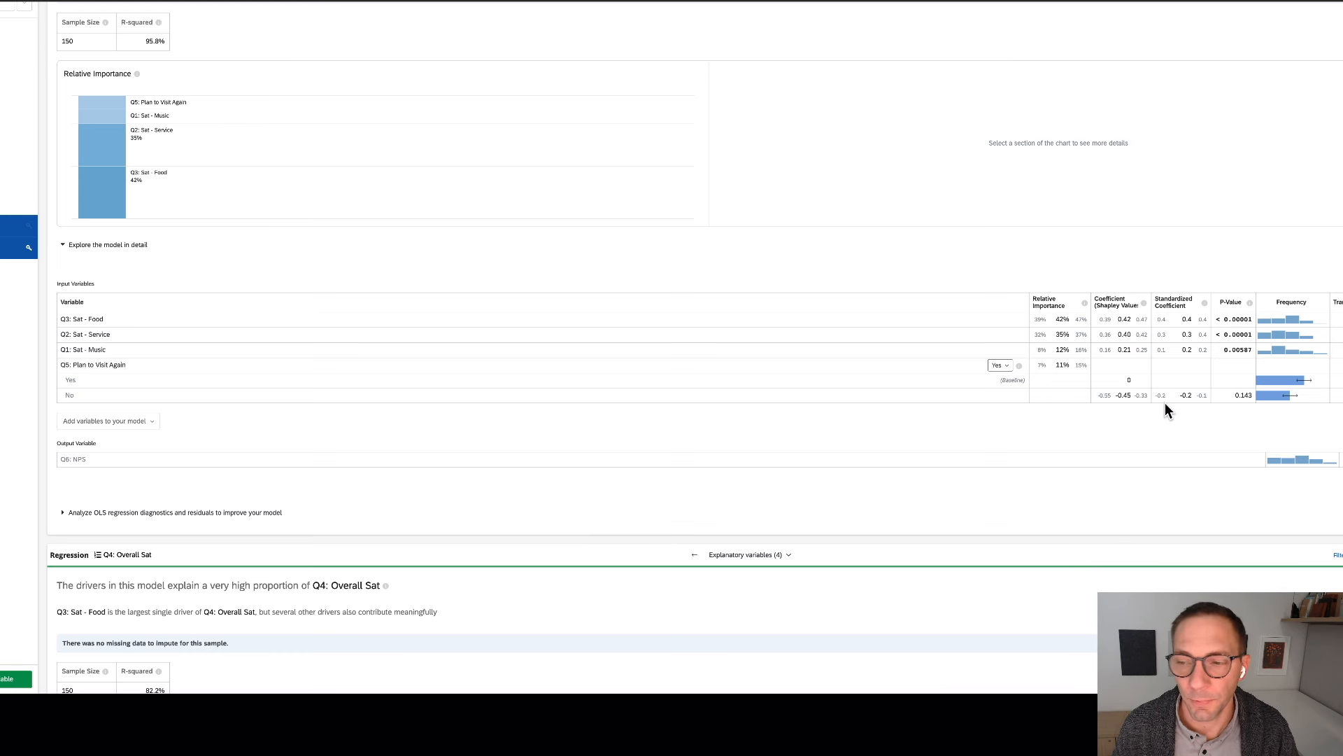
click(999, 366)
click(1005, 395)
mouse_move(1150, 399)
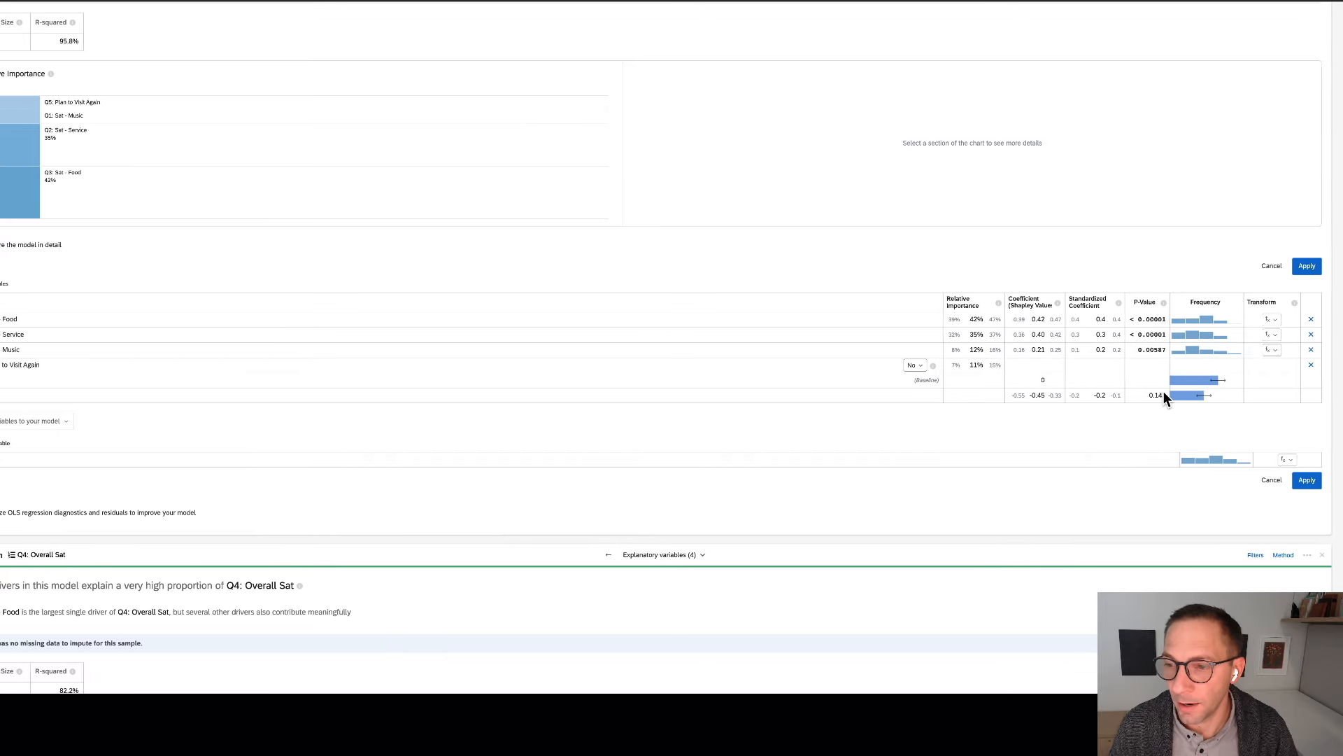
click(1308, 268)
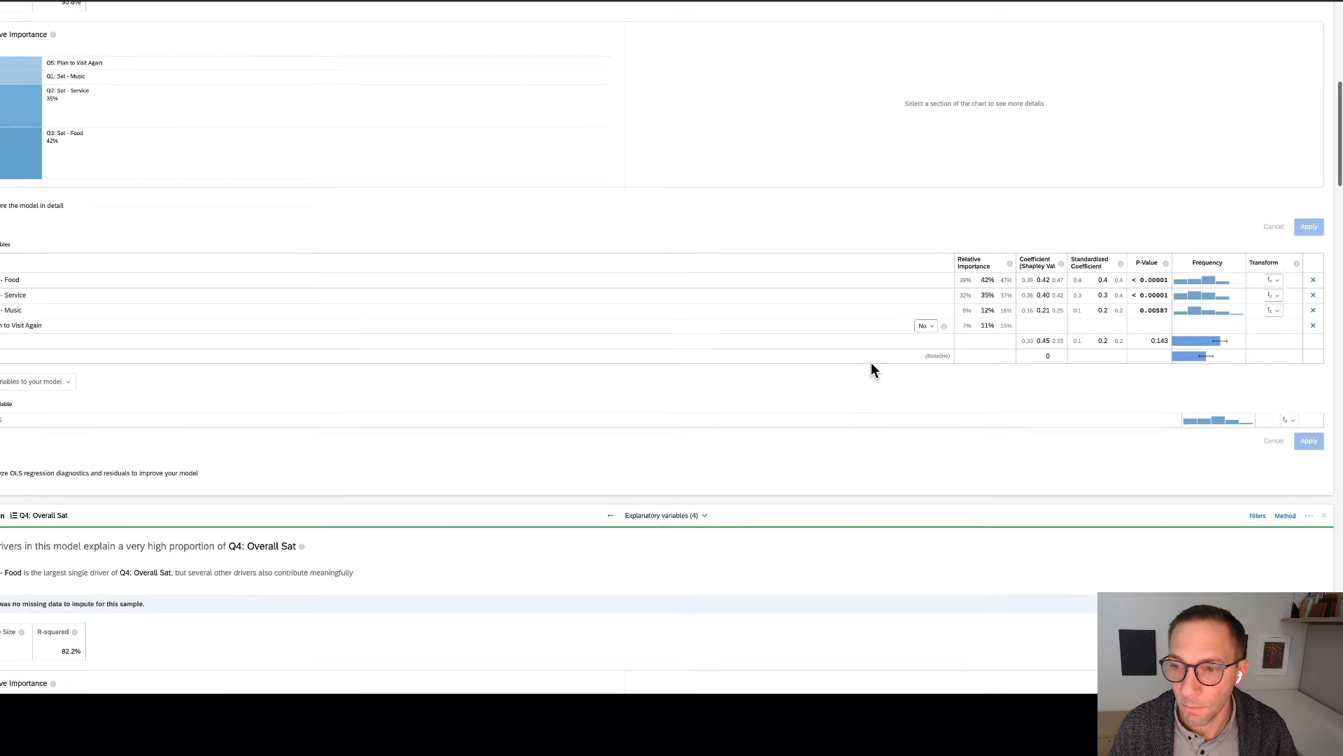
- Replace Q5: Plan to Visit Again with Location in the variable selection and relate Q6: NPS to it
mouse_move(1061, 341)
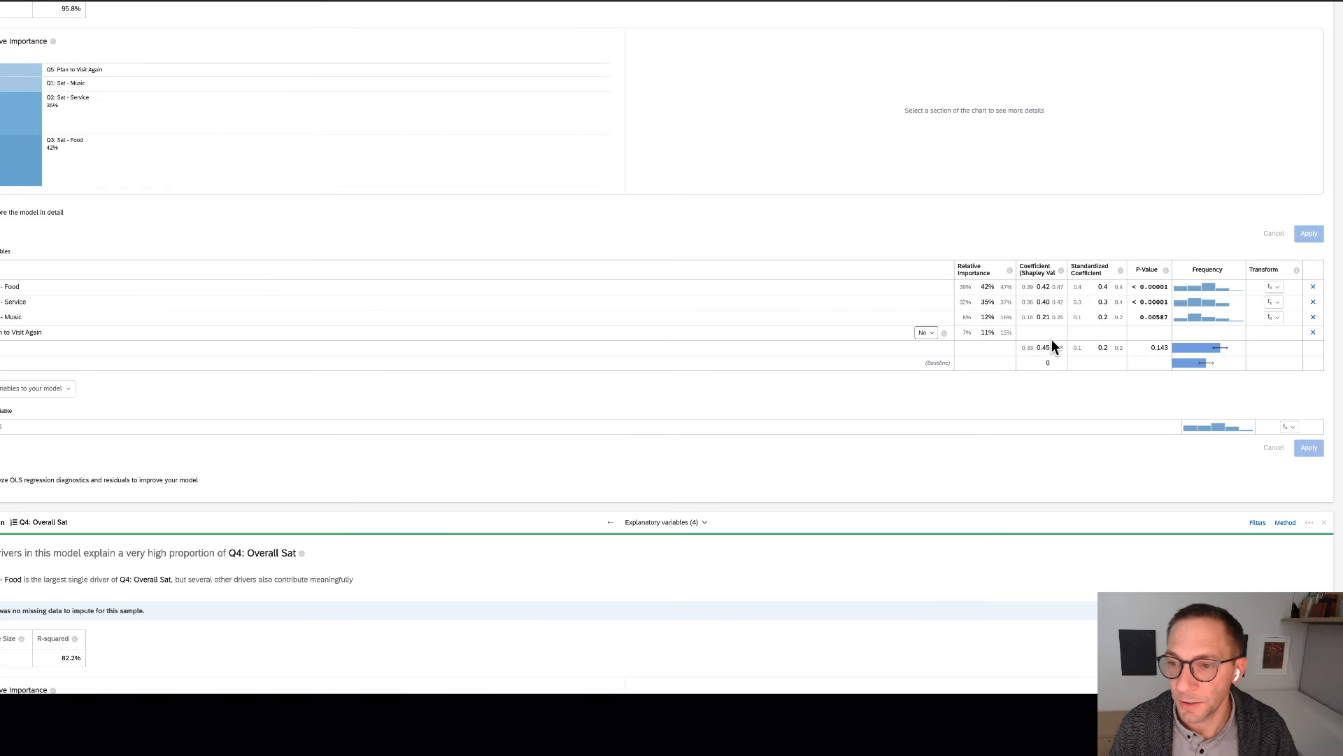
scroll(988, 368, left, 3)
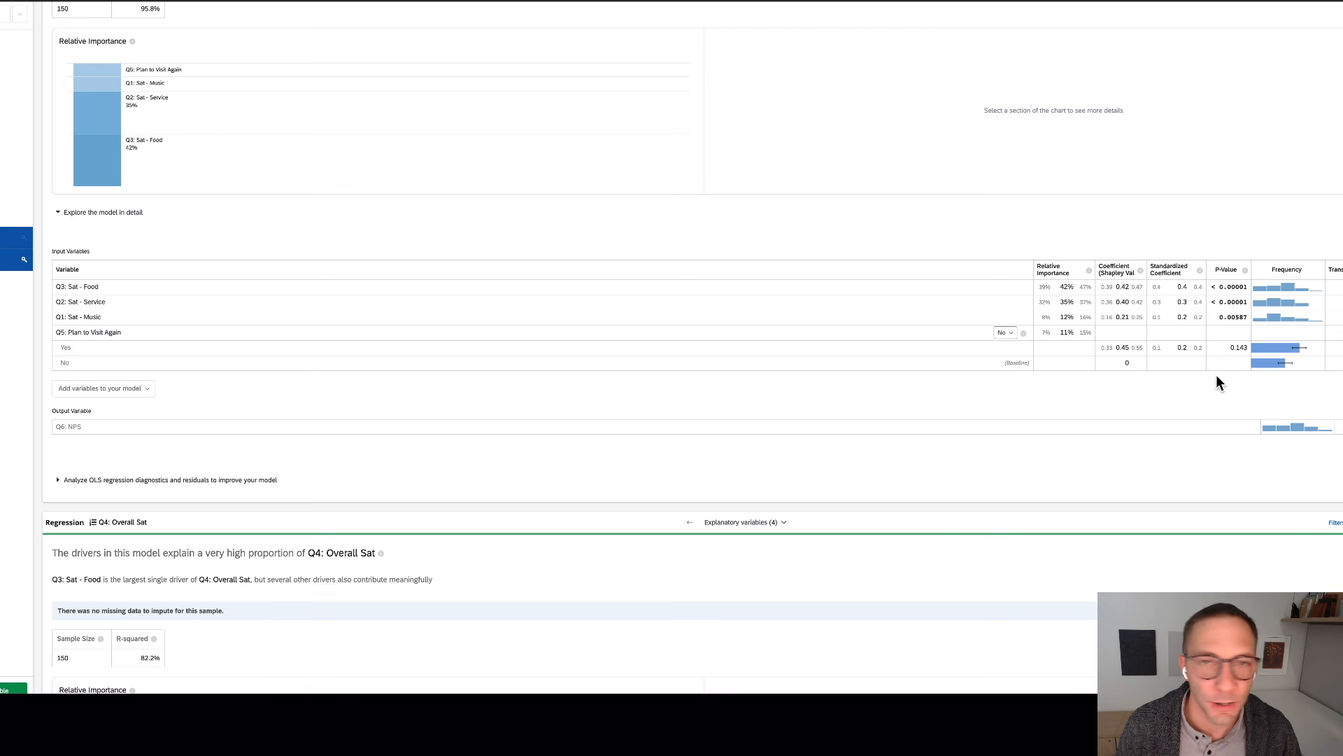
mouse_move(1127, 354)
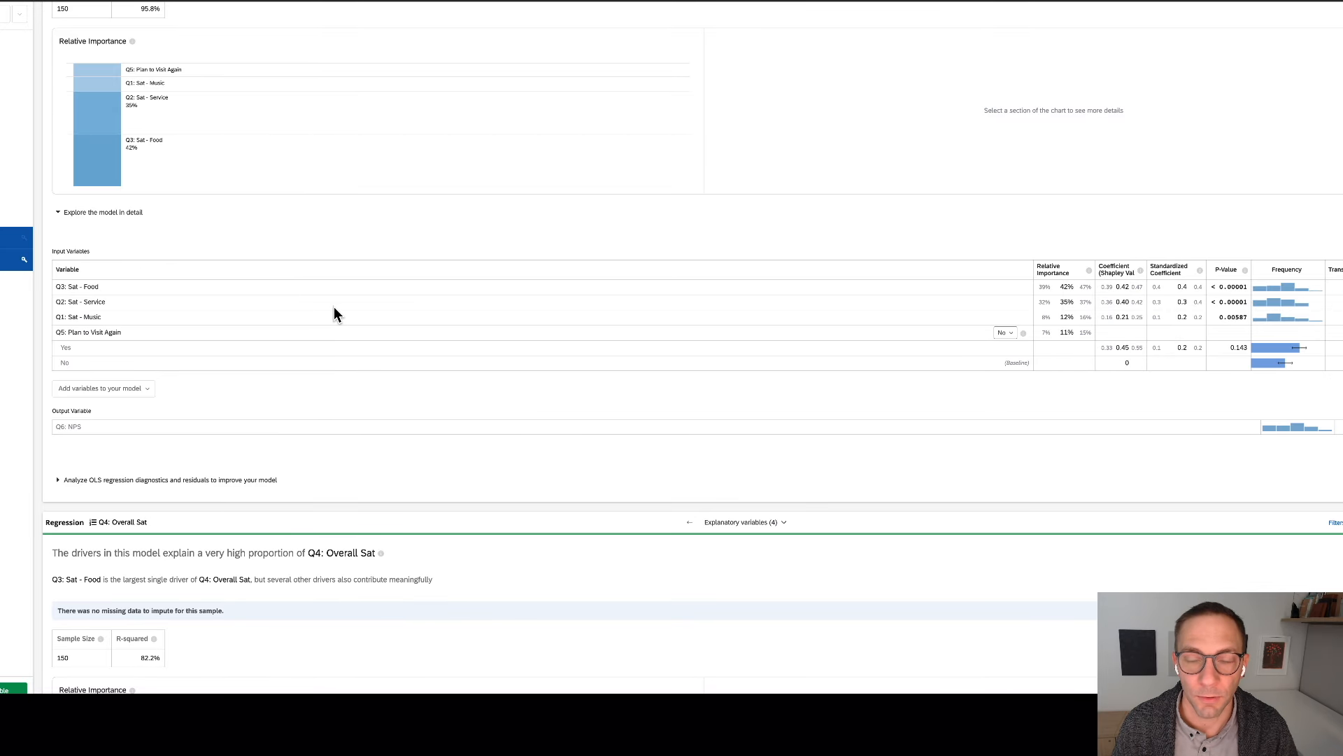
scroll(334, 307, left, 2)
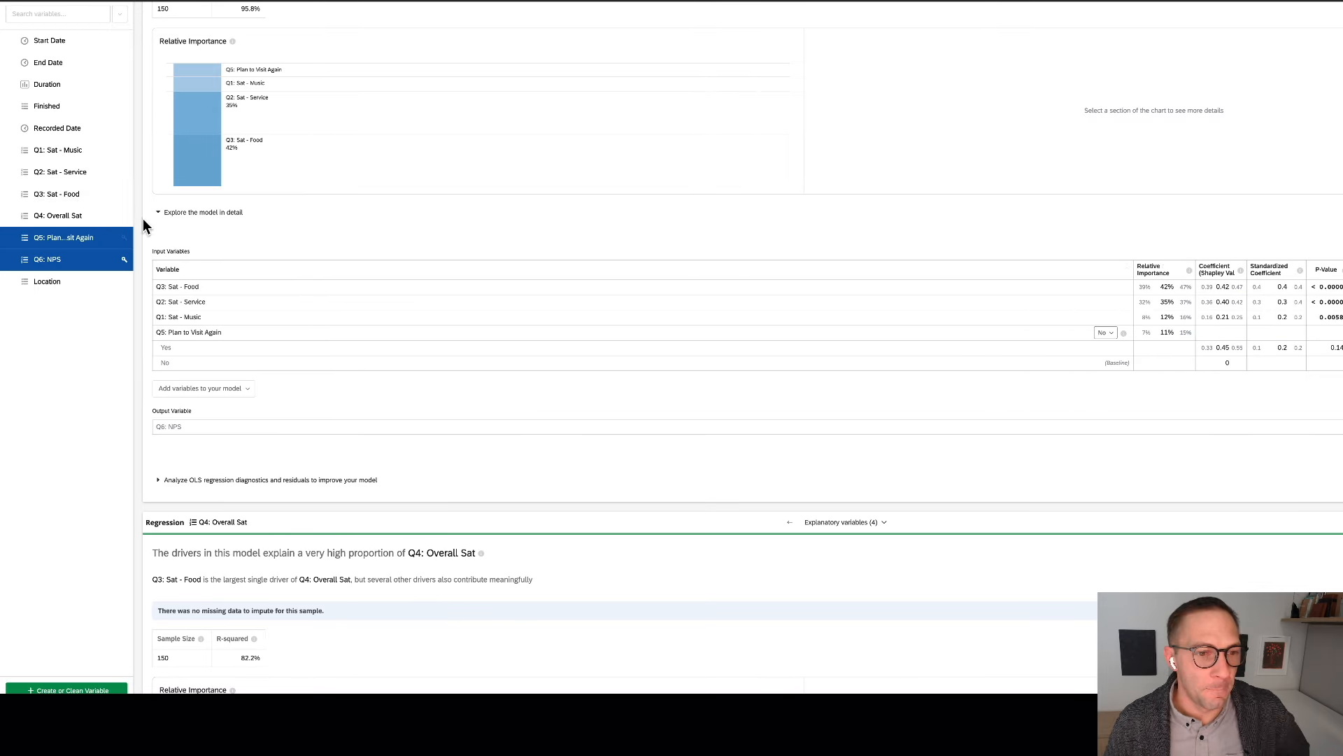
click(10, 243)
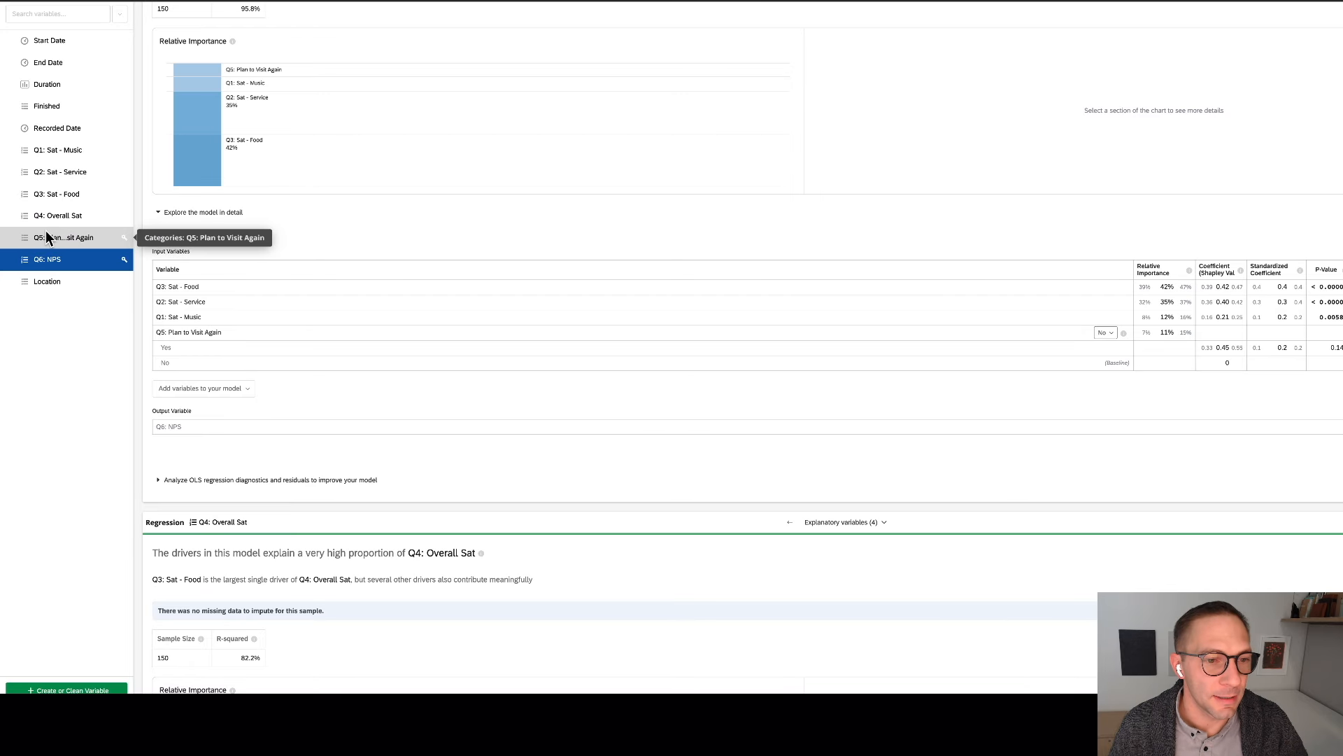
click(85, 279)
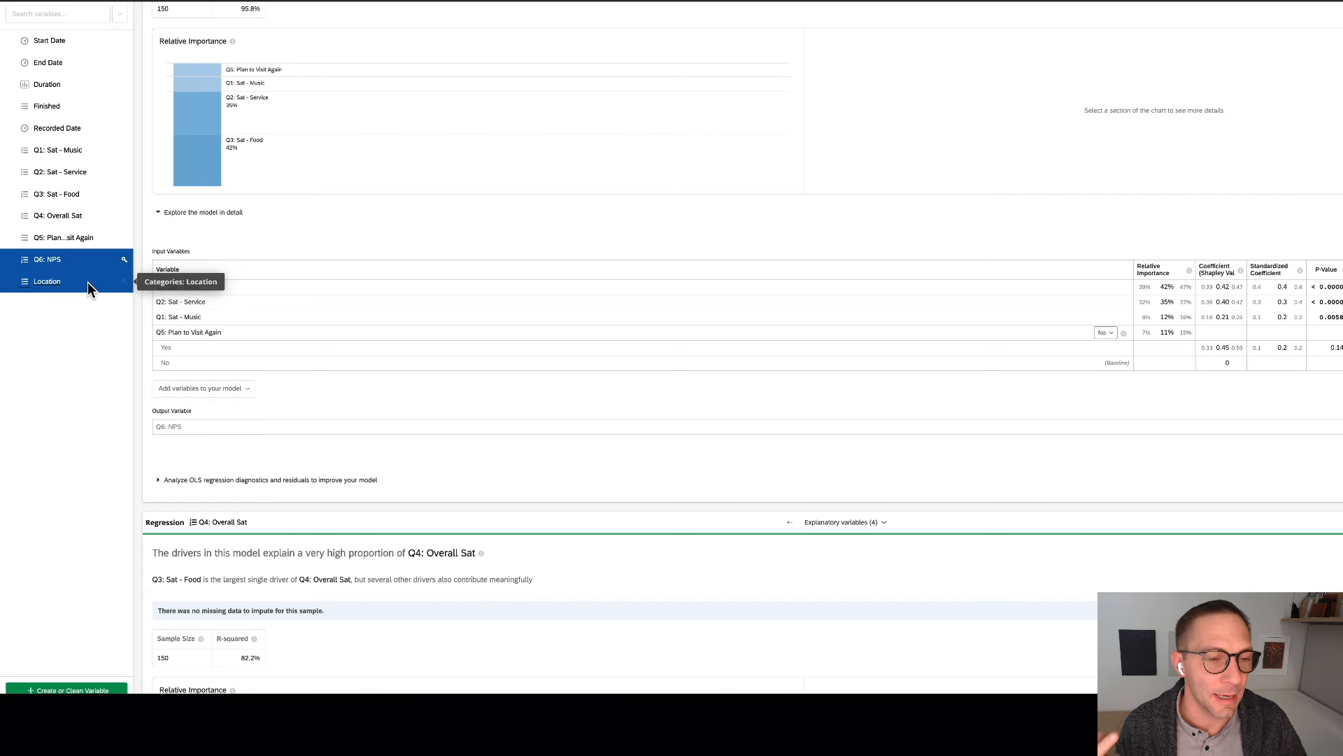
click(16, 151)
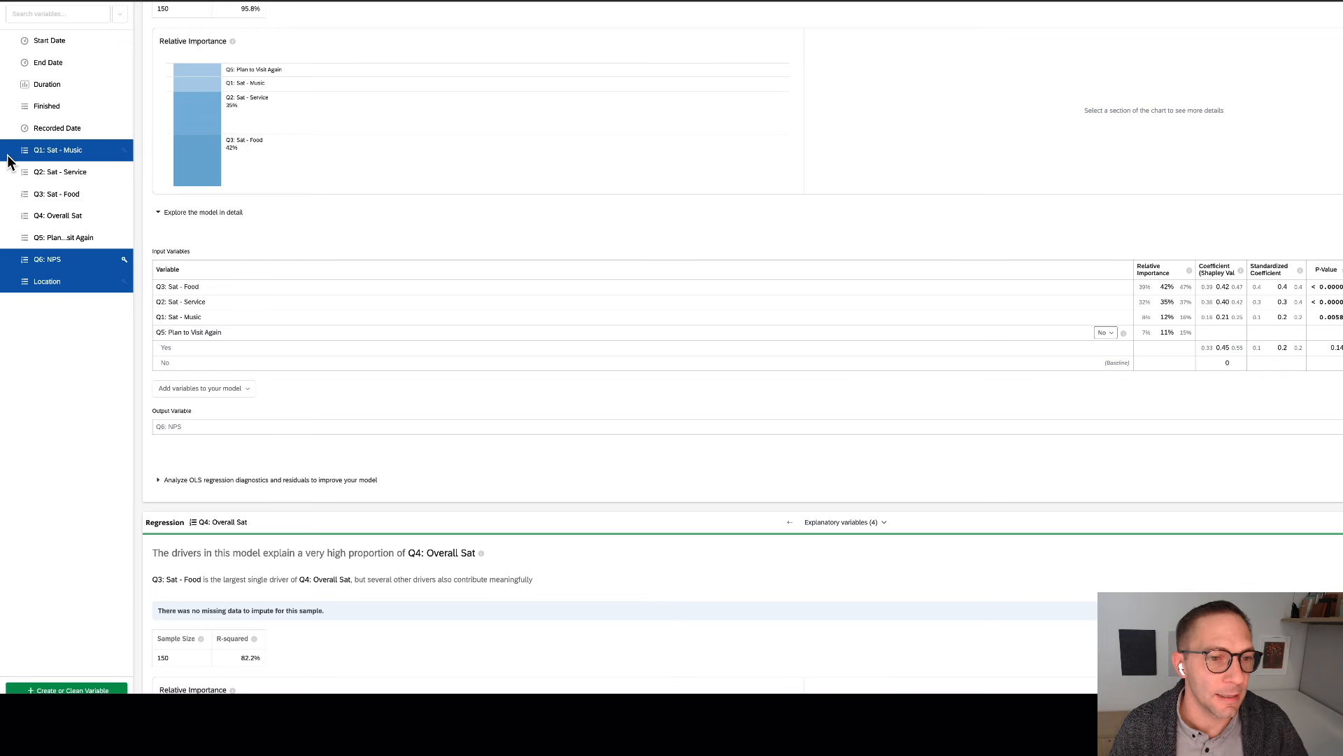
click(15, 152)
scroll(67, 179, up, 3)
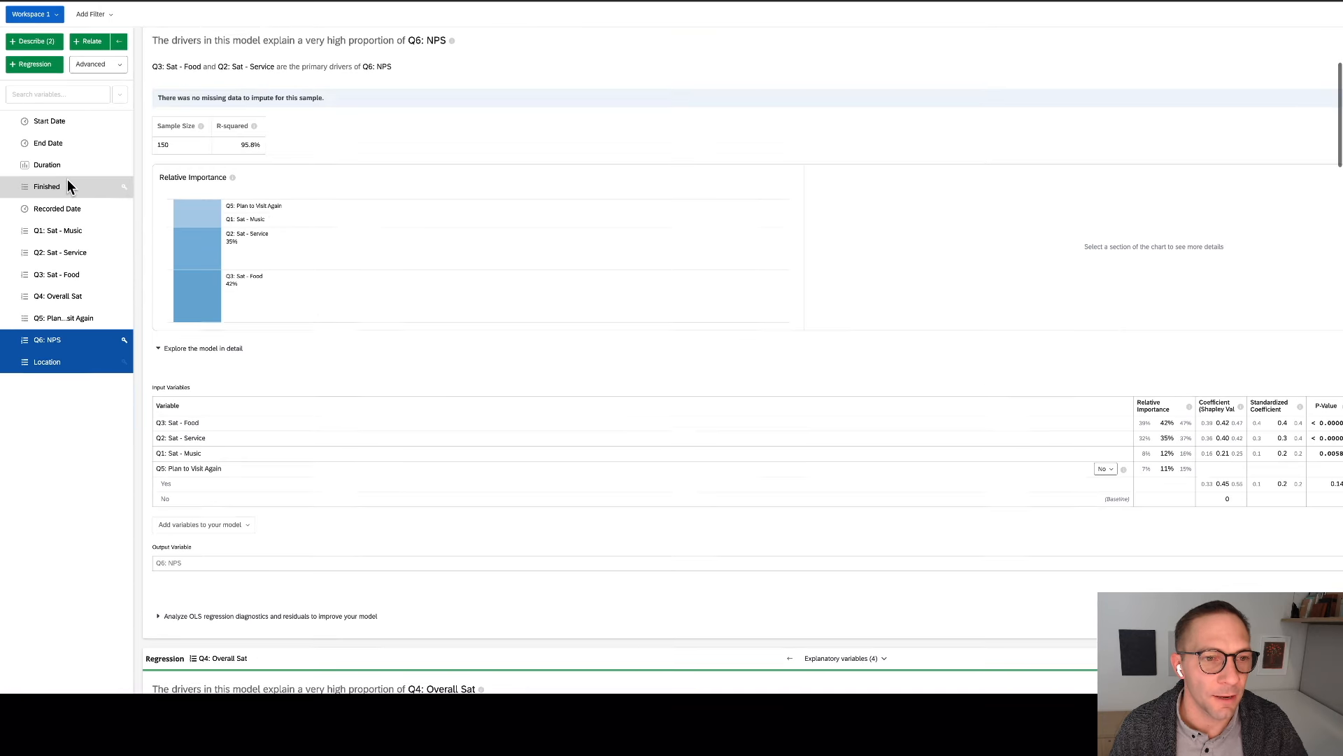
click(95, 42)
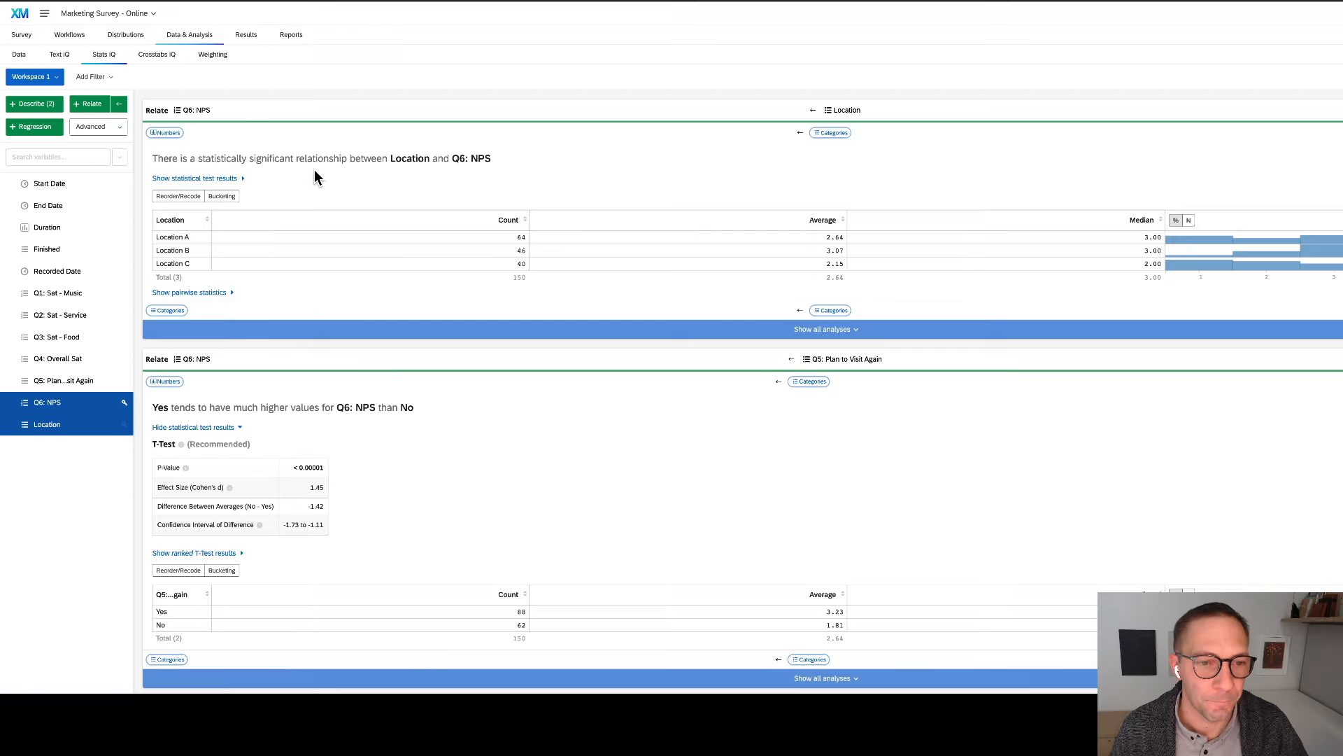
- Show the statistical test results and pairwise statistics for Location and Q6: NPS, and examine the locations' averages and p-values
click(229, 178)
scroll(373, 217, down, 1)
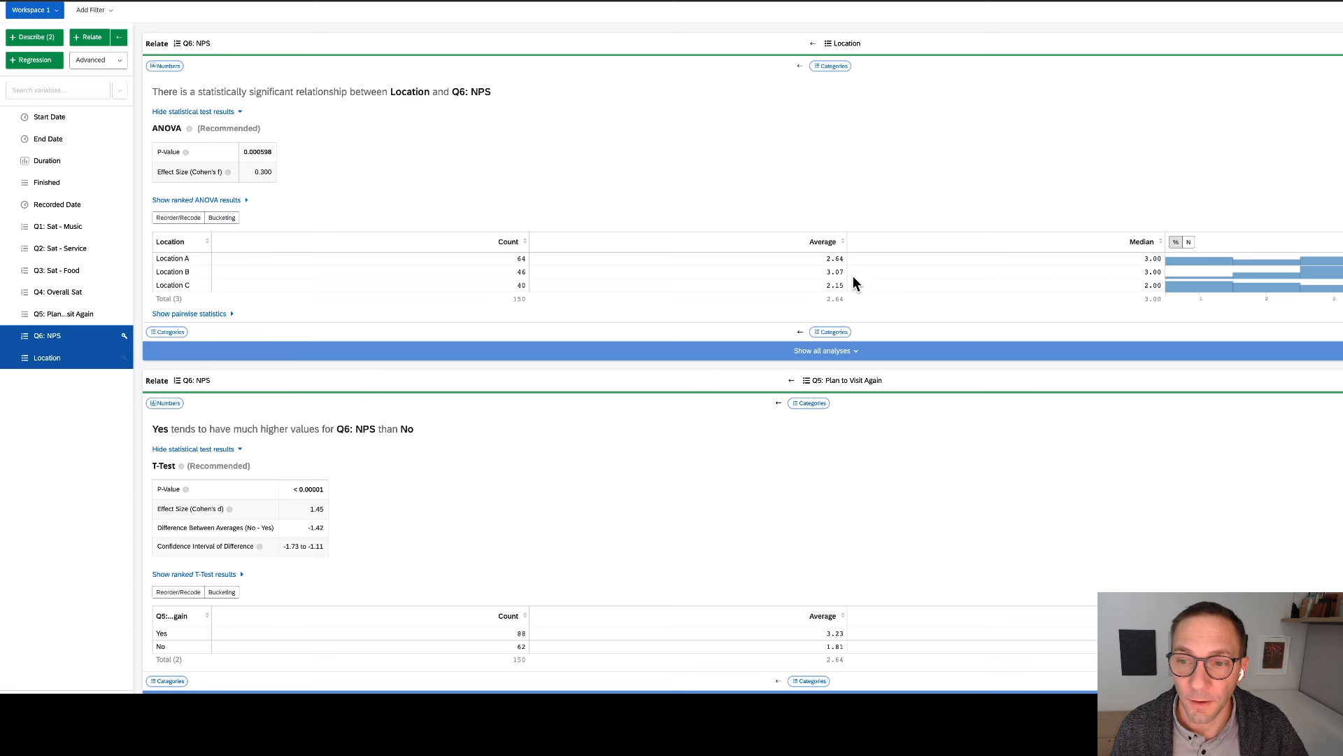
mouse_move(833, 276)
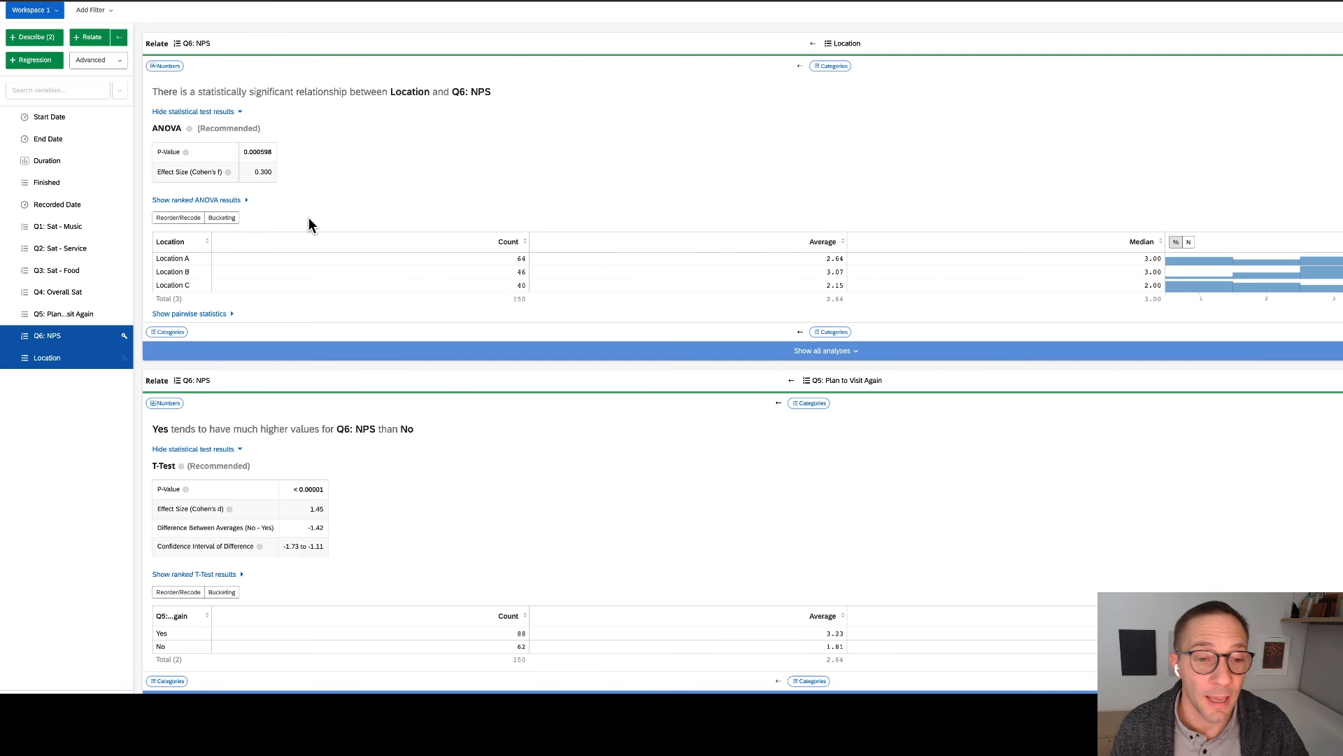
click(223, 314)
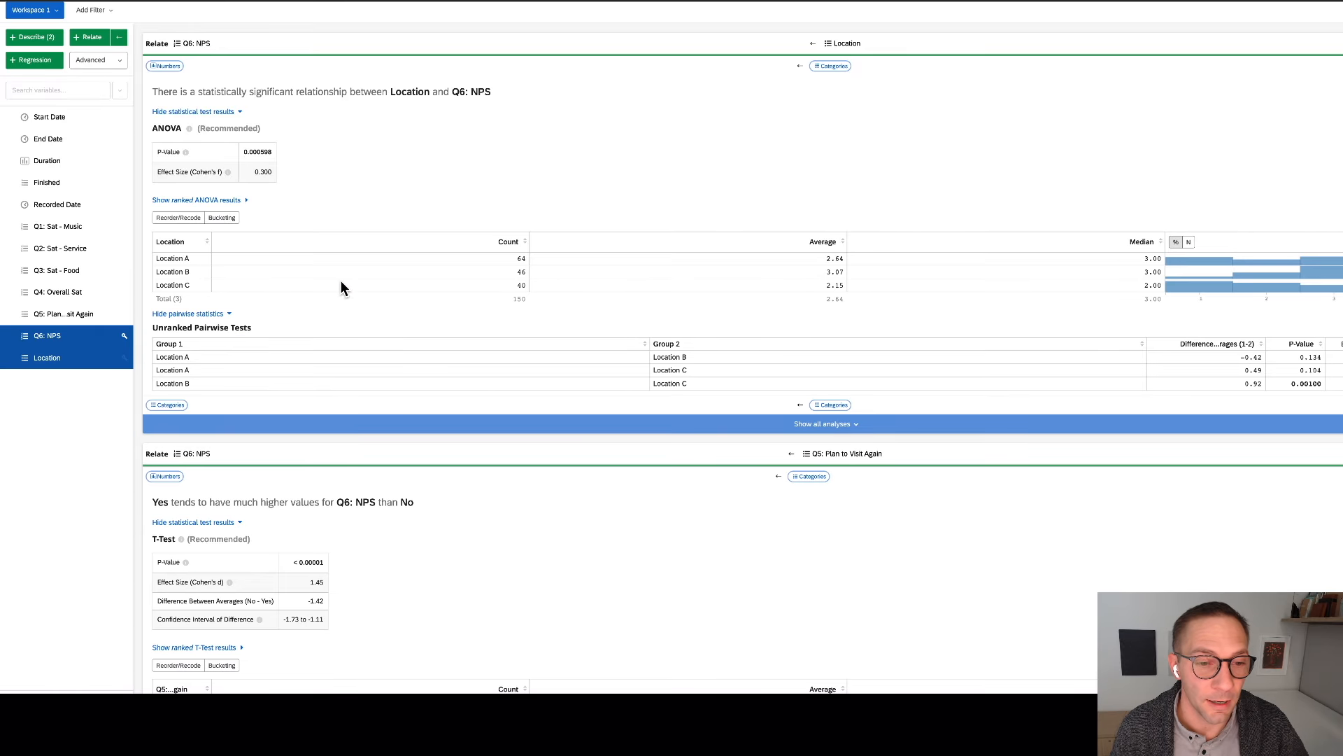
scroll(417, 334, down, 4)
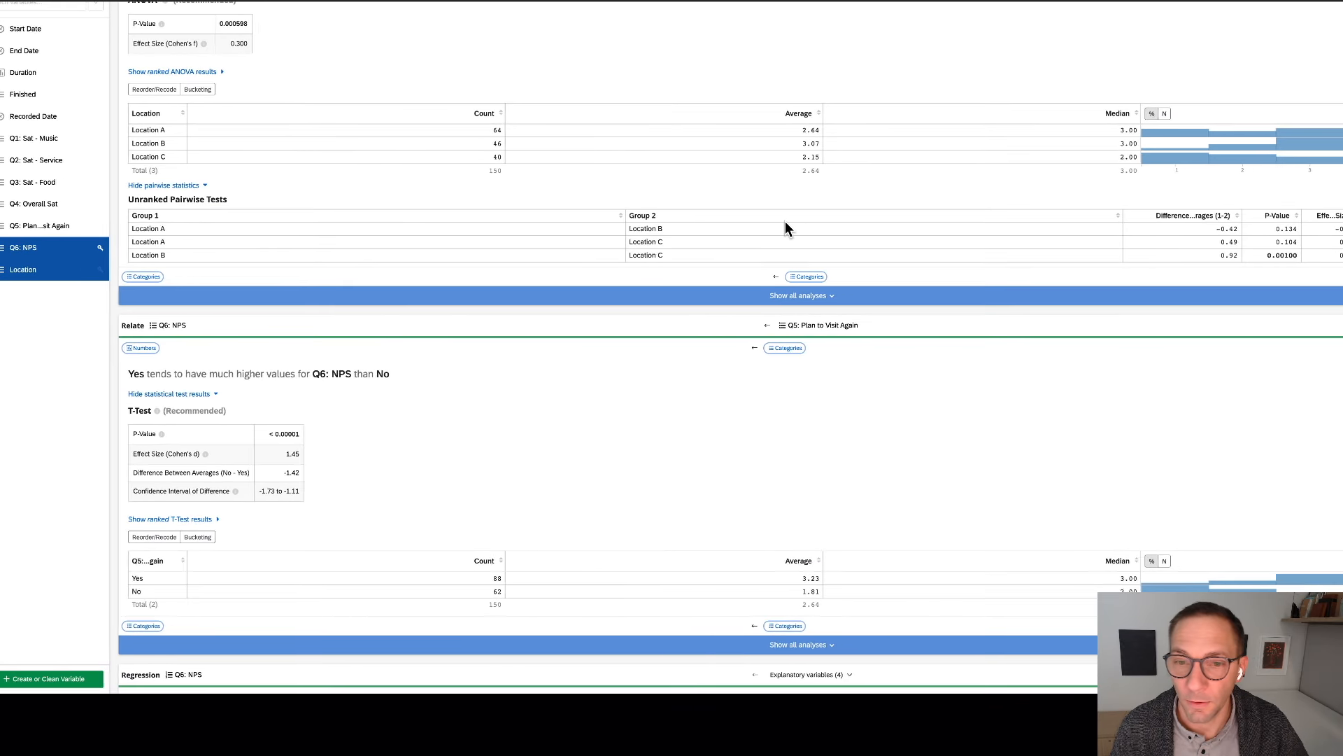
scroll(785, 222, right, 3)
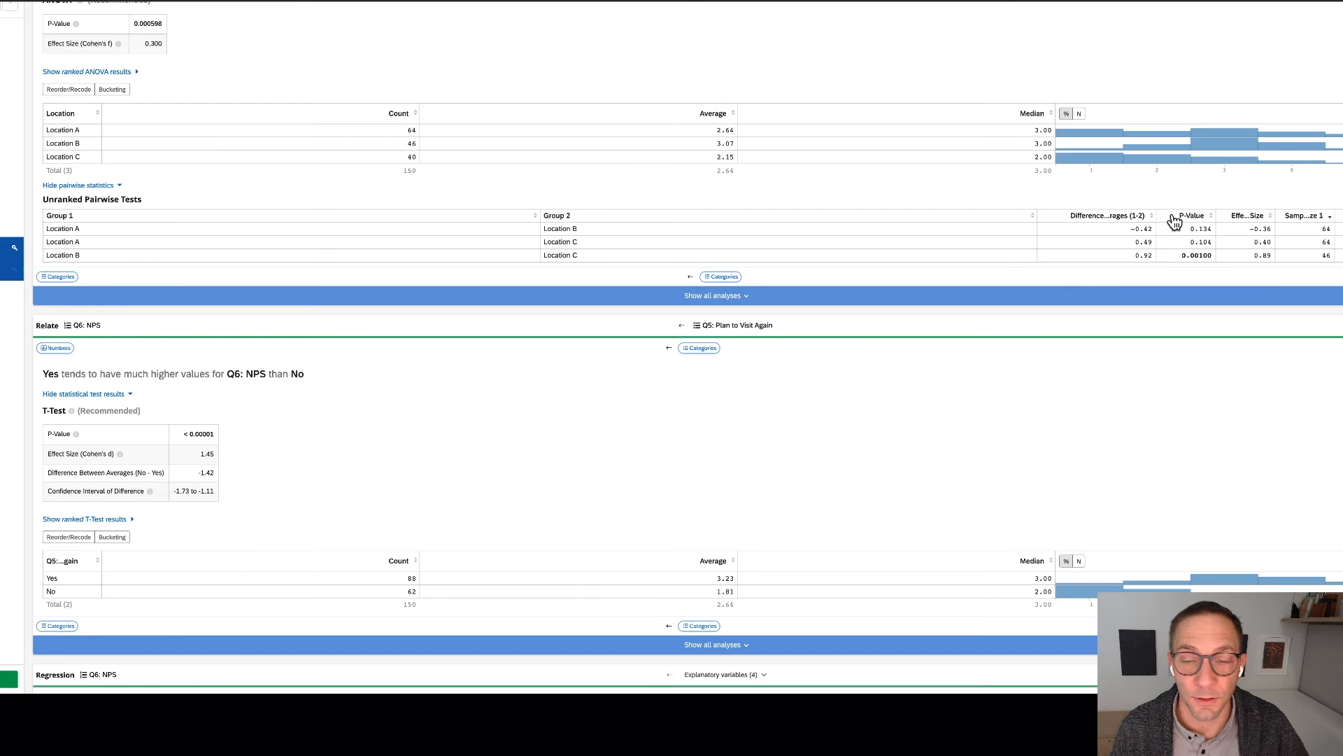
scroll(891, 205, left, 1)
scroll(892, 206, up, 1)
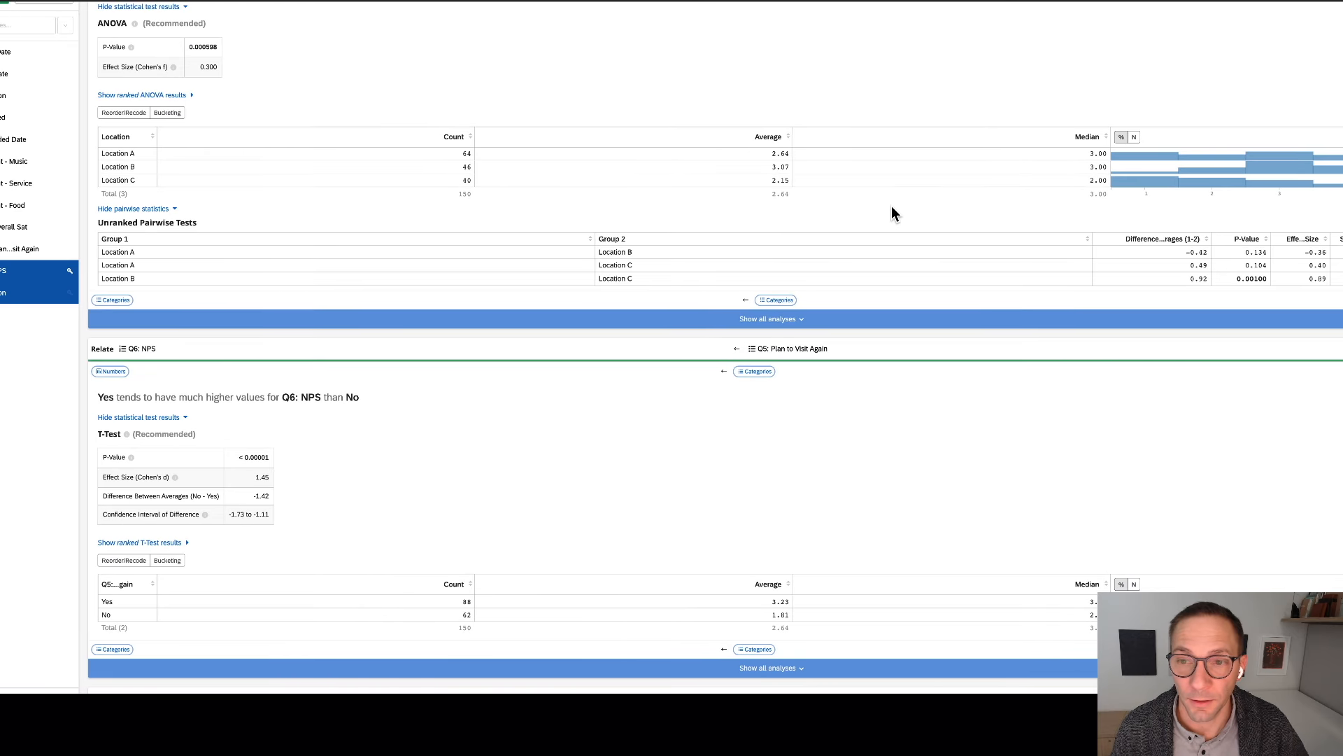
mouse_move(774, 175)
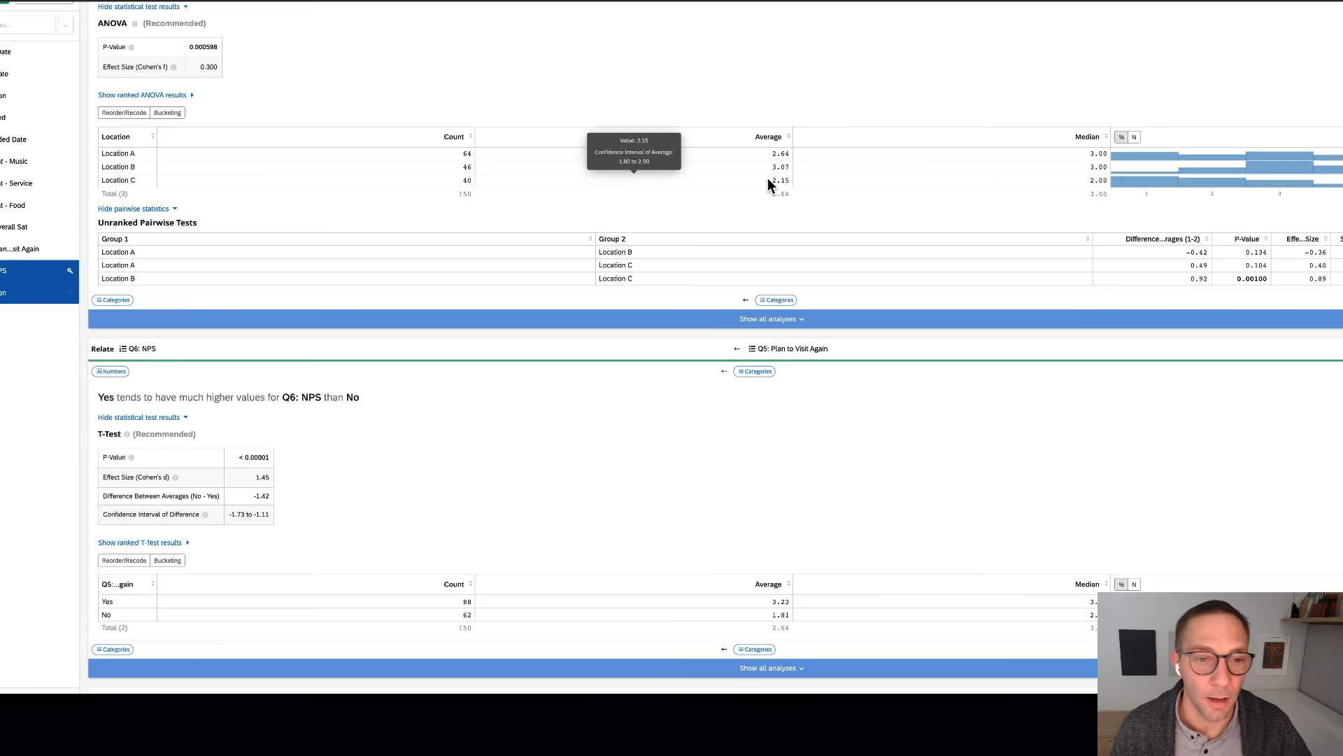
- Add Q1: Sat - Music, Q2: Sat - Service and Q3: Sat - Food to the selection and run a regression on Q6: NPS with Location
scroll(515, 204, left, 3)
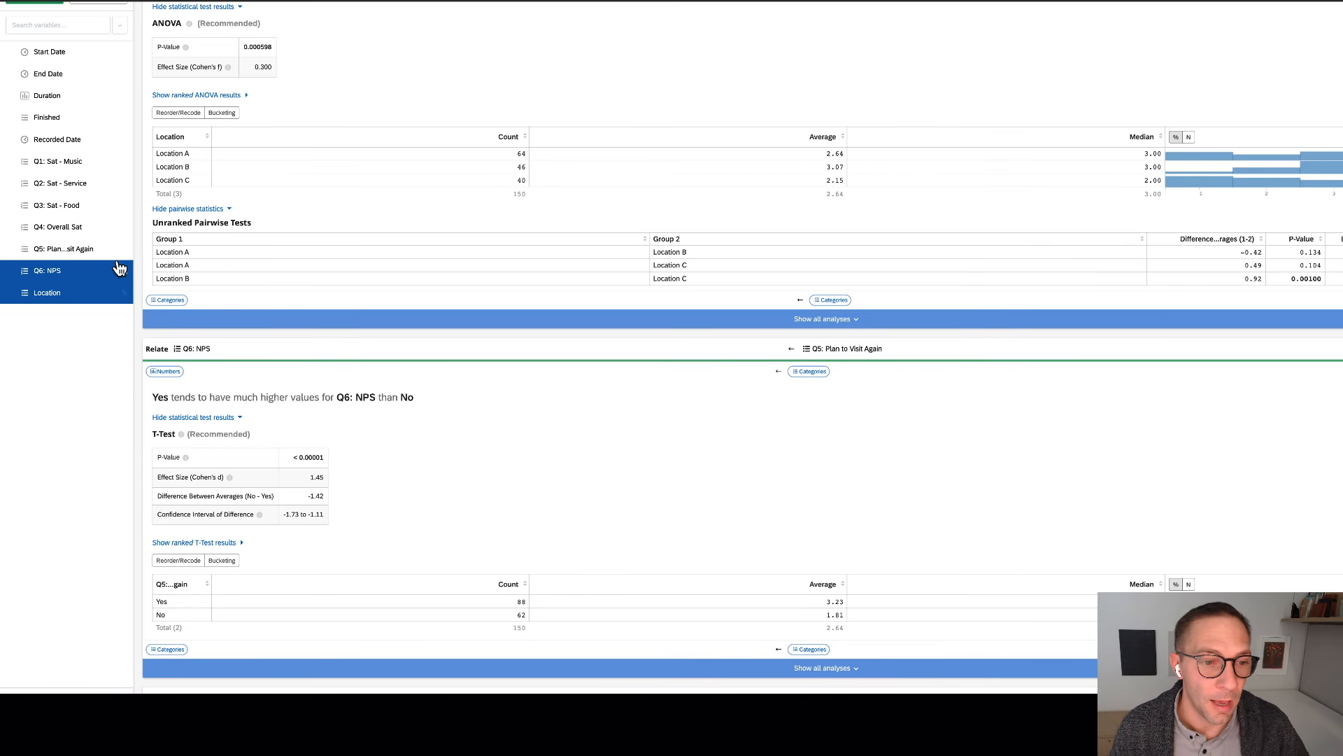
click(99, 163)
click(100, 182)
click(98, 203)
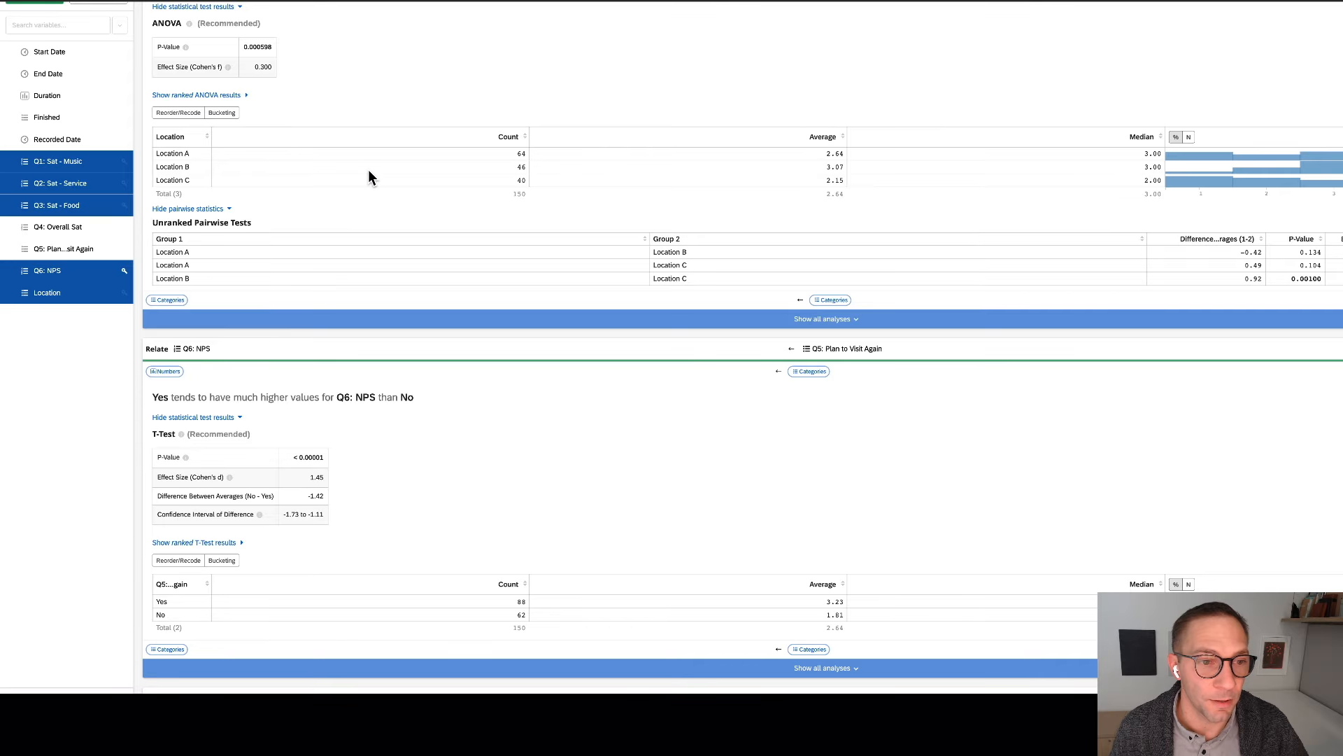
scroll(369, 170, up, 3)
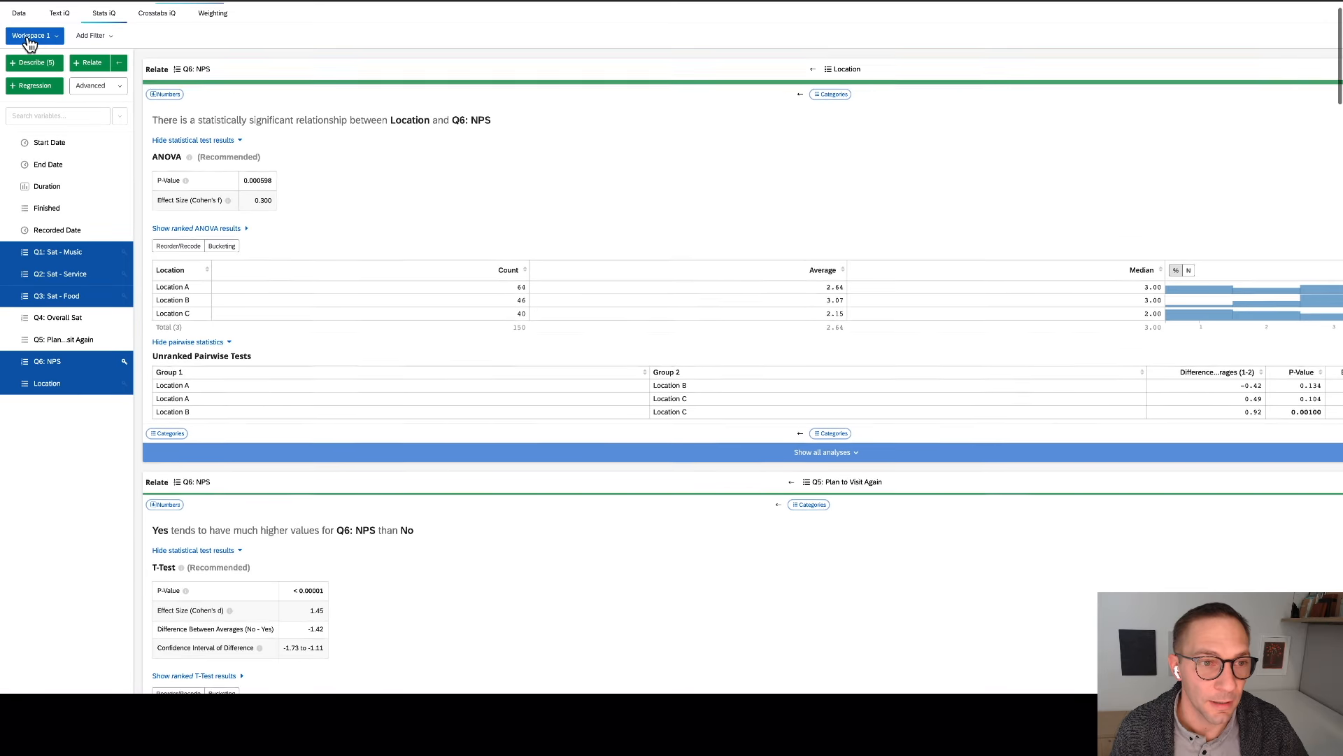
click(33, 88)
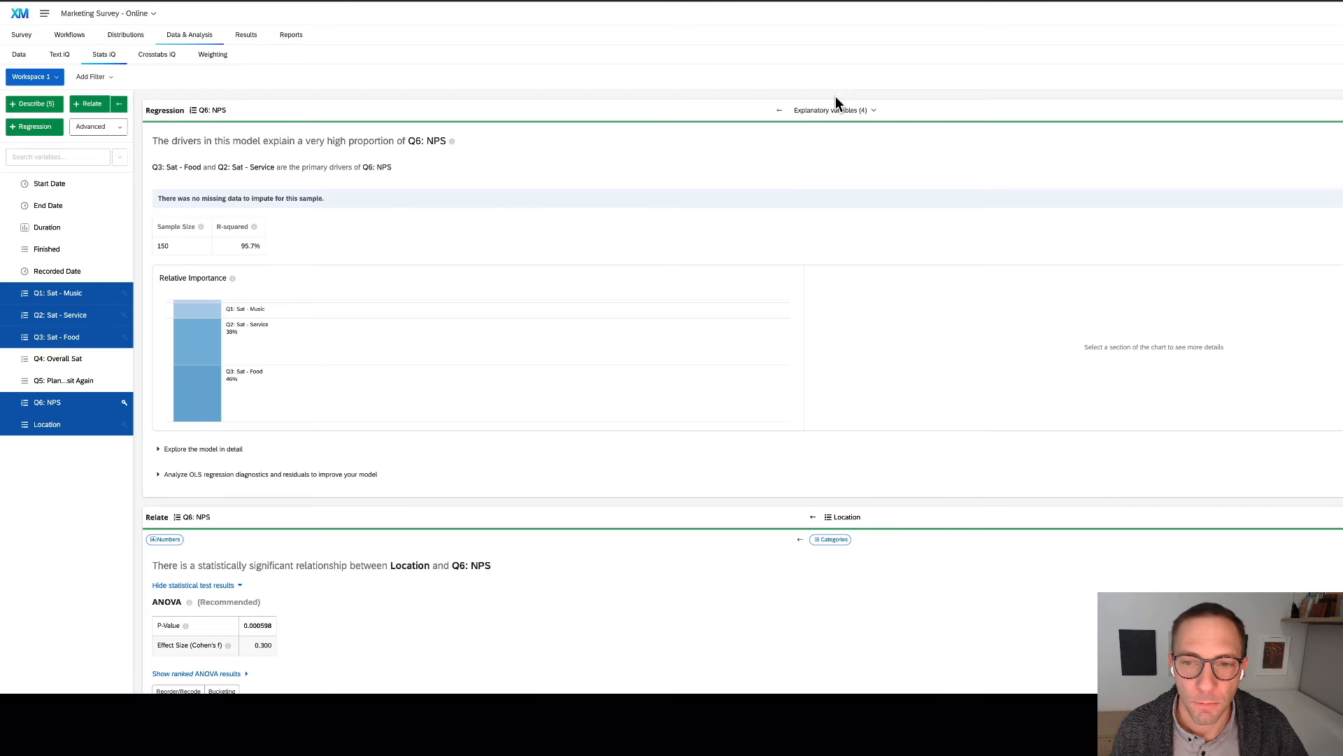
- Review the relative importance of the drivers in the new Q6: NPS regression and expand the model's details
scroll(674, 218, down, 3)
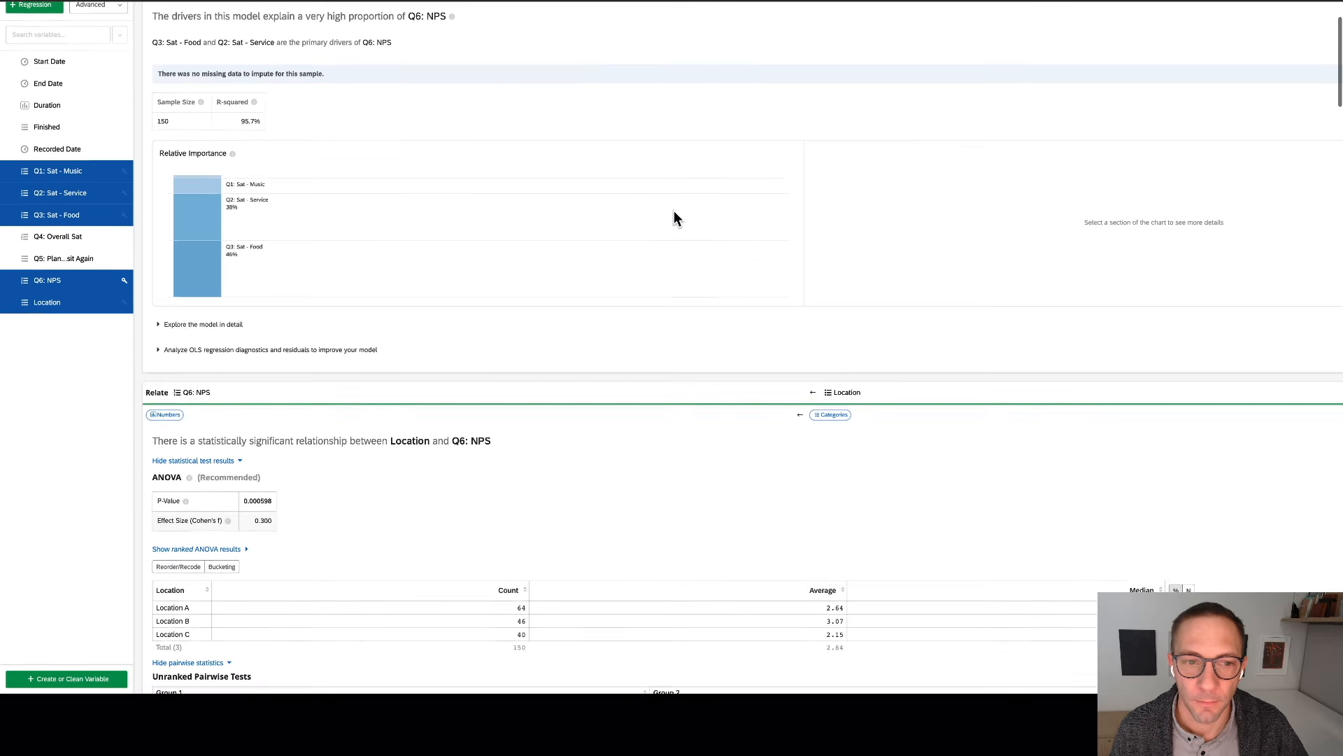
scroll(365, 194, up, 1)
scroll(364, 194, down, 1)
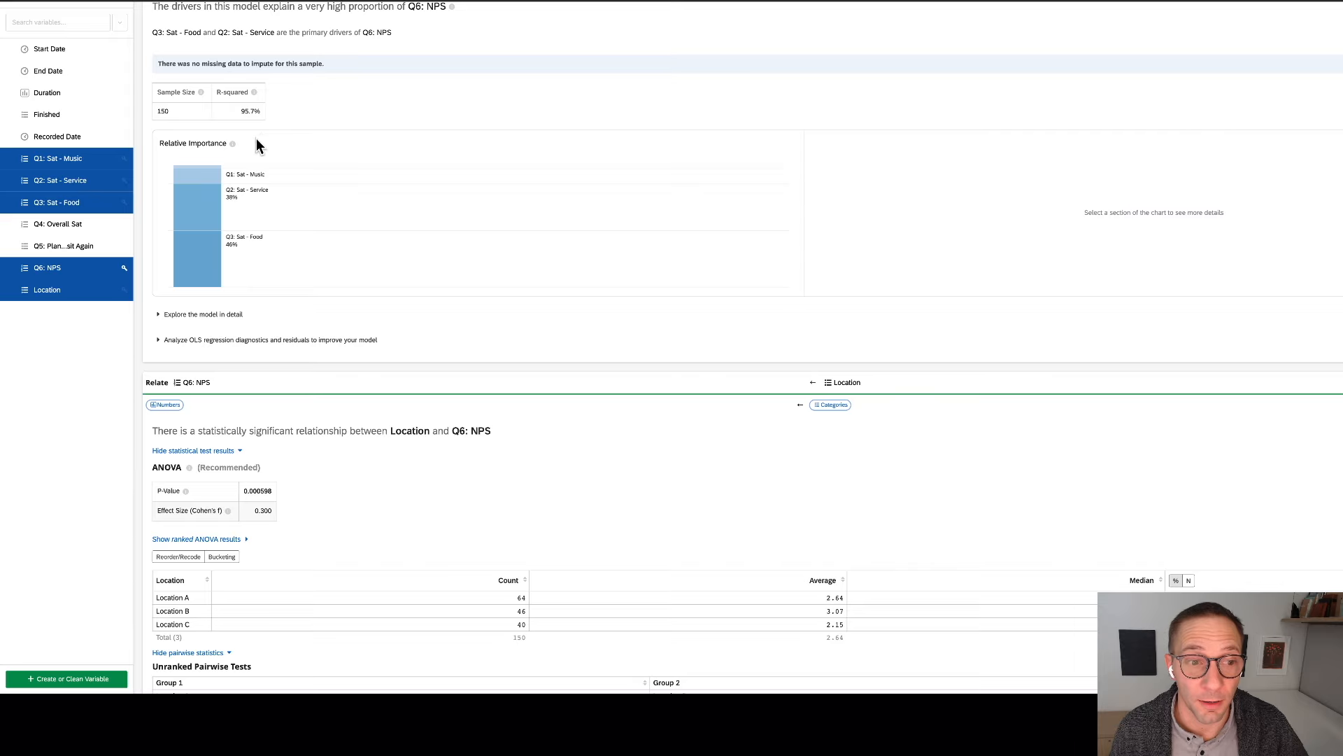
click(218, 312)
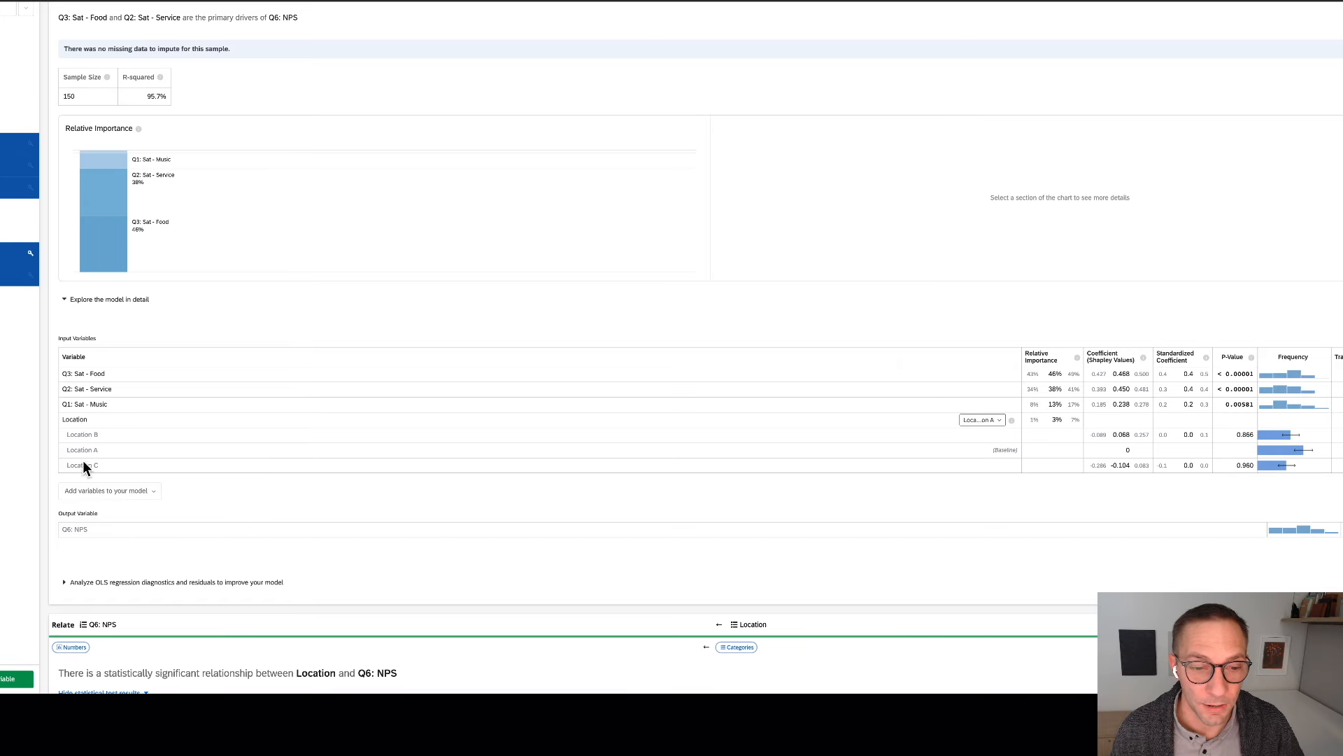
- Set the baseline of Location to Location B in the Q6: NPS regression, apply it and examine the location coefficients and p-values
click(994, 420)
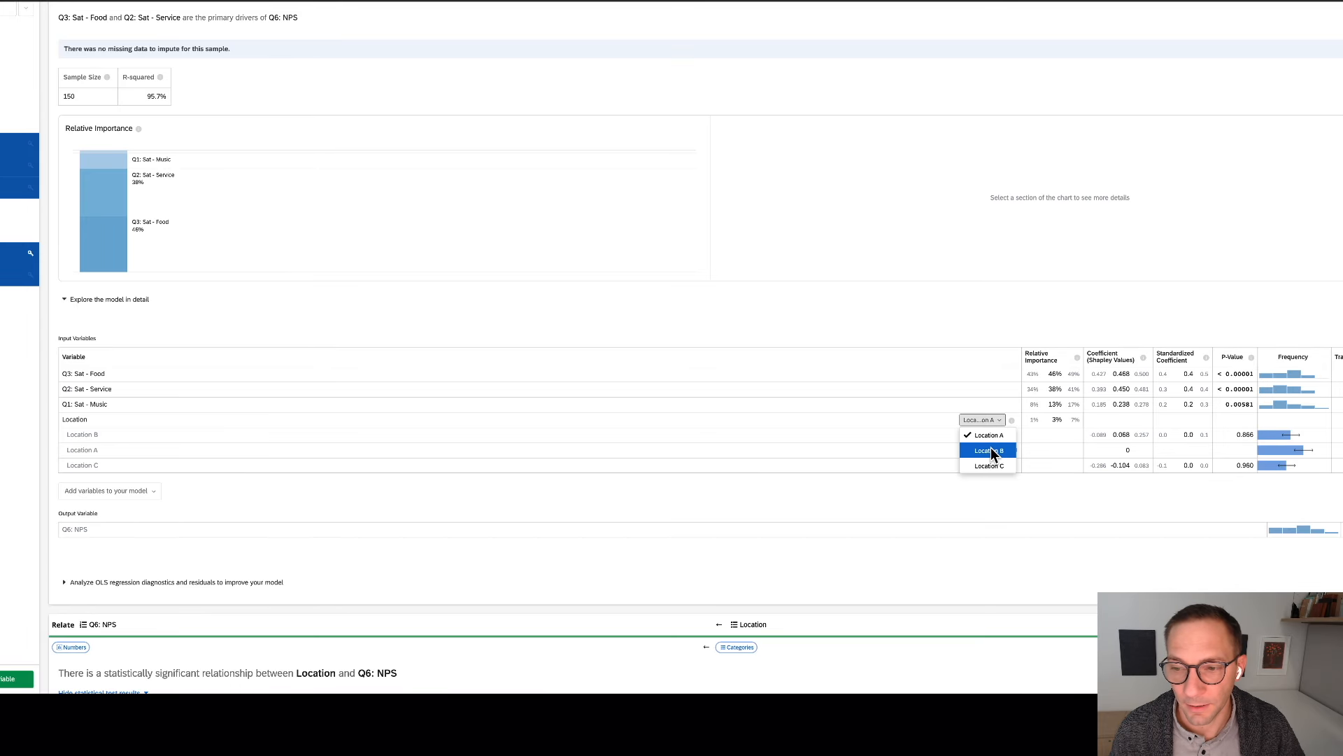
scroll(1015, 459, right, 1)
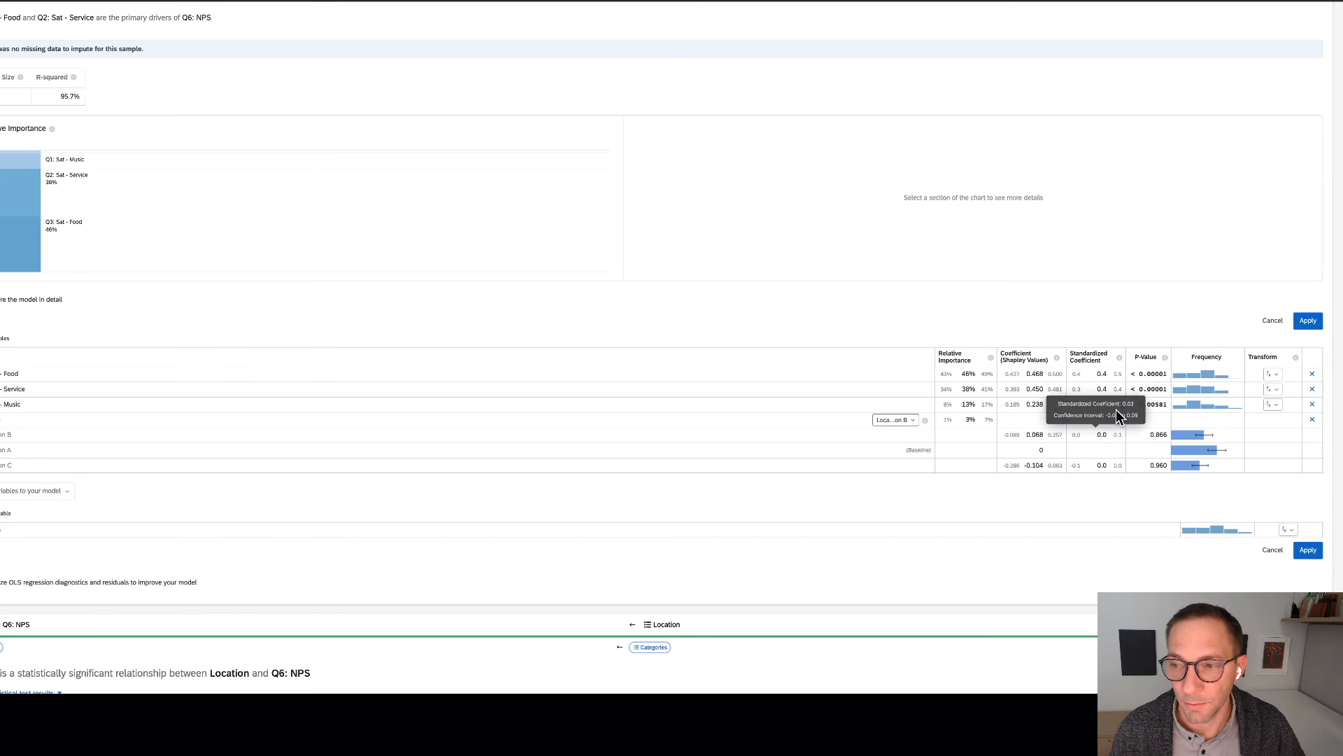
click(1308, 321)
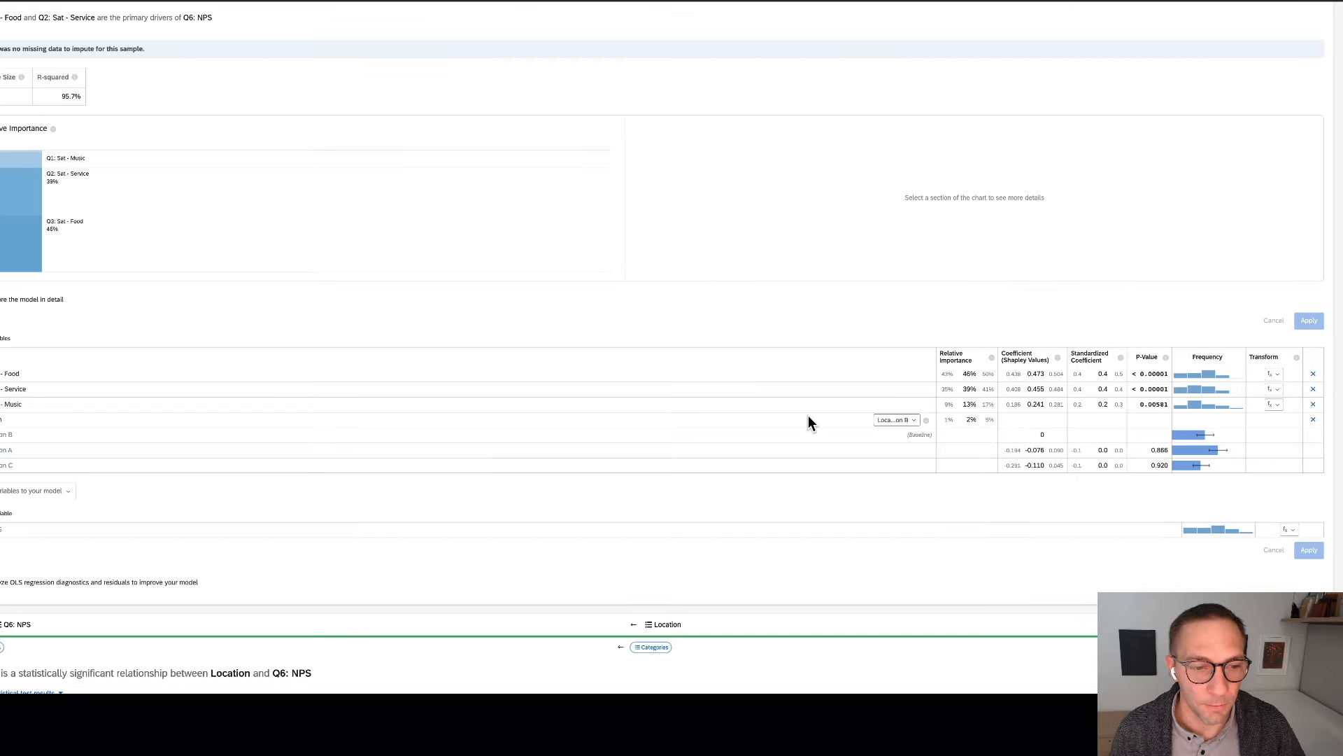
scroll(809, 415, left, 1)
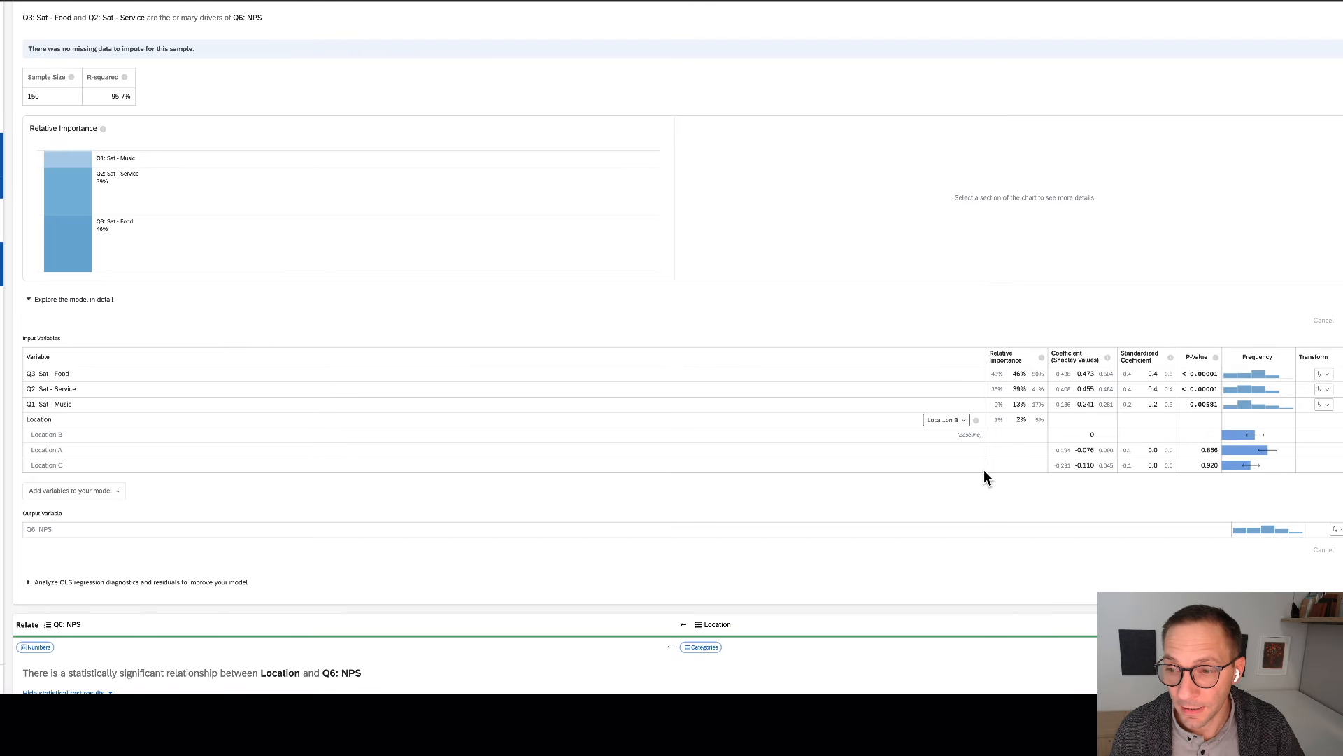
scroll(986, 473, right, 1)
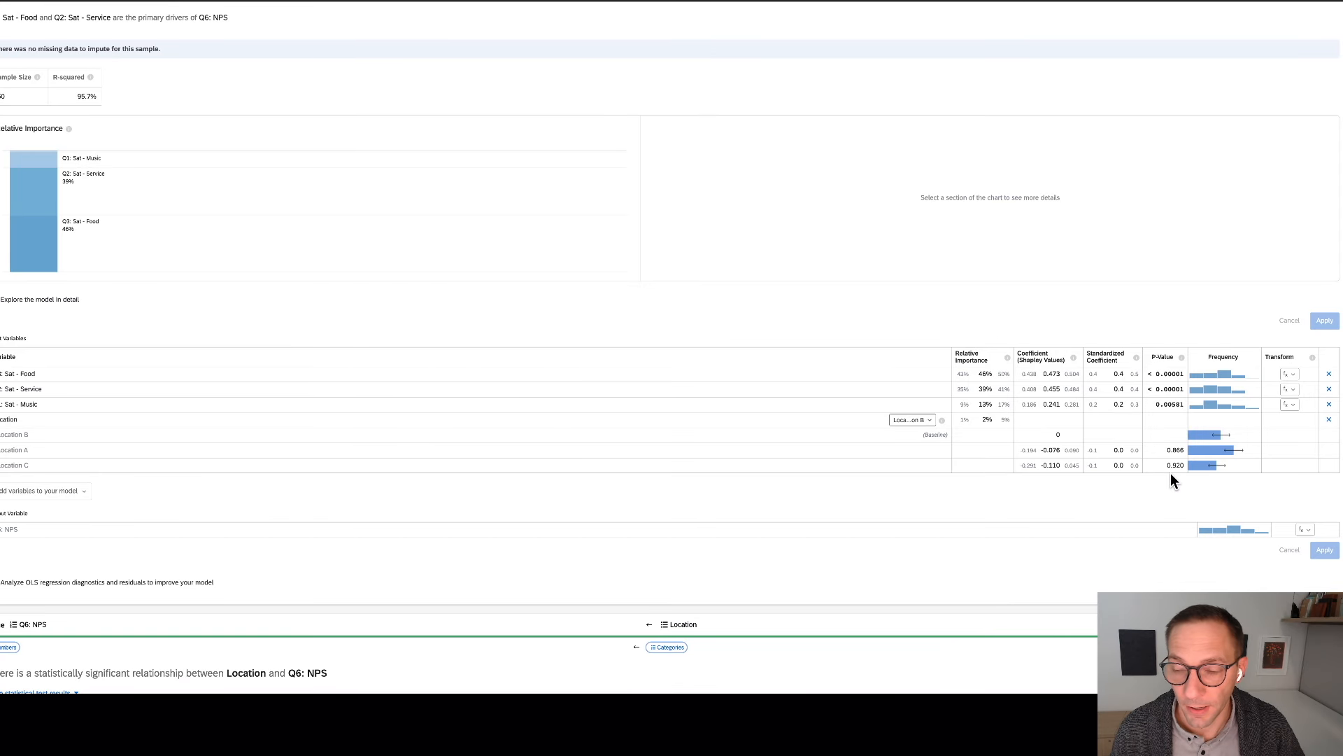
mouse_move(1036, 438)
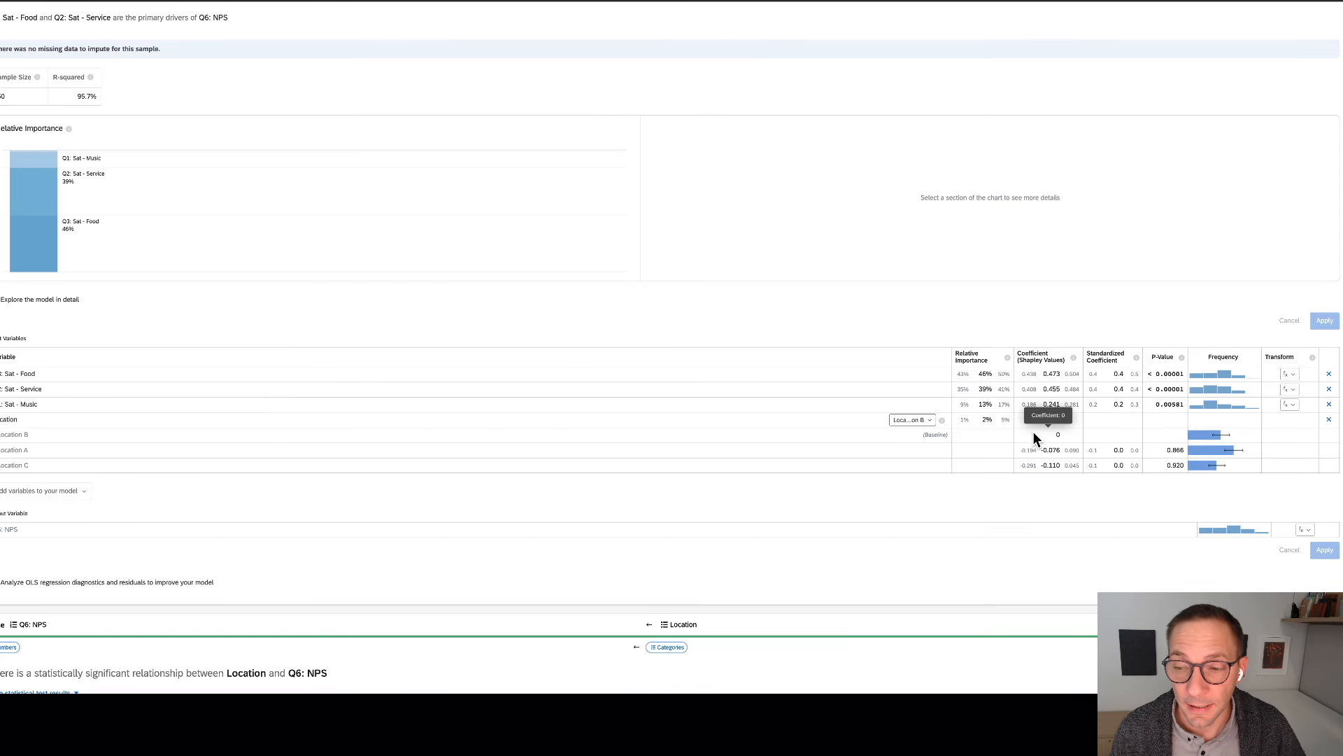
mouse_move(992, 395)
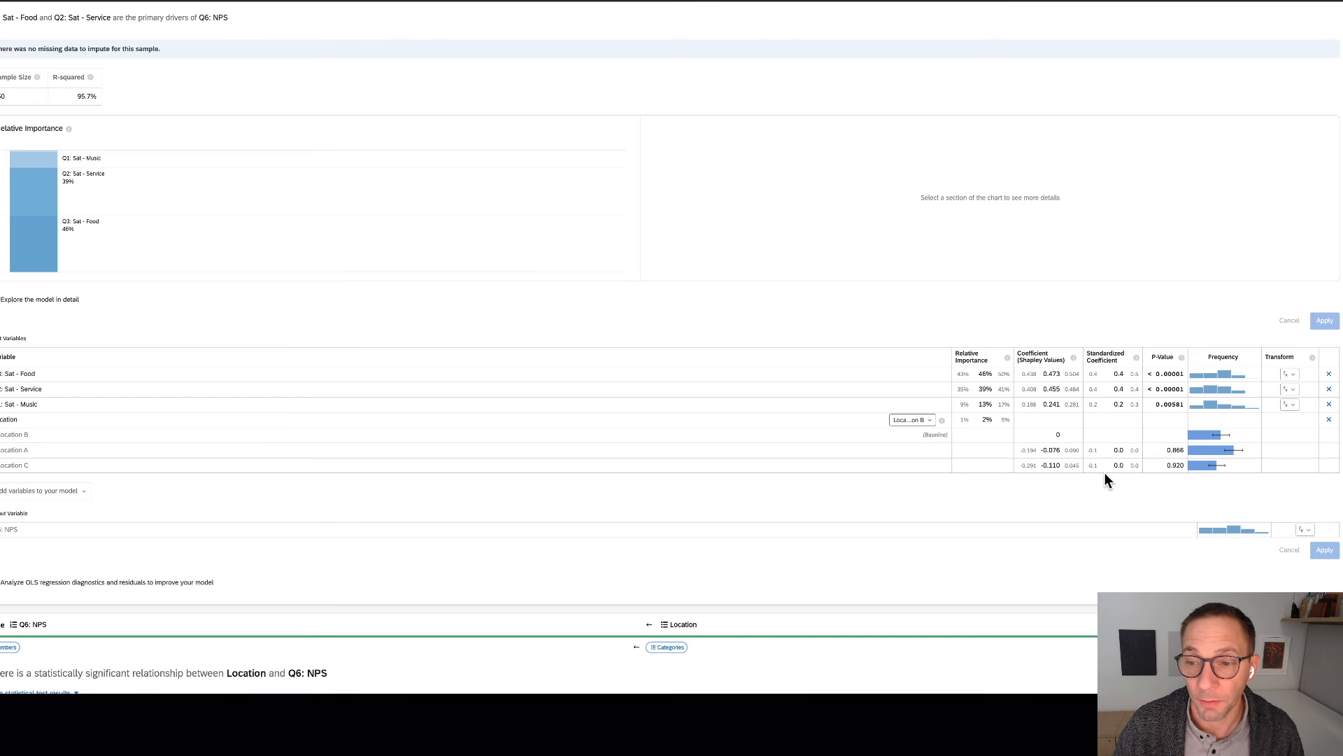
- Set the baseline of Location back to Location A, apply it and compare the model with the pairwise tests
click(913, 419)
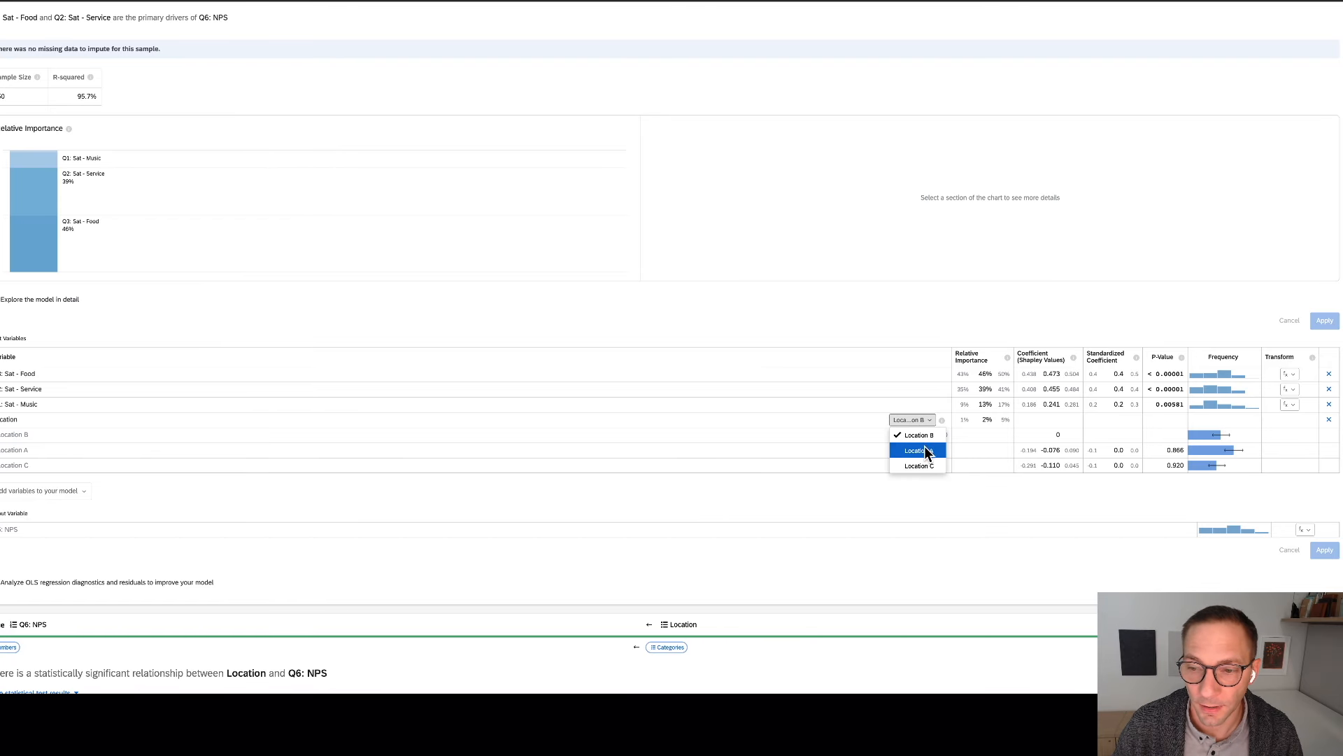
click(919, 450)
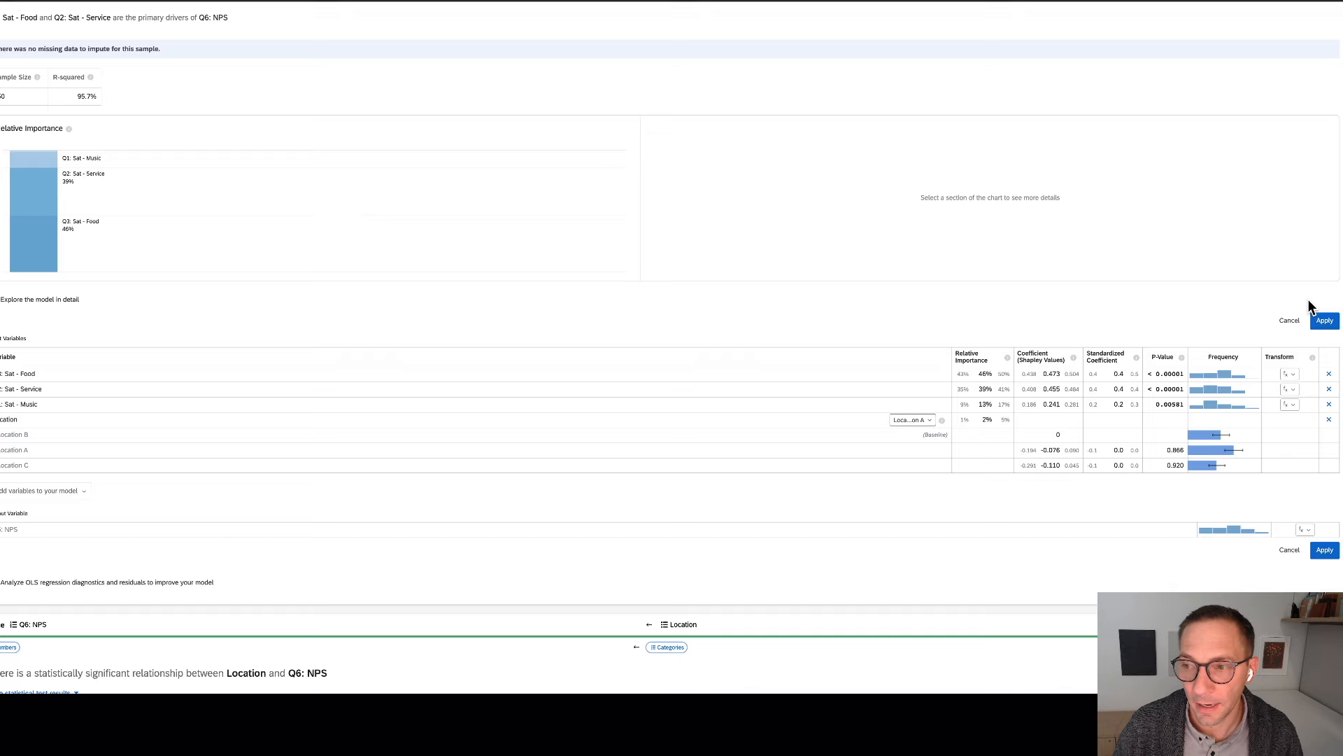
scroll(988, 294, down, 9)
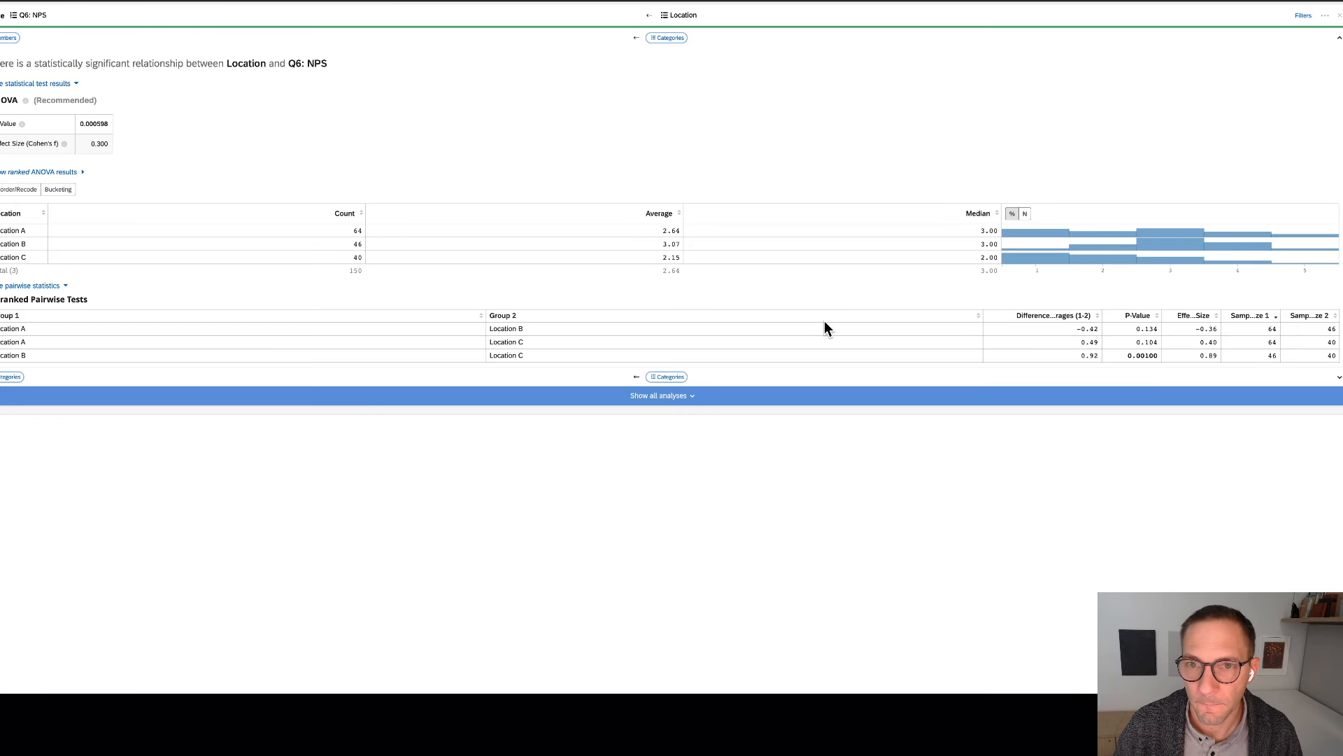
scroll(825, 323, up, 9)
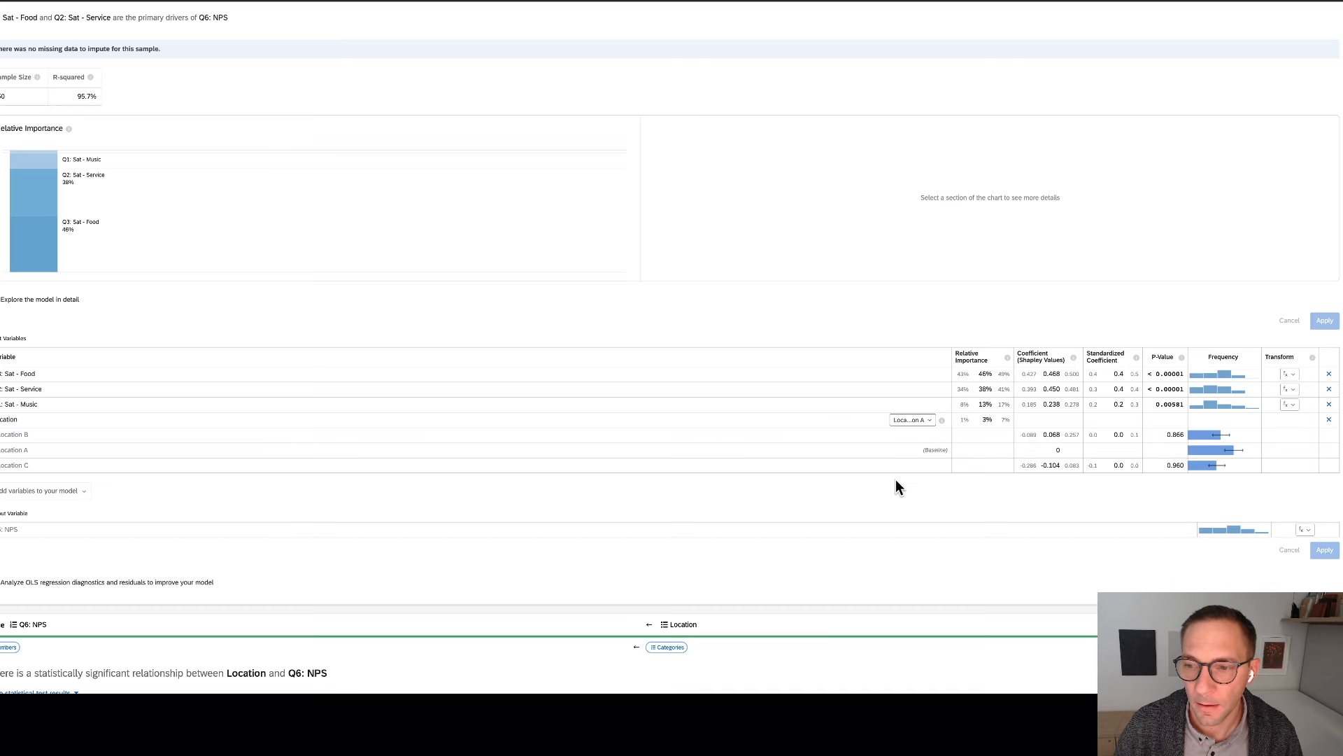
scroll(902, 485, left, 2)
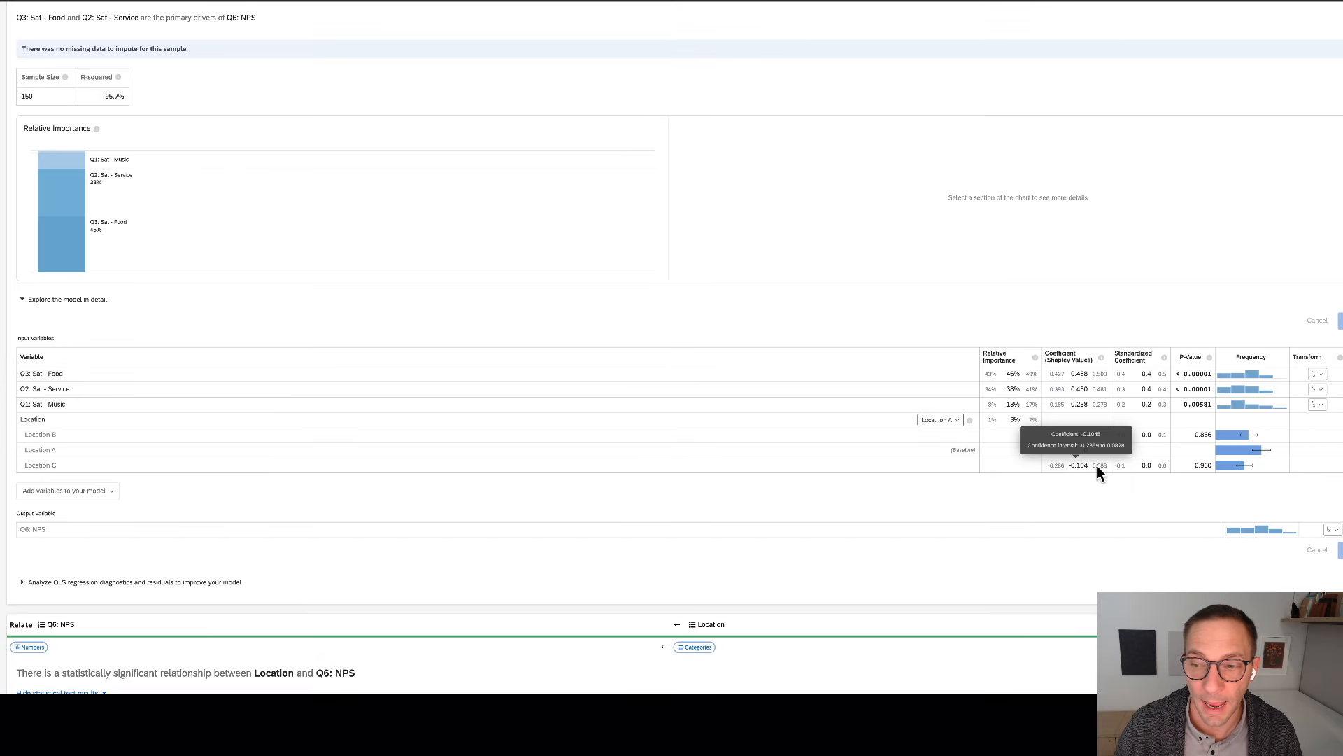
- Replace Q6: NPS with Q4: Overall Sat in the variable selection and run a regression with Location as the key variable
scroll(569, 303, left, 2)
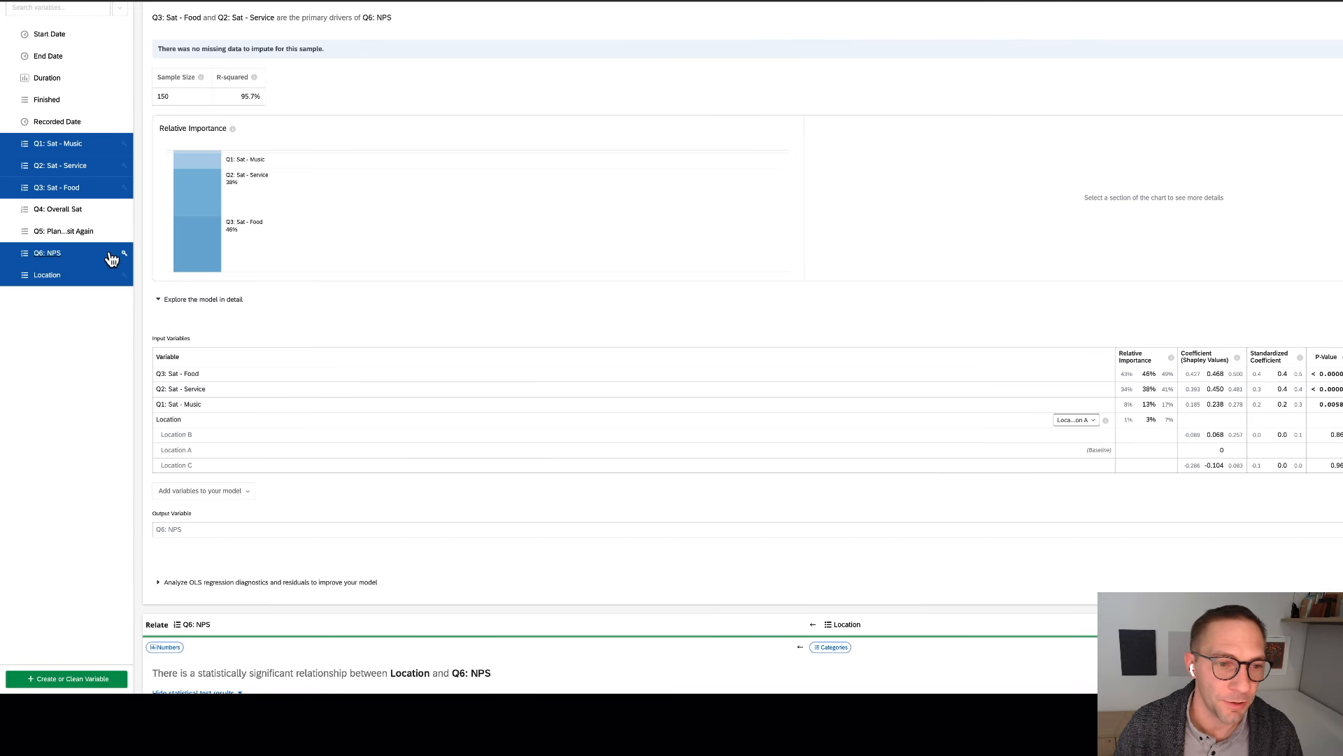
click(10, 210)
click(10, 252)
scroll(88, 252, up, 1)
scroll(90, 255, up, 3)
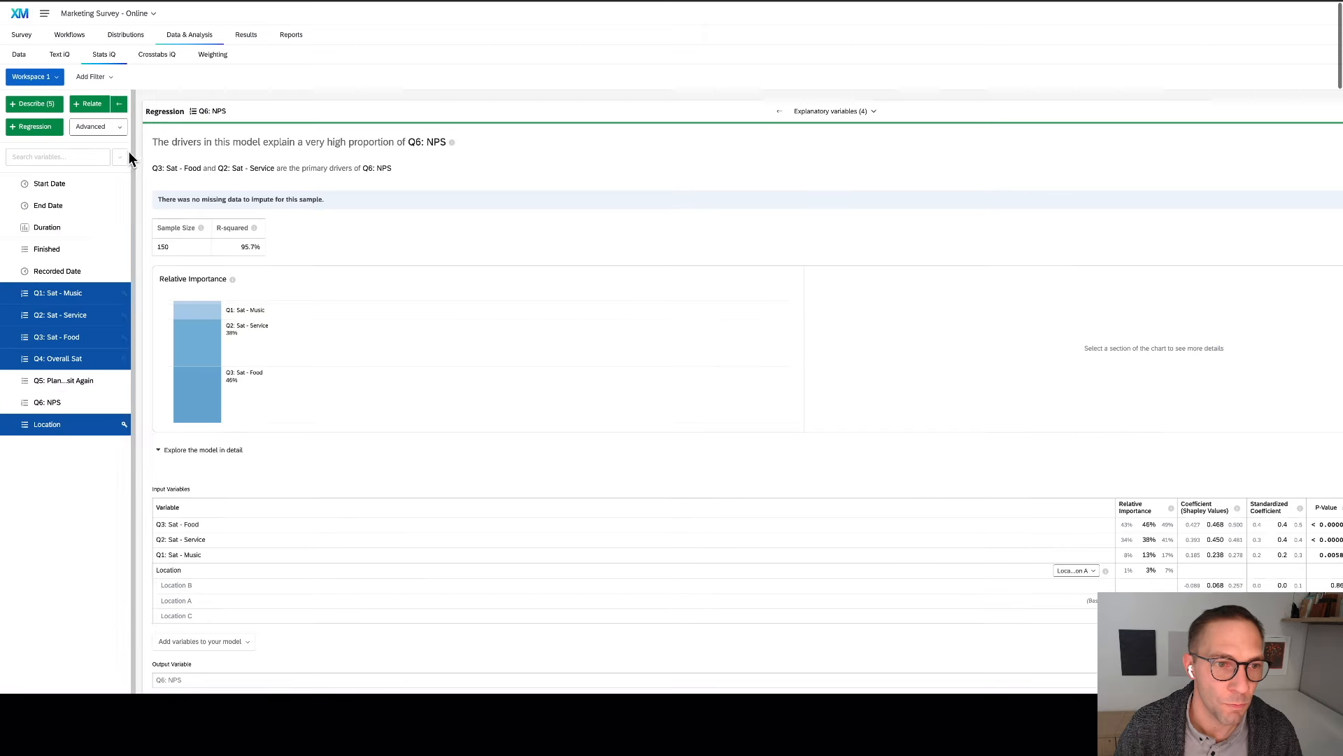
click(23, 132)
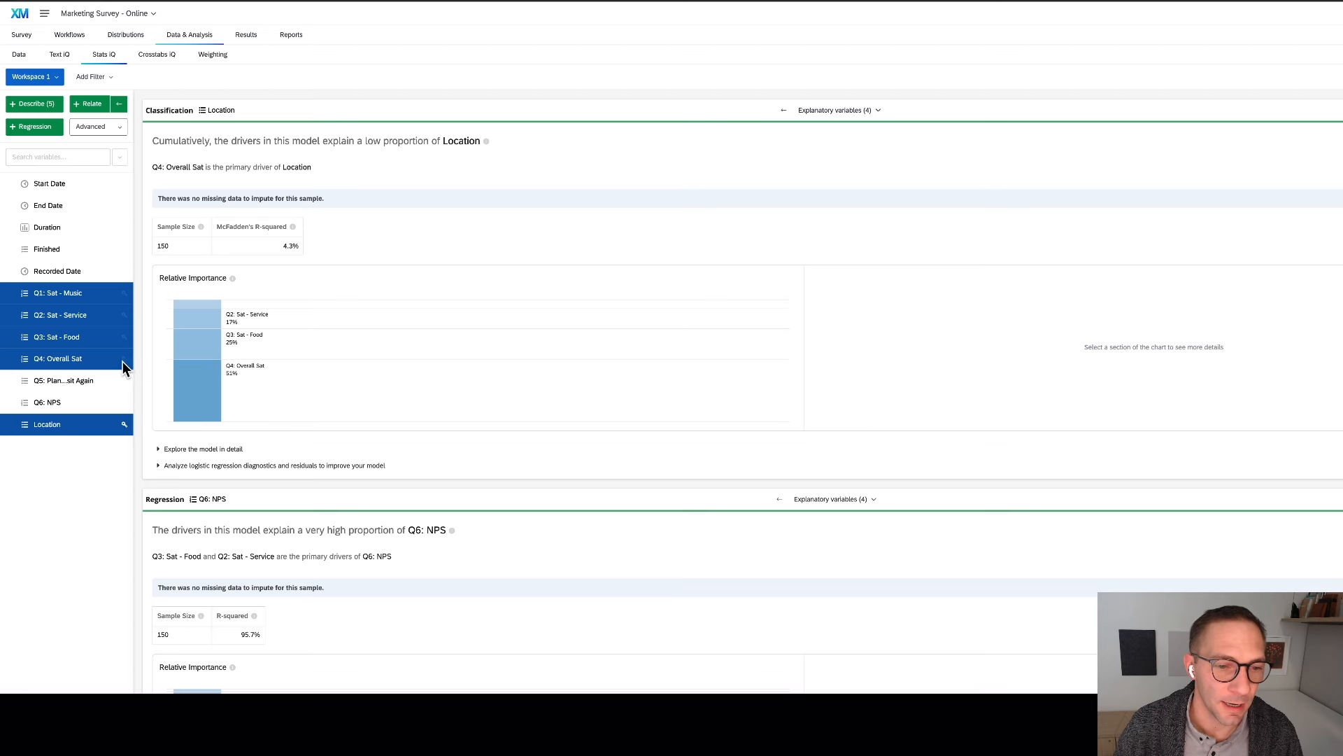
- Rerun the regression with Q4: Overall Sat as the key variable, expand the model's details and examine the location coefficients and p-values
click(125, 359)
click(26, 129)
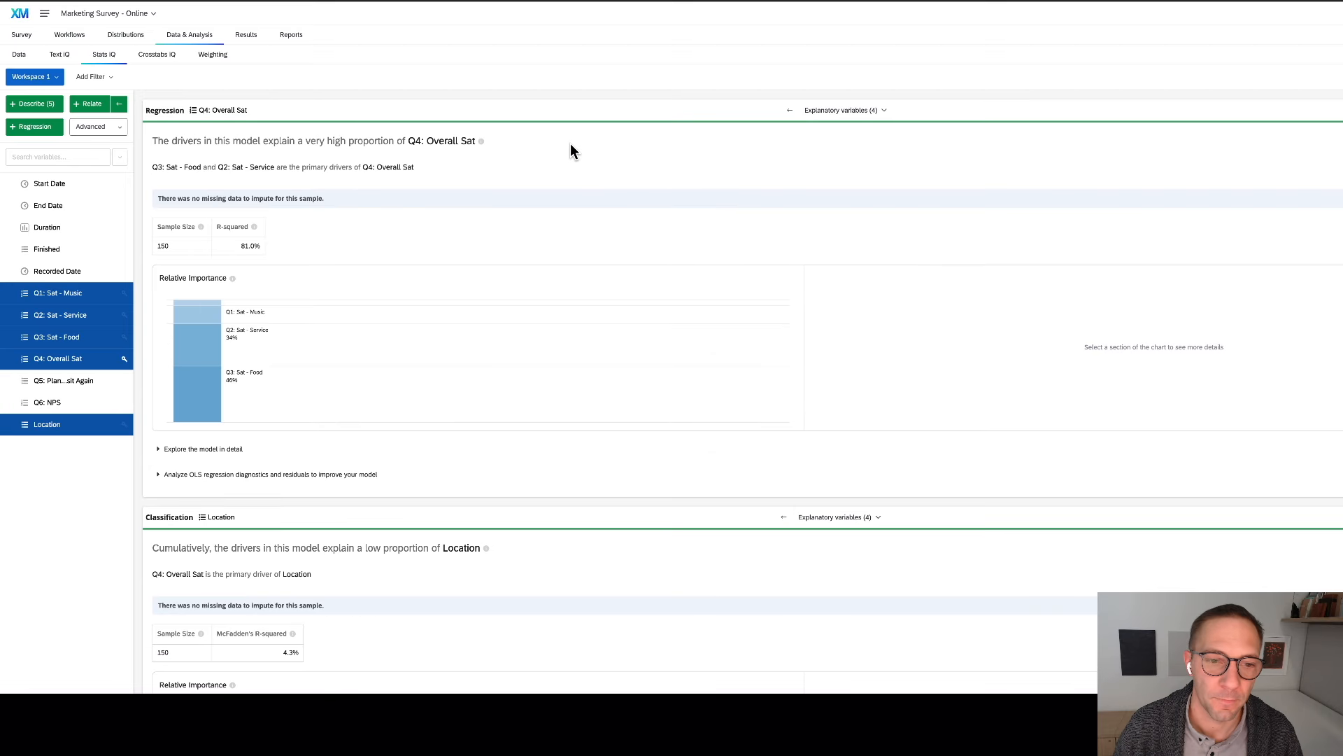
click(208, 450)
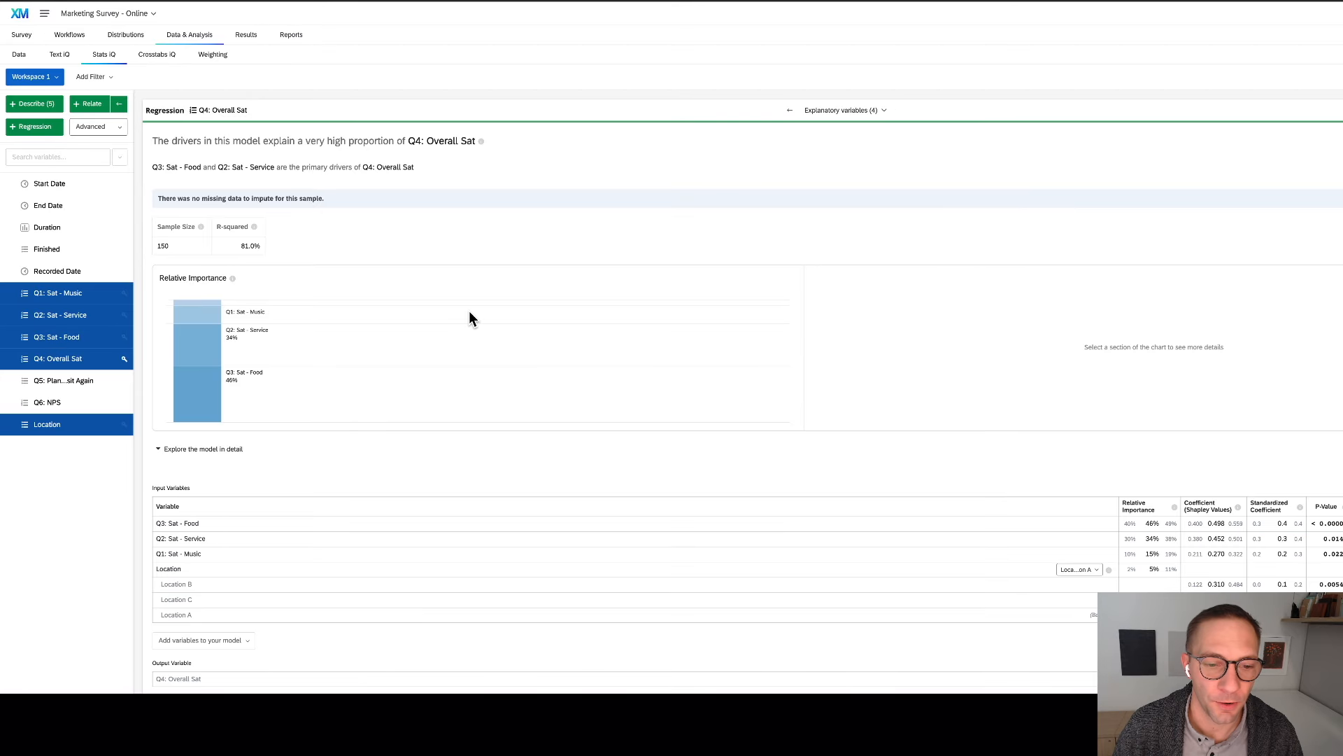
scroll(469, 314, down, 5)
scroll(472, 313, right, 5)
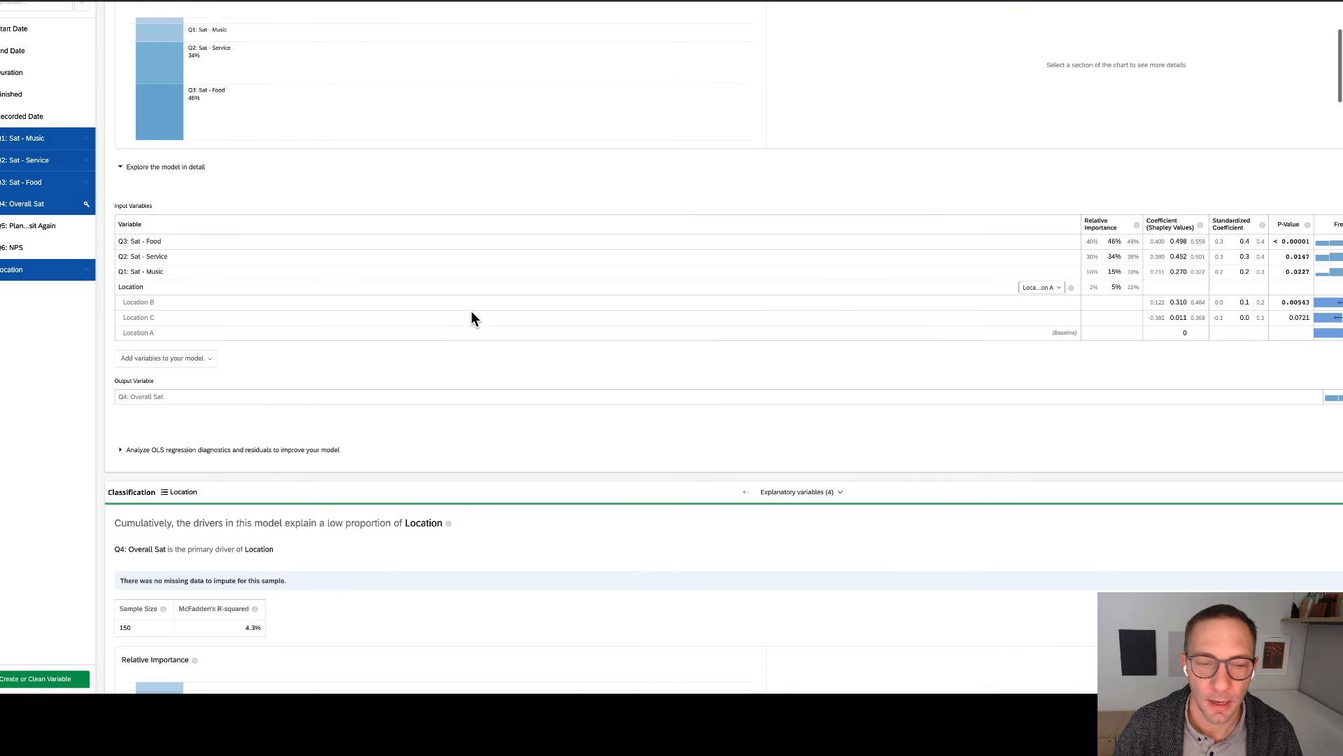
scroll(472, 313, left, 2)
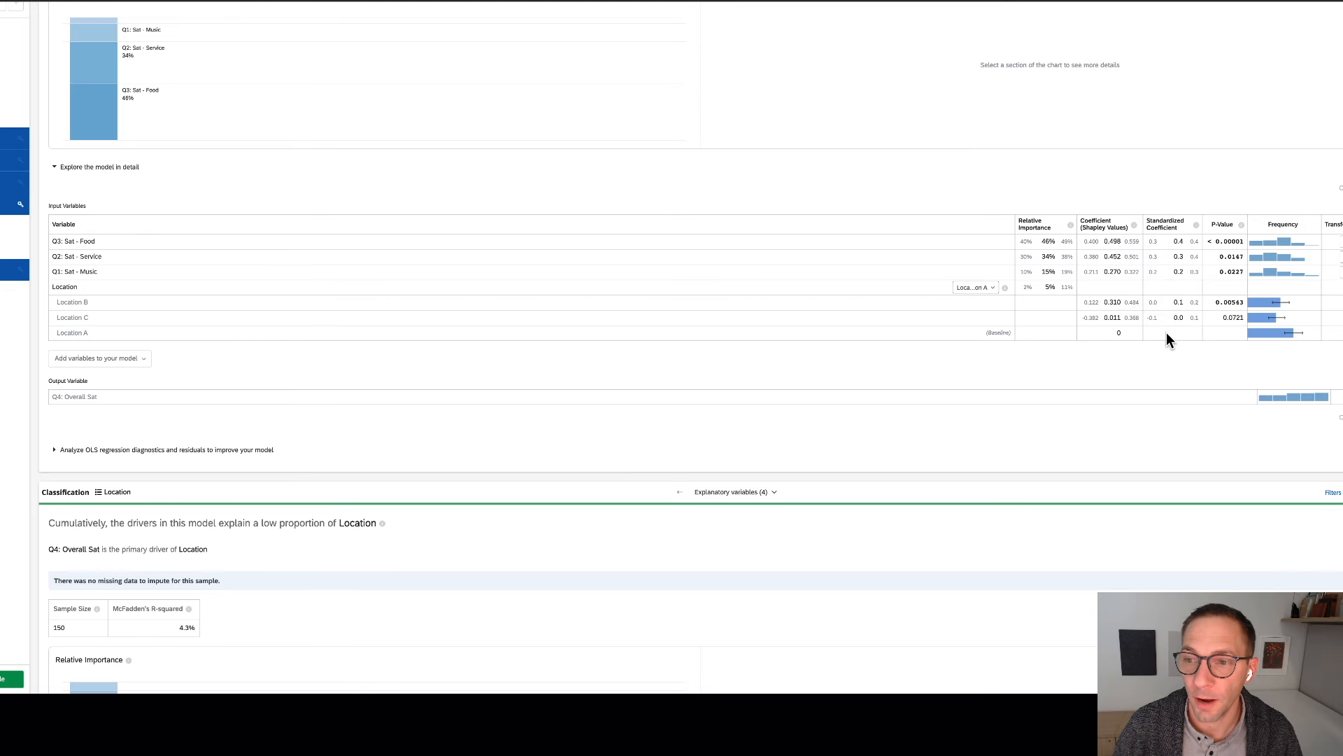
mouse_move(1258, 310)
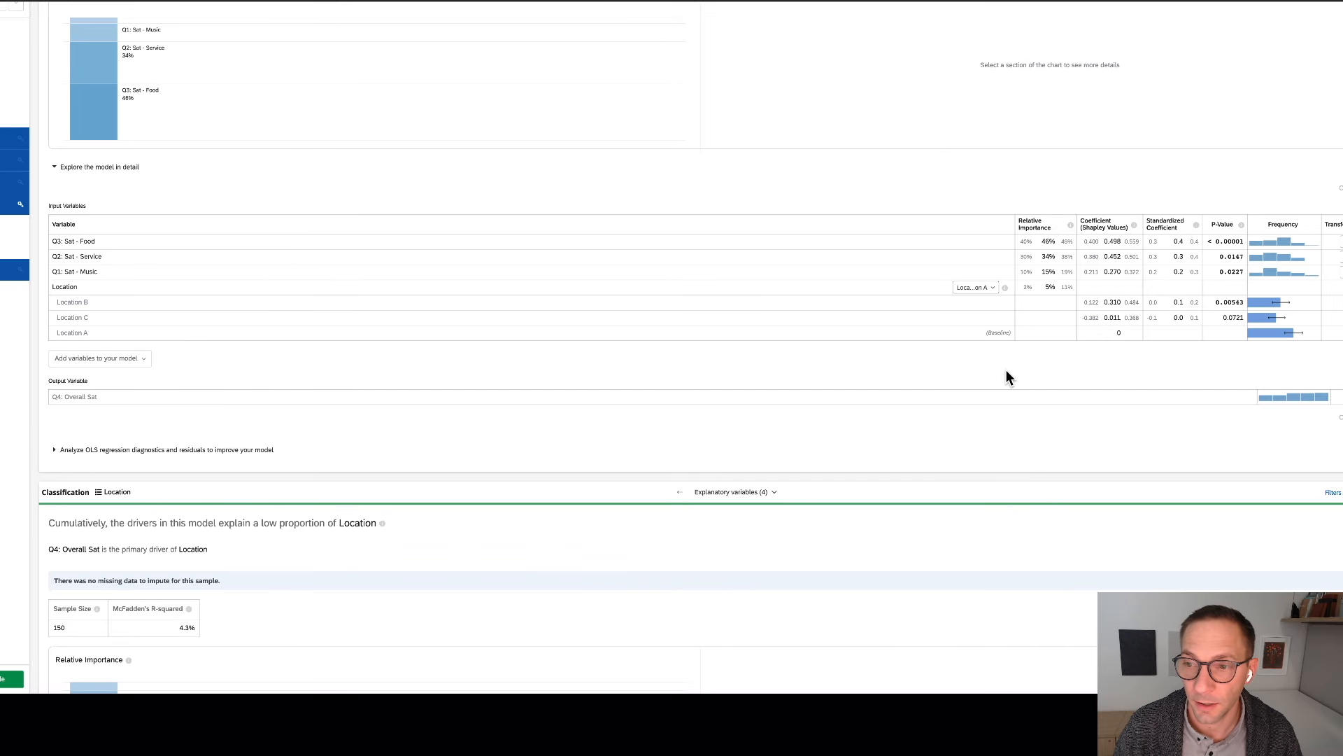
mouse_move(1131, 309)
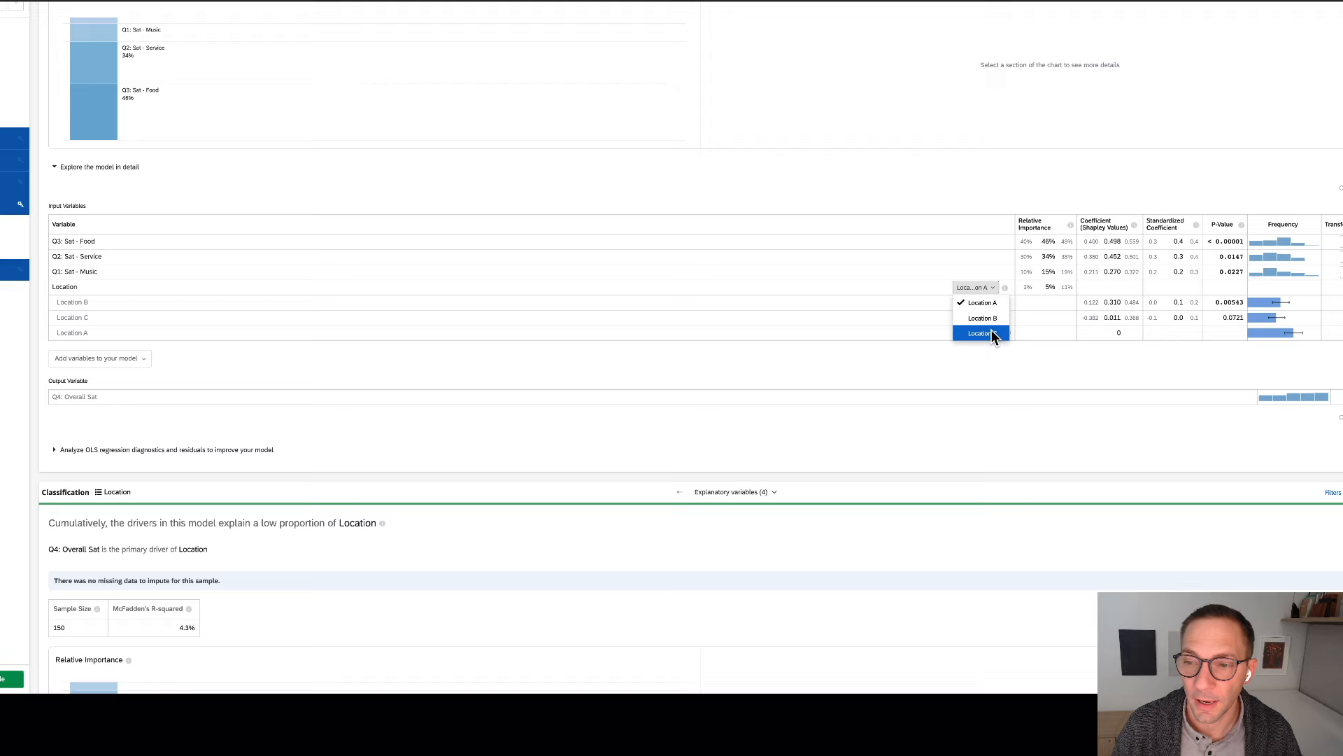
- Set the baseline of Location to Location C in the Q4: Overall Sat regression, apply it and compare the location coefficients and p-values
click(987, 333)
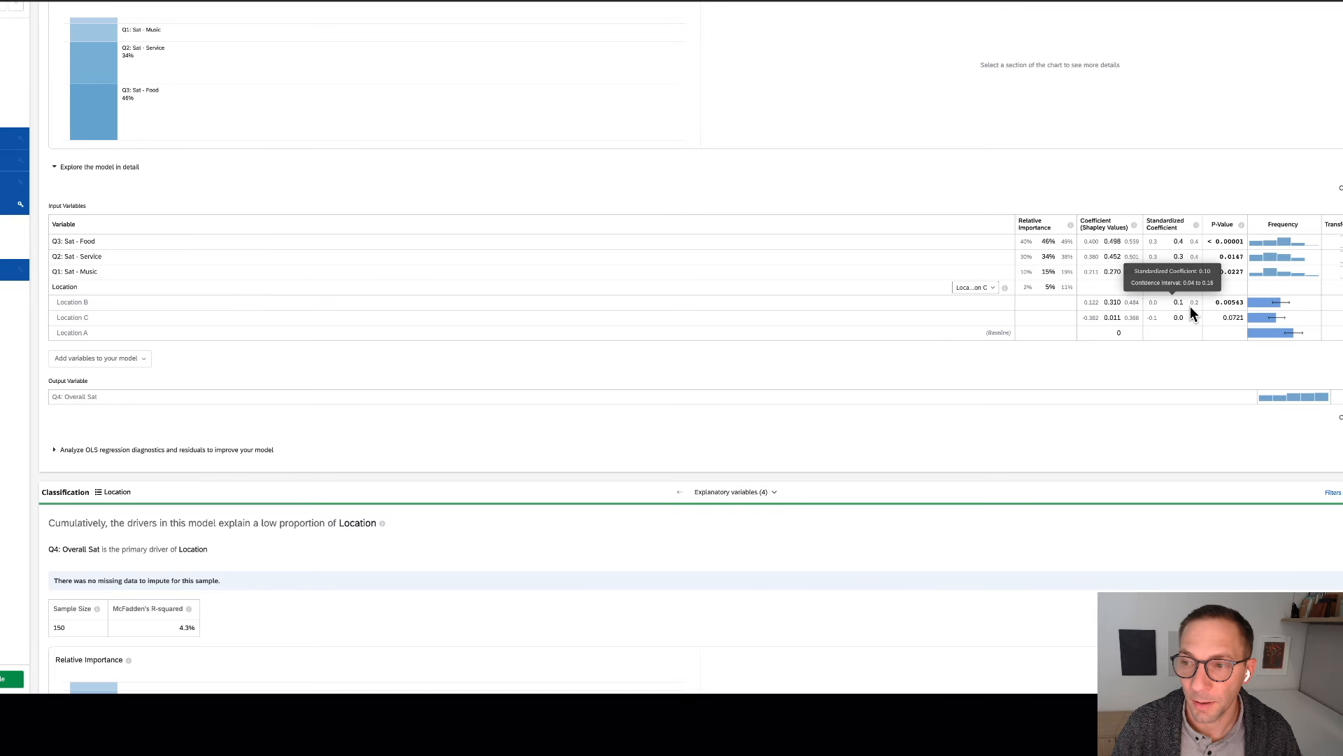
scroll(1190, 308, right, 2)
click(1308, 188)
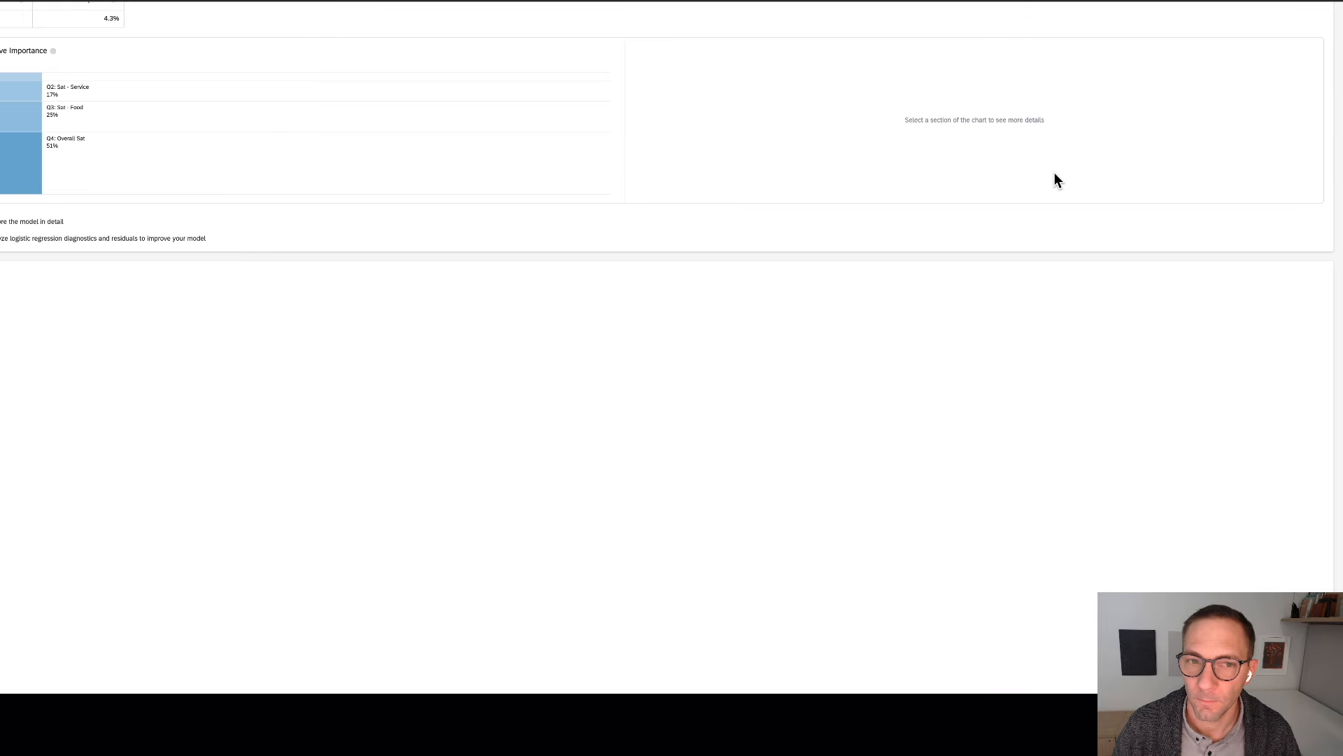
scroll(1055, 181, up, 9)
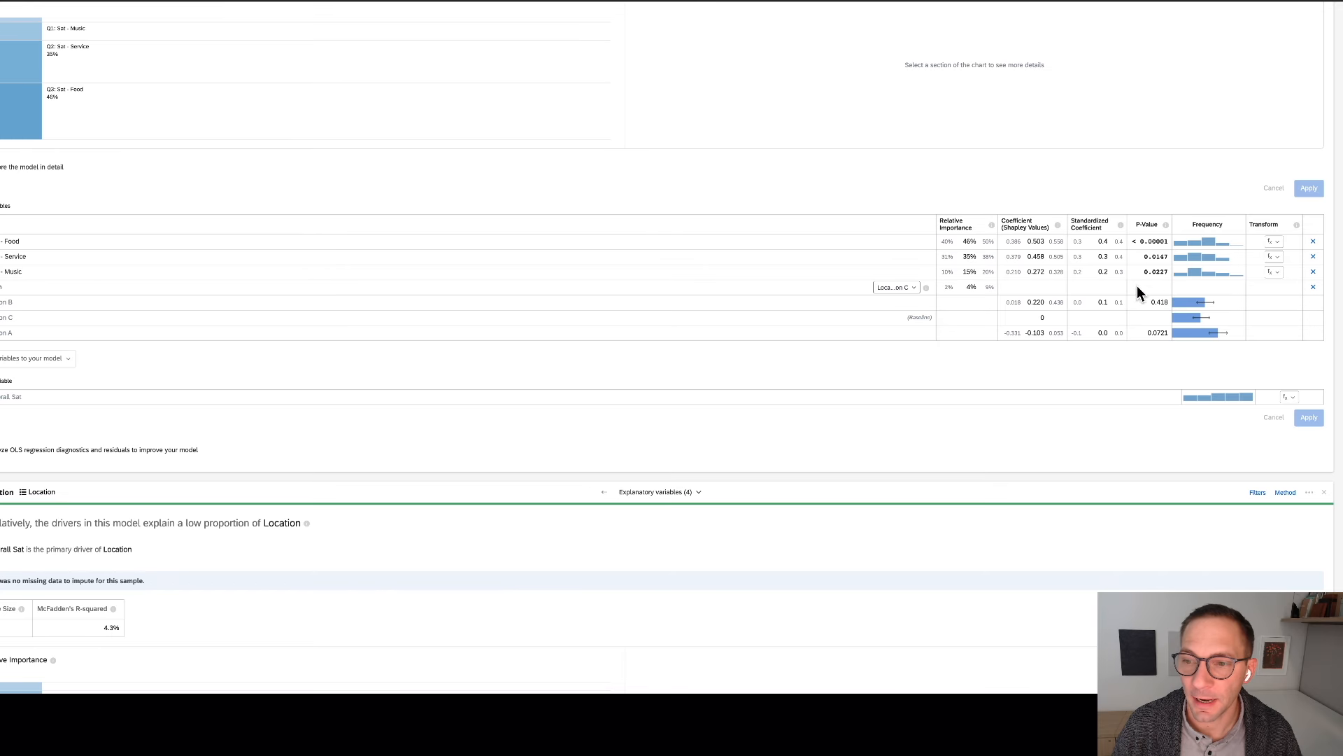
scroll(1135, 303, left, 1)
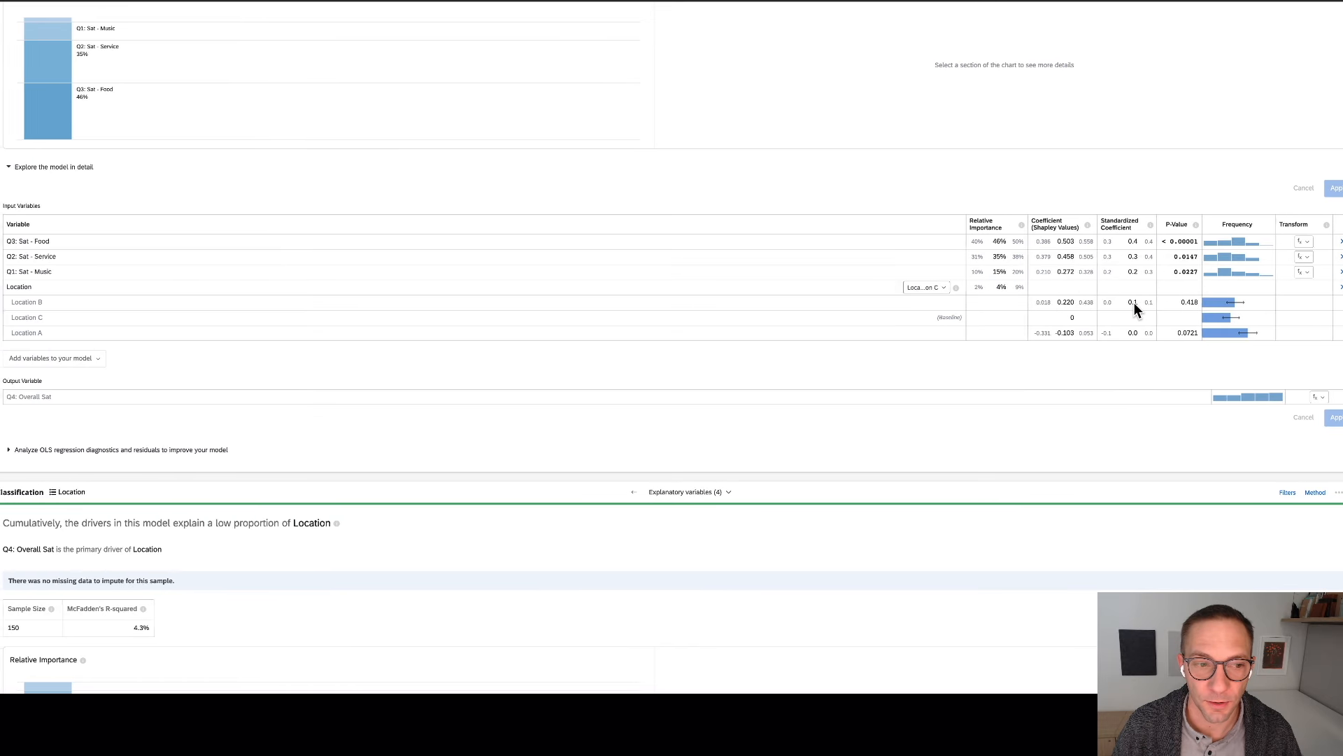
mouse_move(1212, 302)
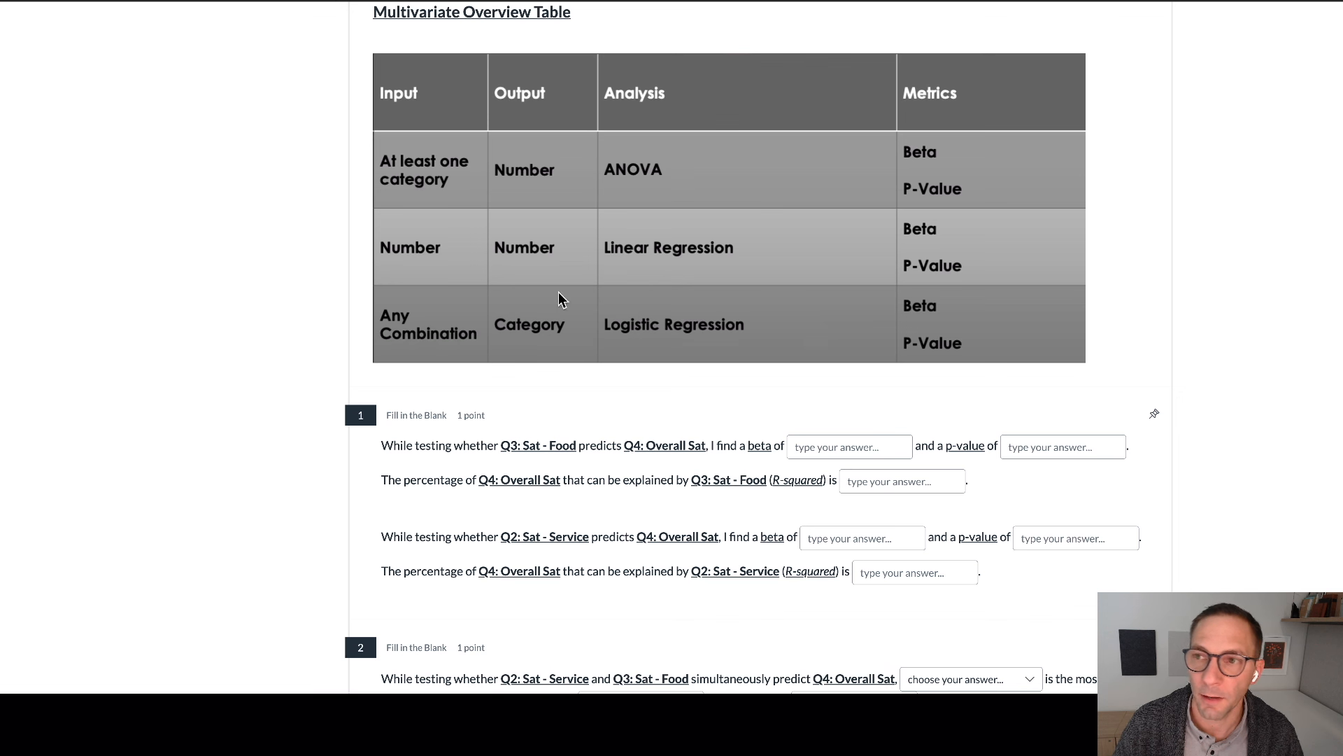
- Back in Stats iQ, run a regression on Q5: Plan to Visit Again with only Q1: Sat - Music, Q2: Sat - Service and Q3: Sat - Food
click(1086, 1)
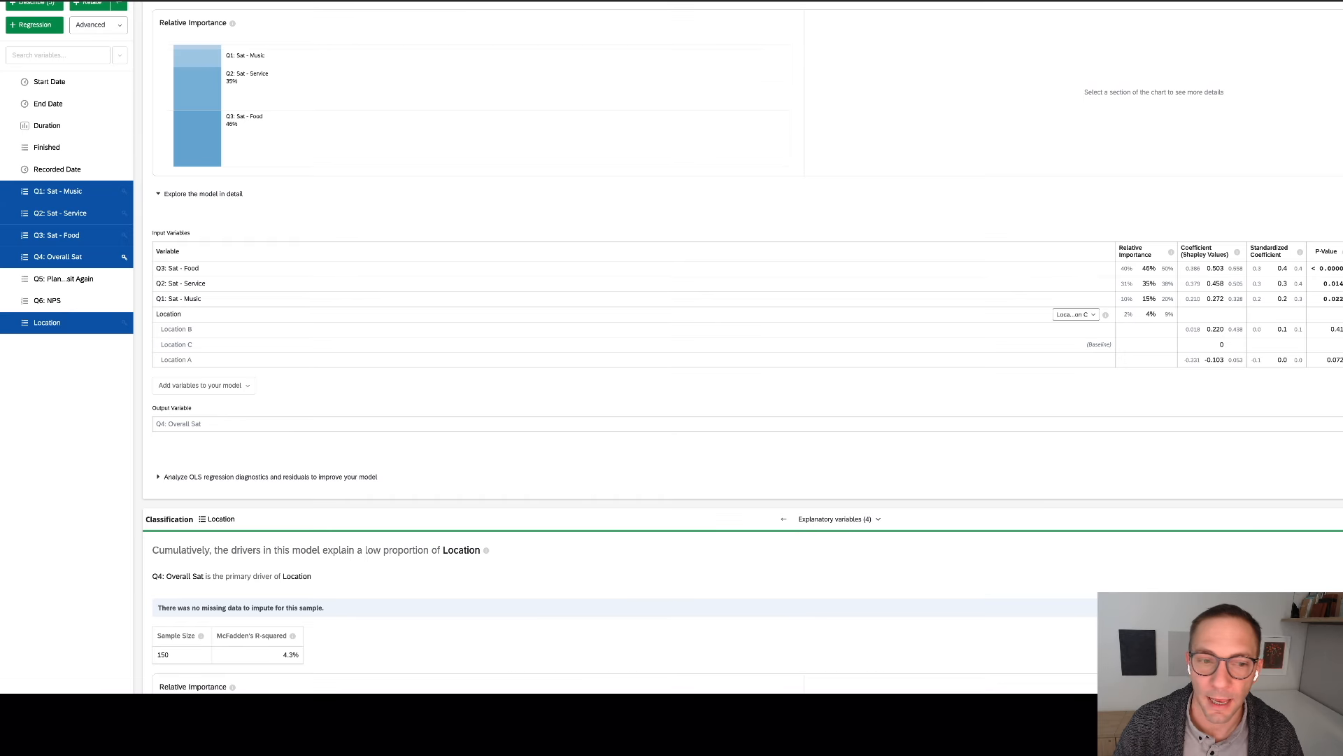
click(11, 279)
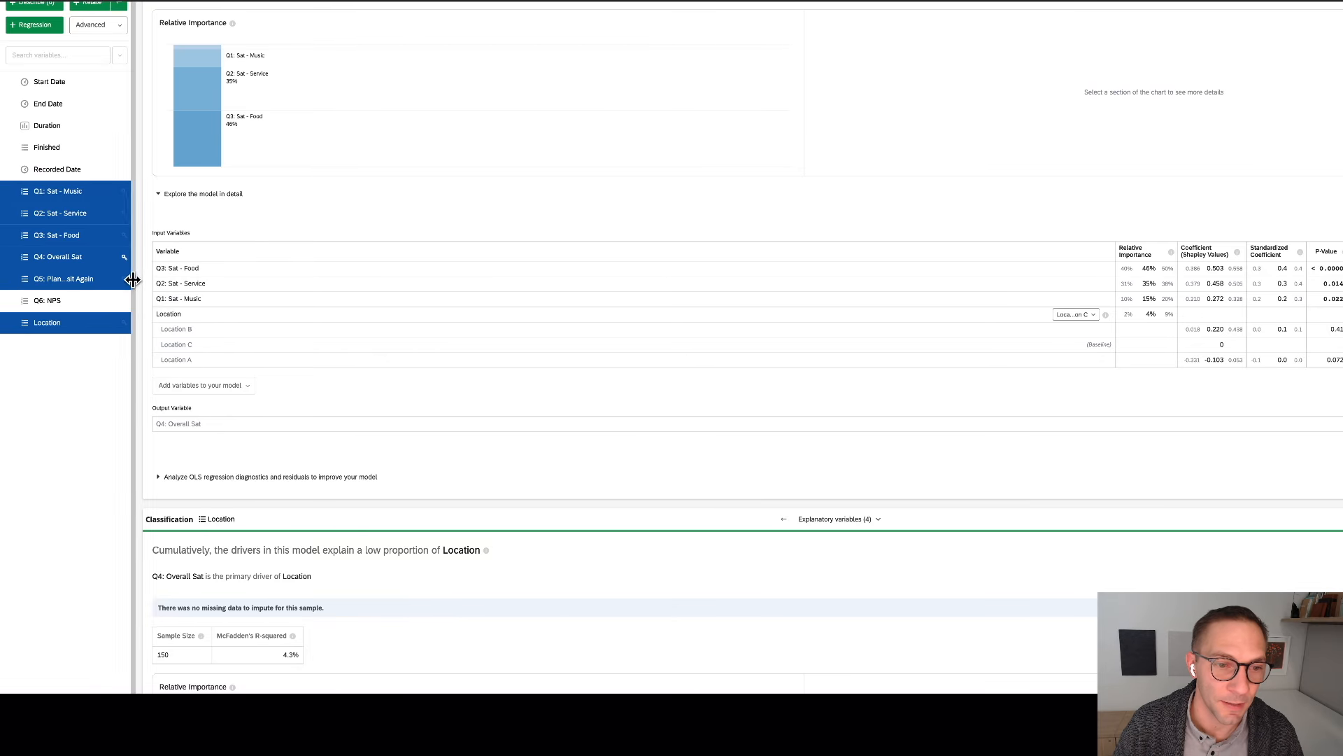
click(124, 278)
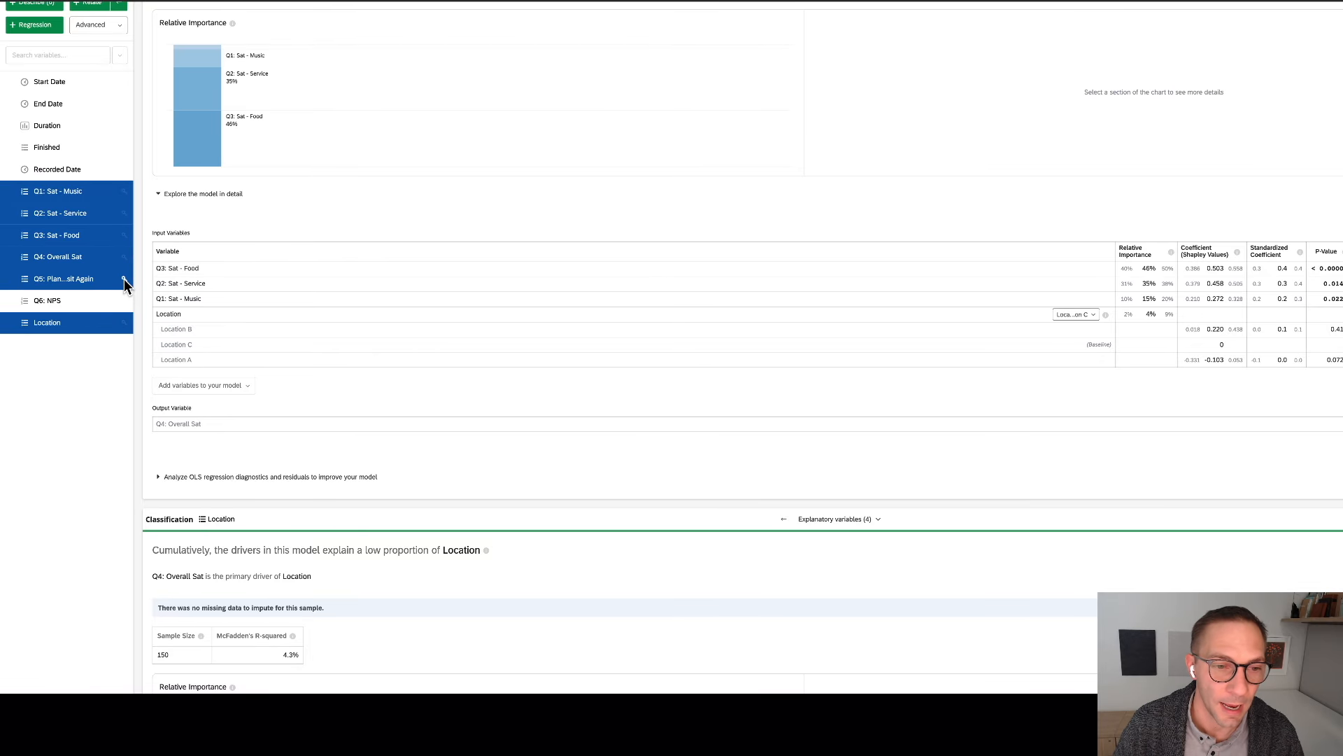
click(12, 321)
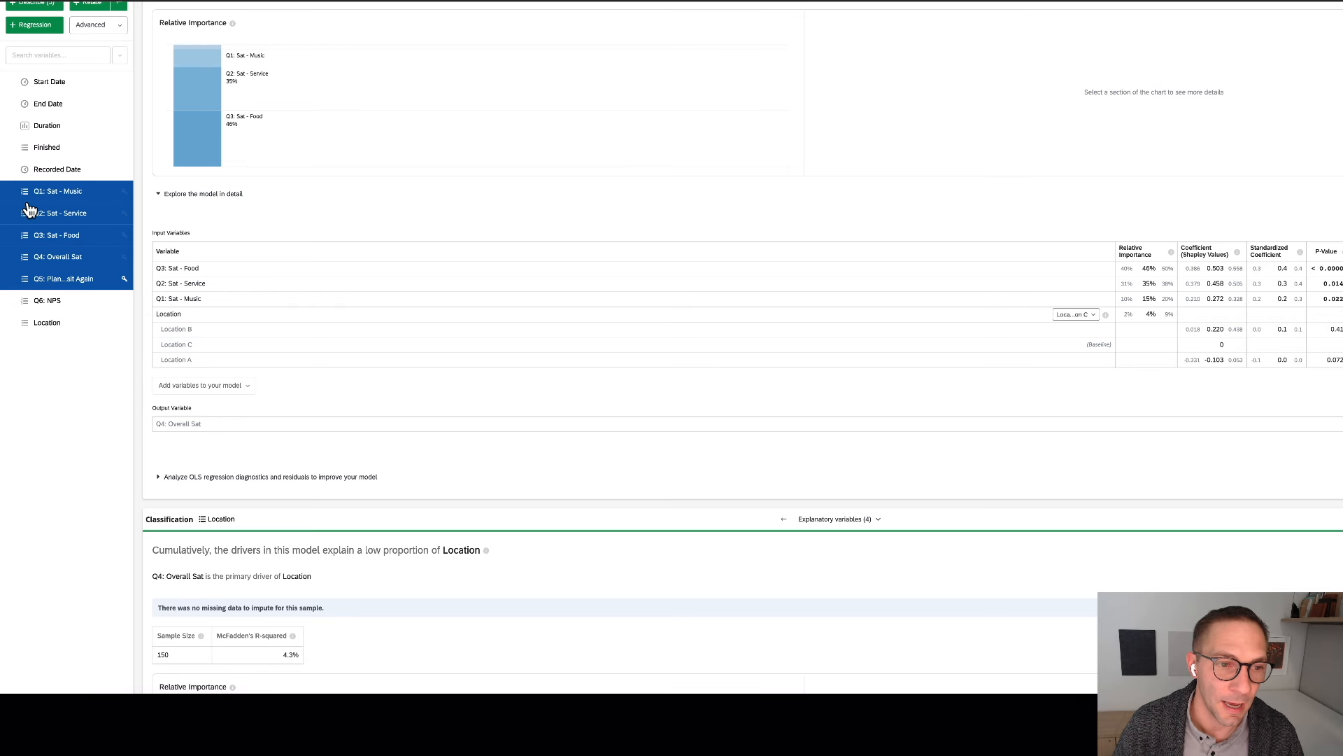
click(14, 259)
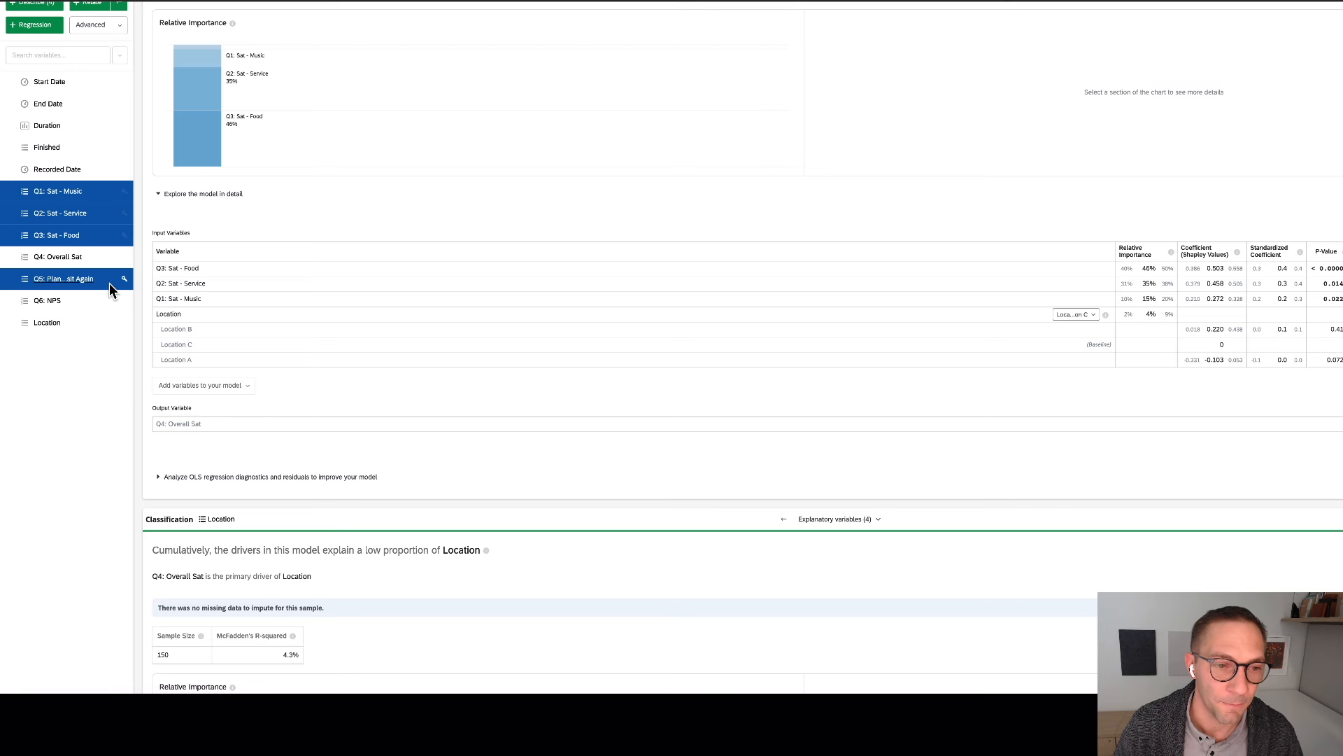
scroll(111, 353, up, 1)
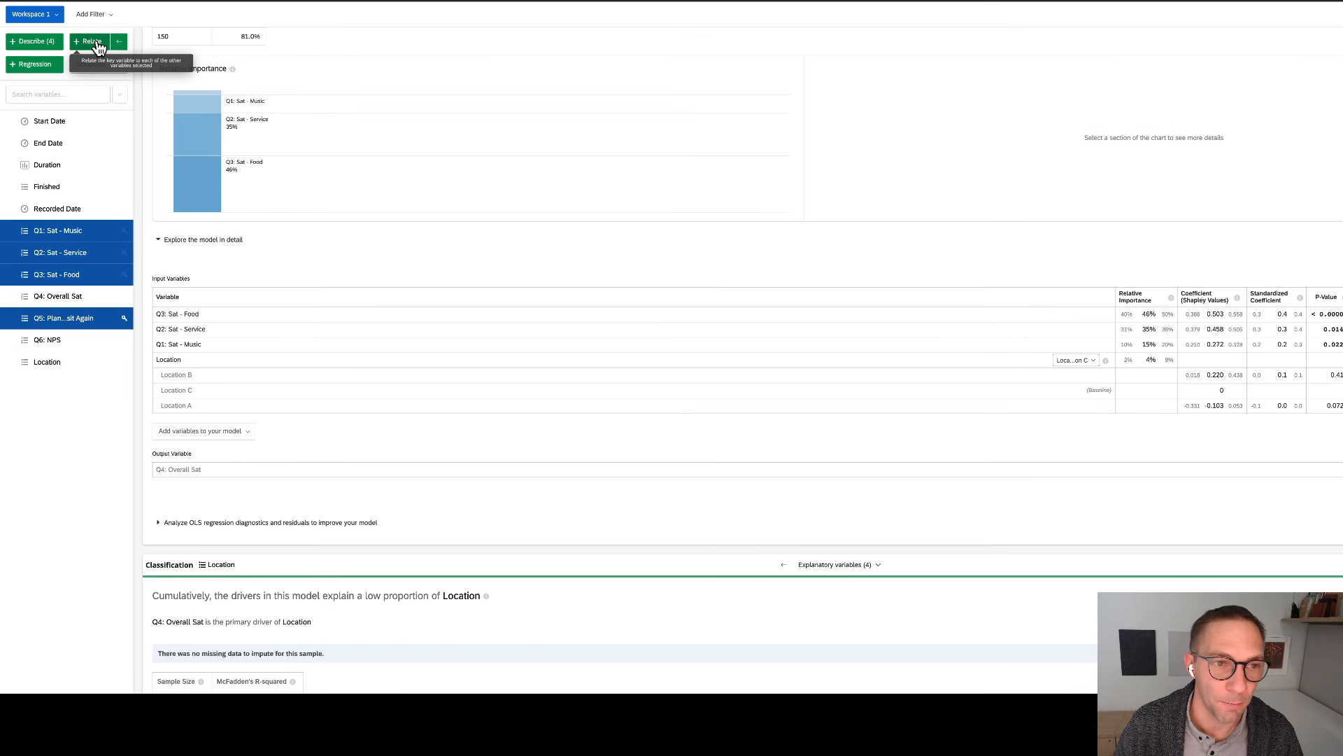
click(37, 63)
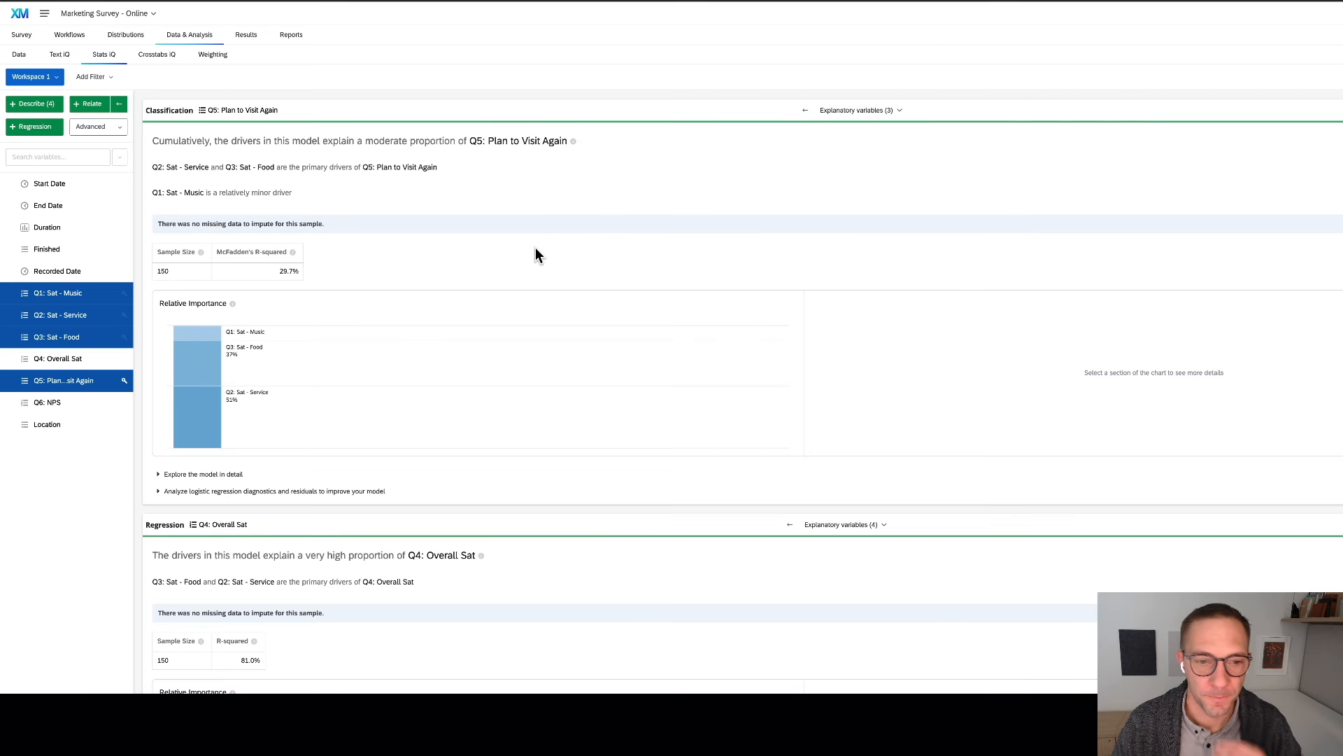
- Review the relative importance of the drivers of Q5: Plan to Visit Again and expand the classification model's details
scroll(535, 253, down, 3)
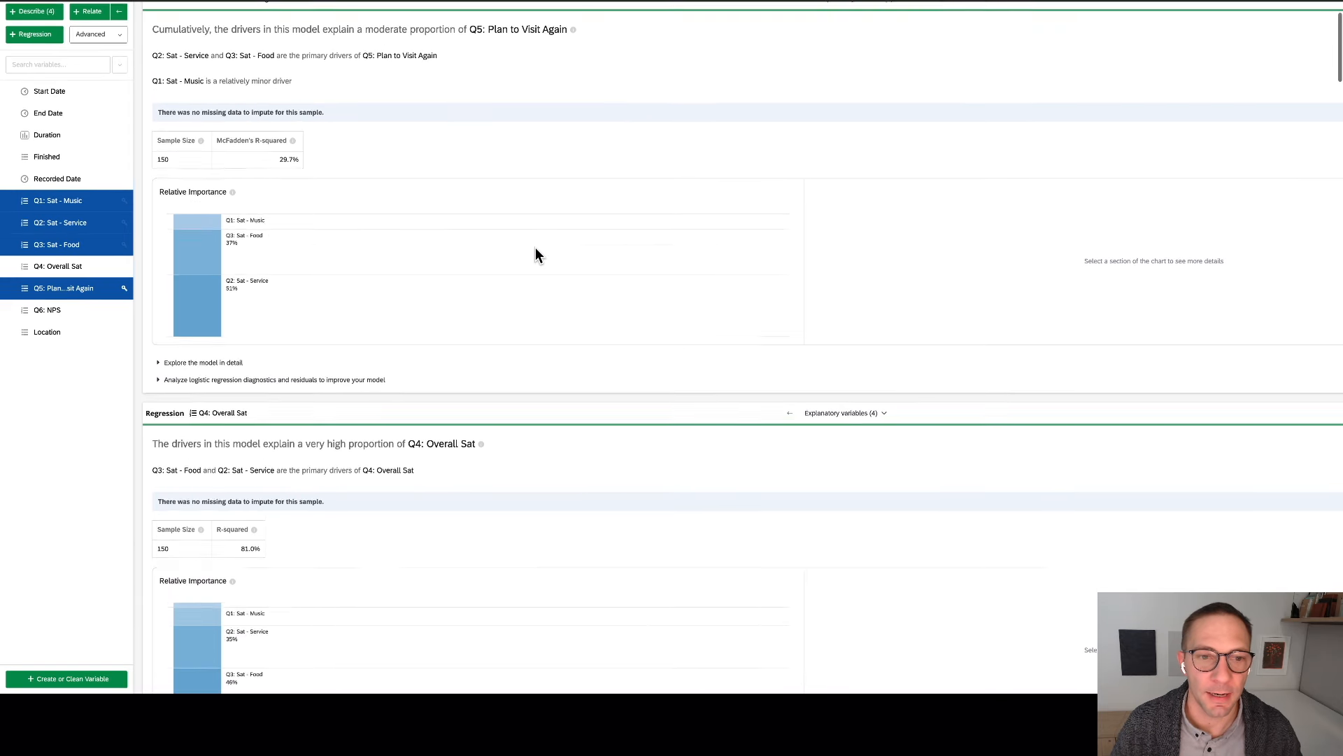
scroll(409, 154, down, 1)
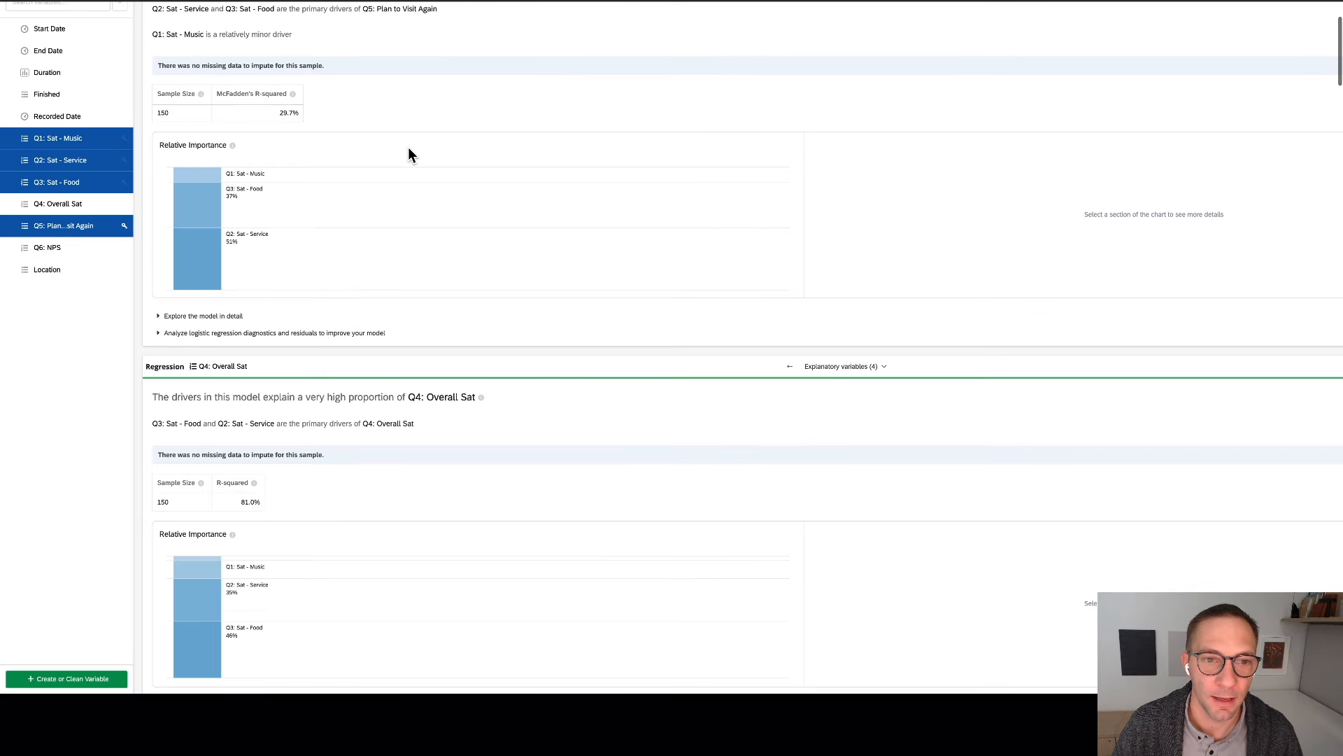
scroll(304, 186, down, 1)
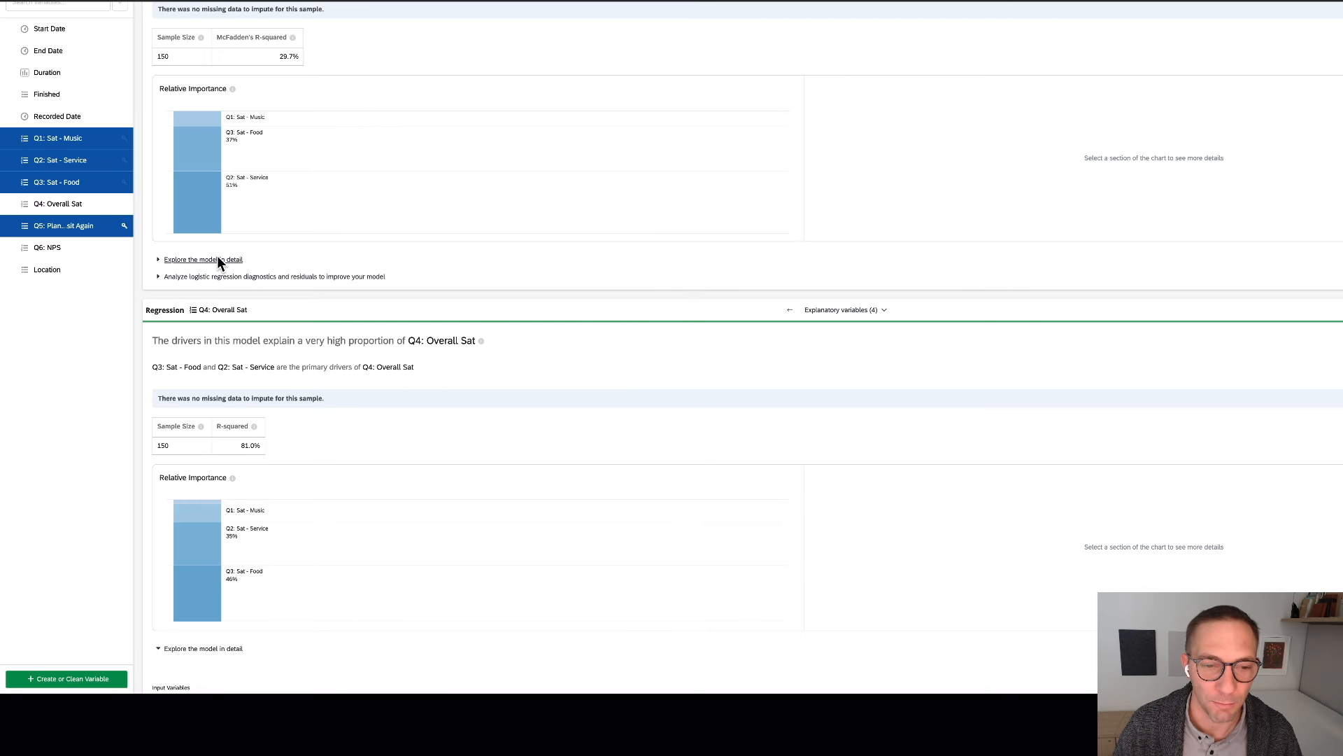
click(218, 259)
scroll(431, 332, down, 1)
scroll(431, 332, right, 2)
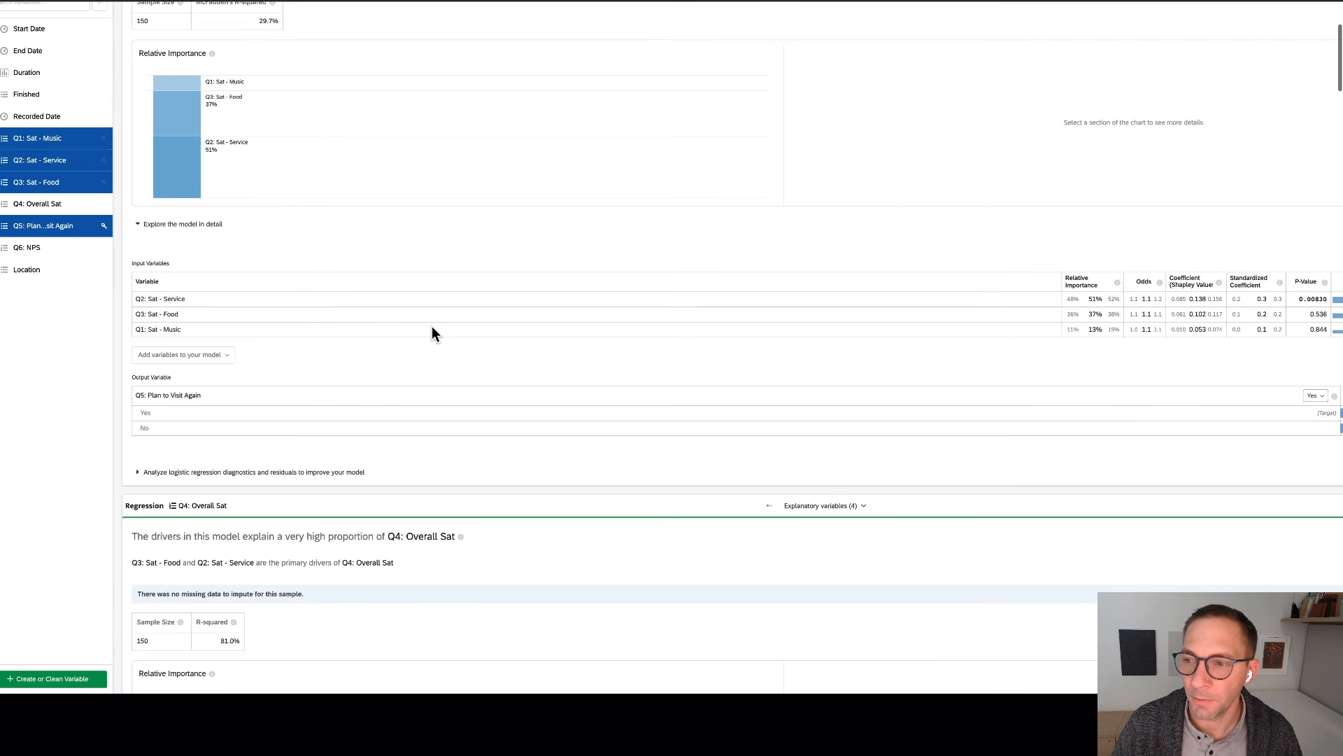
- Examine the odds, coefficients and p-values of the three satisfaction ratings in the Q5: Plan to Visit Again model
mouse_move(1282, 333)
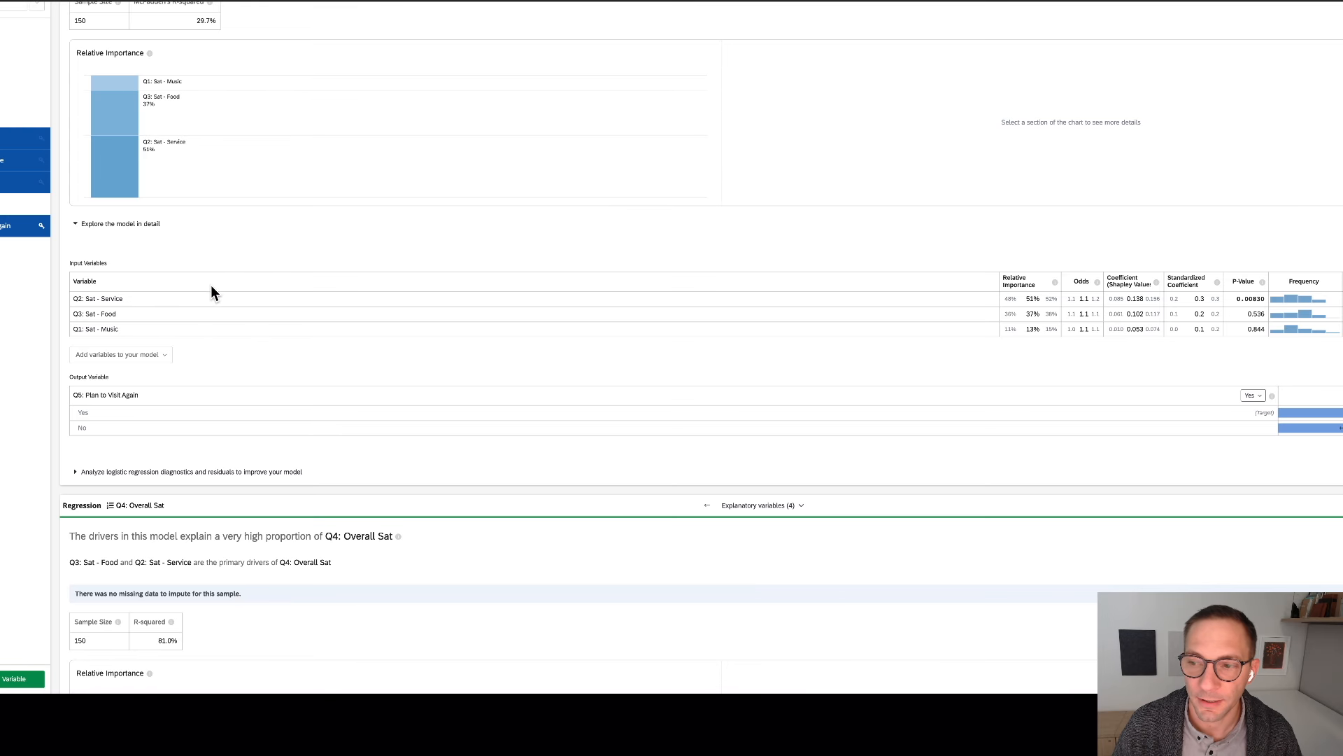
scroll(460, 380, left, 1)
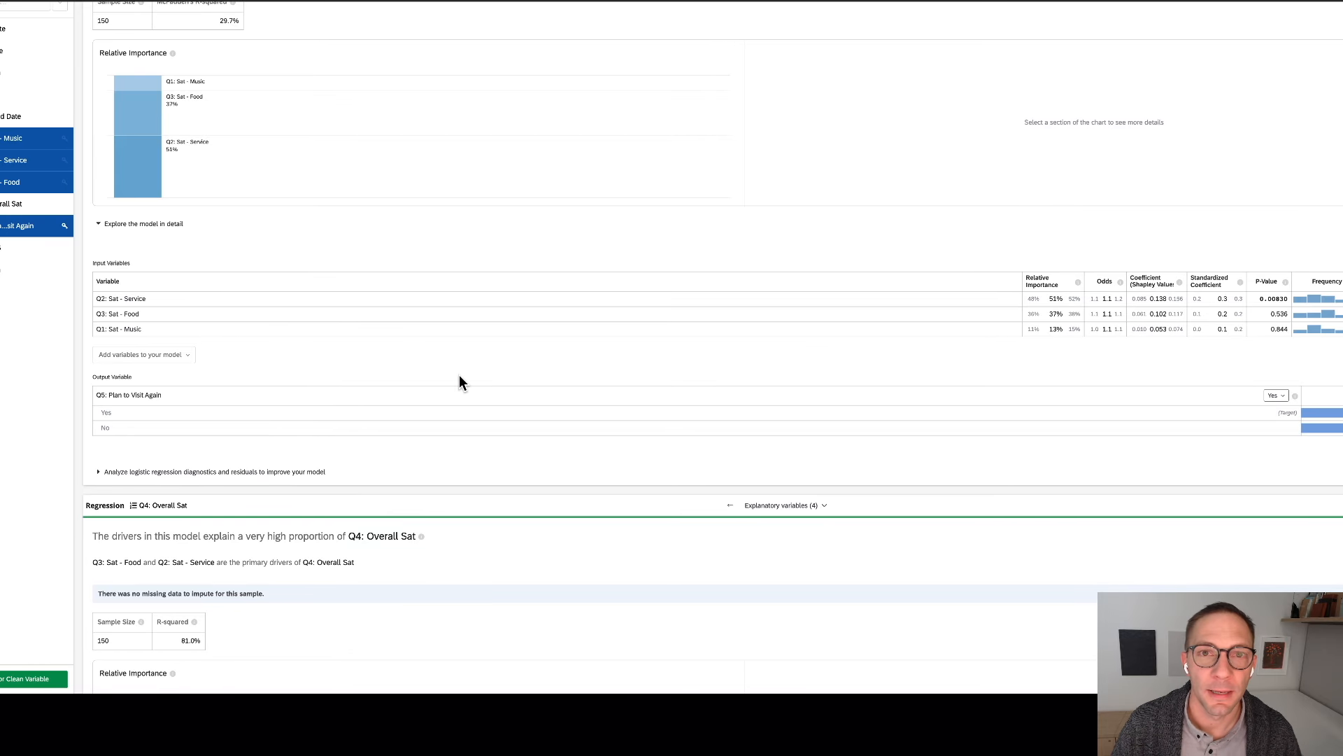
scroll(459, 375, right, 3)
mouse_move(1189, 299)
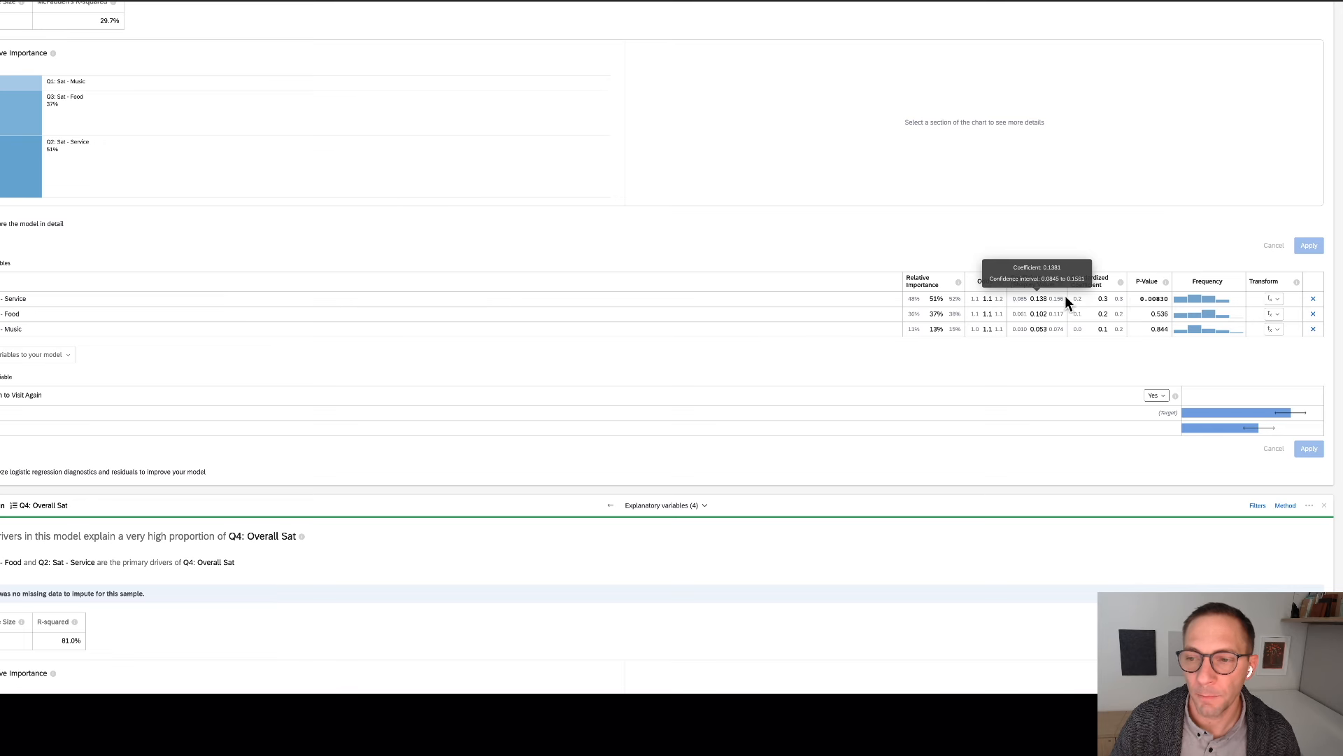
mouse_move(1018, 294)
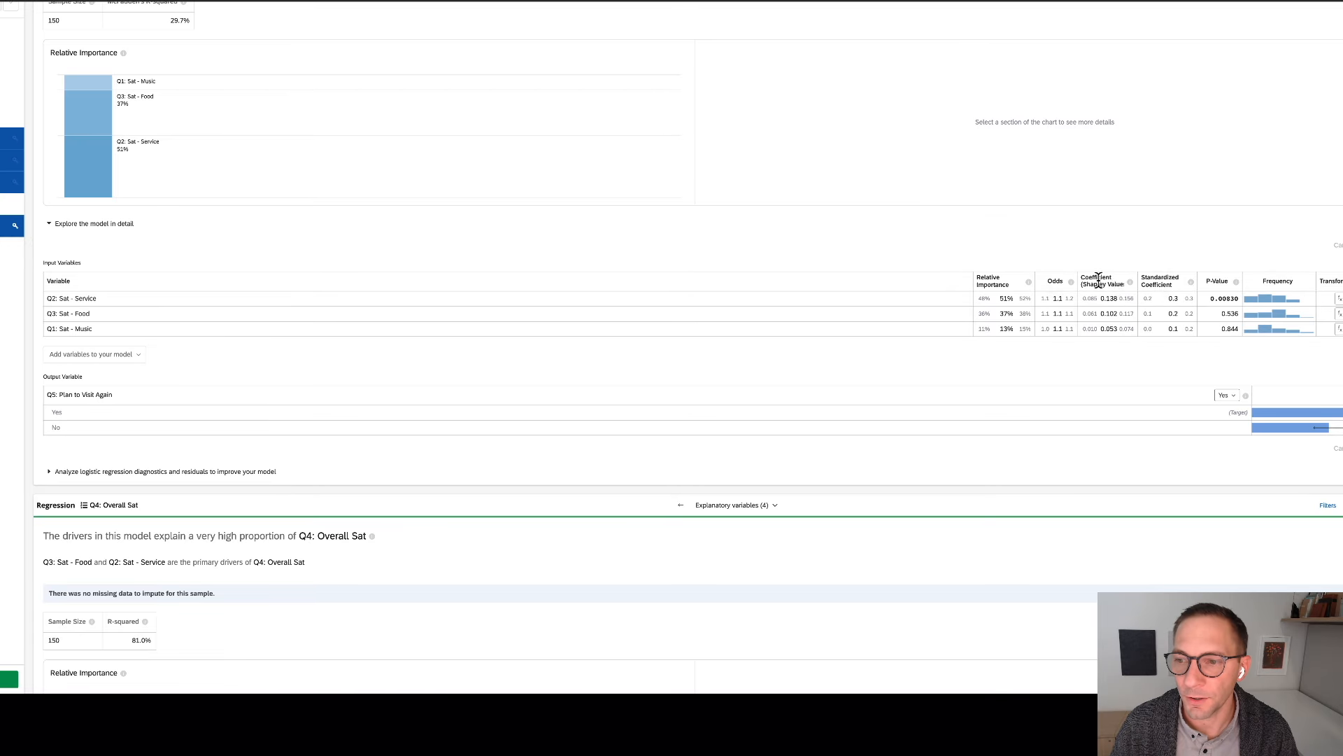
mouse_move(1126, 306)
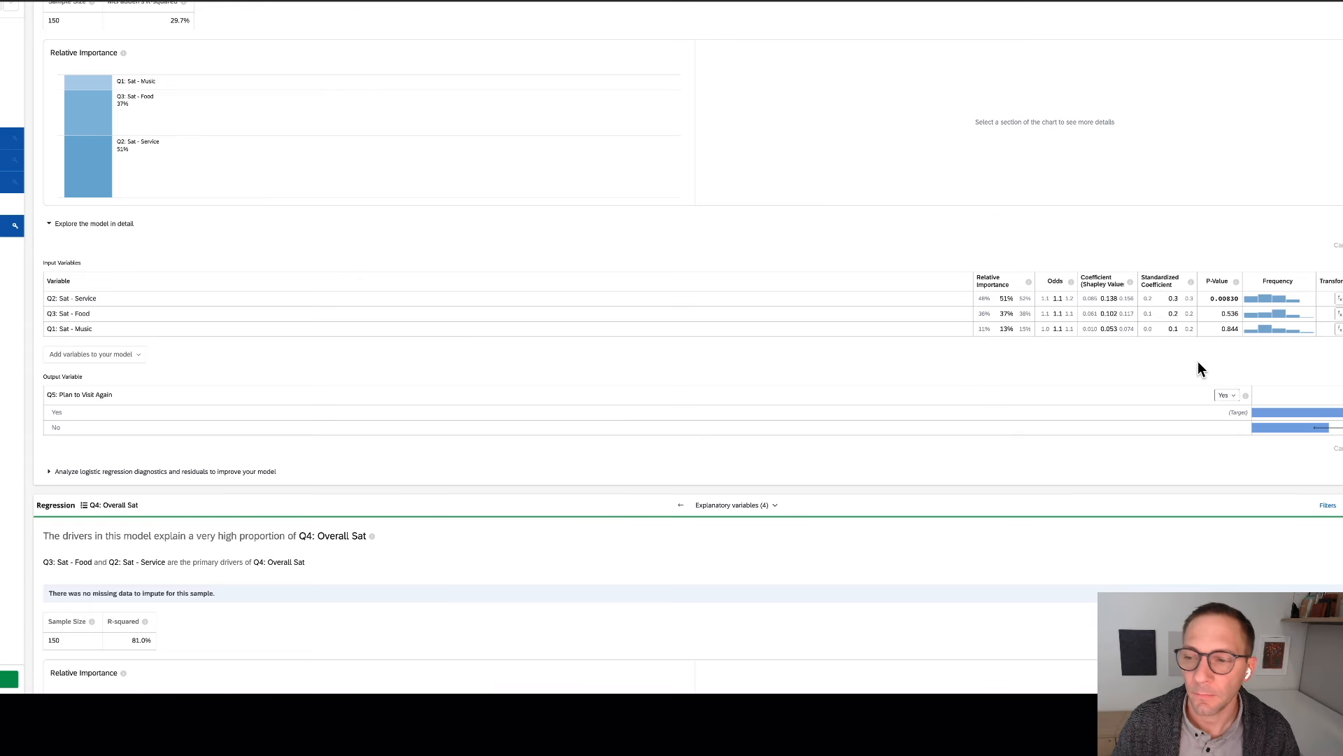
- Set the target of Q5: Plan to Visit Again to No, apply it and examine the drivers' odds and coefficients
click(1226, 396)
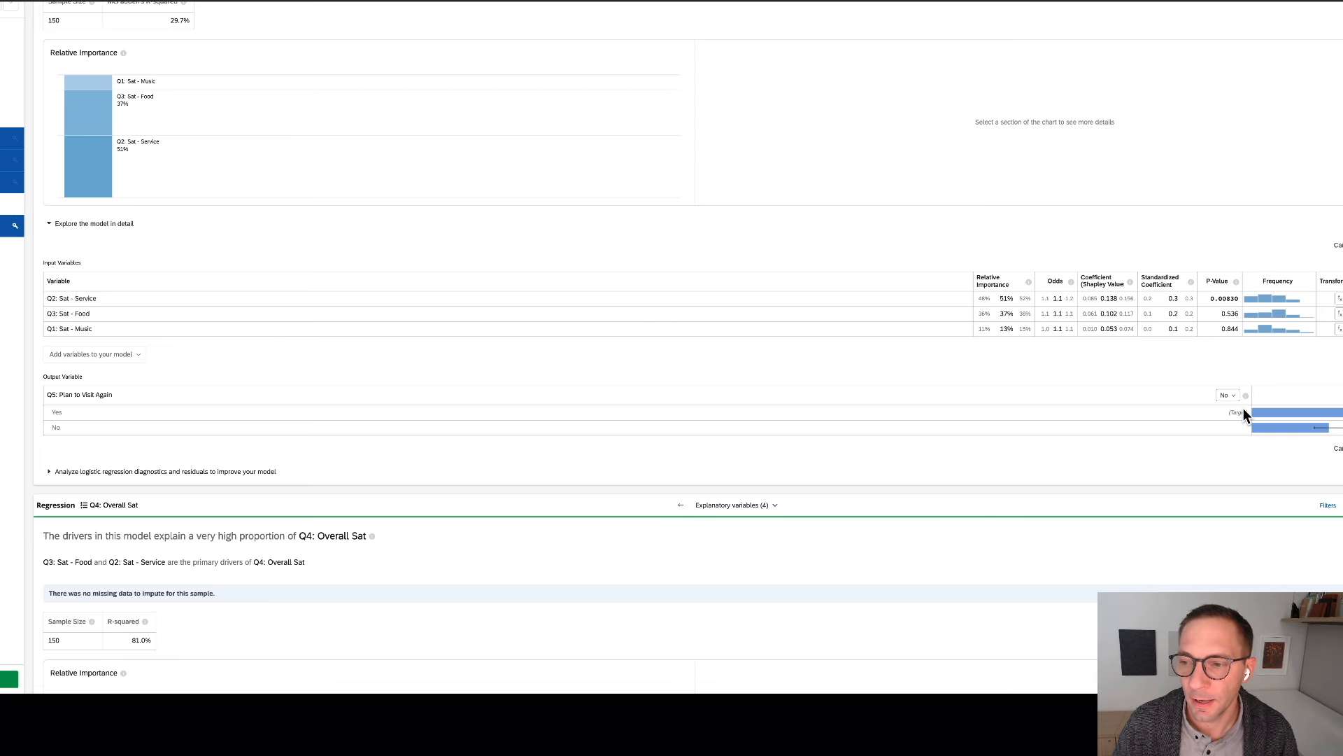
scroll(1177, 410, right, 2)
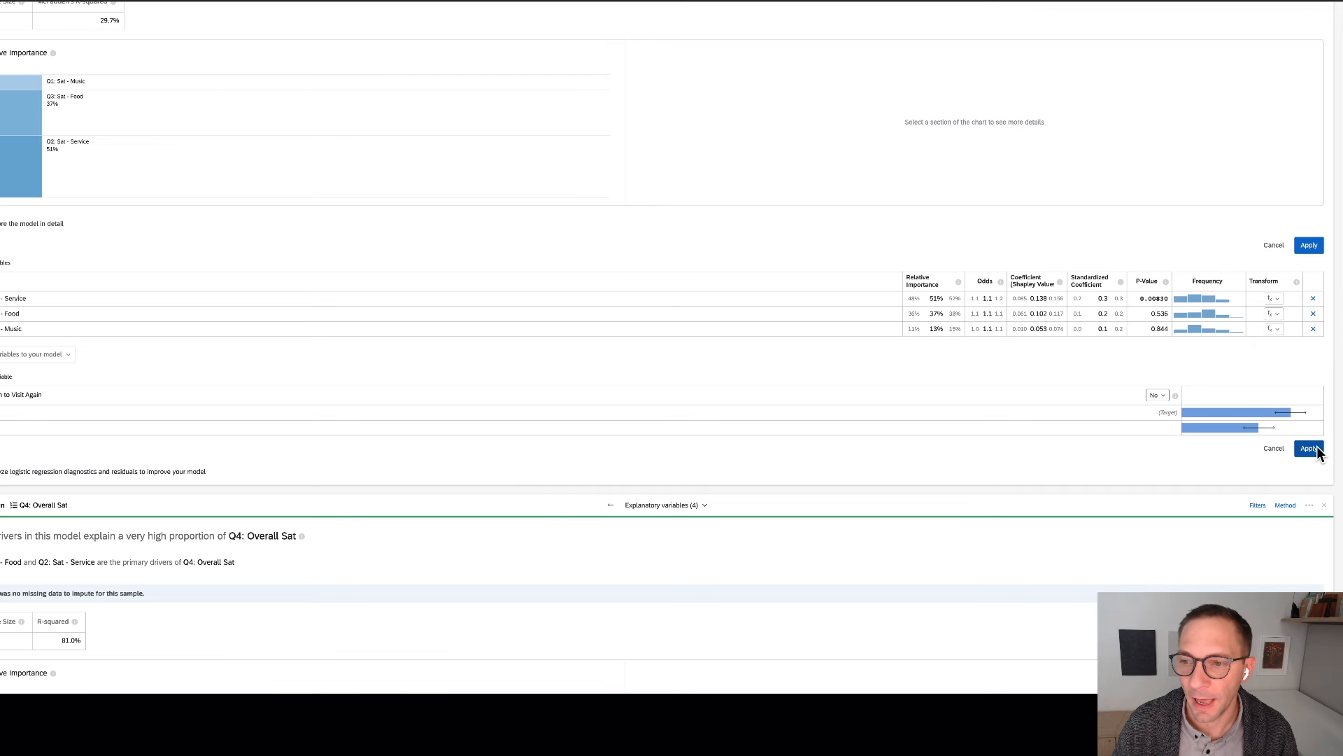
click(1310, 449)
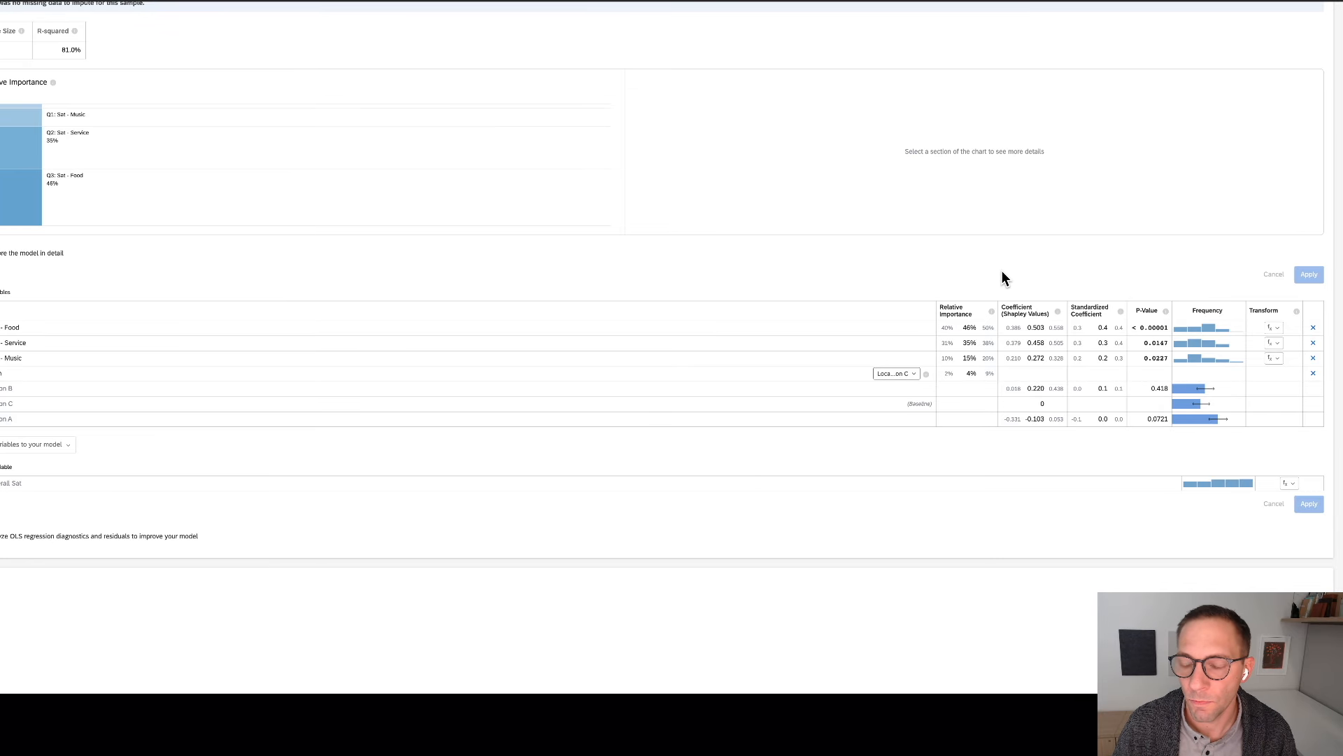
scroll(1001, 270, up, 8)
mouse_move(1035, 298)
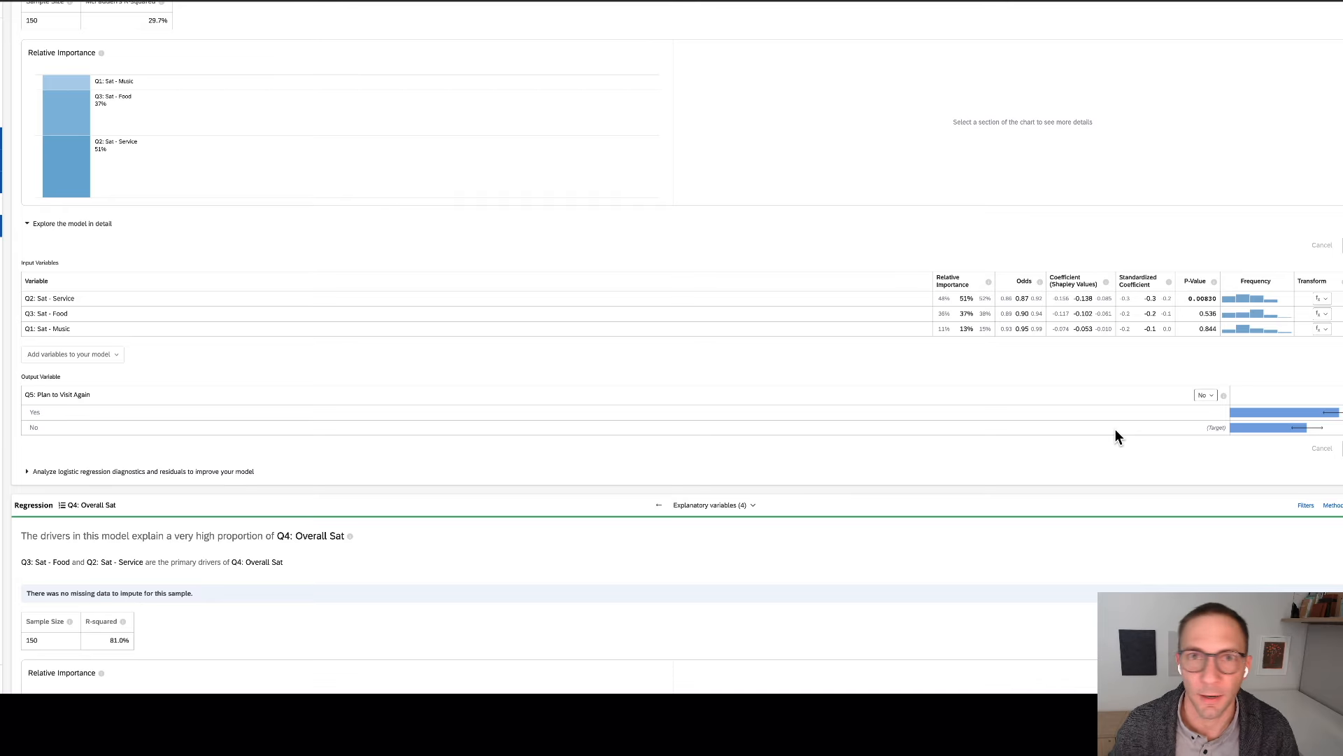
scroll(621, 231, left, 2)
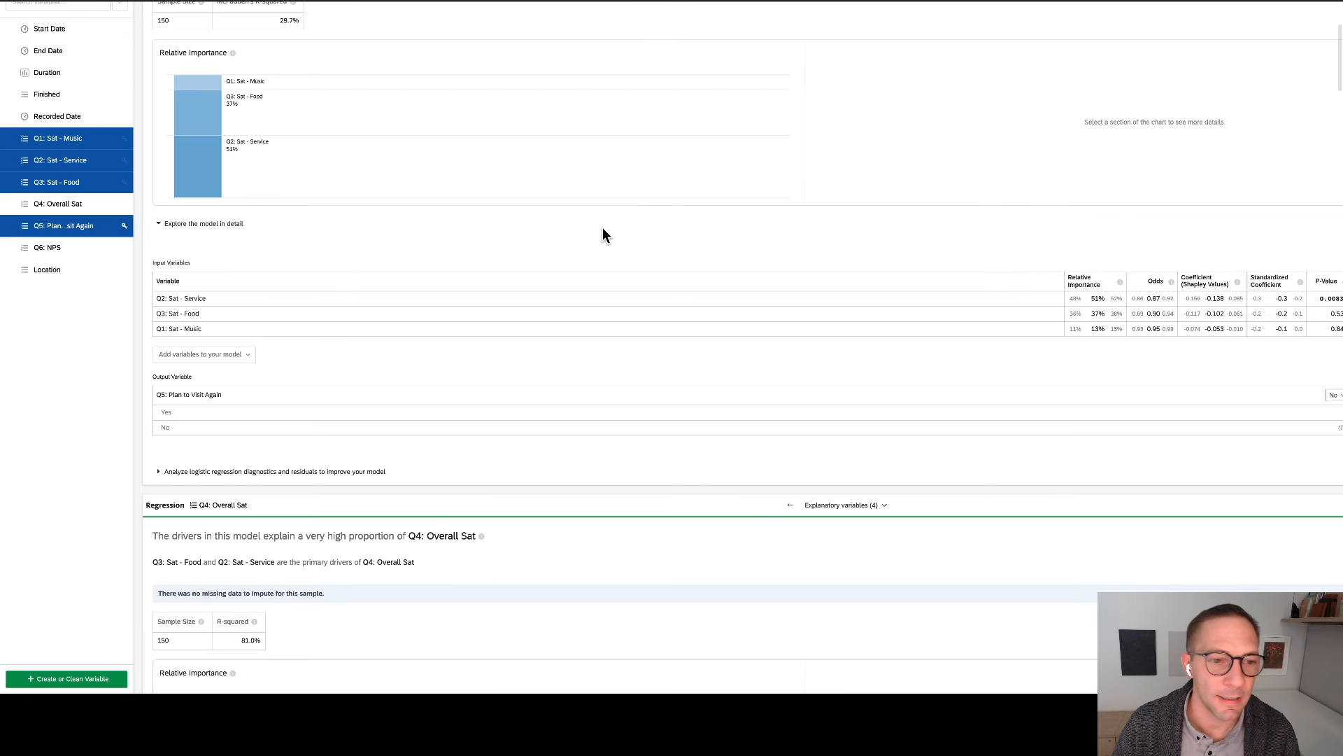
- Add Location as a predictor, run a new regression on Q5: Plan to Visit Again and expand the classification model's details
click(81, 269)
scroll(275, 238, up, 5)
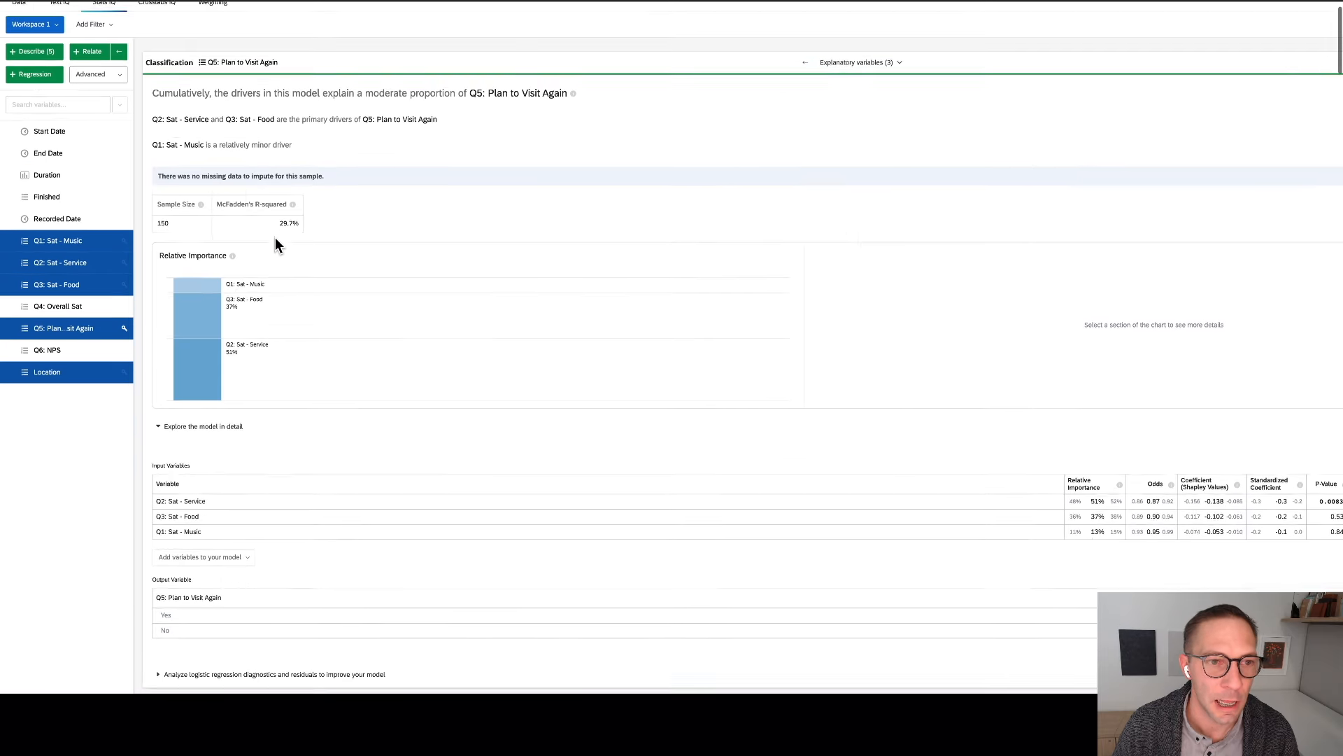
click(35, 91)
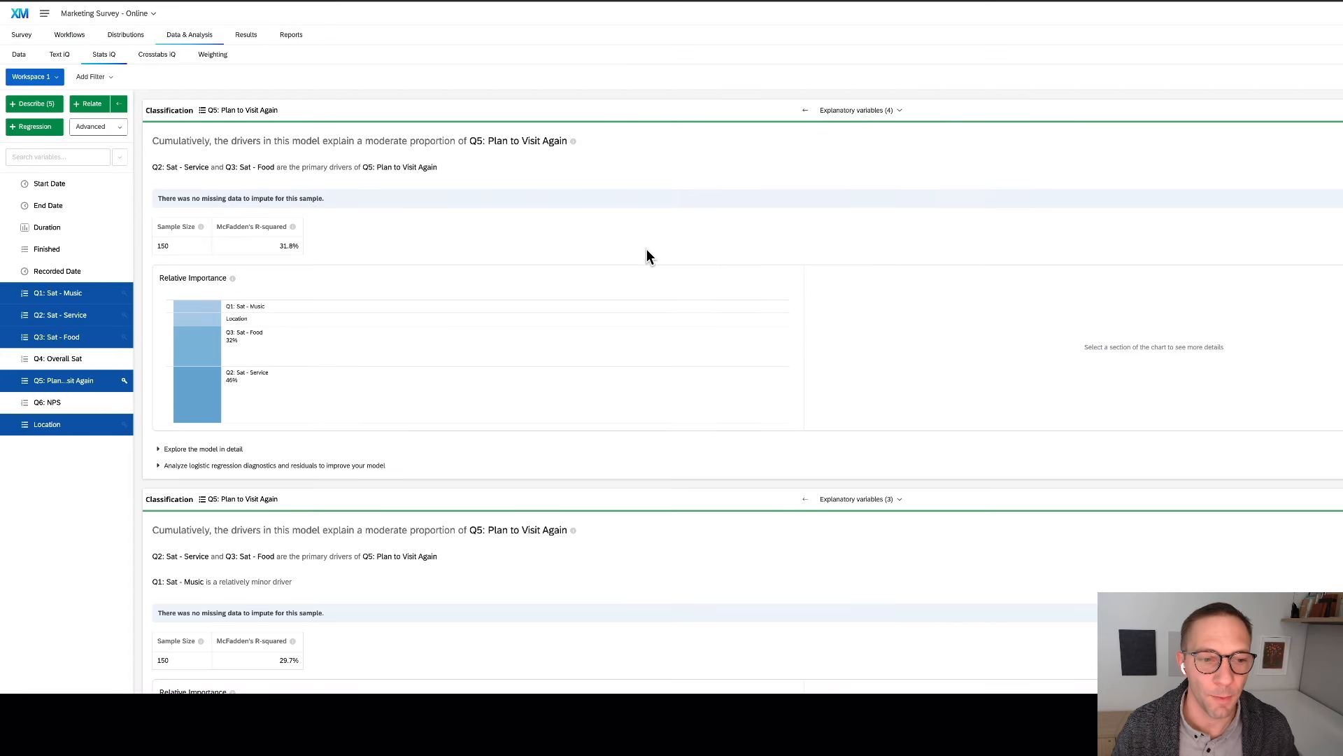
scroll(761, 278, down, 3)
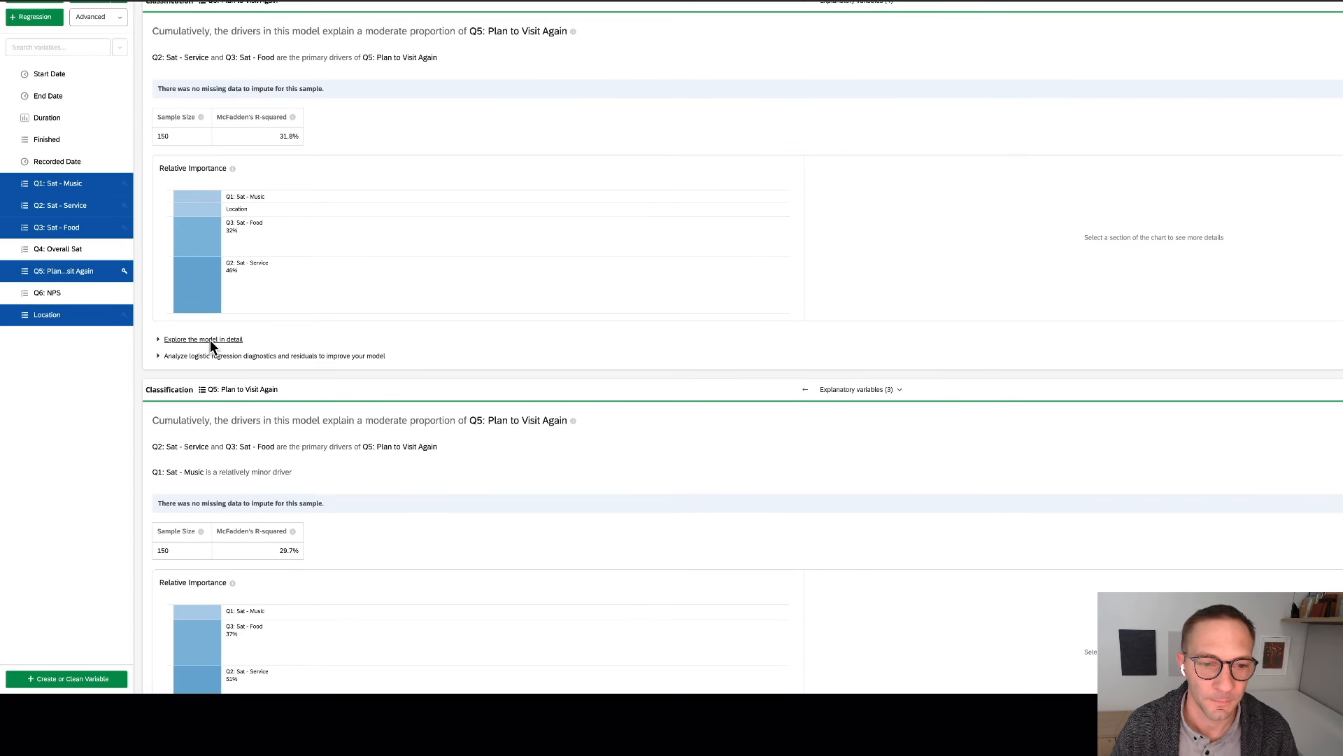
click(203, 339)
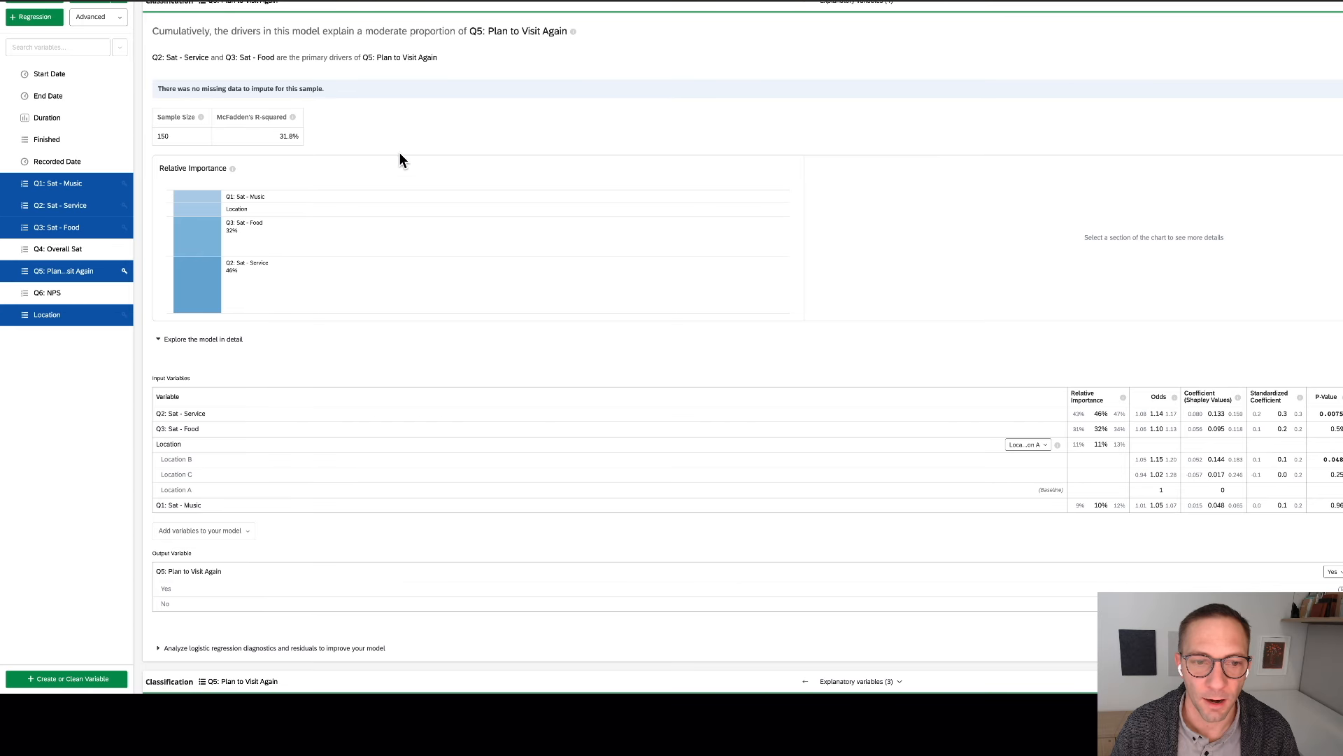
- Examine the odds, coefficients and p-values of the satisfaction ratings and of Locations B and C against the Location A baseline
scroll(459, 232, down, 3)
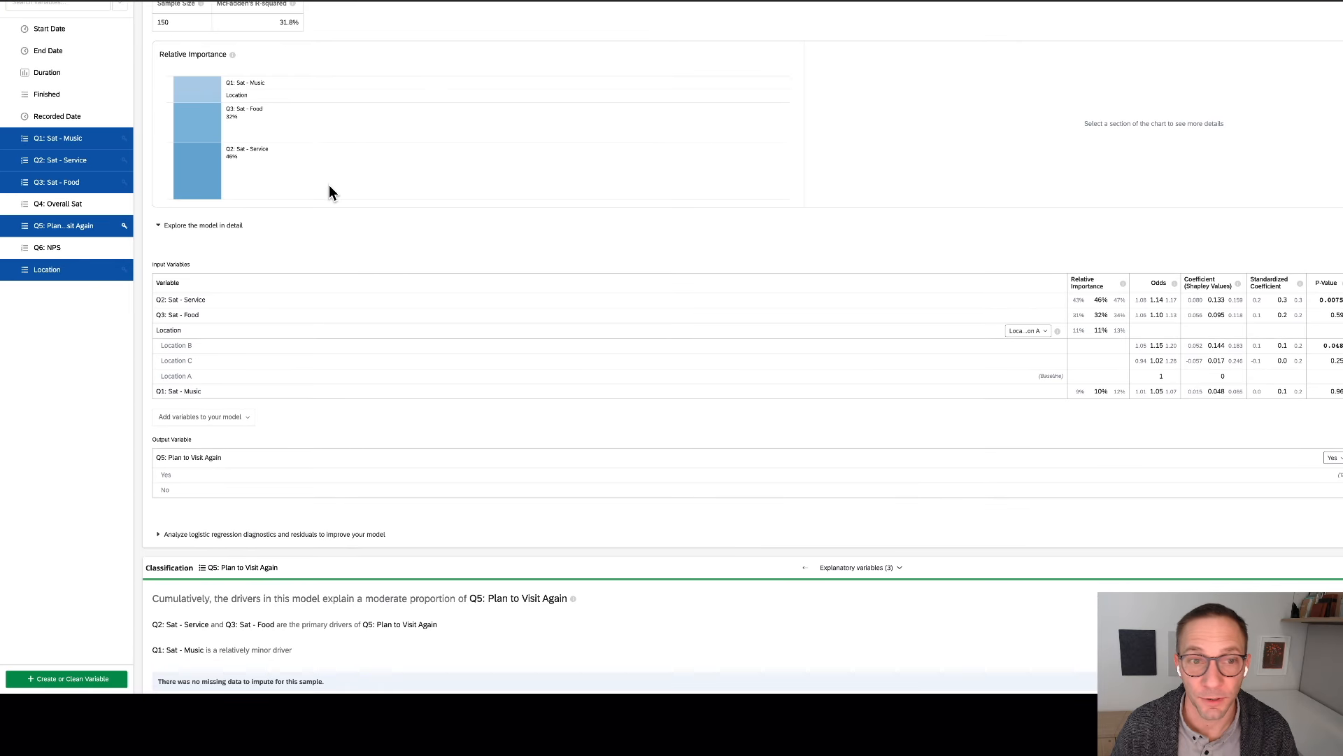
scroll(541, 278, right, 2)
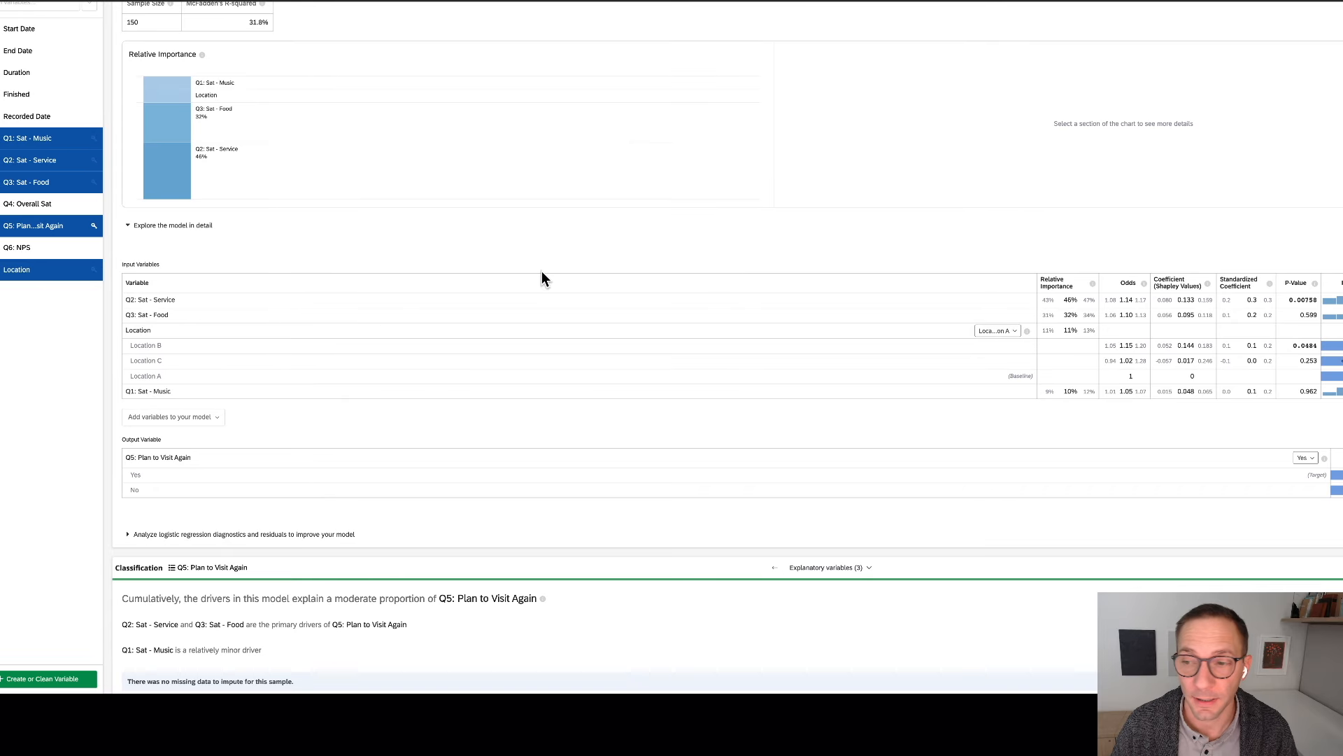
scroll(542, 278, right, 2)
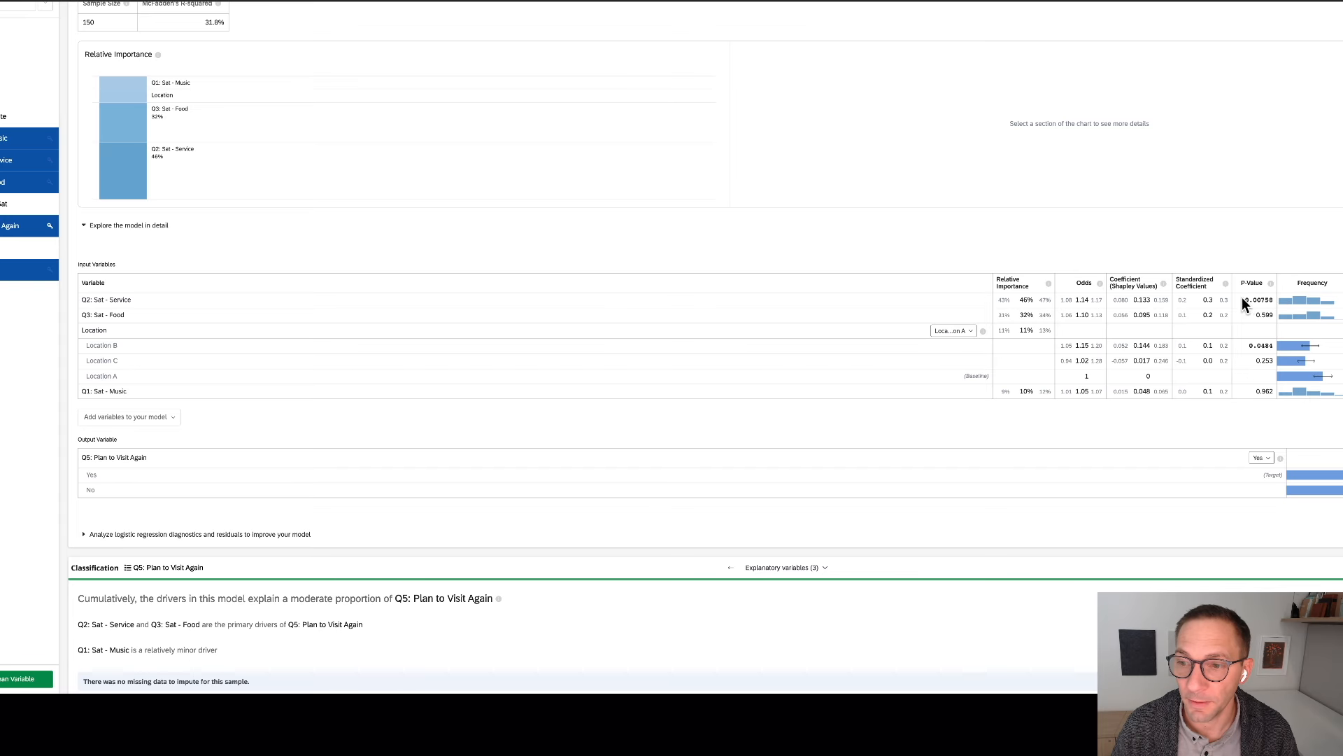
scroll(1205, 312, down, 5)
scroll(1205, 312, down, 2)
scroll(1204, 311, up, 7)
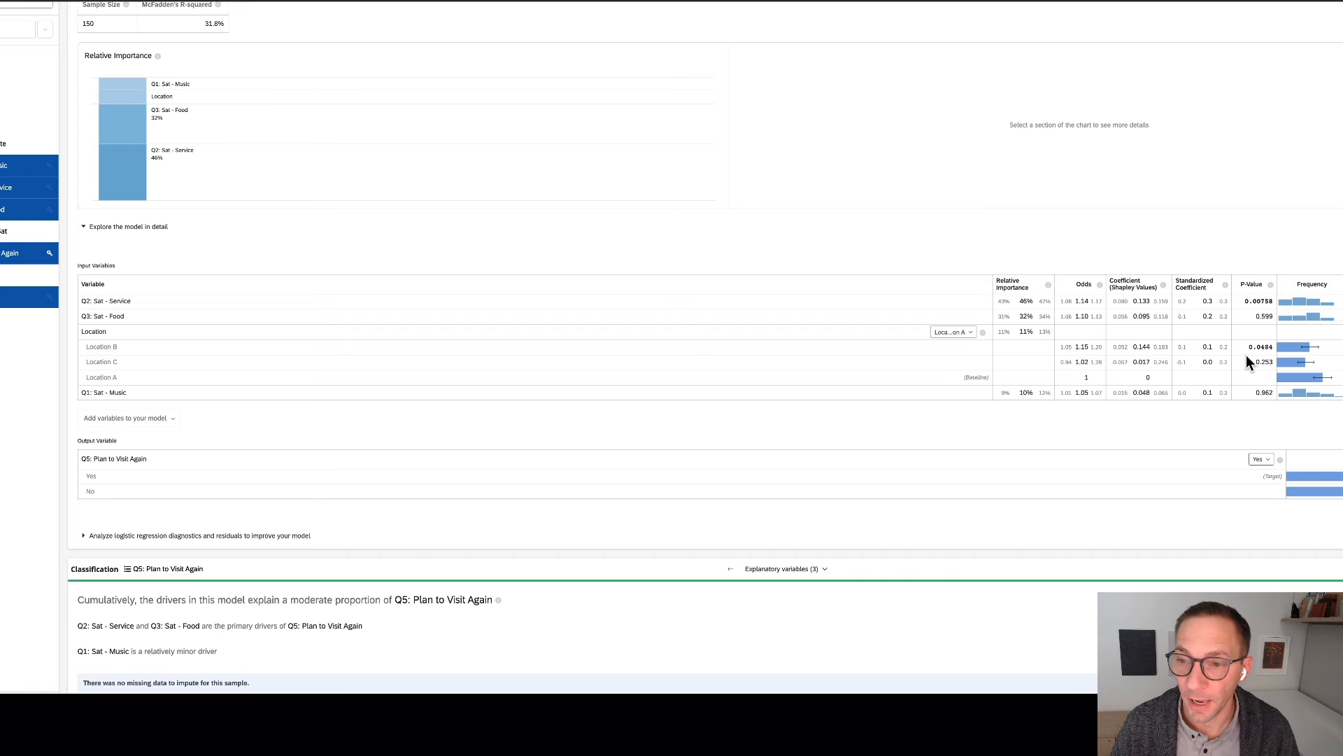
scroll(1246, 354, down, 1)
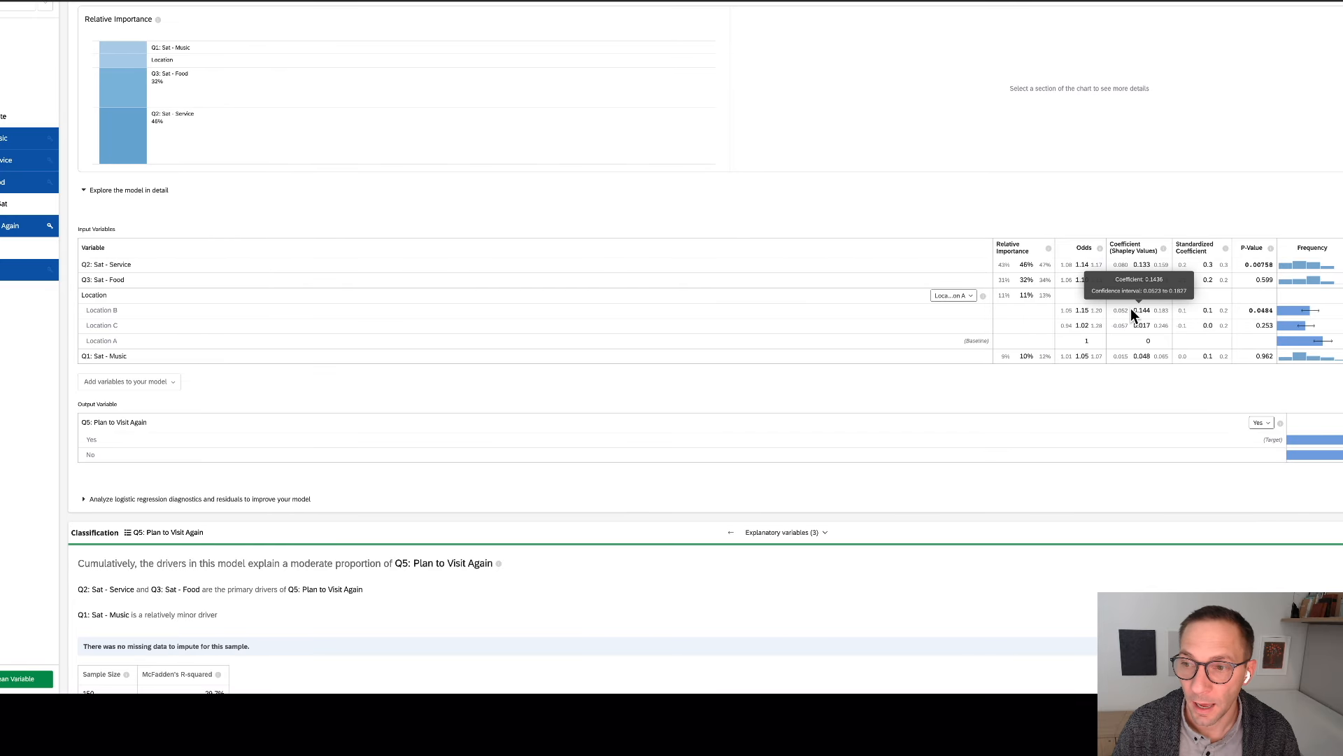
mouse_move(1140, 309)
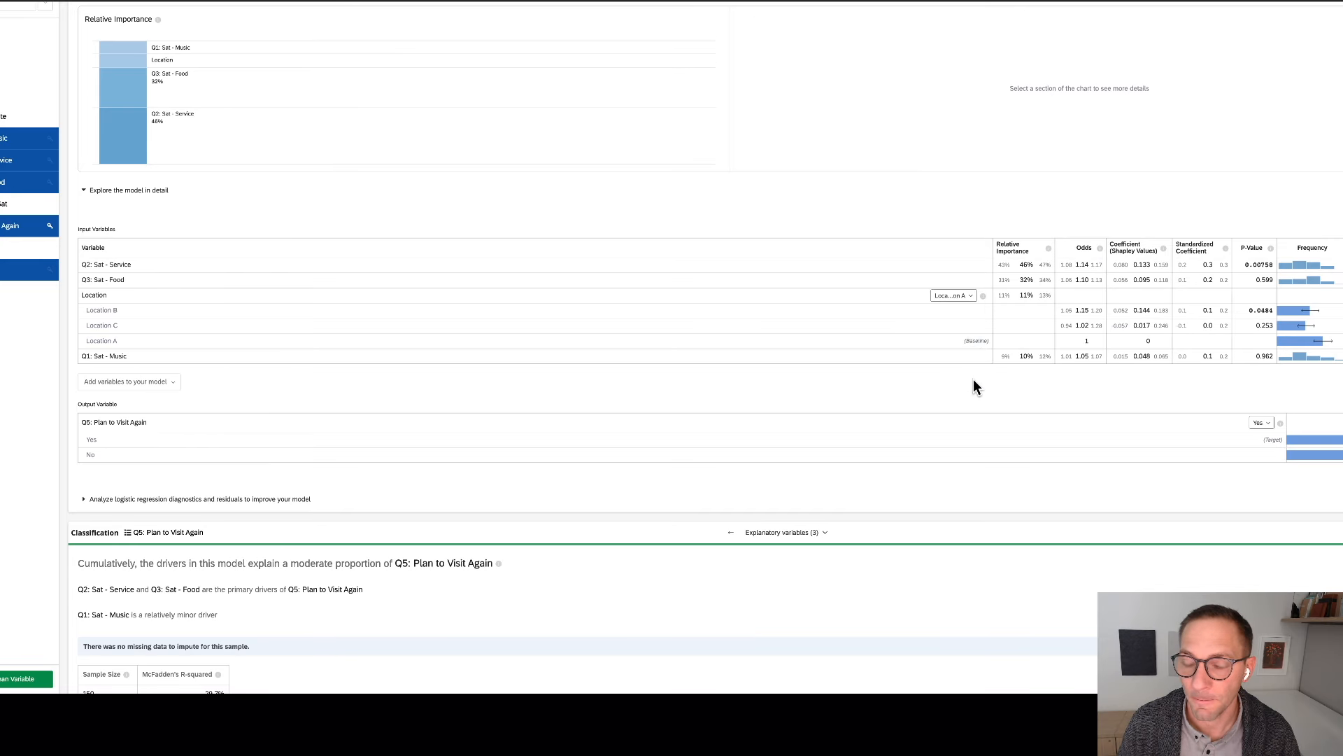
- Change the Location baseline to Location B, apply it and examine the odds, coefficients and p-values for Locations A and C
click(967, 296)
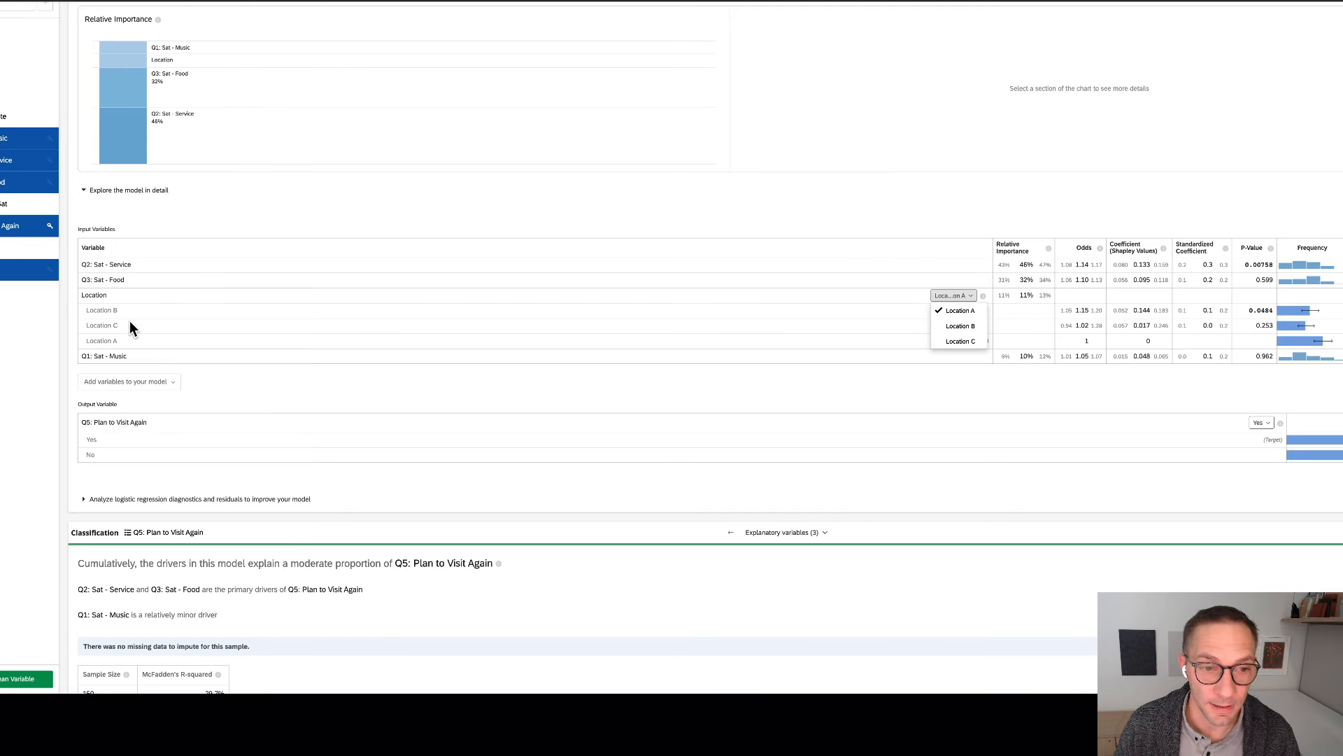
click(971, 326)
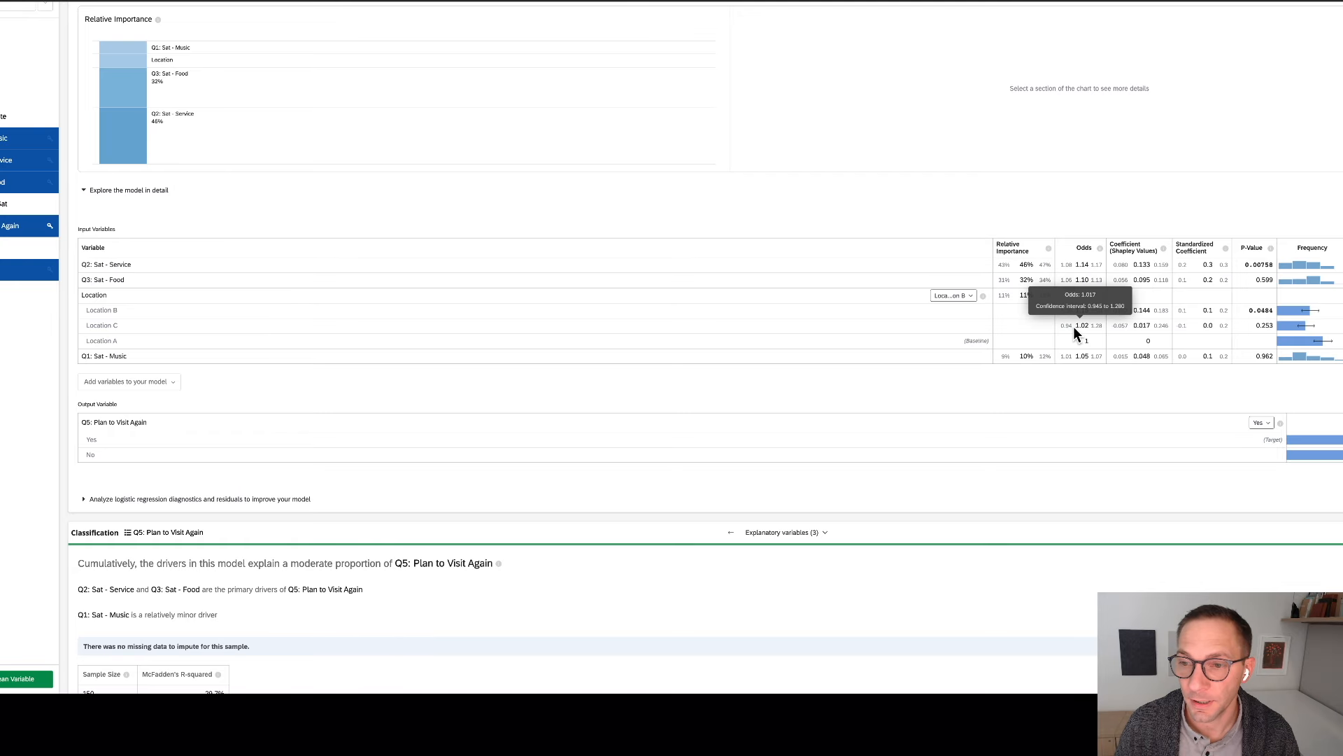
click(1307, 212)
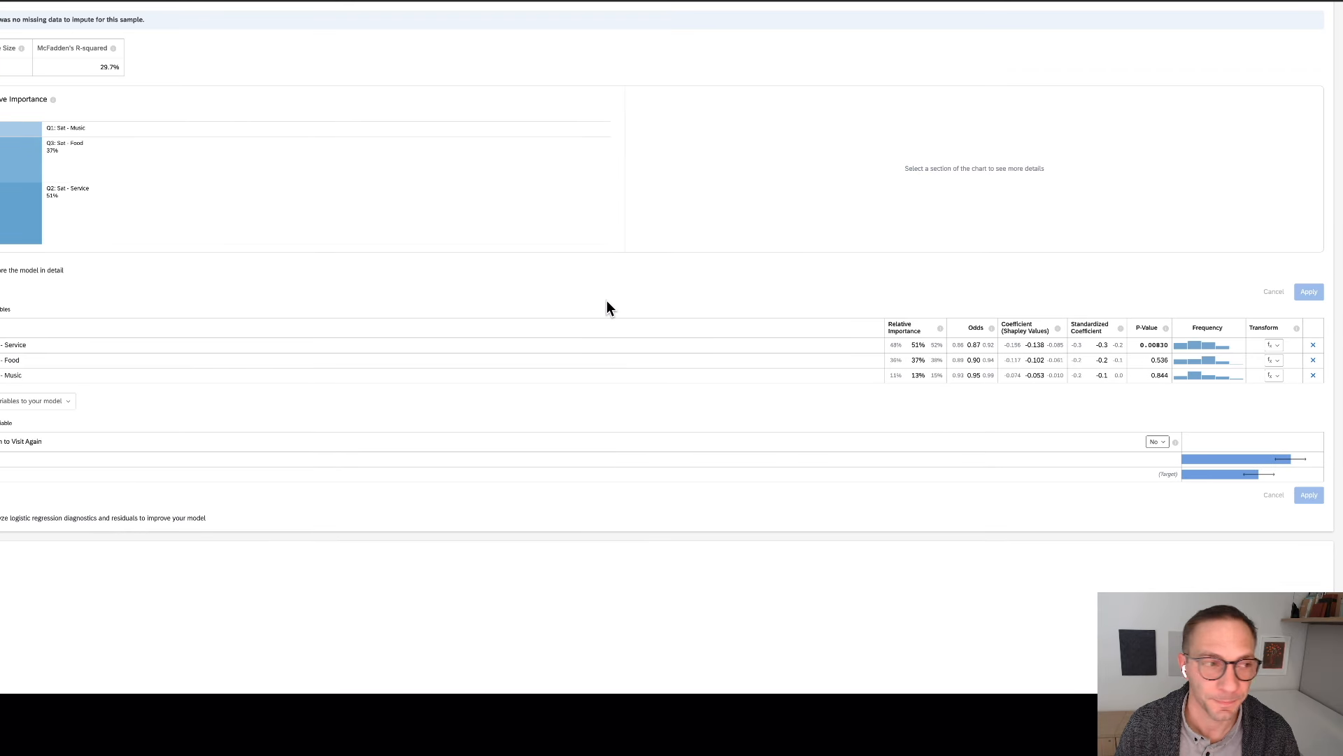
scroll(606, 301, up, 9)
scroll(525, 291, left, 3)
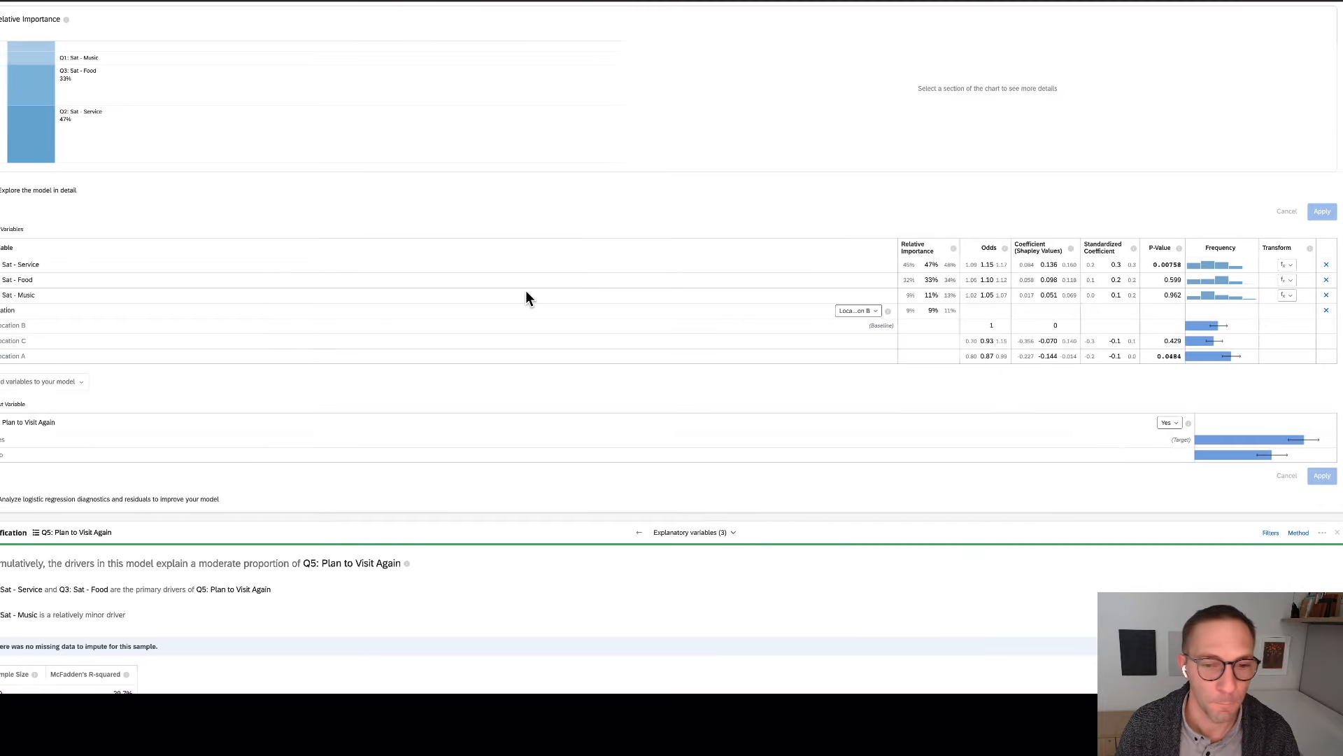
scroll(523, 291, right, 1)
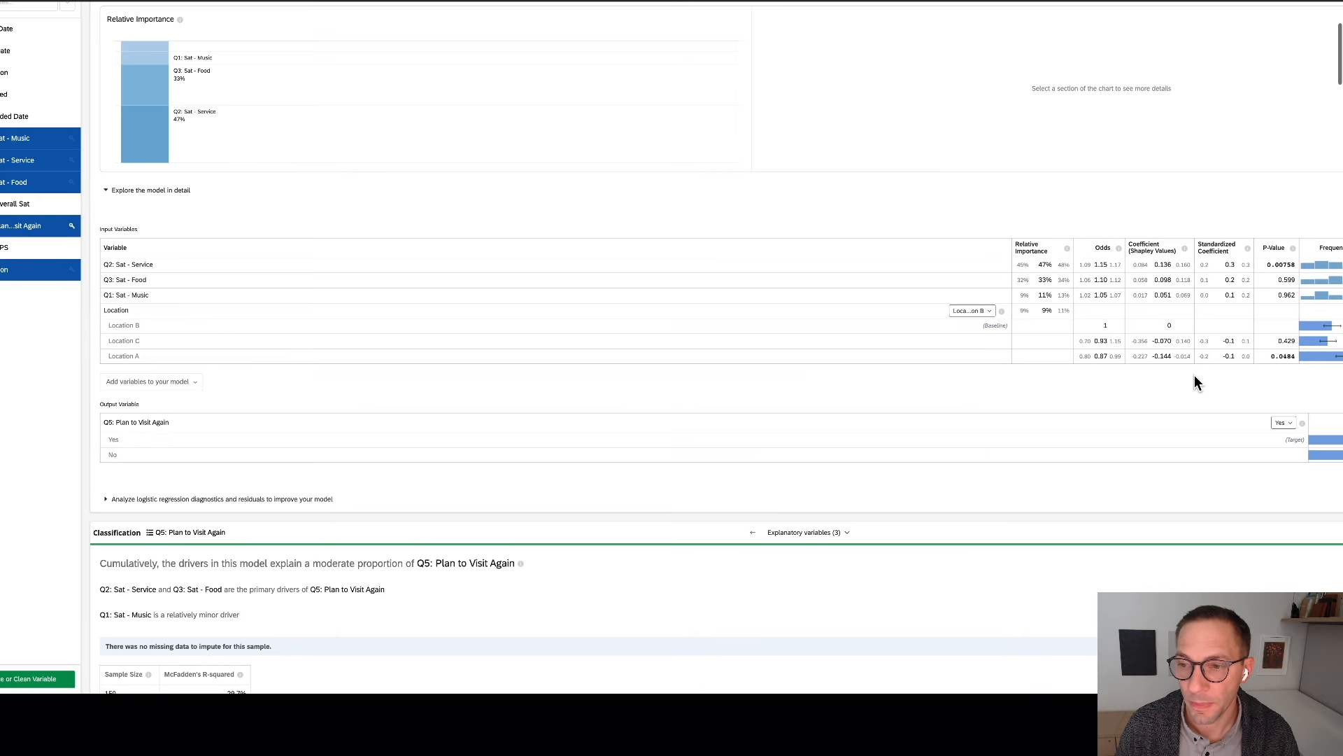
scroll(1194, 378, right, 2)
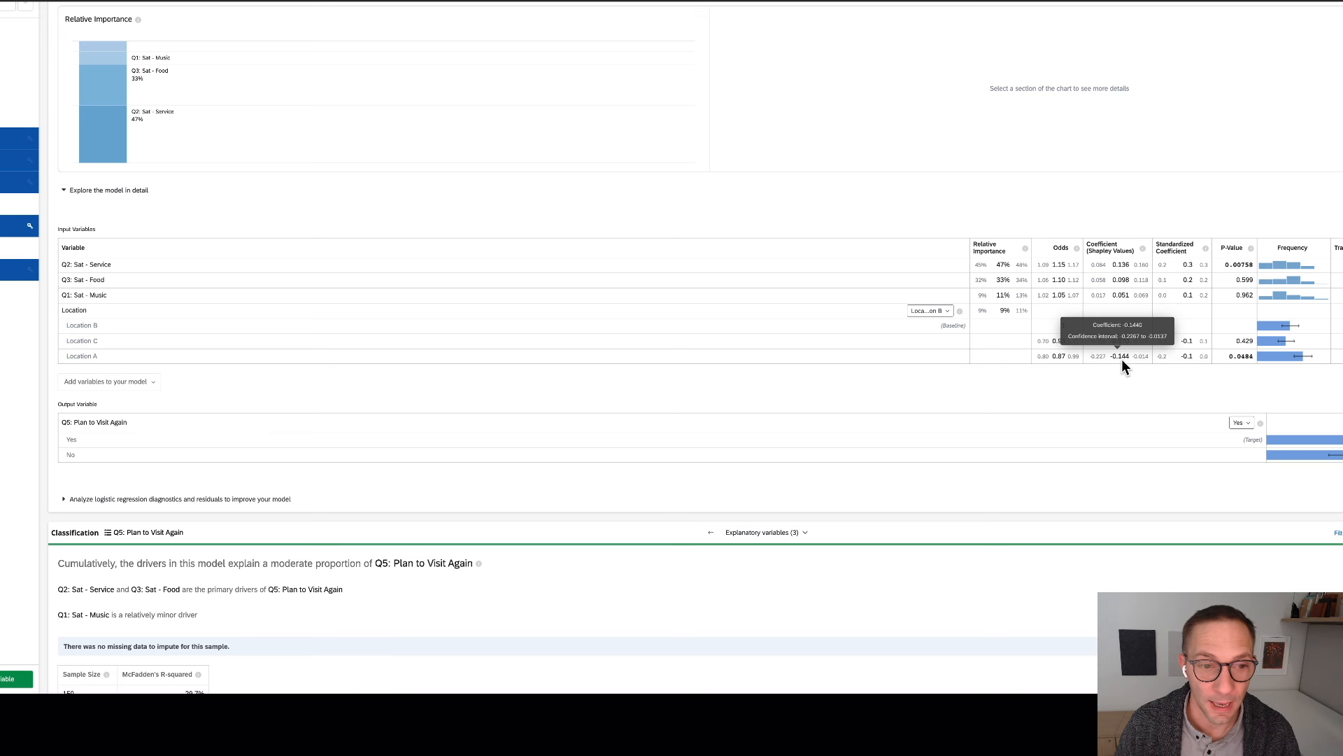
scroll(1106, 380, left, 1)
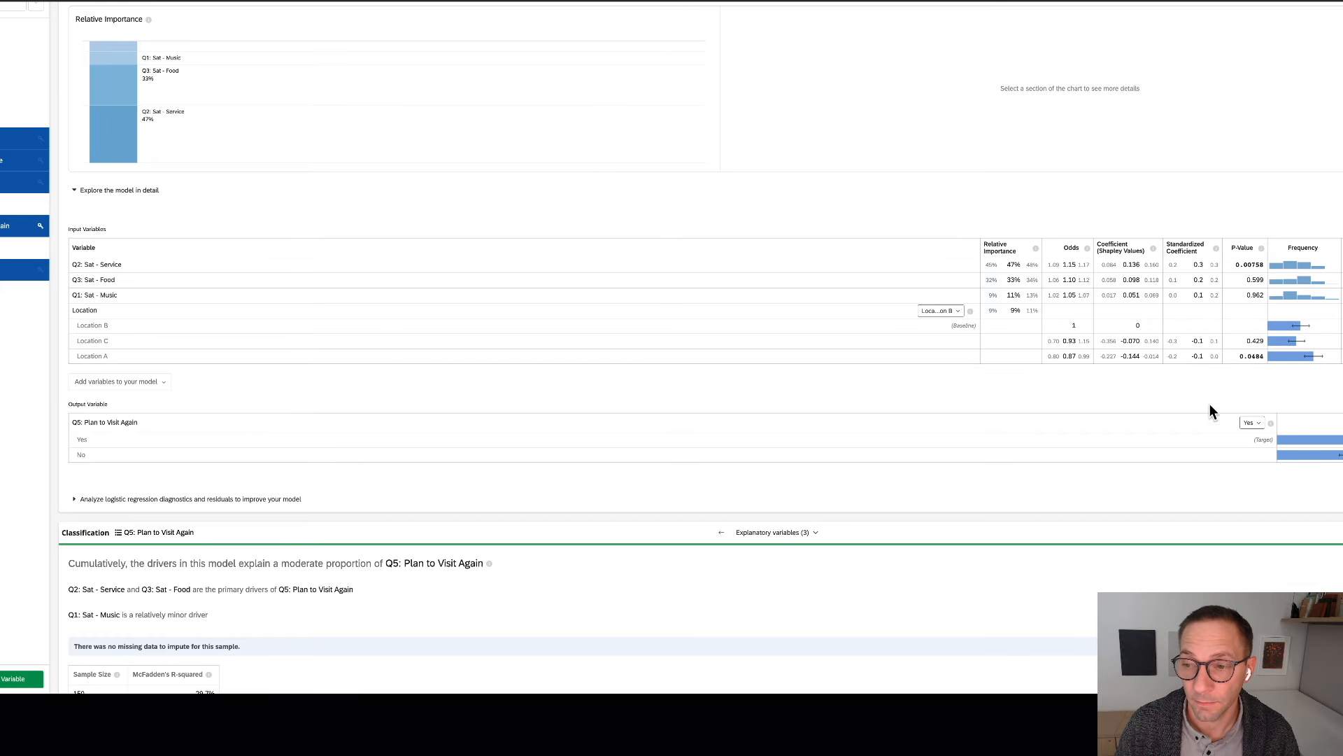
- Try the Q5: Plan to Visit Again model with its target set to No and apply the change
click(1253, 423)
click(1256, 453)
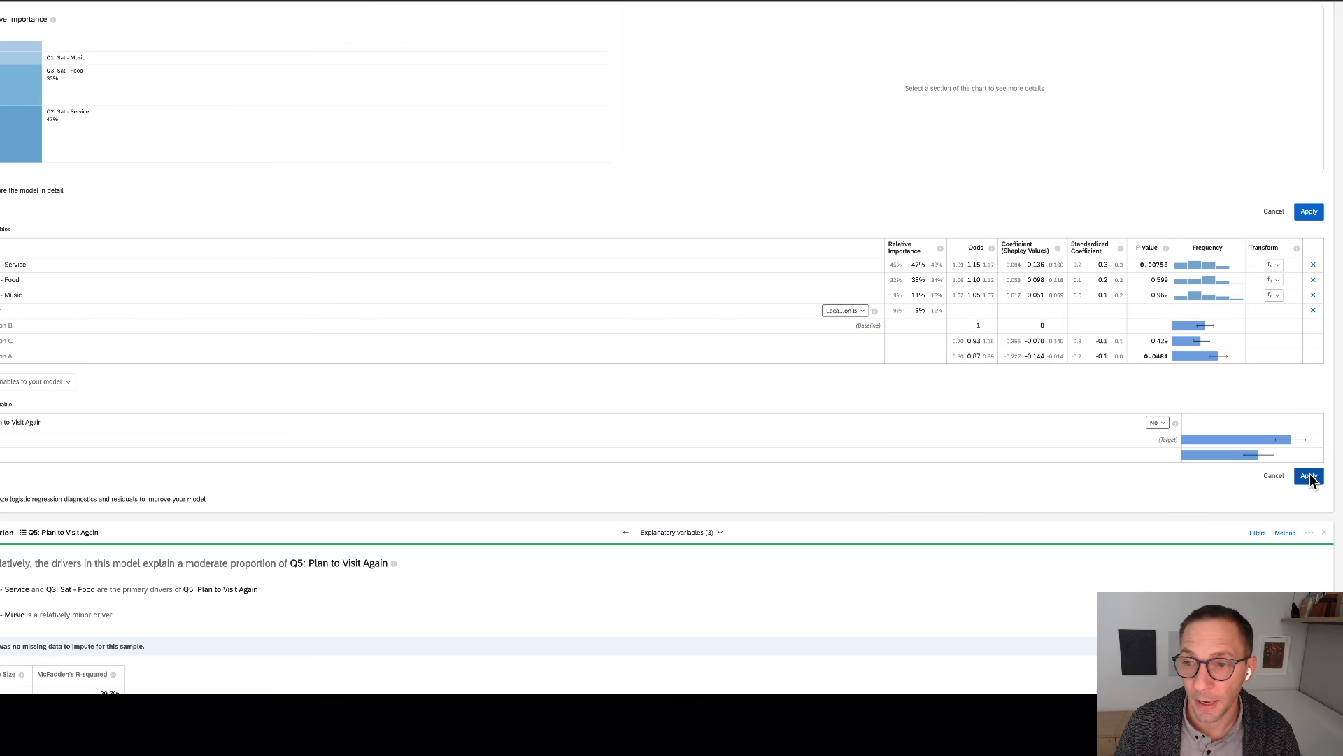
click(1309, 478)
mouse_move(968, 345)
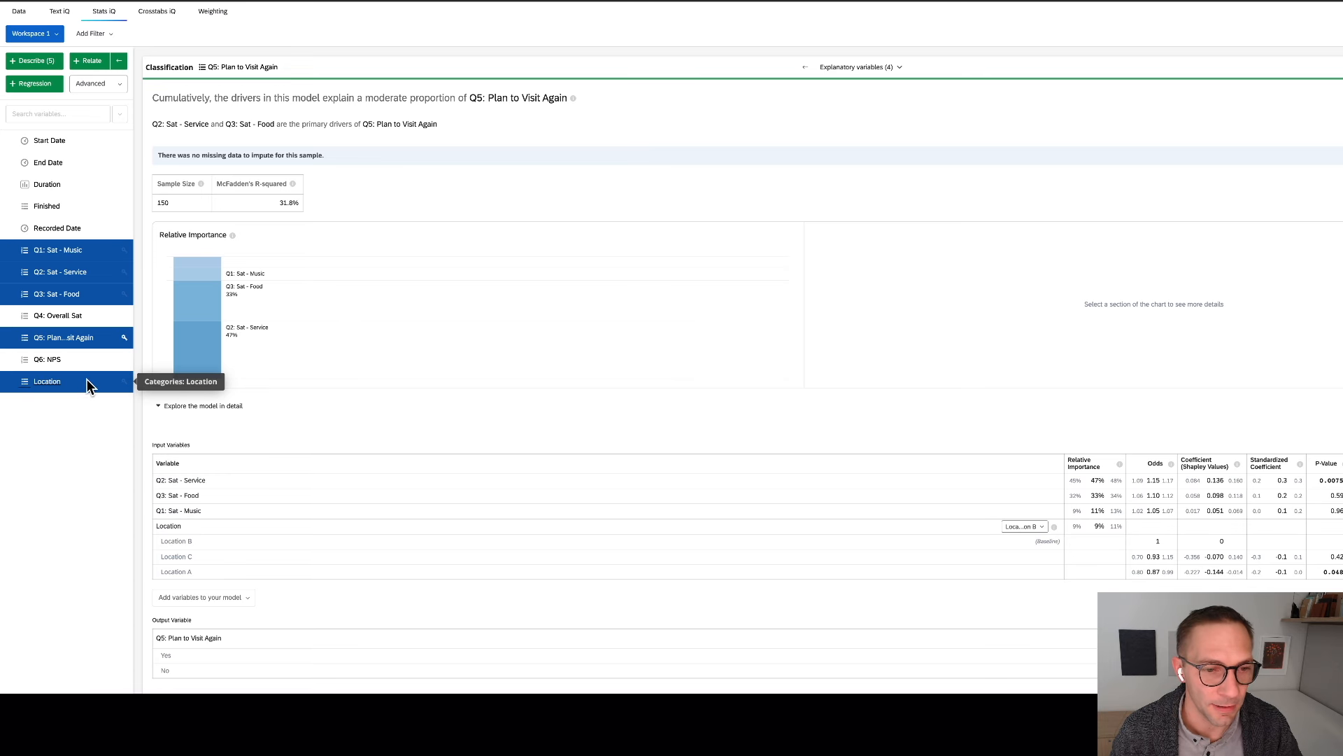
- Deselect Q5: Plan to Visit Again, make Location the key variable and run a regression with the Q1, Q2 and Q3 satisfaction ratings
click(13, 342)
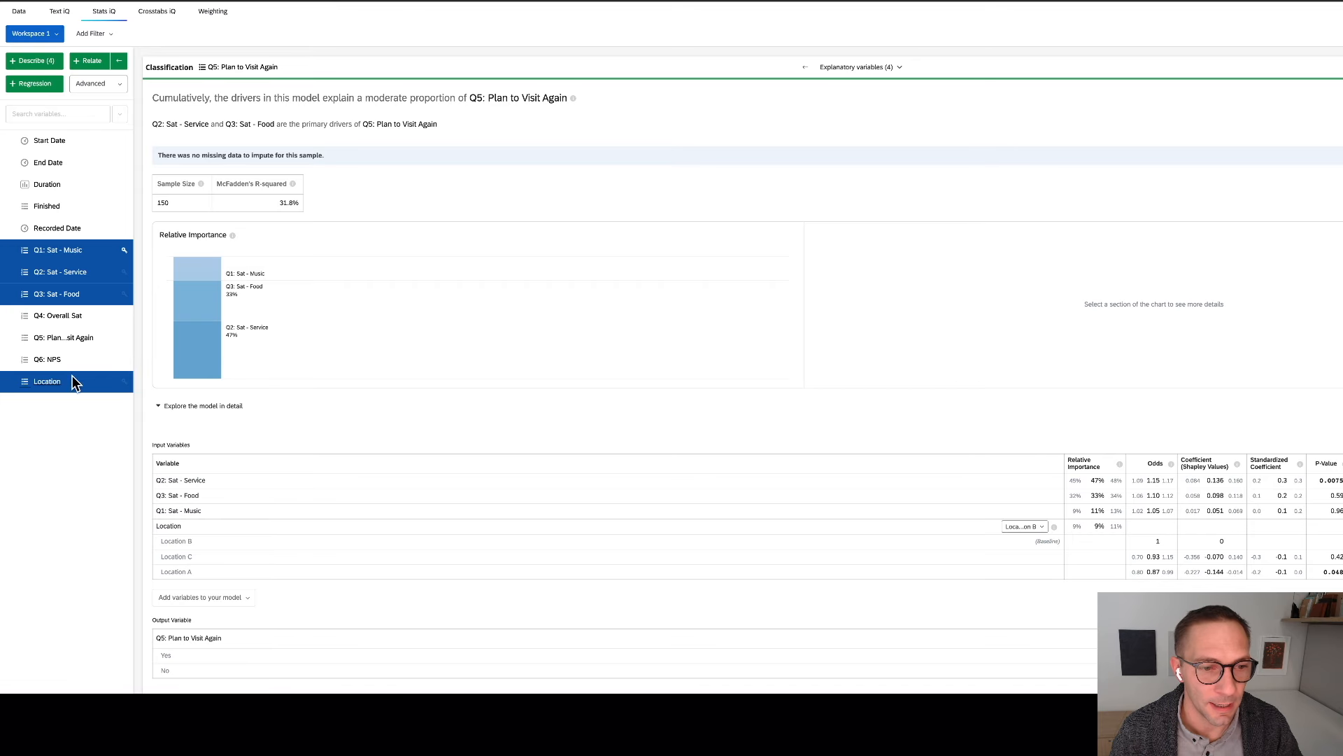
click(123, 381)
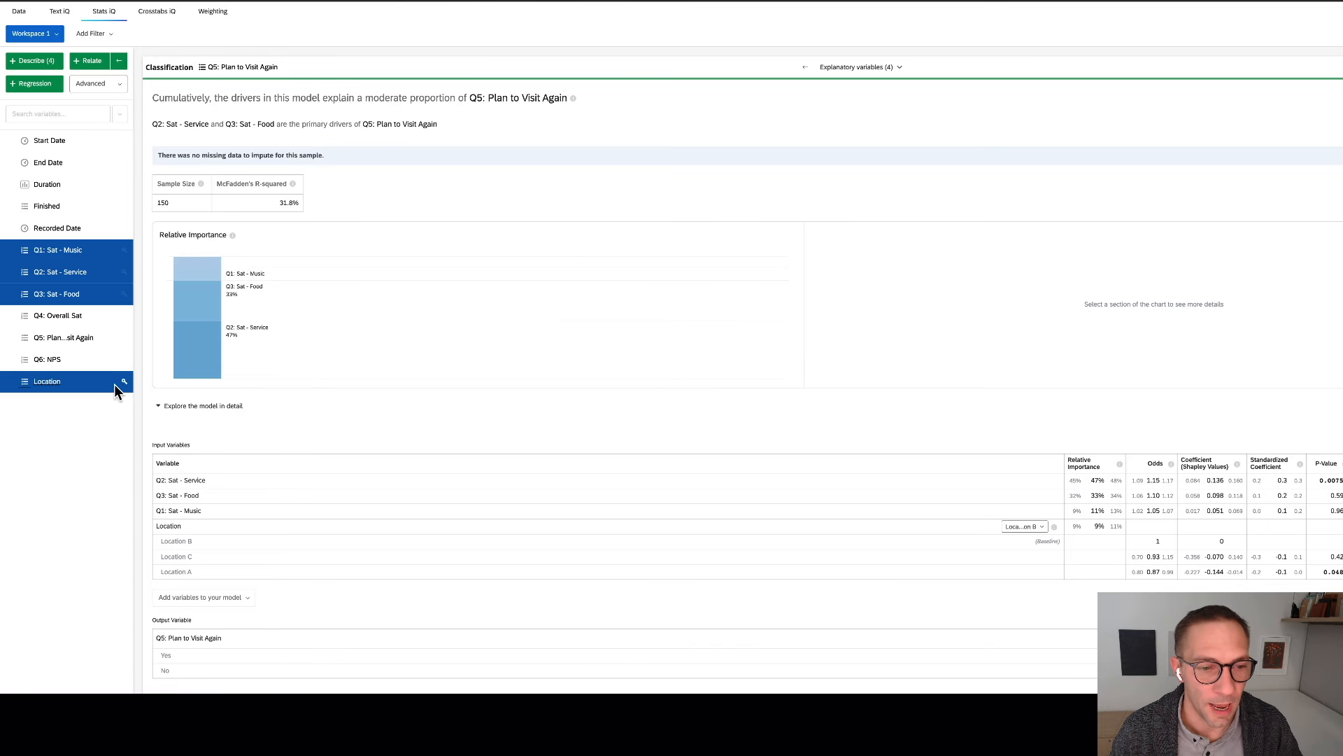
click(28, 85)
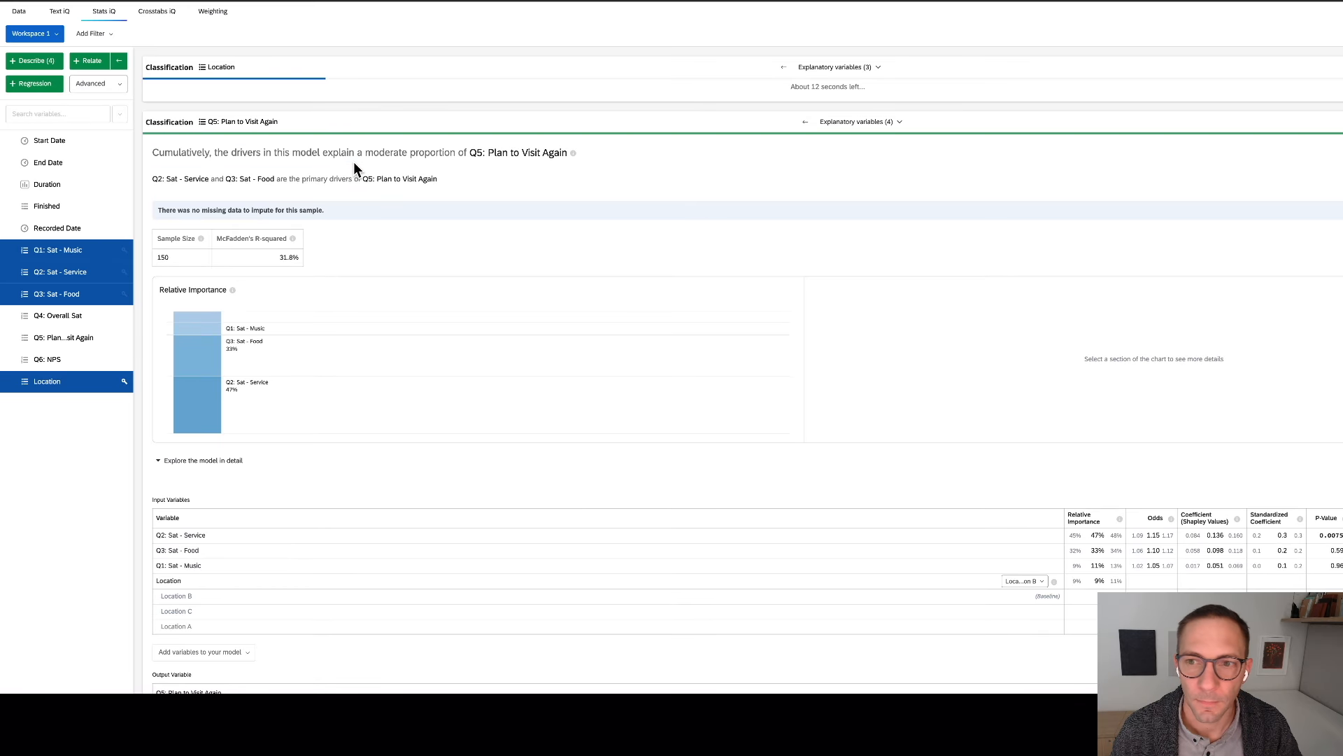
- Review the Location model's R-squared and relative importance, and expand its details to examine the three ratings' odds, coefficients and p-values
scroll(571, 322, down, 2)
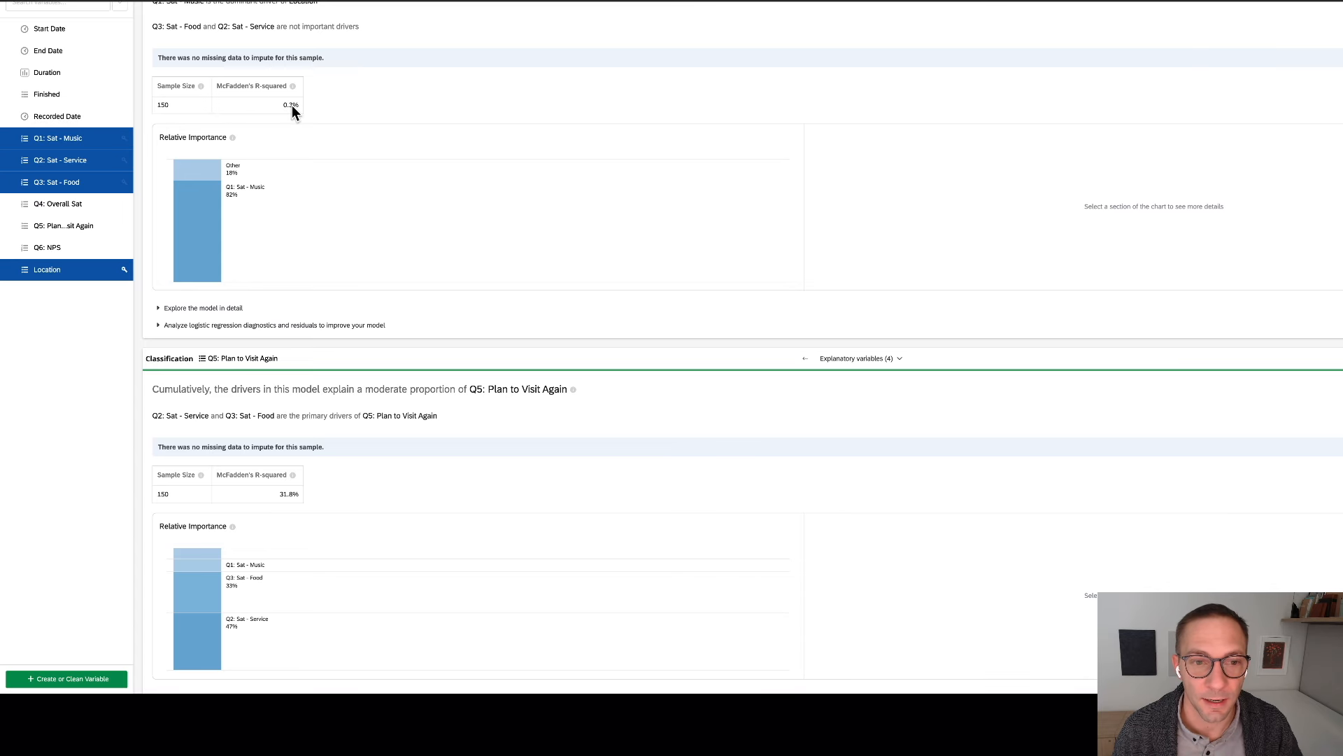
scroll(317, 171, up, 2)
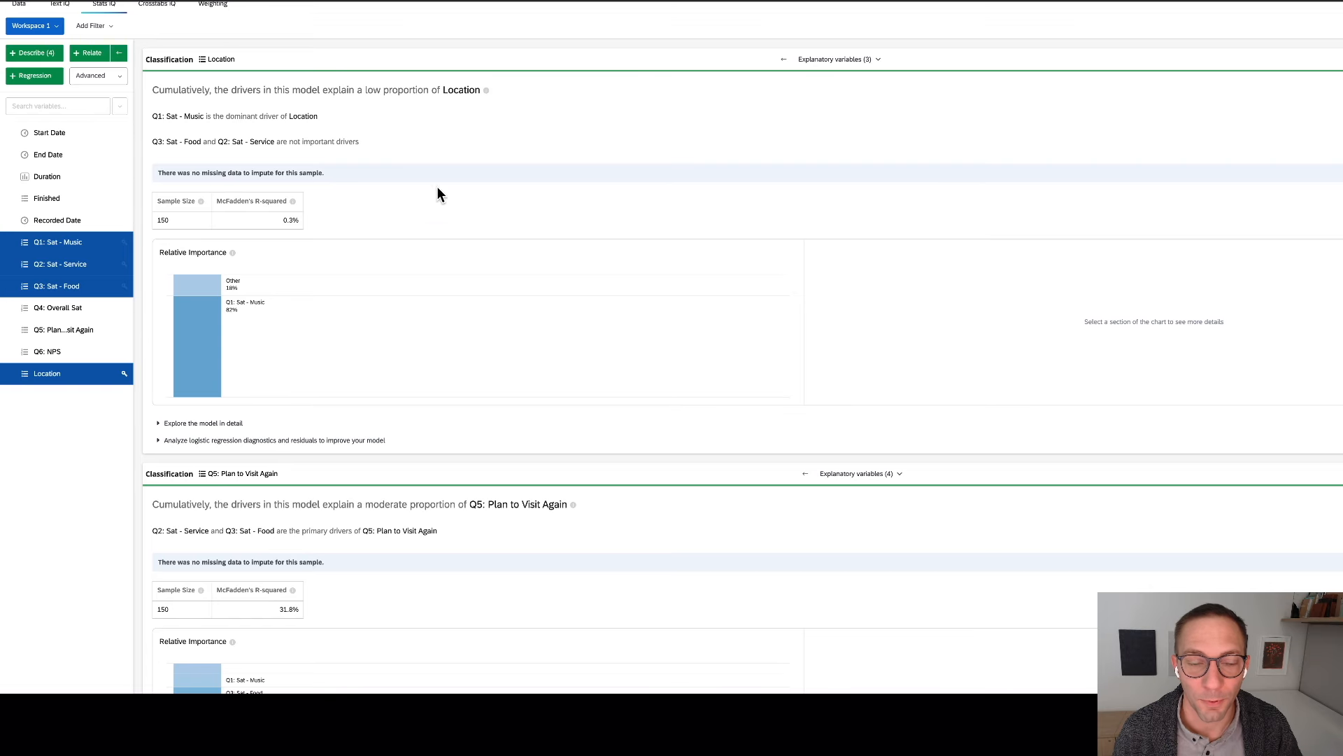
scroll(410, 249, down, 3)
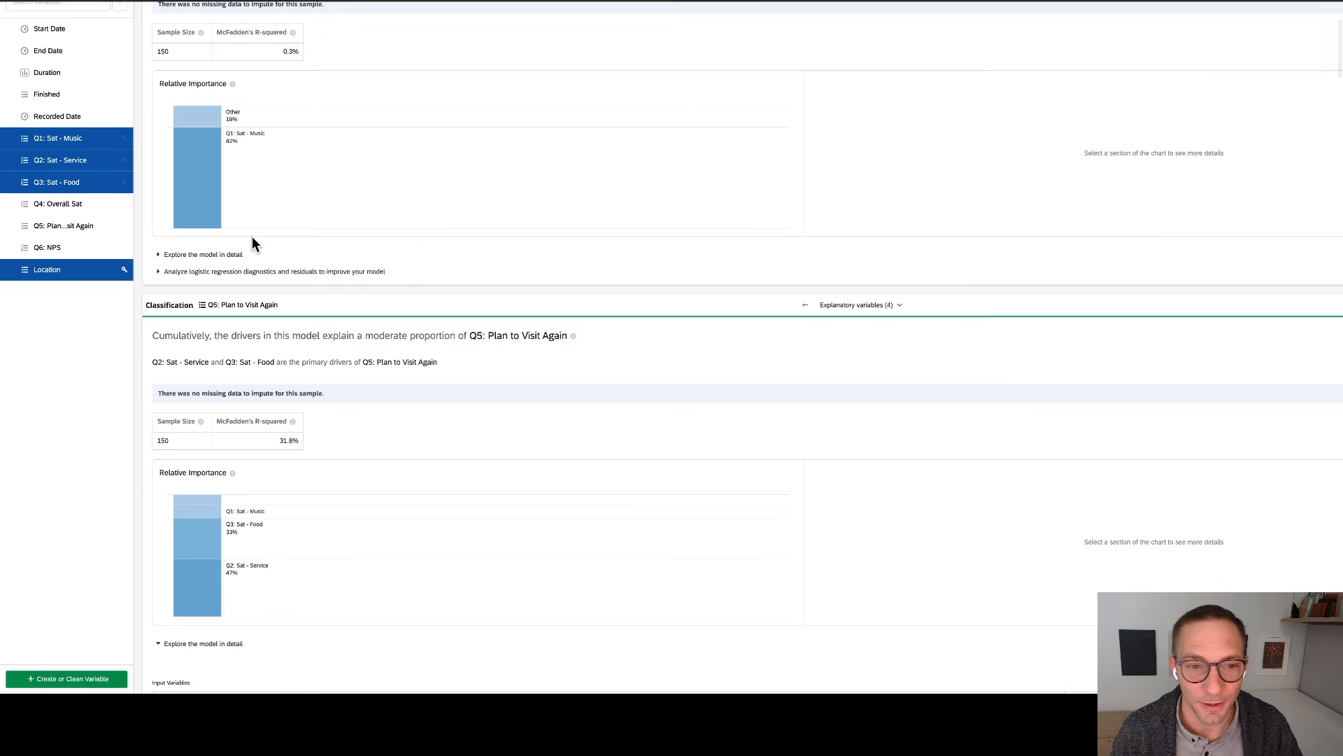
click(220, 255)
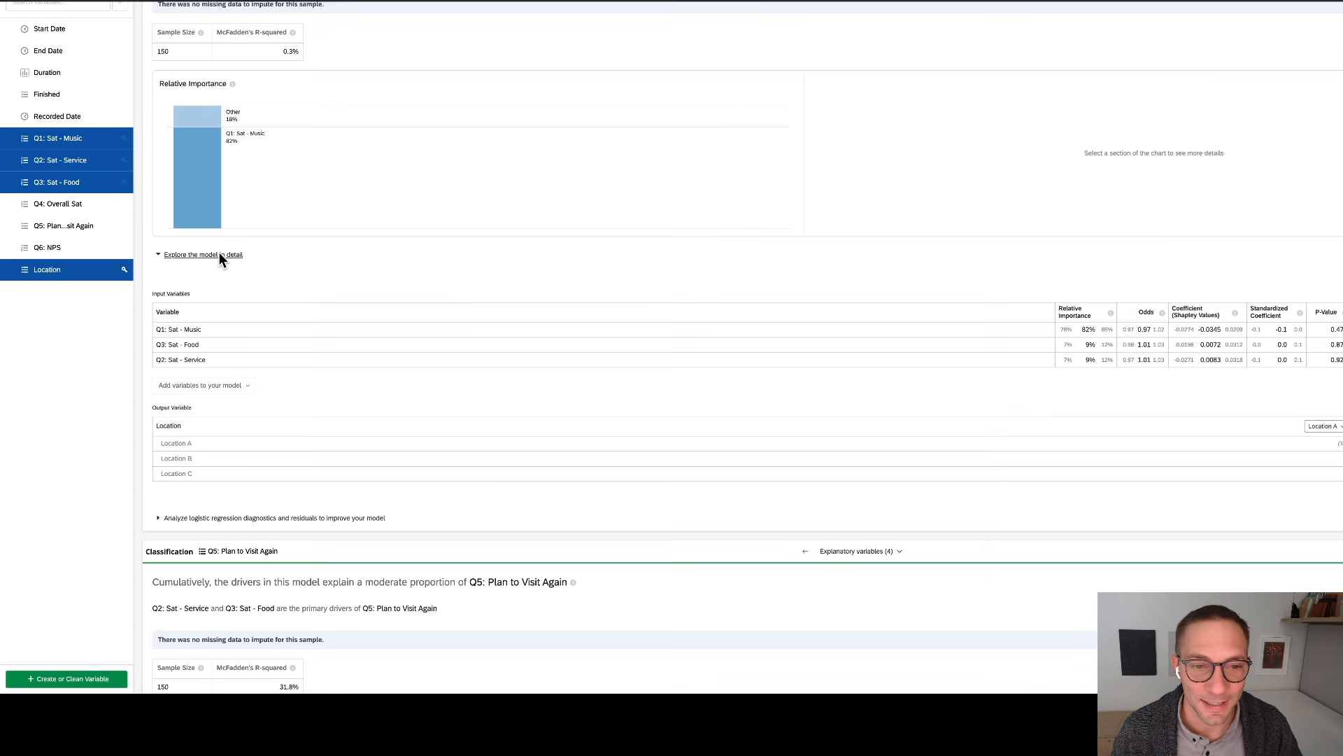
scroll(556, 371, down, 1)
scroll(557, 371, right, 2)
scroll(557, 365, left, 1)
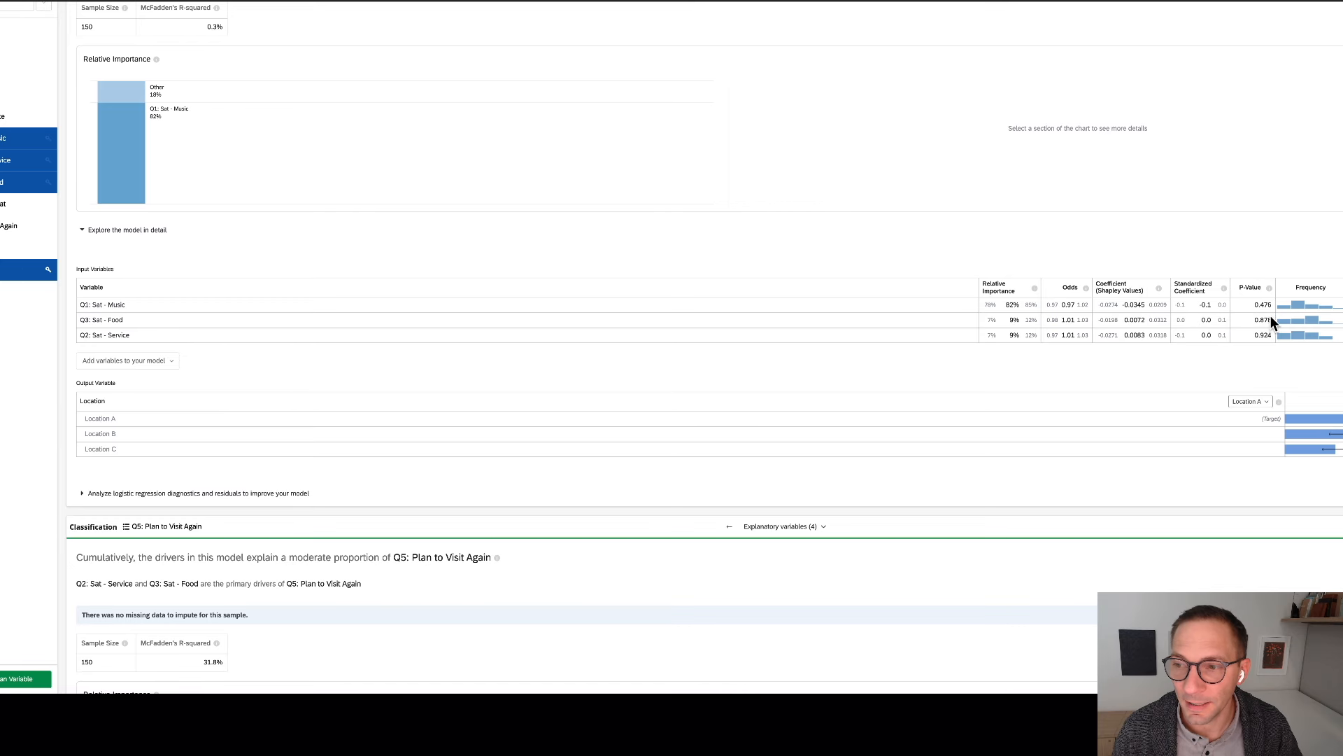
scroll(264, 237, left, 2)
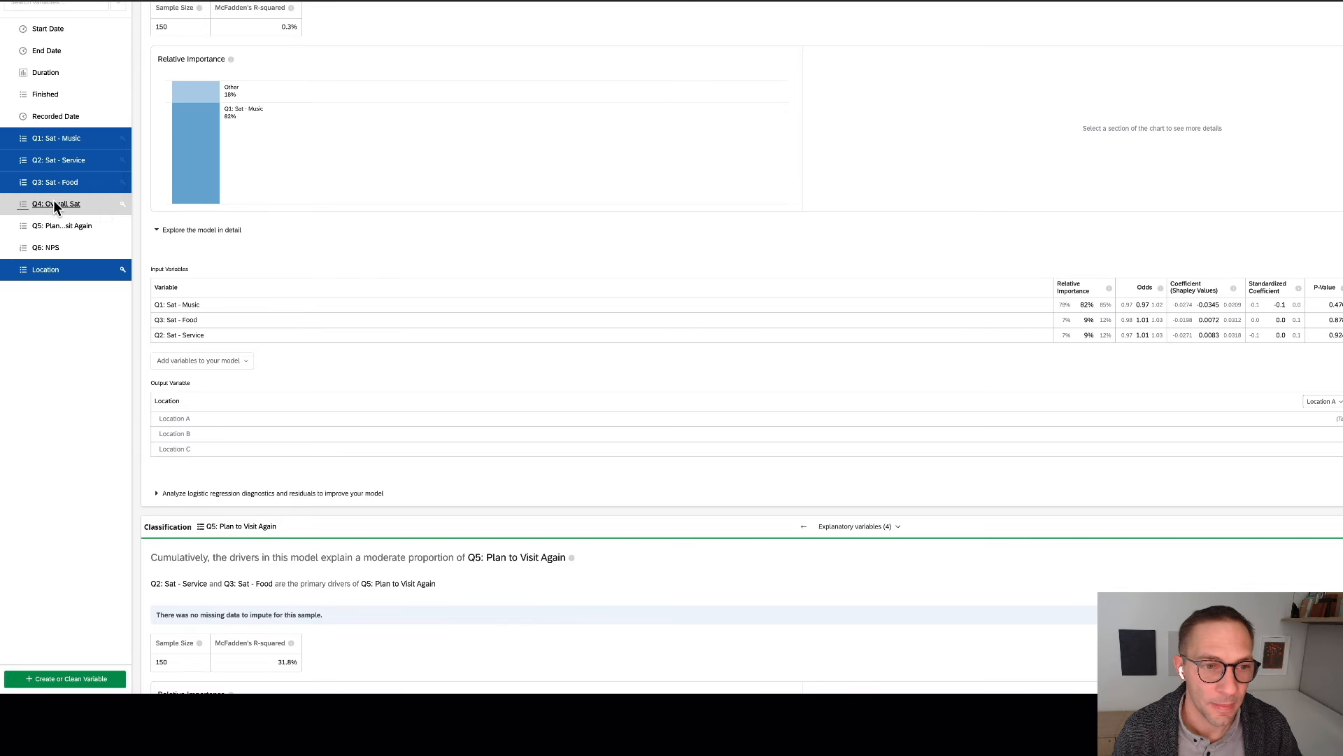
- Add Q4: Overall Sat and Q6: NPS as predictors and run a new regression on Location
click(88, 204)
click(90, 246)
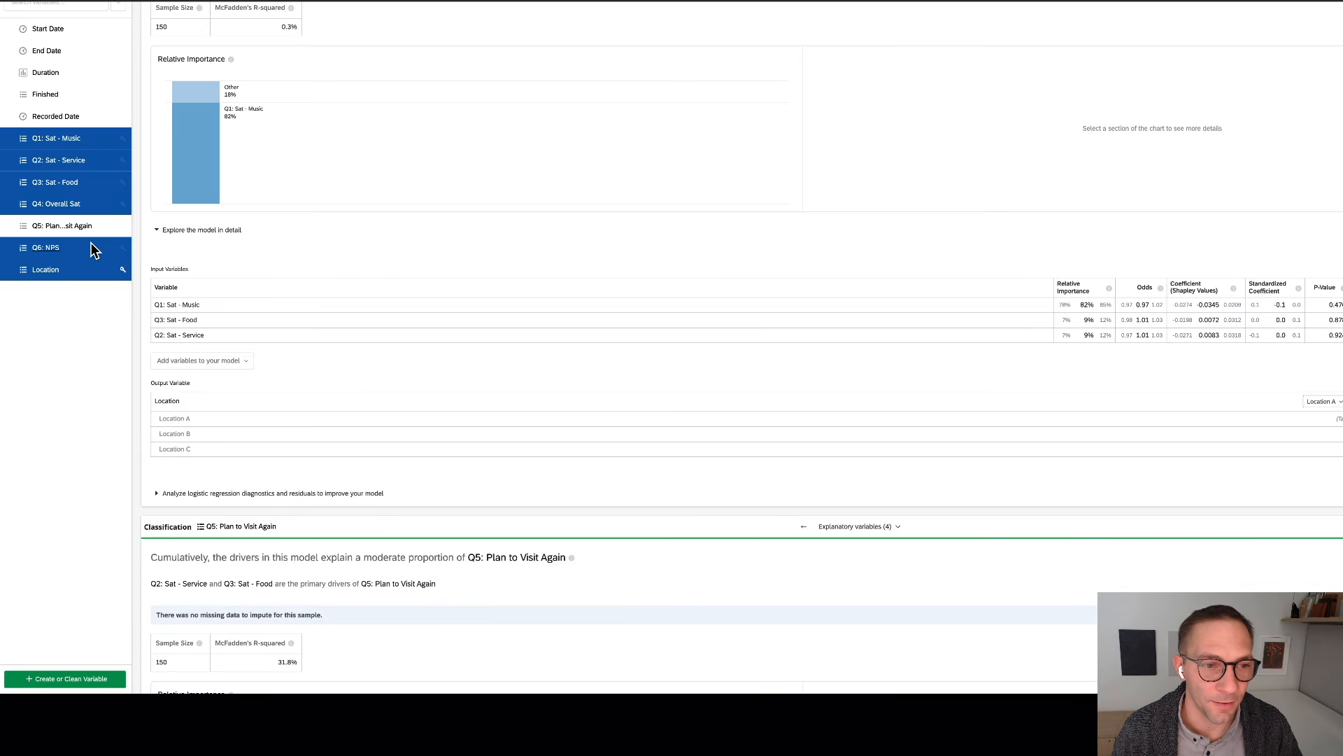
scroll(90, 246, up, 3)
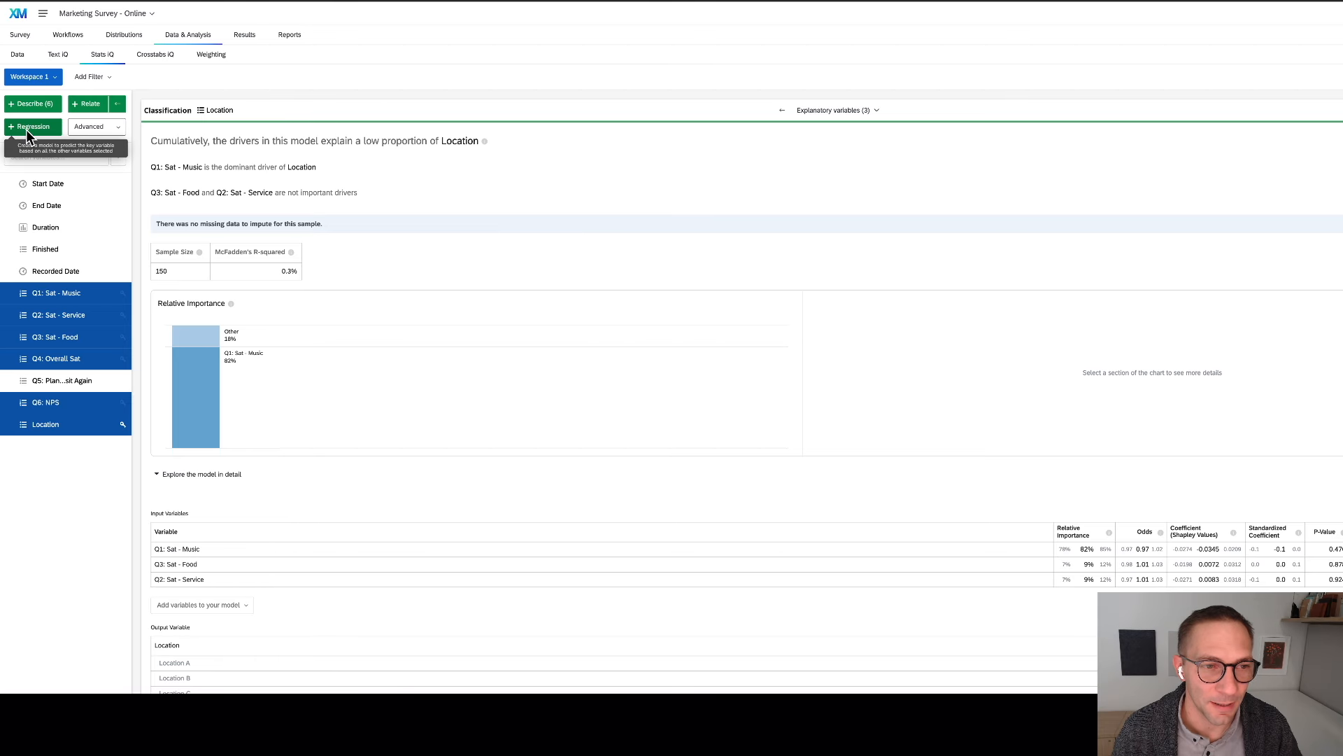
scroll(370, 224, down, 1)
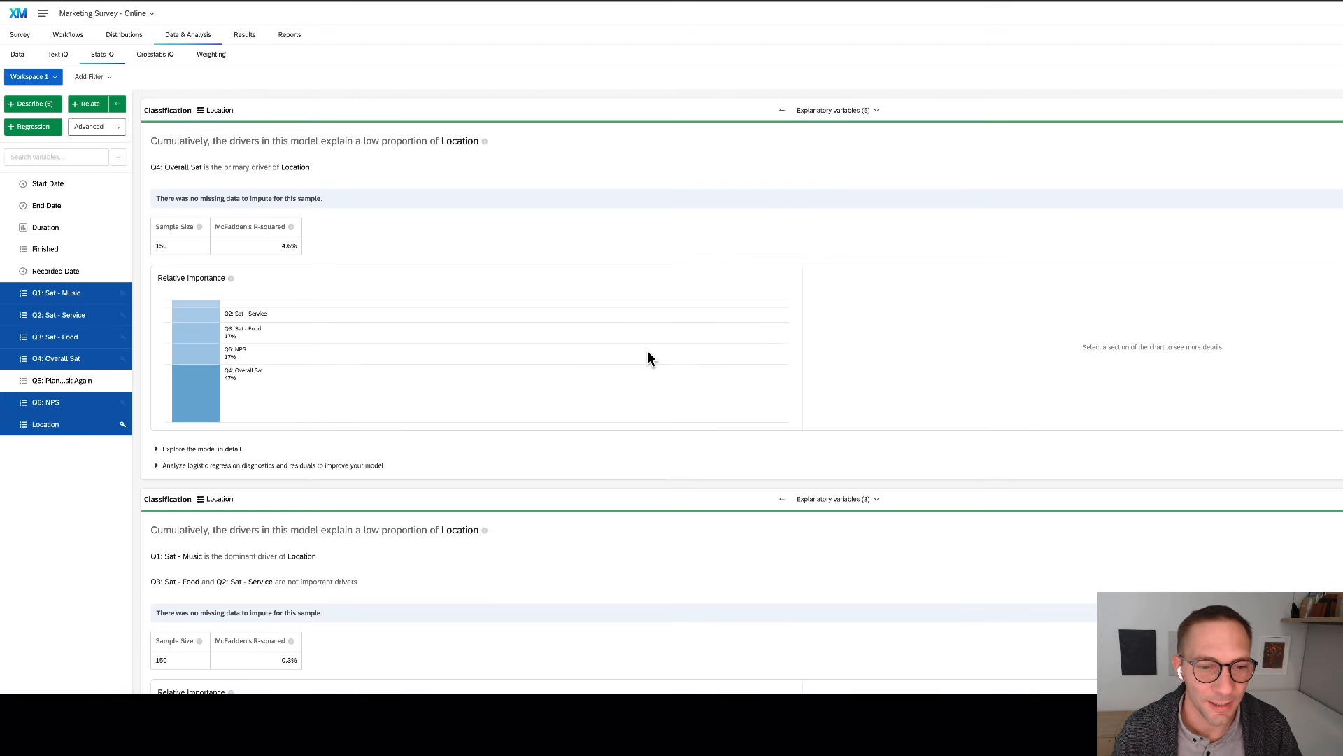
- Expand the five-predictor Location model's details and examine each driver's relative importance, odds, coefficient and p-value
scroll(648, 351, down, 1)
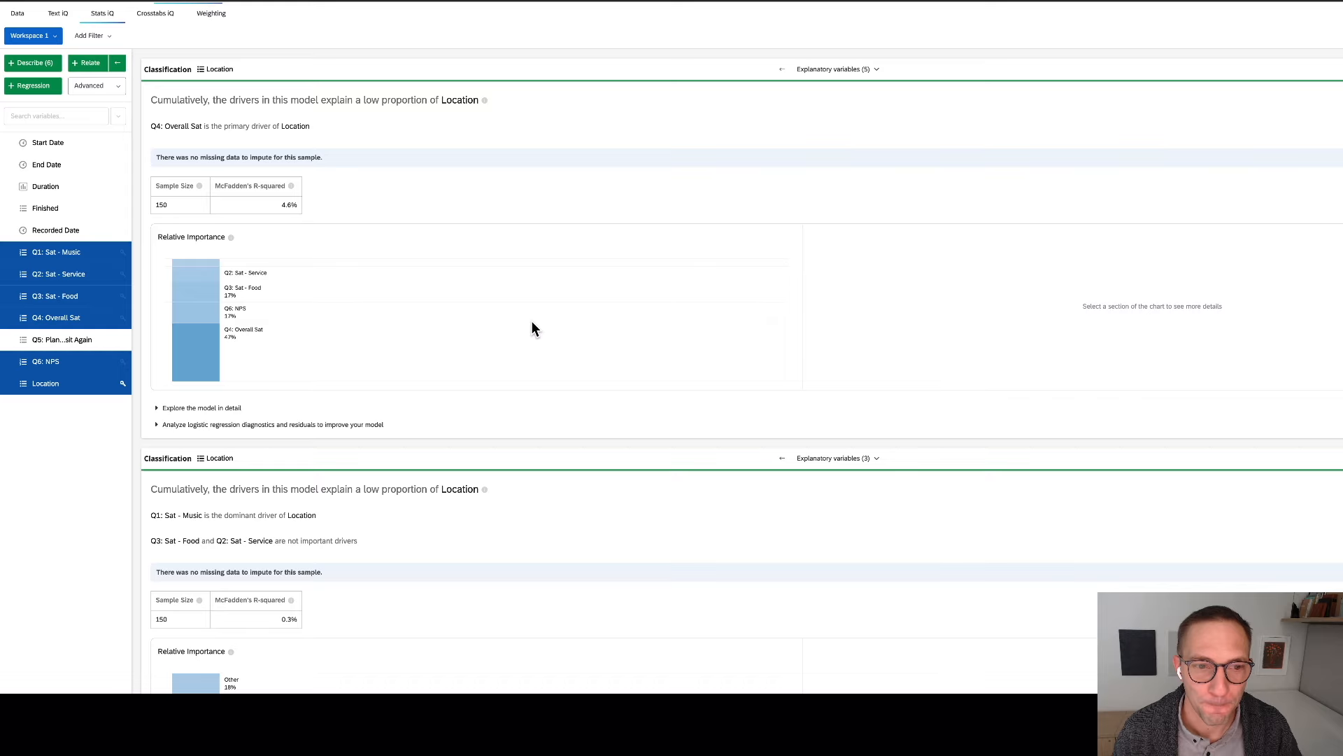
click(191, 407)
scroll(749, 283, right, 2)
scroll(749, 283, right, 2)
scroll(748, 282, left, 2)
scroll(749, 283, down, 2)
scroll(749, 282, down, 1)
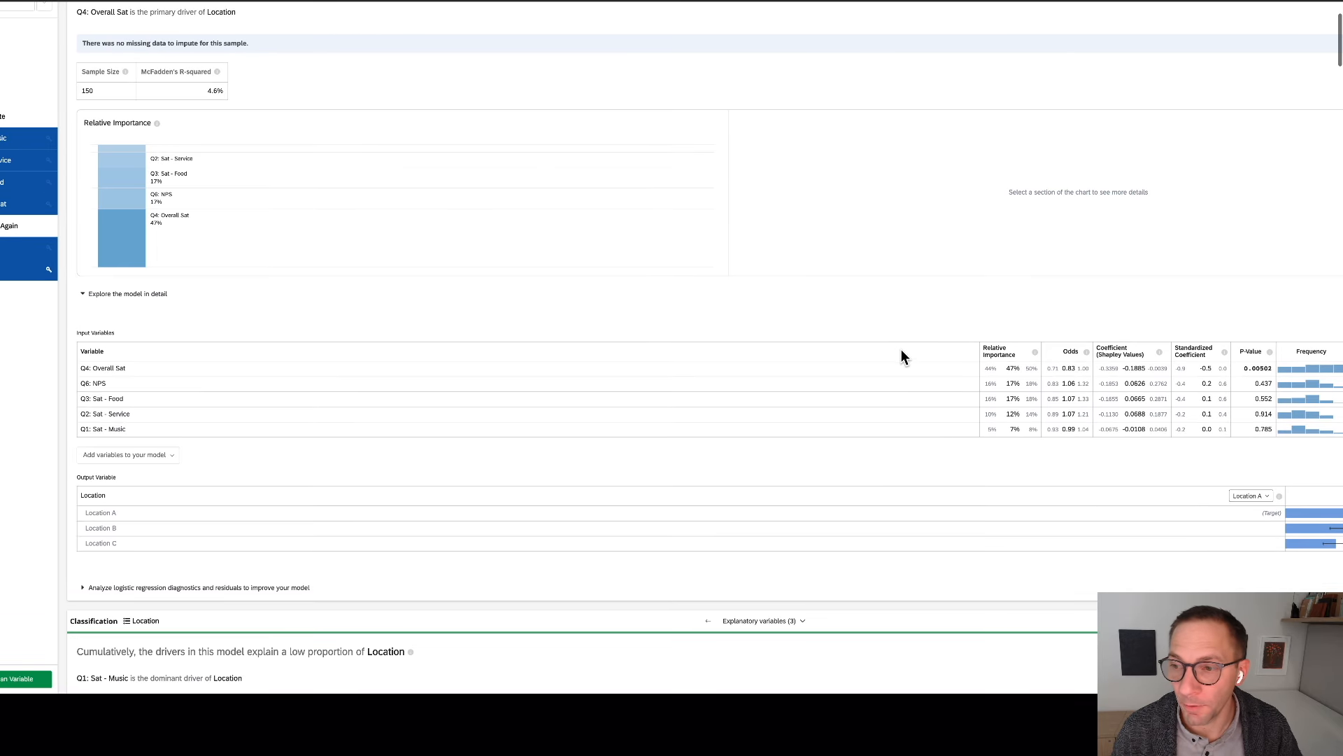
scroll(896, 354, right, 1)
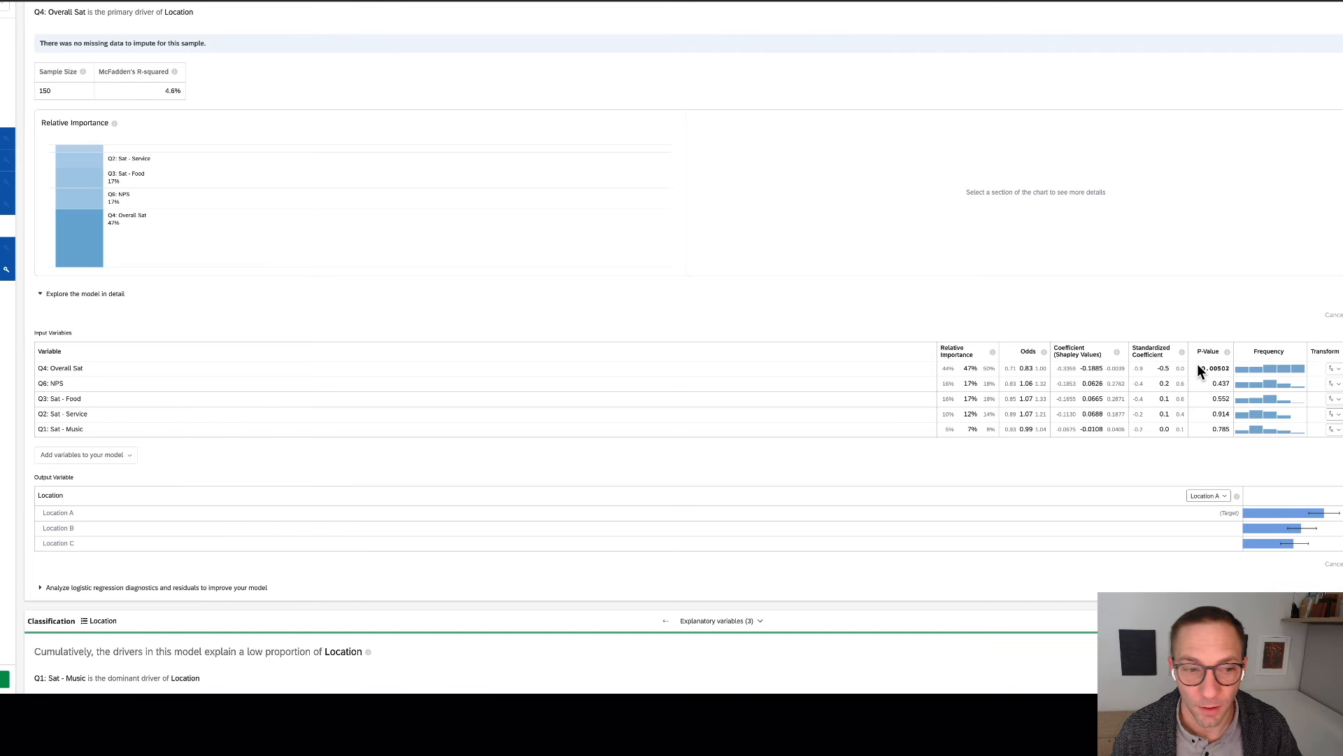
scroll(690, 392, left, 1)
scroll(690, 392, down, 1)
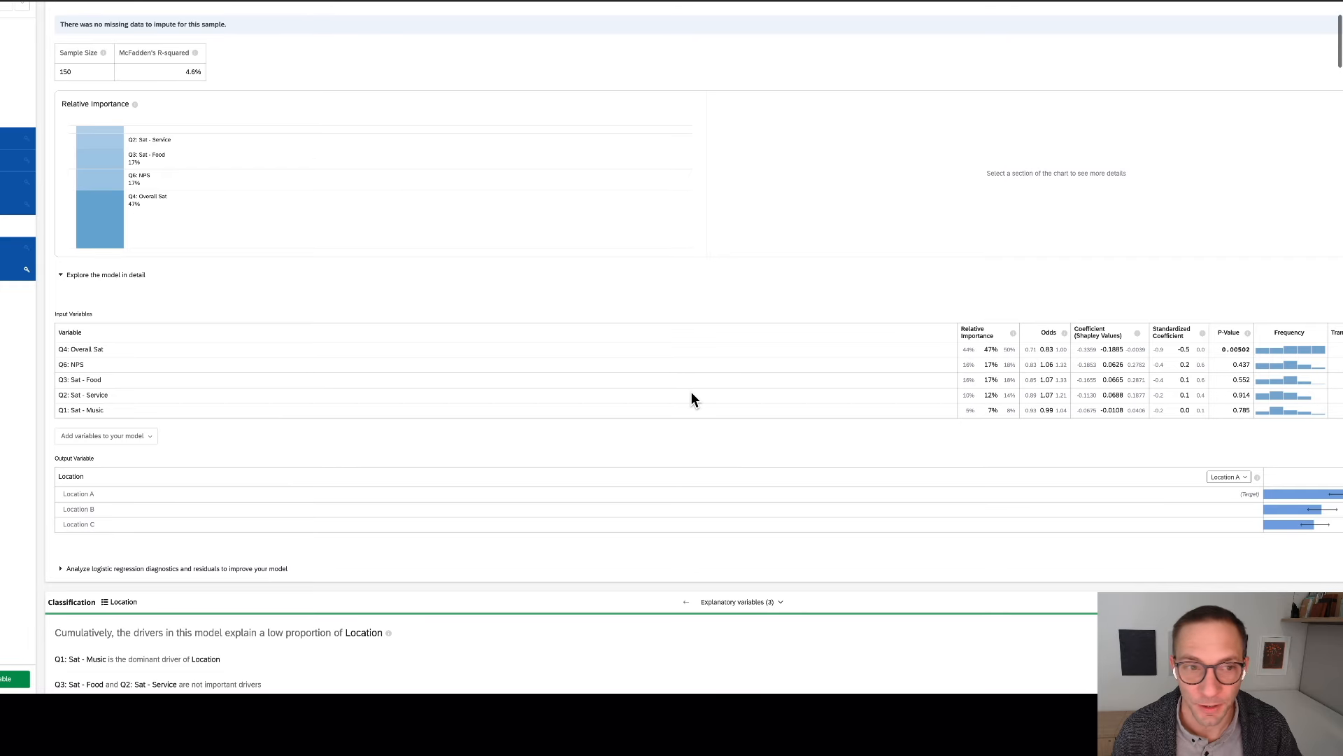
- Set the five-predictor model's target outcome to Location B, apply it and examine the drivers' odds and coefficients
scroll(690, 394, down, 5)
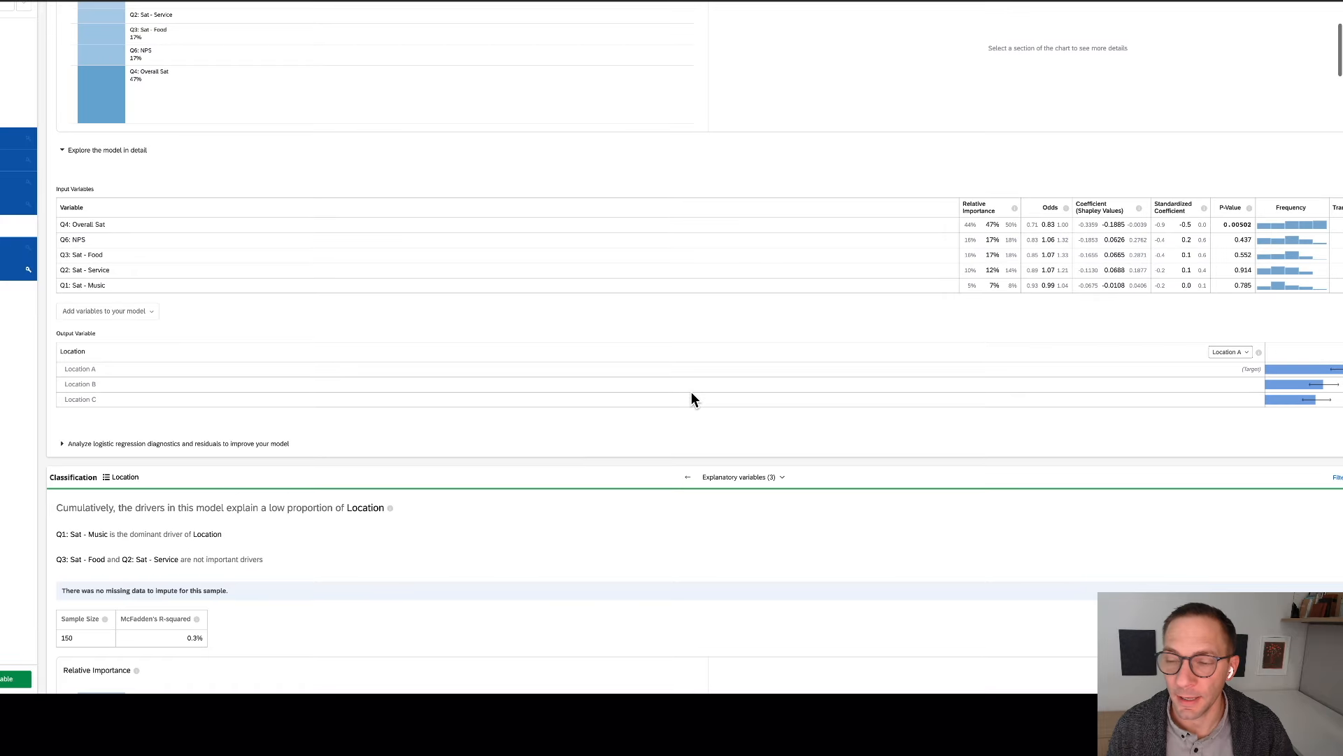
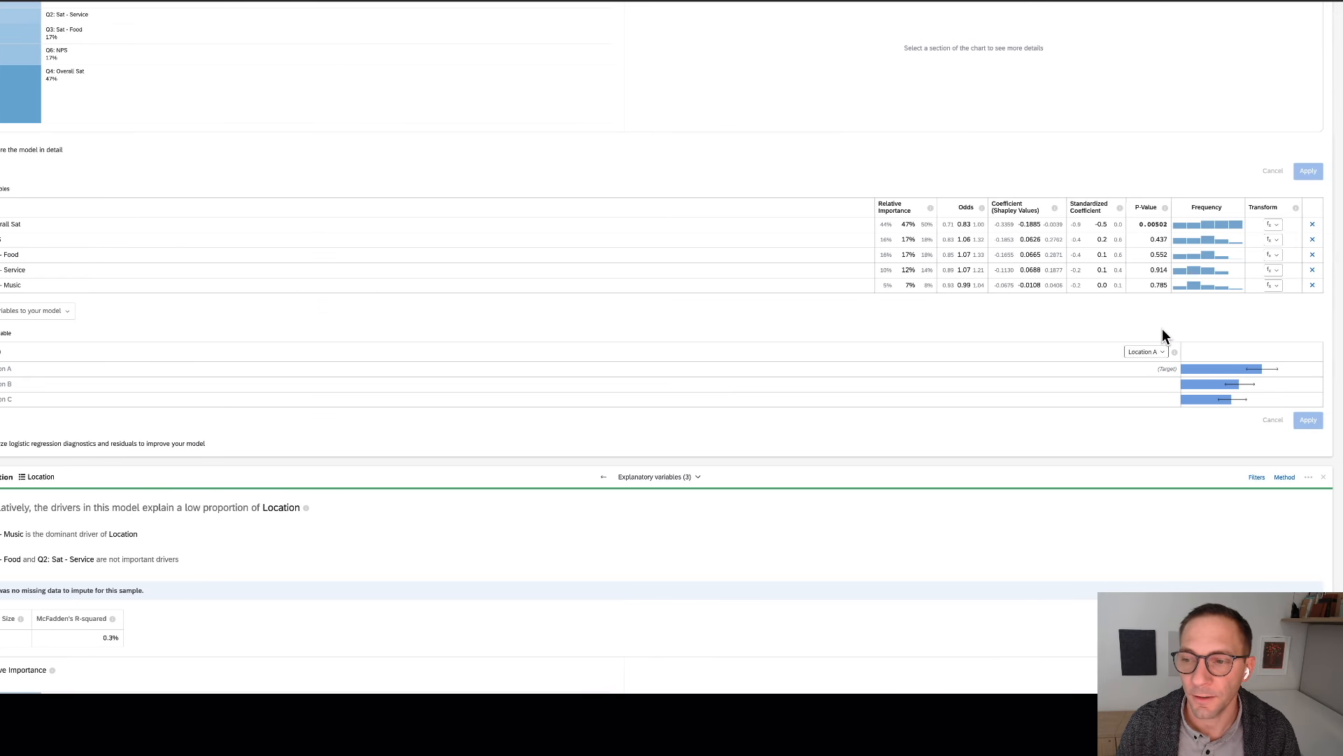
click(1156, 352)
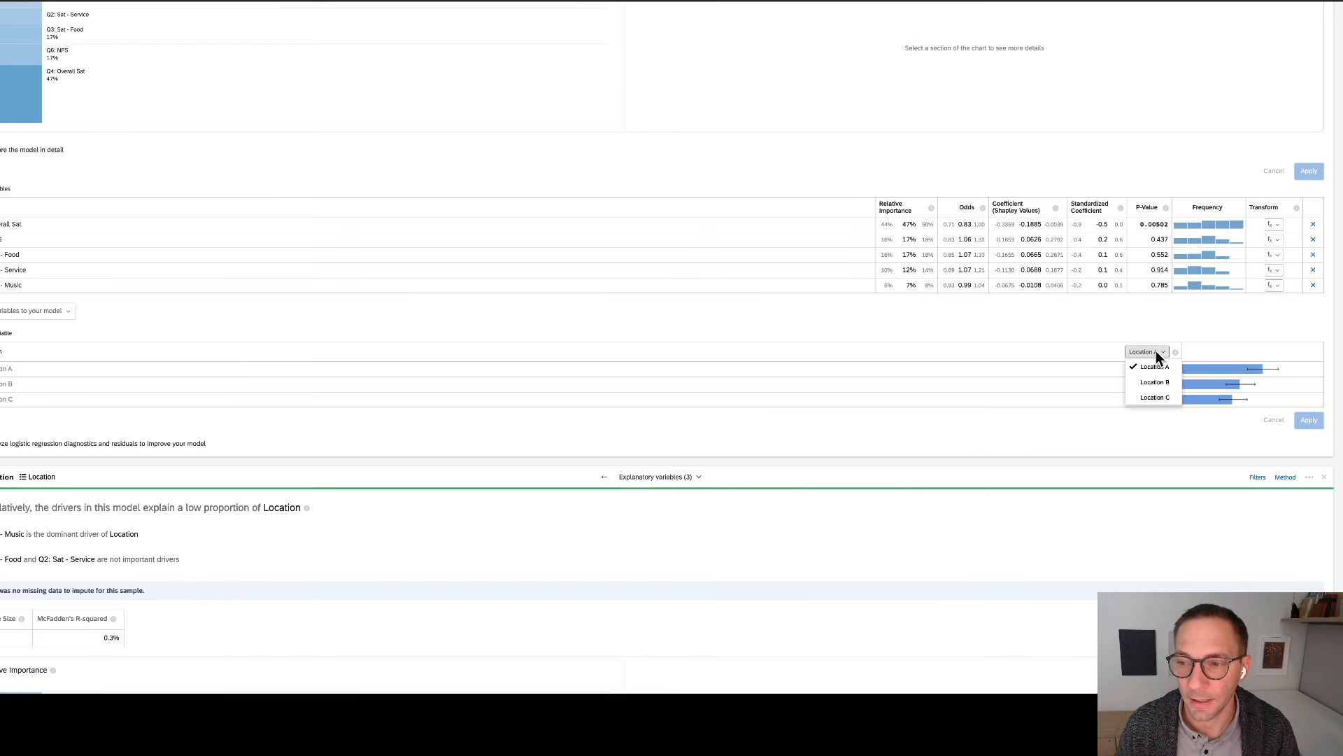
click(1156, 382)
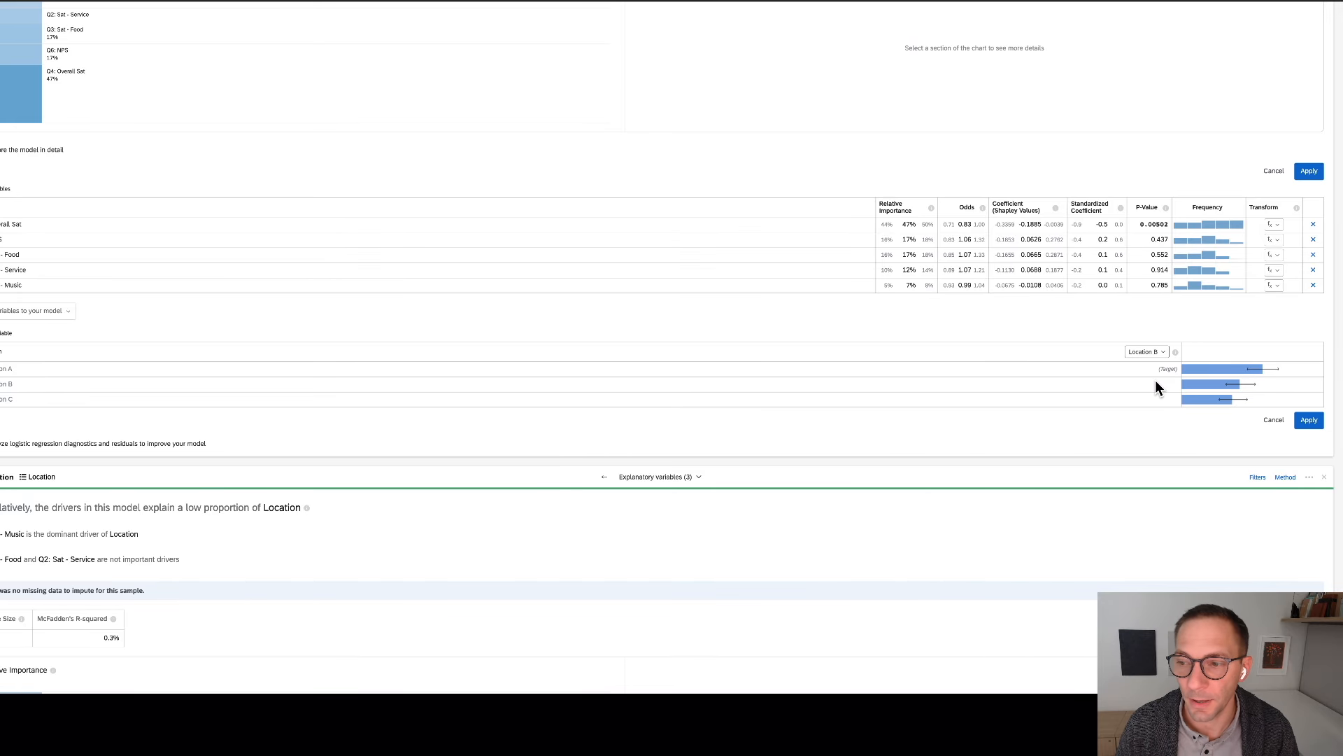
click(1308, 420)
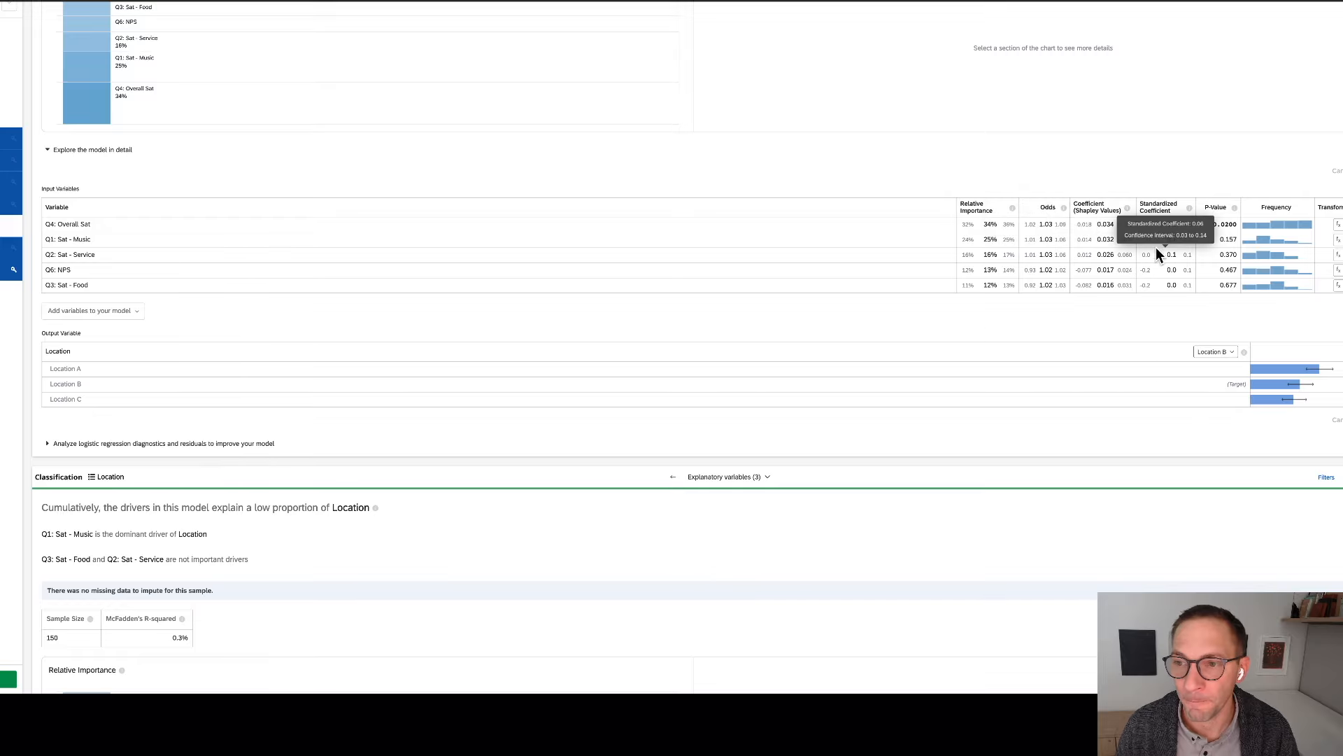
mouse_move(1038, 224)
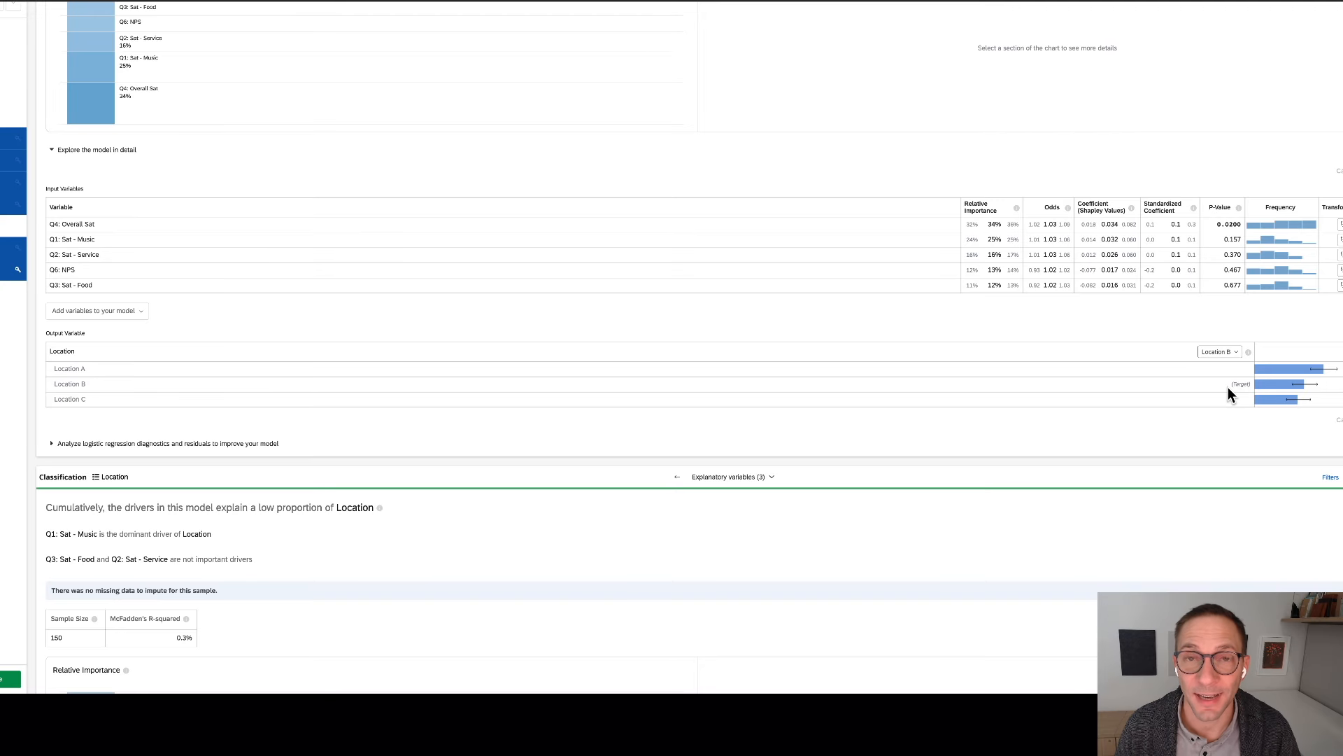
- Switch the five-predictor model's target outcome to Location C, apply it and examine each driver's odds, coefficient and p-value
click(1228, 354)
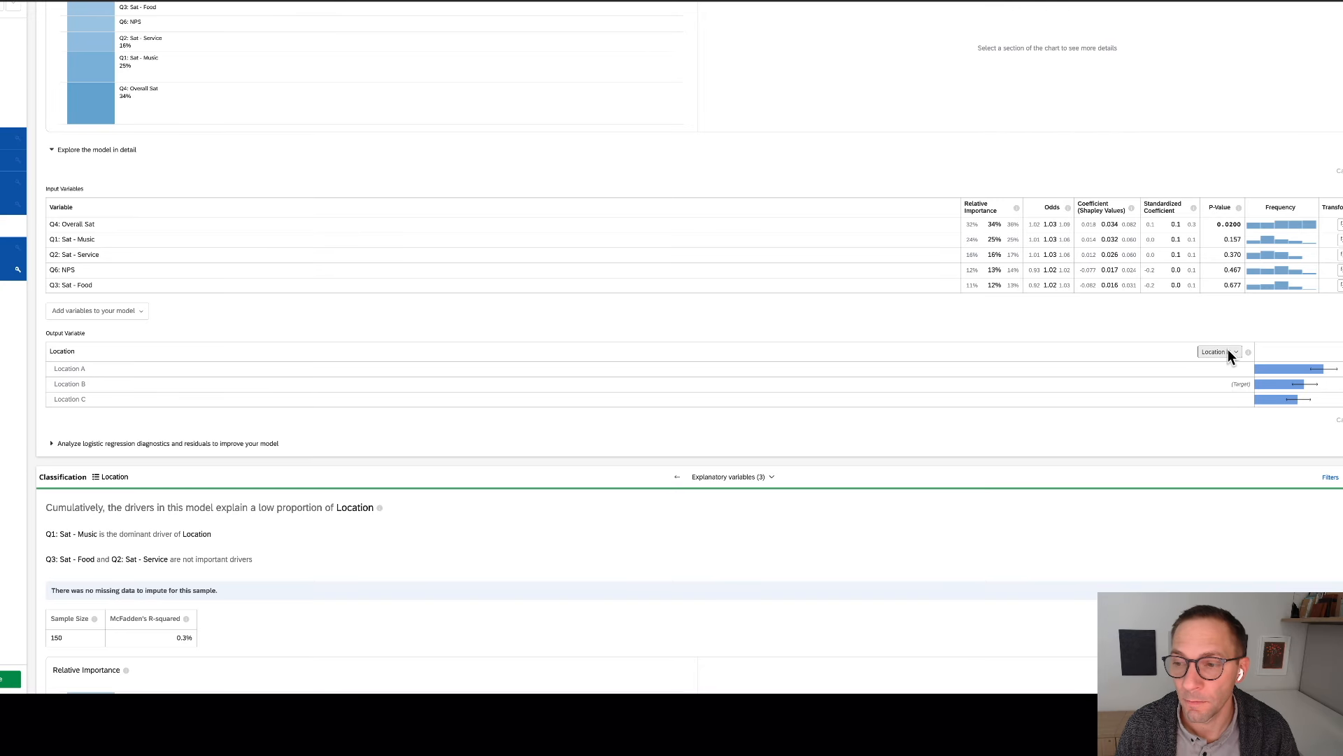
click(1228, 396)
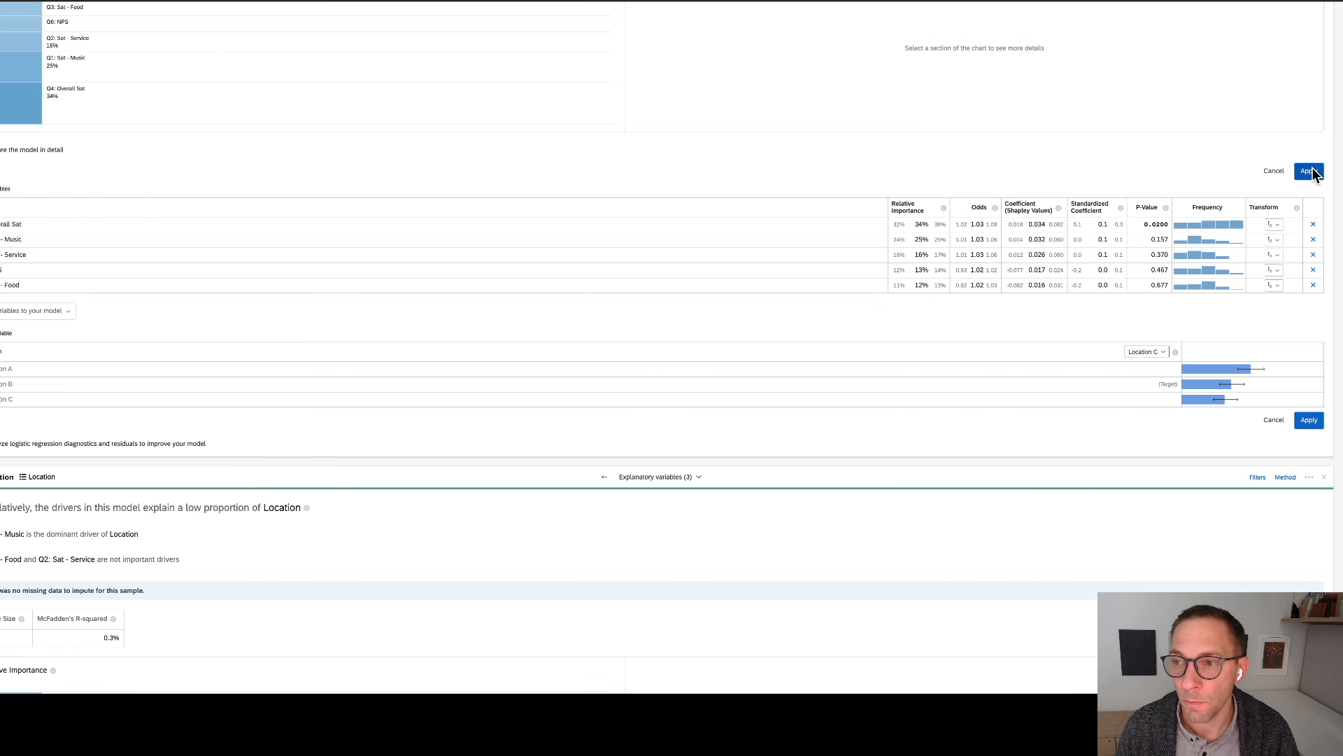
click(1311, 171)
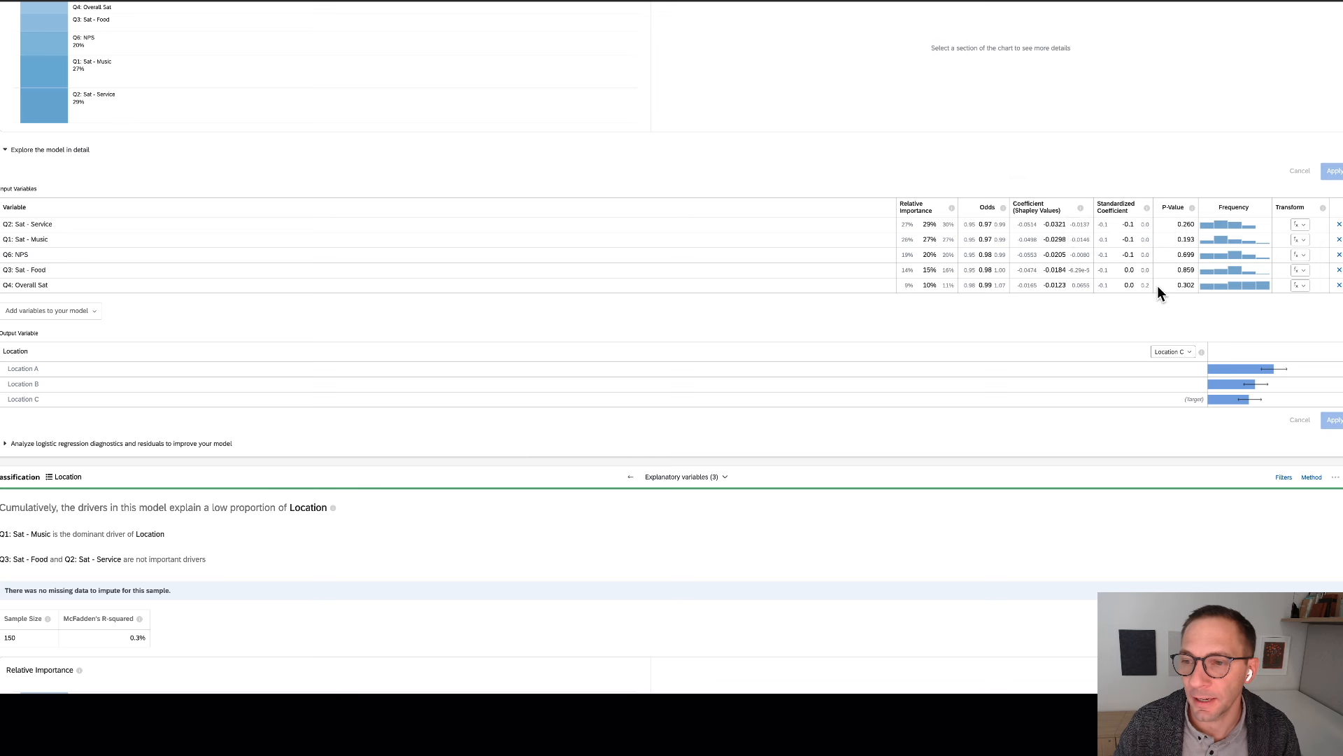
mouse_move(1079, 221)
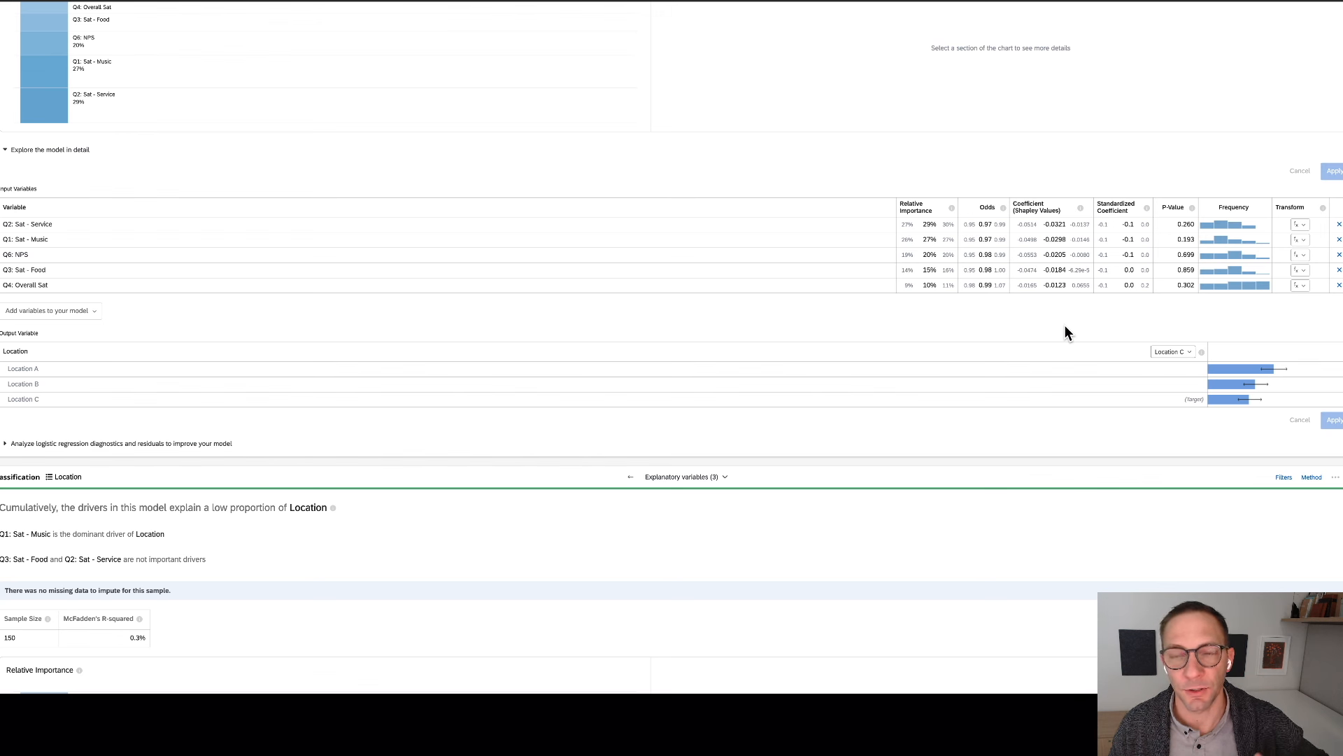
mouse_move(1061, 241)
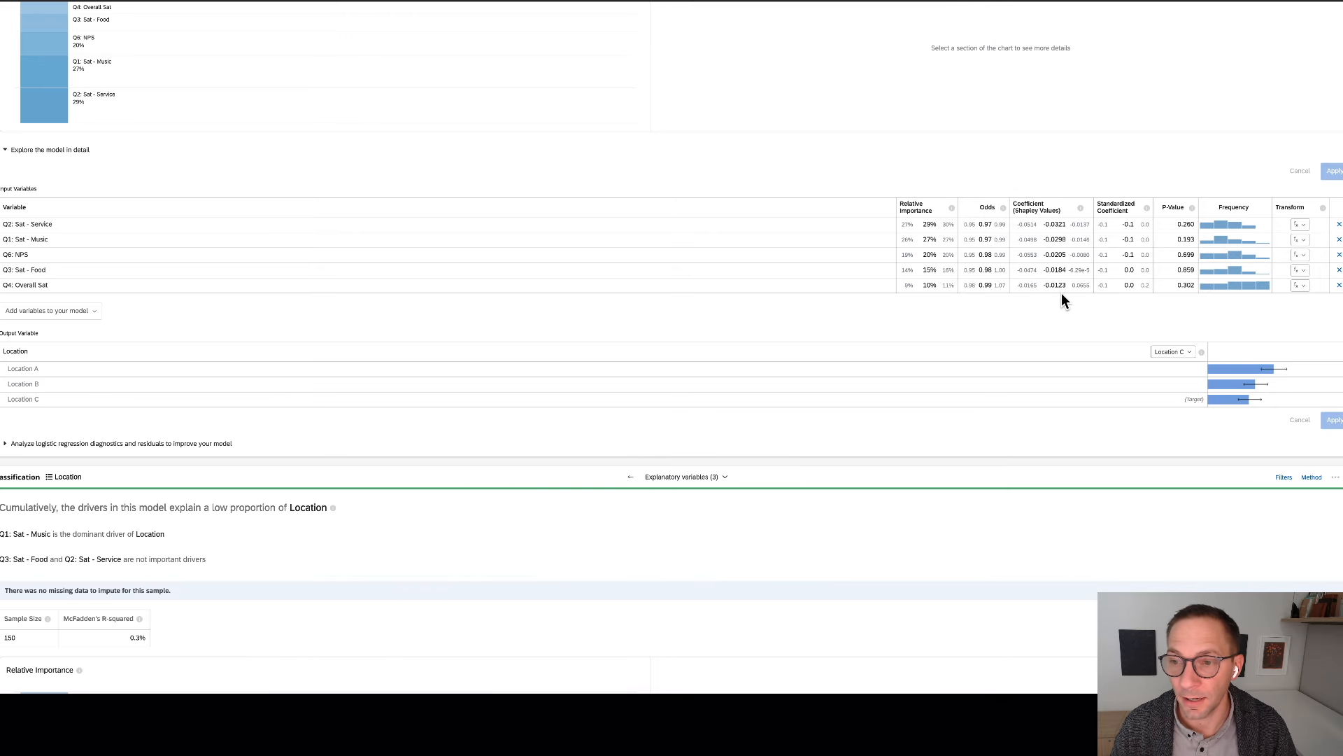
mouse_move(1039, 274)
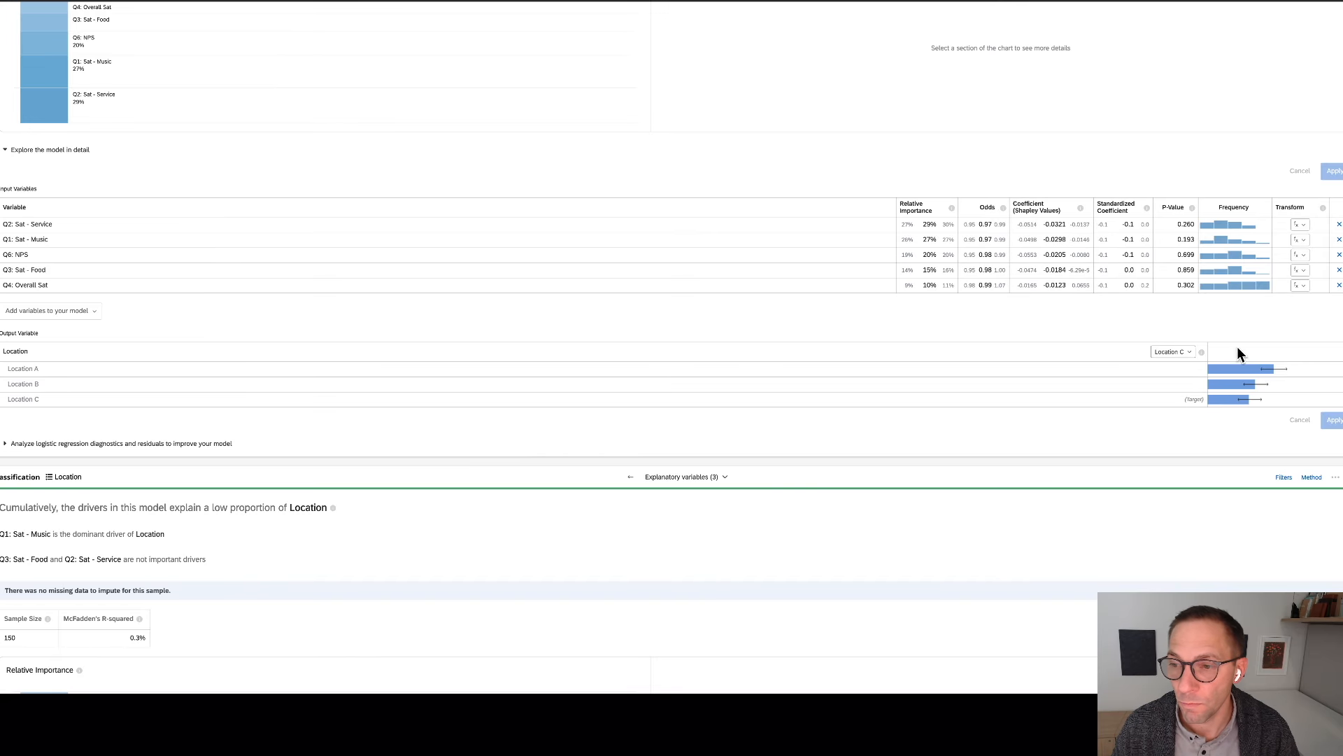
- Return the five-predictor model's target outcome to Location B and apply the change
click(1175, 354)
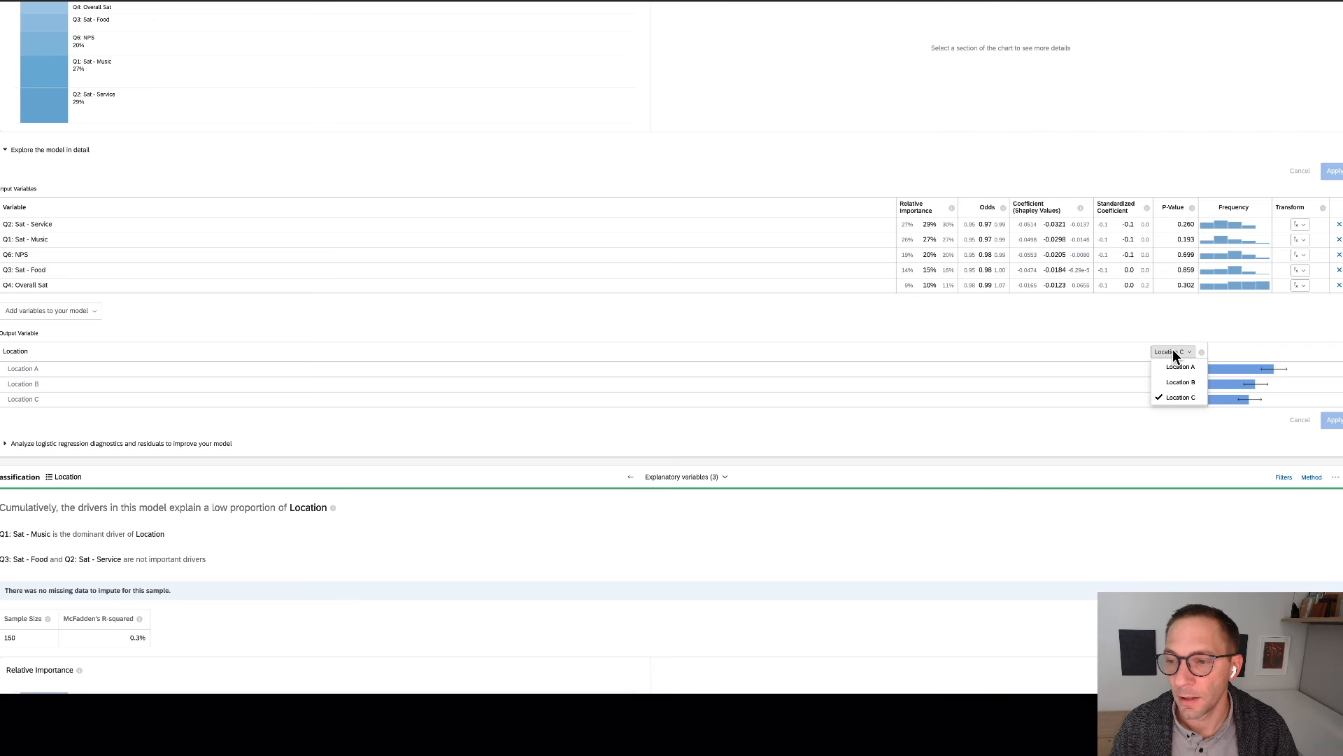
click(1189, 382)
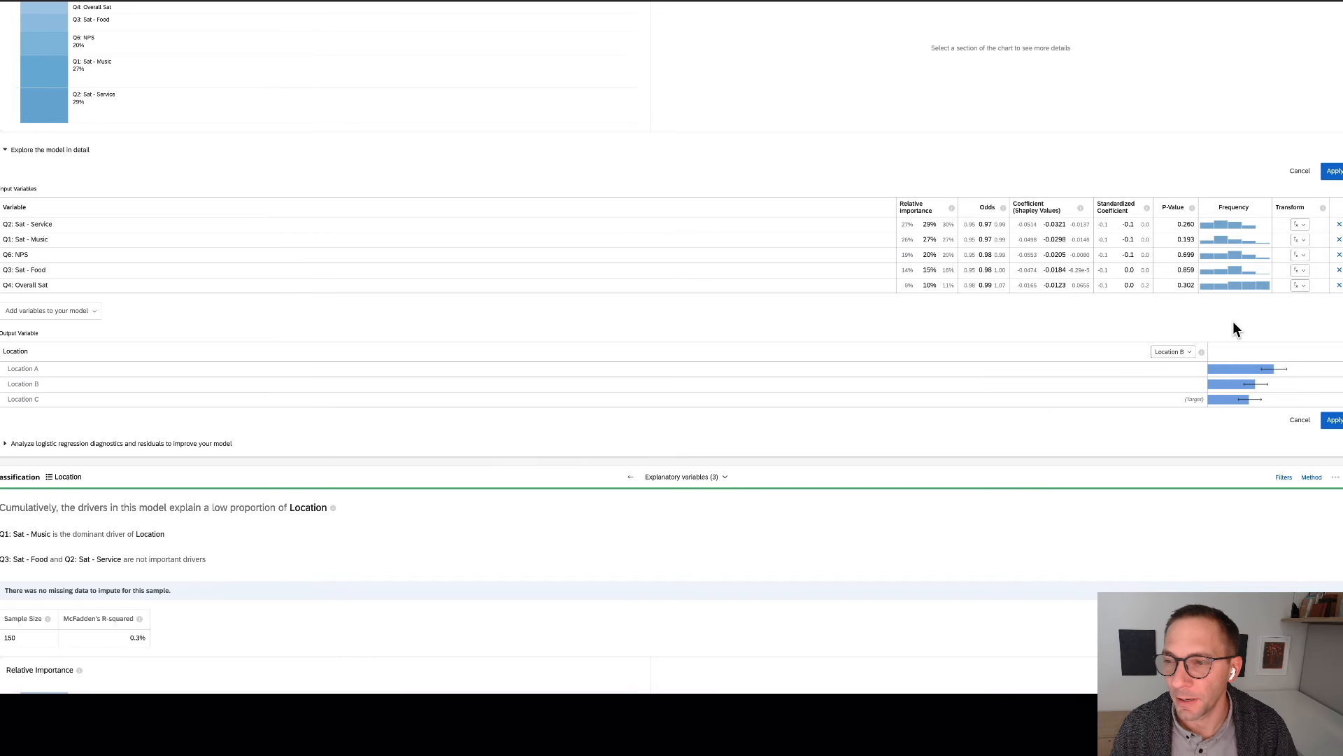
click(1333, 171)
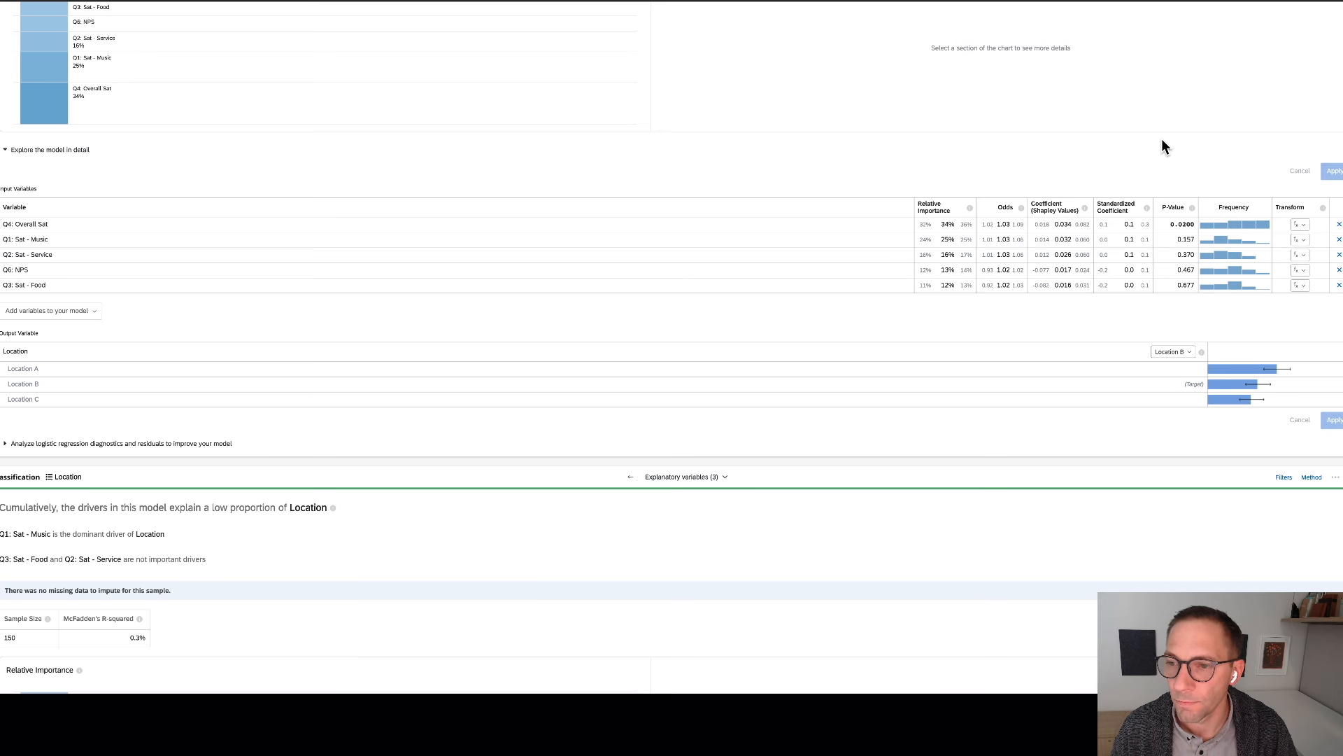
scroll(1161, 139, down, 1)
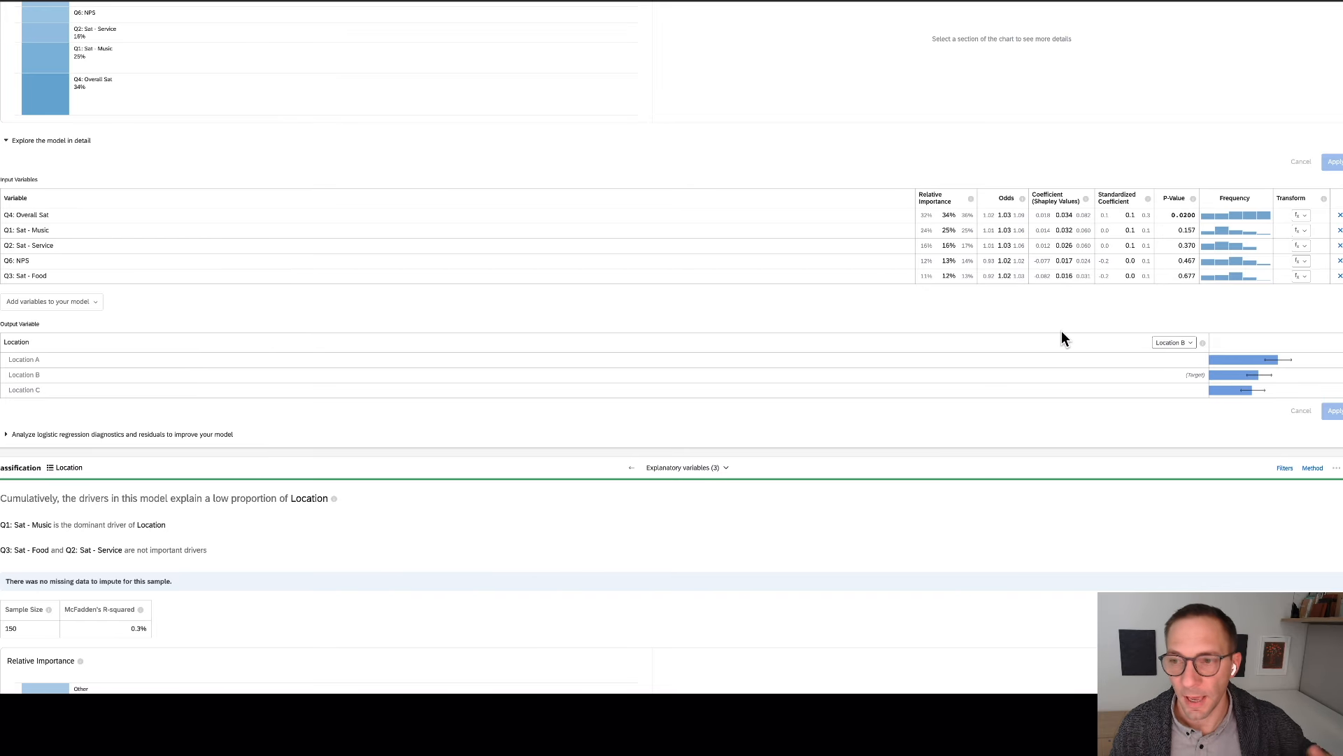
- Set the five-predictor model's target outcome to Location A, apply it and examine the drivers' coefficients and confidence intervals
click(1187, 347)
click(1182, 357)
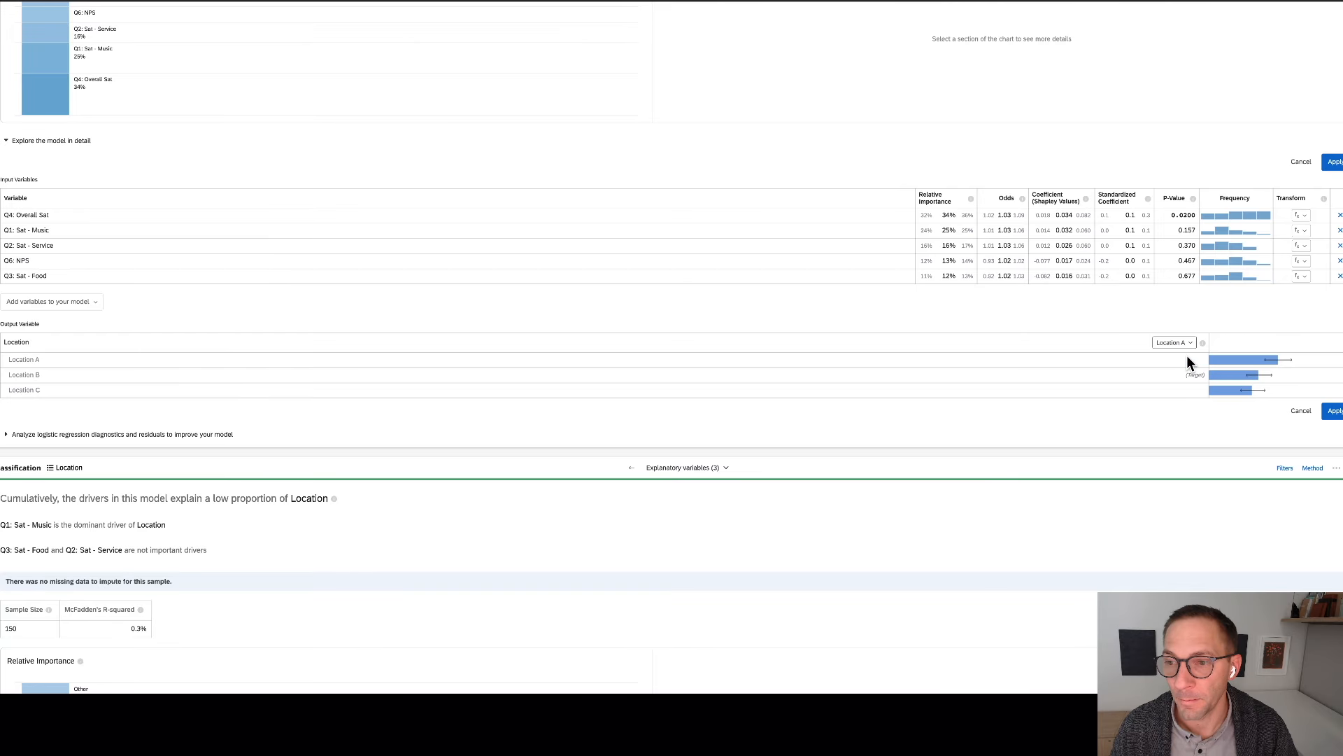
click(1333, 161)
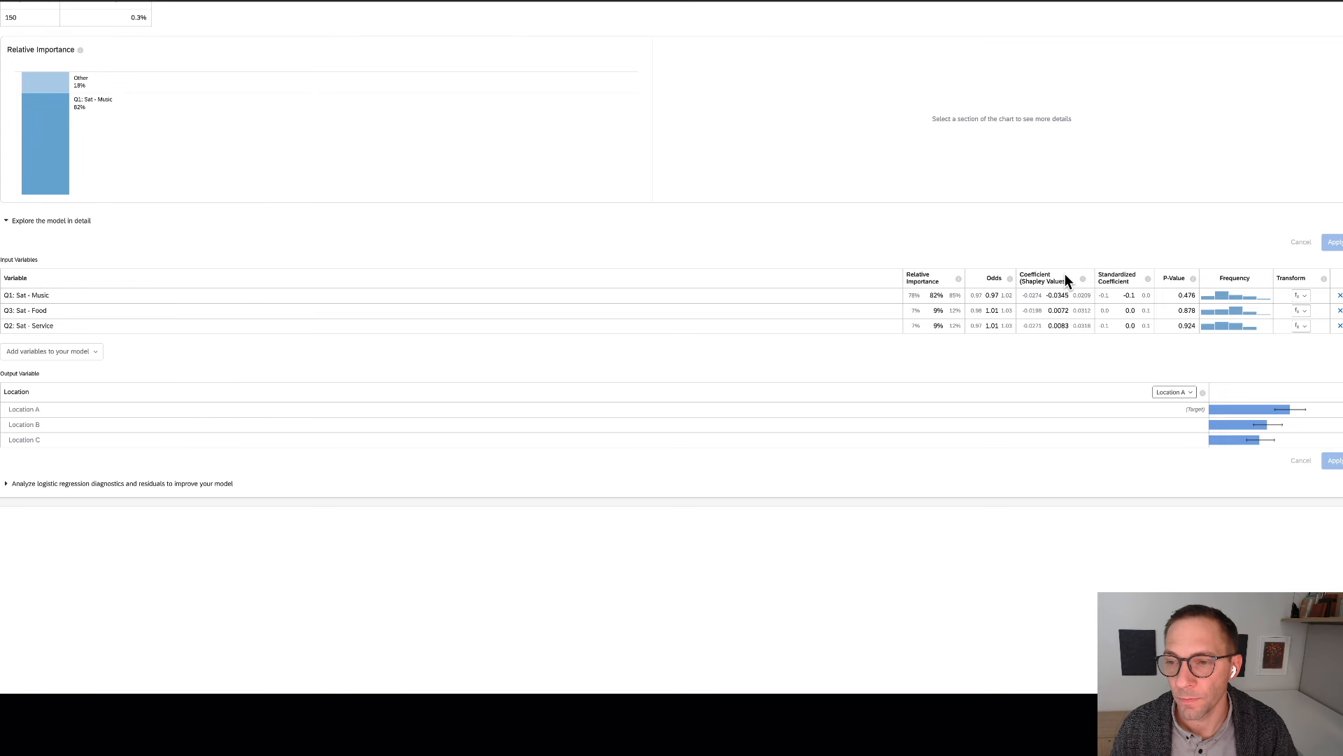
scroll(1065, 275, up, 8)
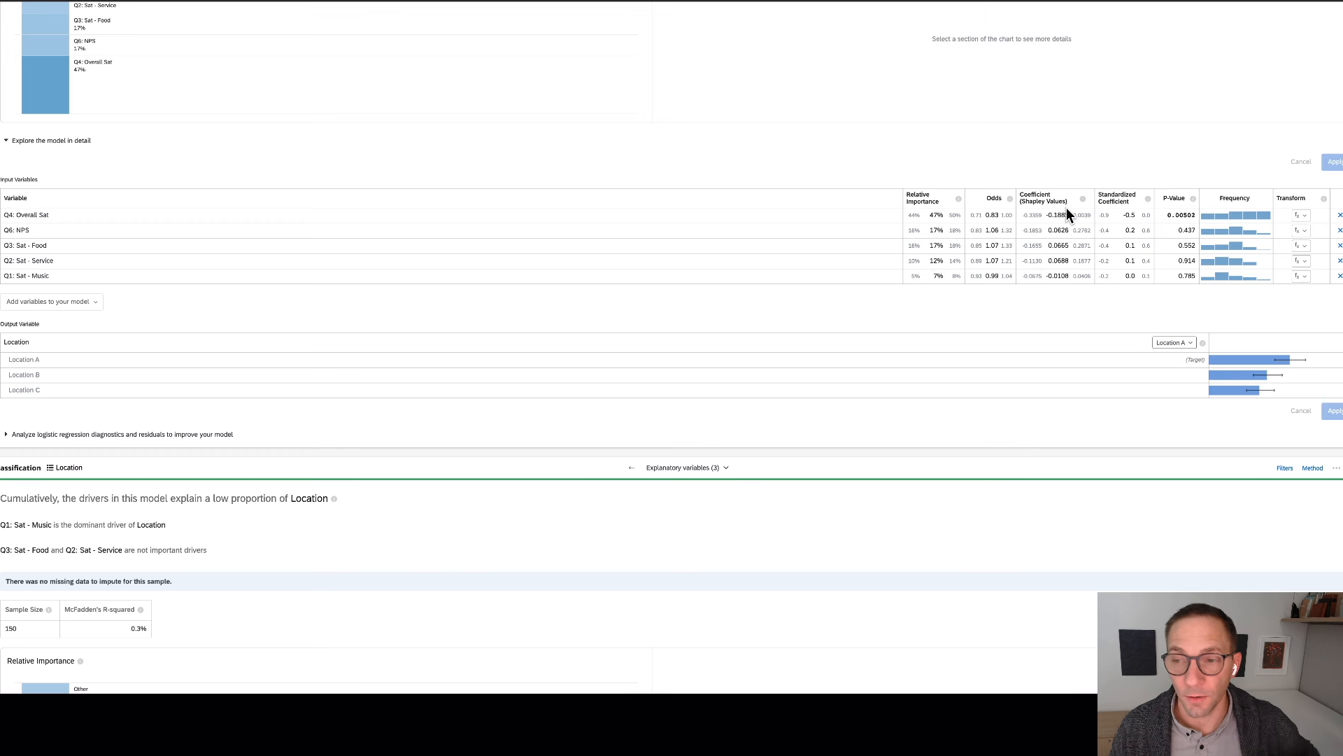
mouse_move(1048, 214)
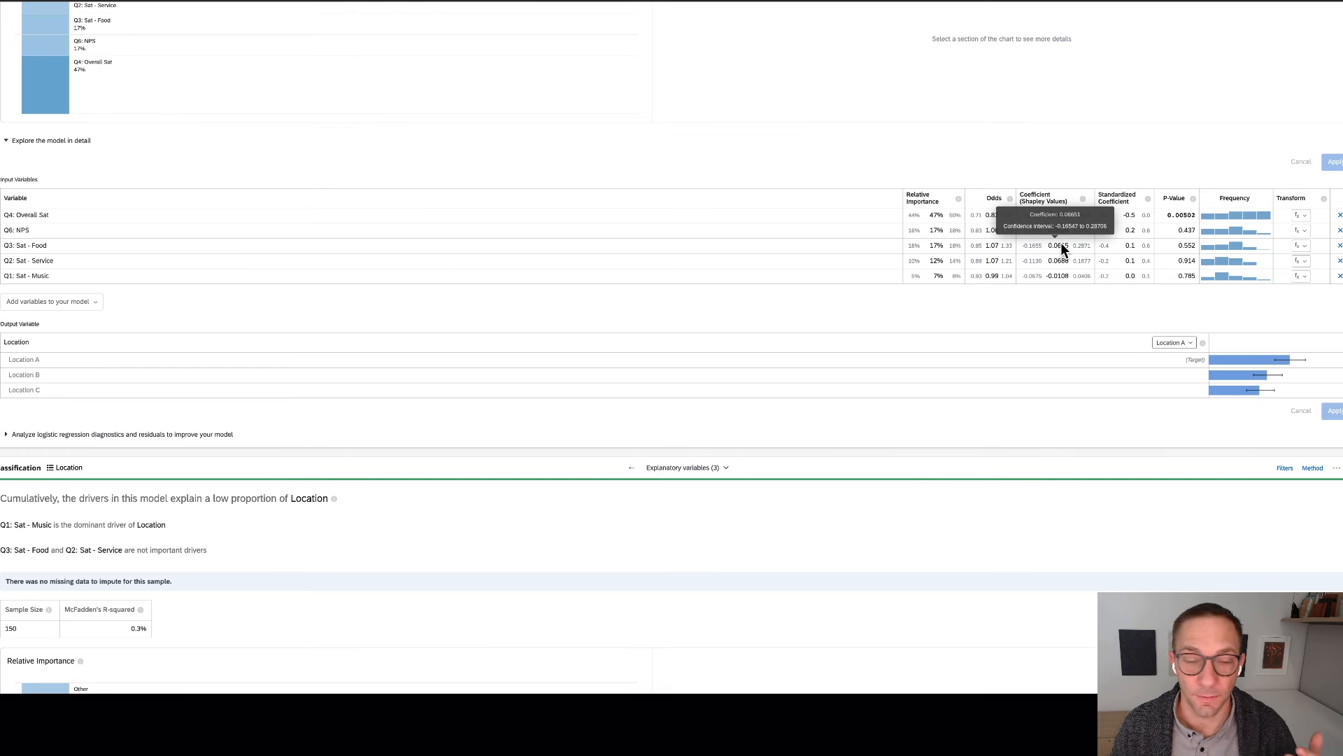
mouse_move(1084, 261)
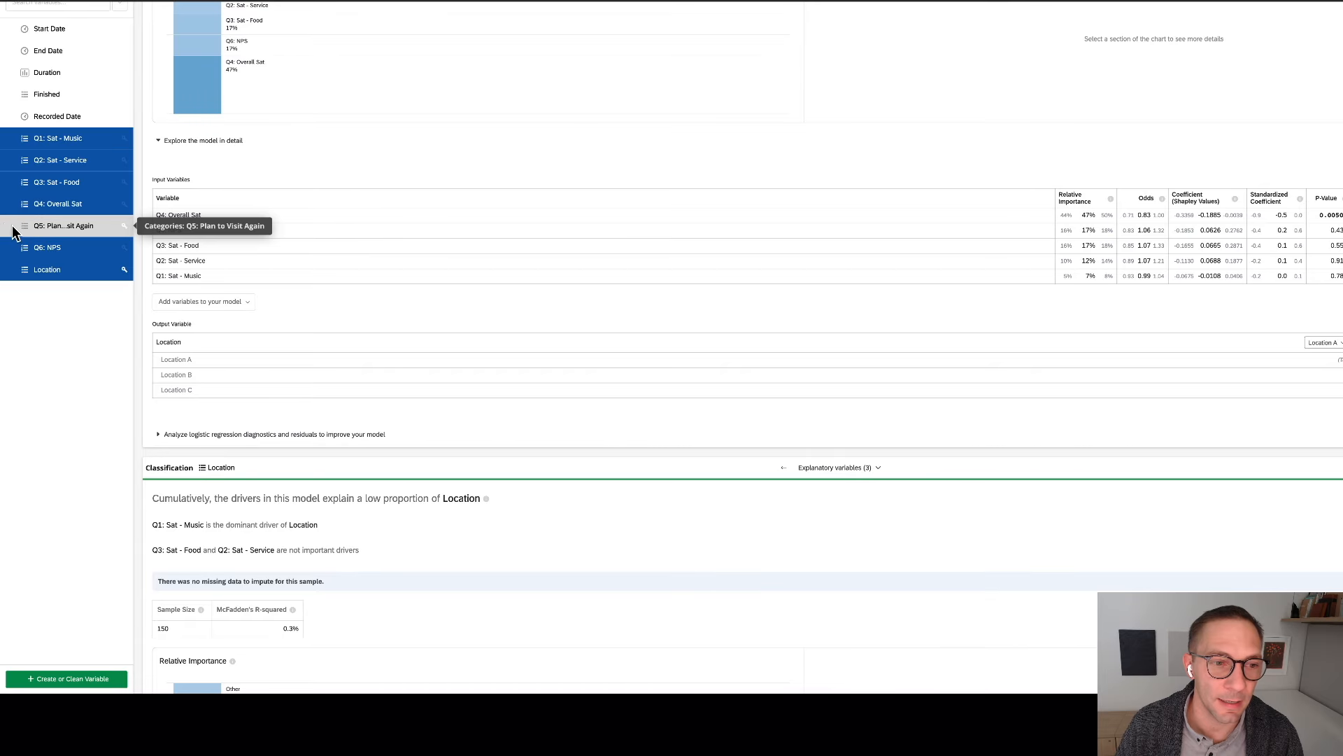
- Add Q5: Plan to Visit Again to the selected predictors and run a new regression on Location
scroll(49, 175, up, 1)
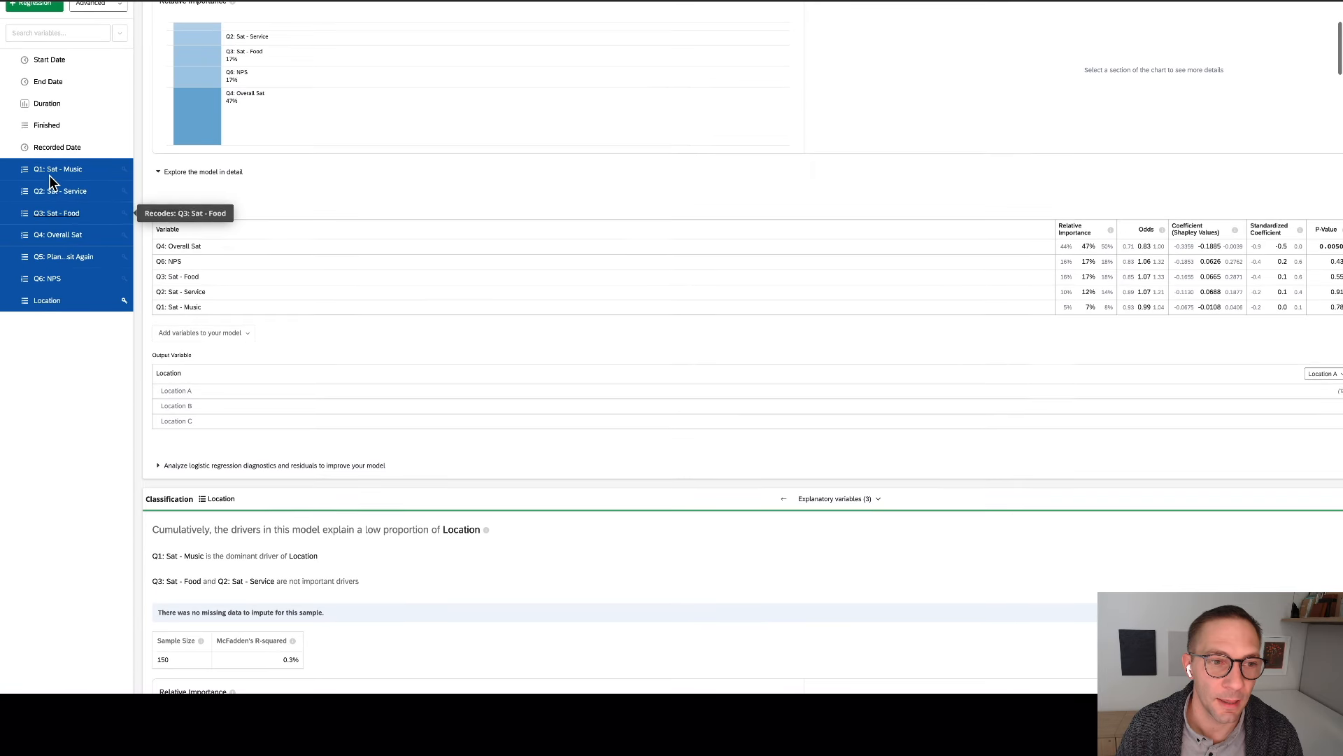
scroll(94, 204, up, 5)
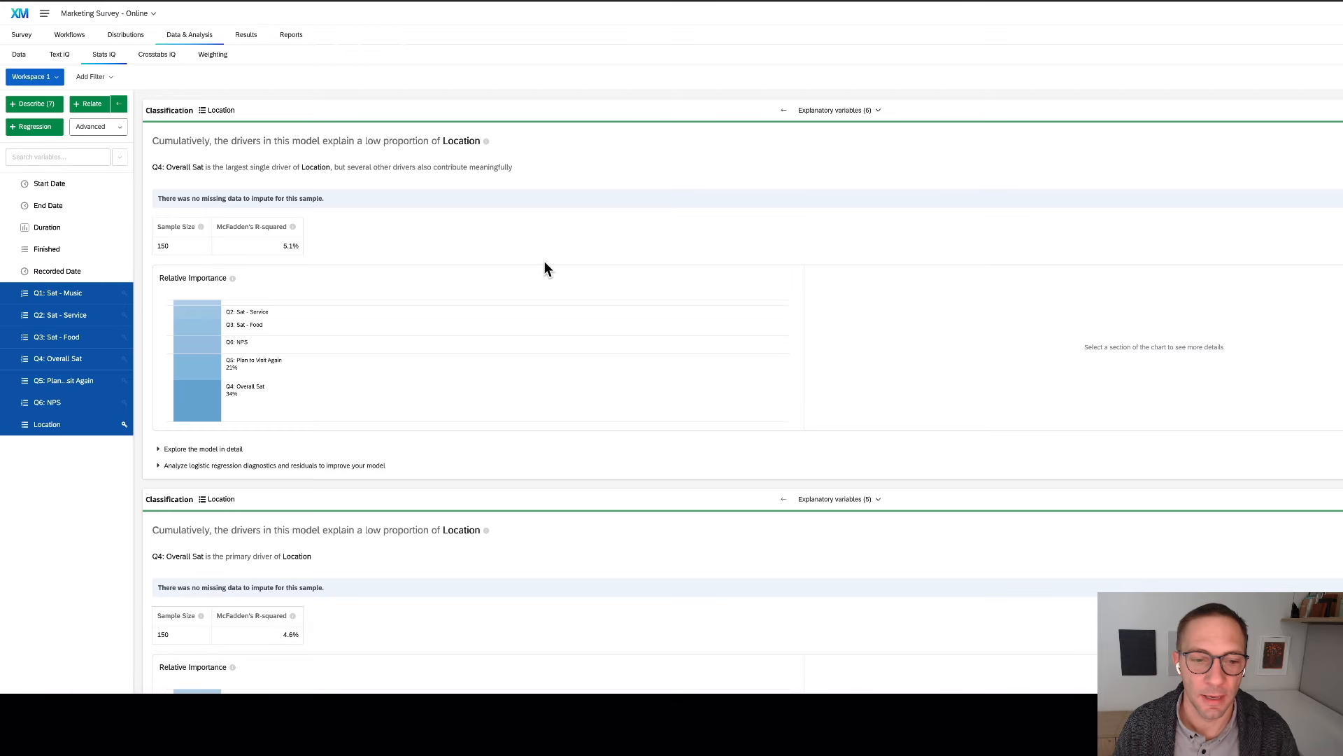
- Expand the six-predictor Location model's details and examine the drivers' importance, coefficients and p-values, including the Plan to Visit Again categories
scroll(520, 329, down, 3)
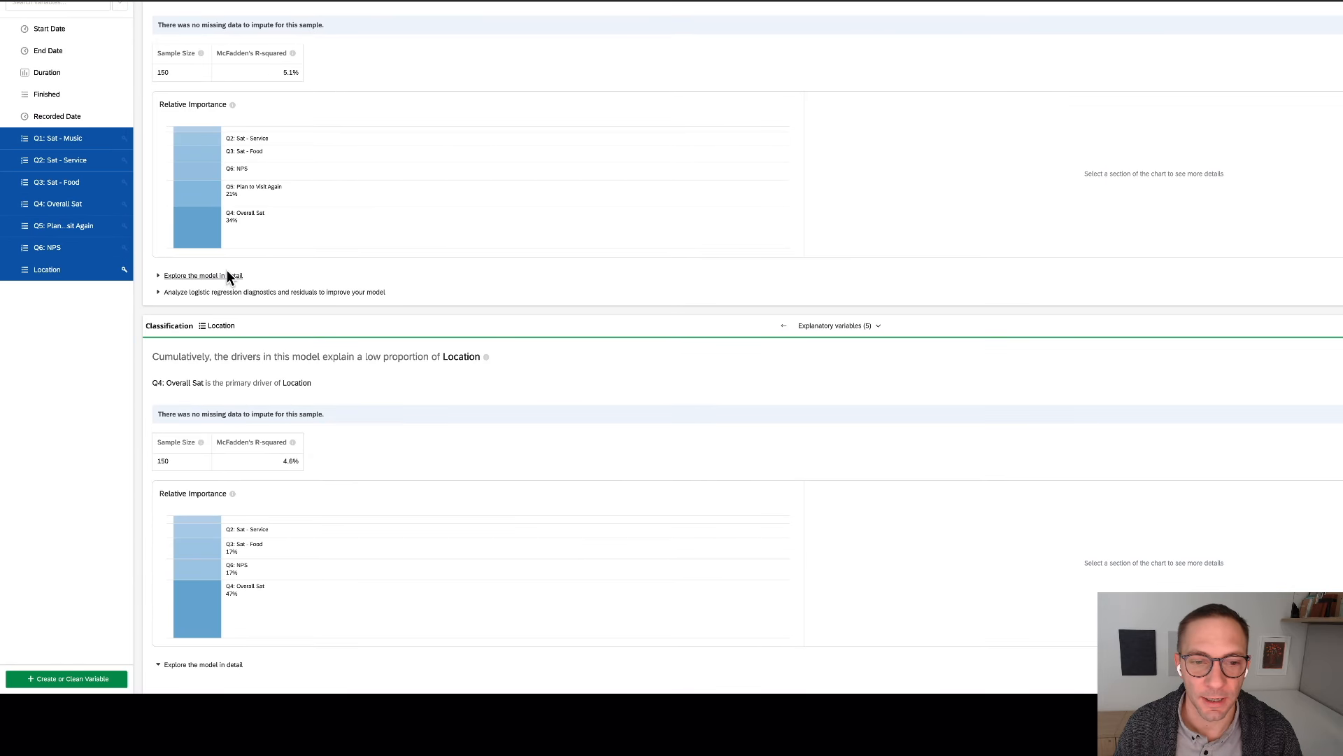
click(219, 275)
scroll(544, 296, down, 3)
scroll(544, 296, right, 2)
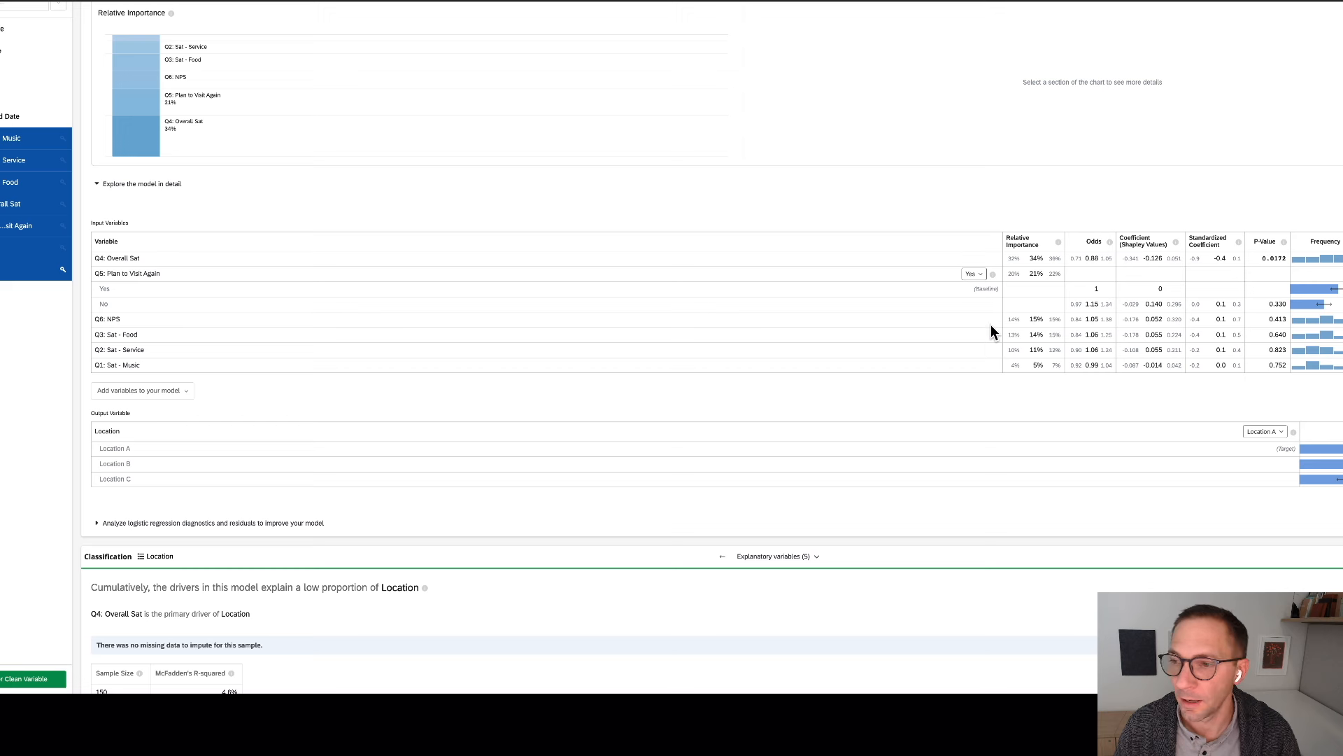
scroll(991, 325, right, 2)
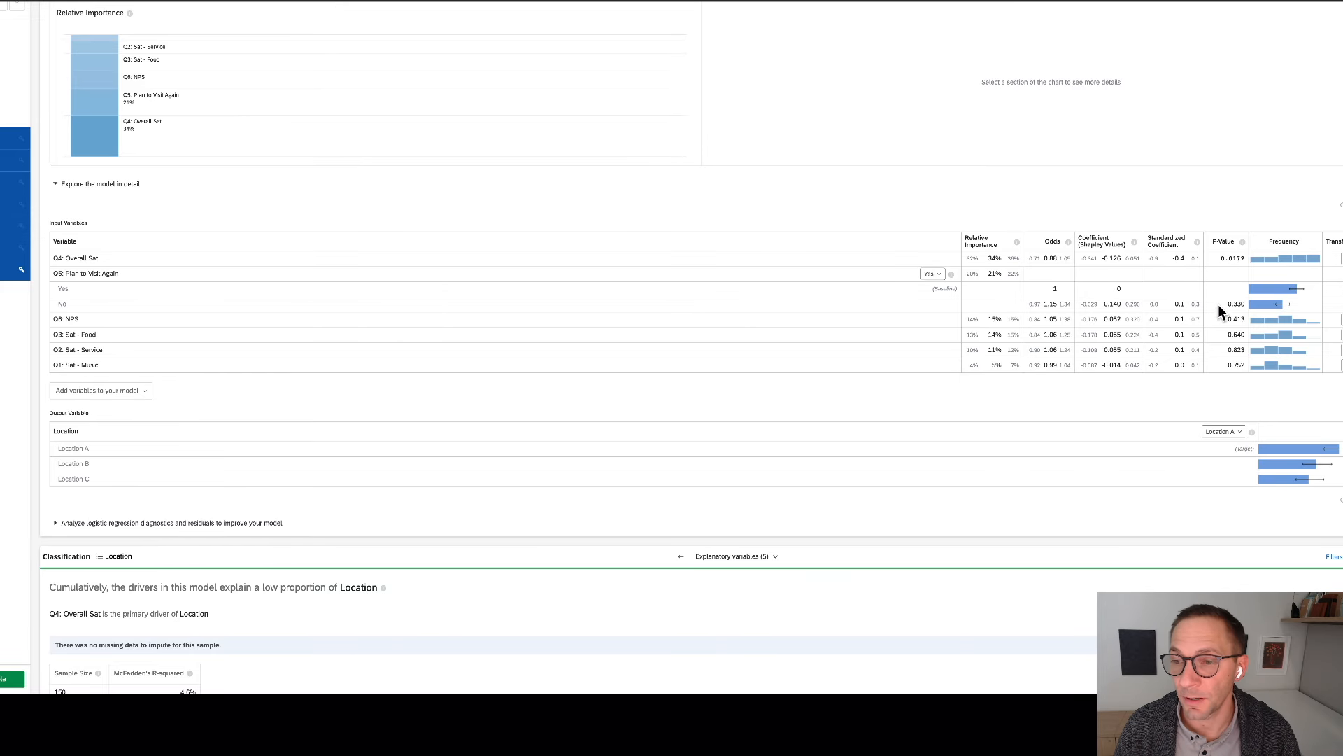
scroll(1213, 313, left, 1)
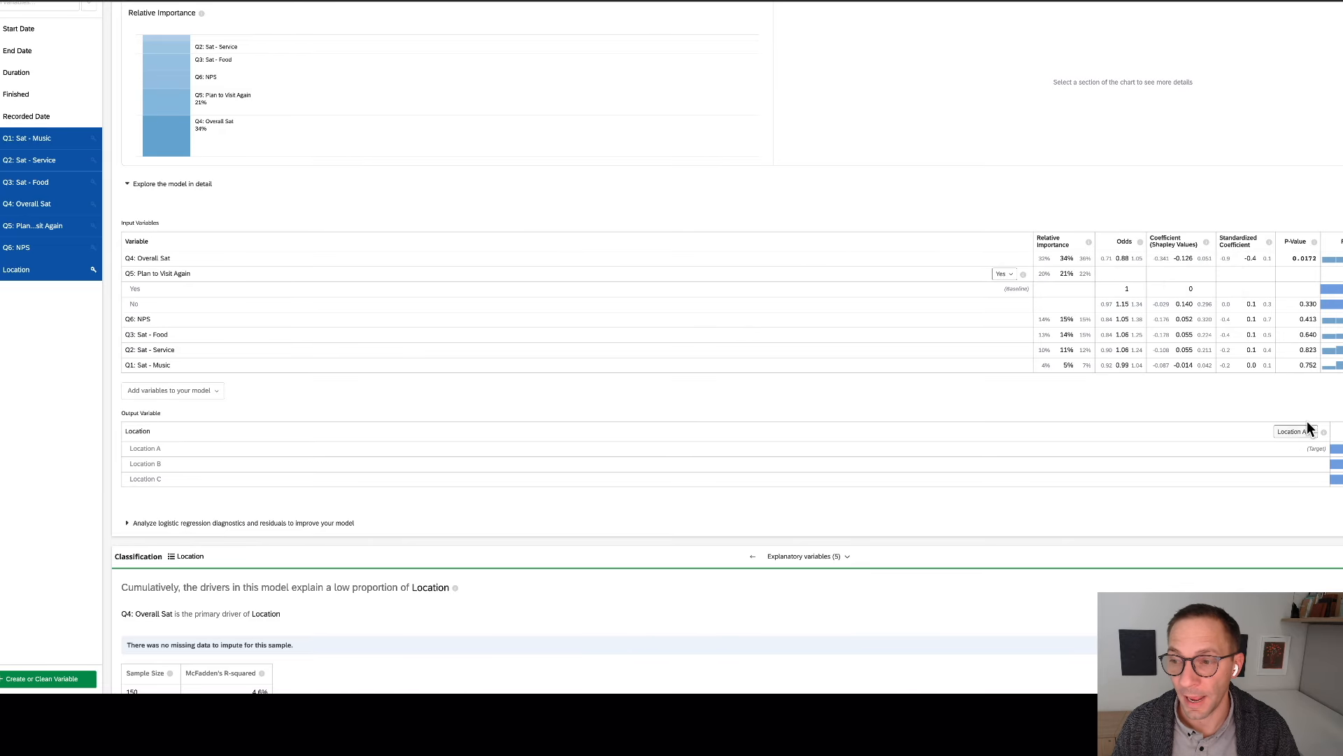
scroll(1150, 371, right, 3)
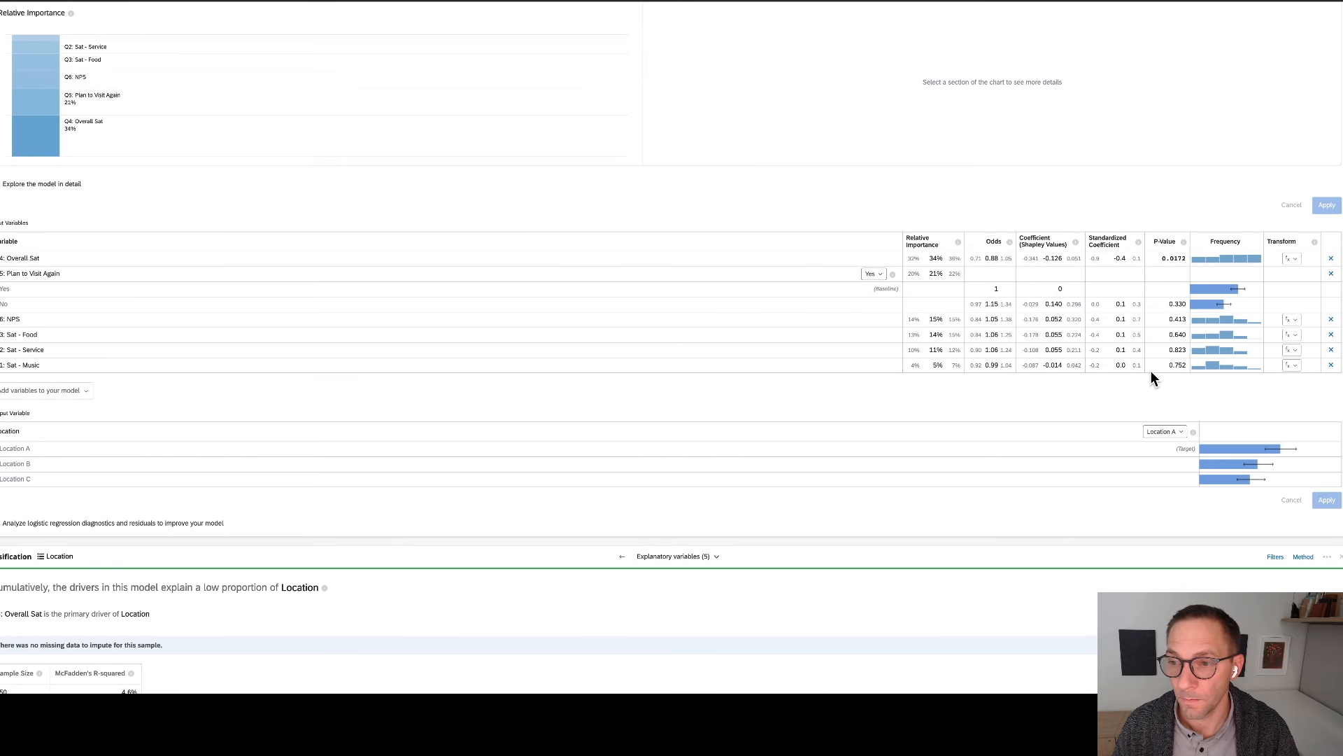
scroll(1151, 371, left, 1)
mouse_move(1096, 306)
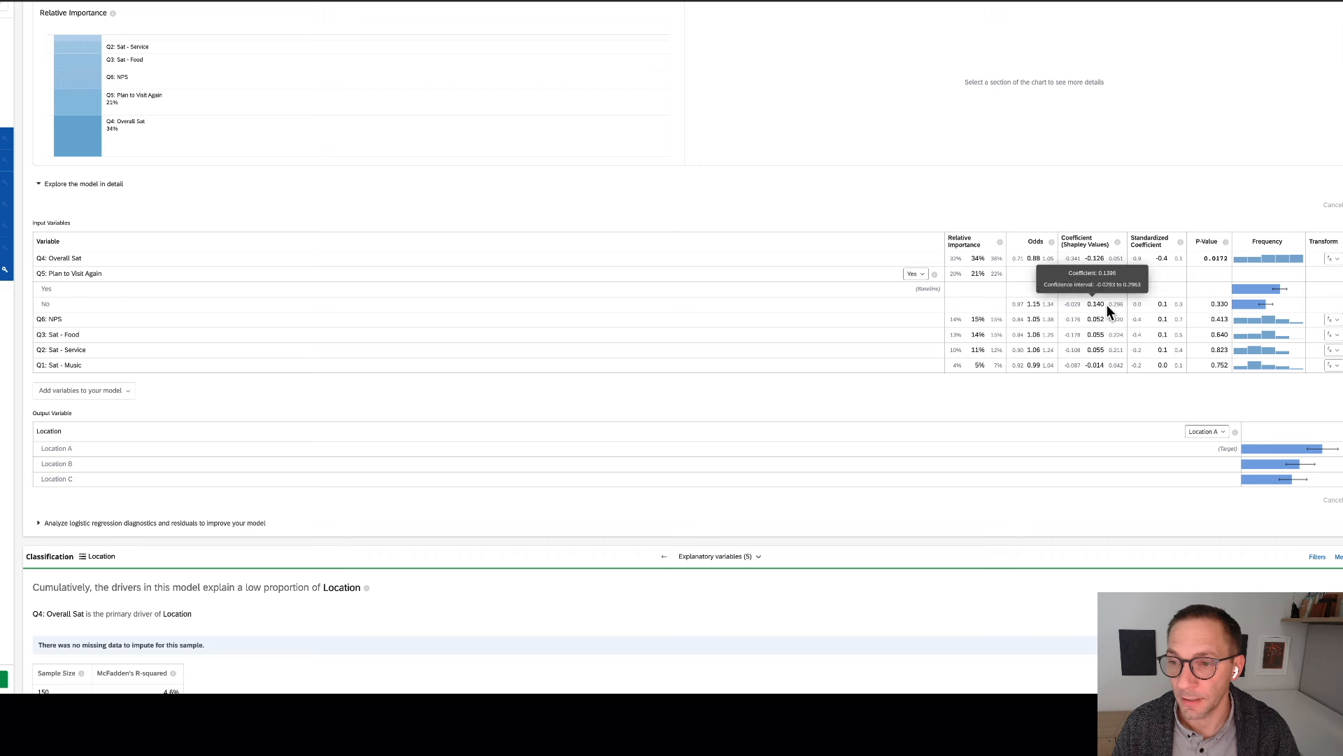
- Set the six-predictor model's target outcome to Location B, apply it and review the drivers' results
click(1210, 431)
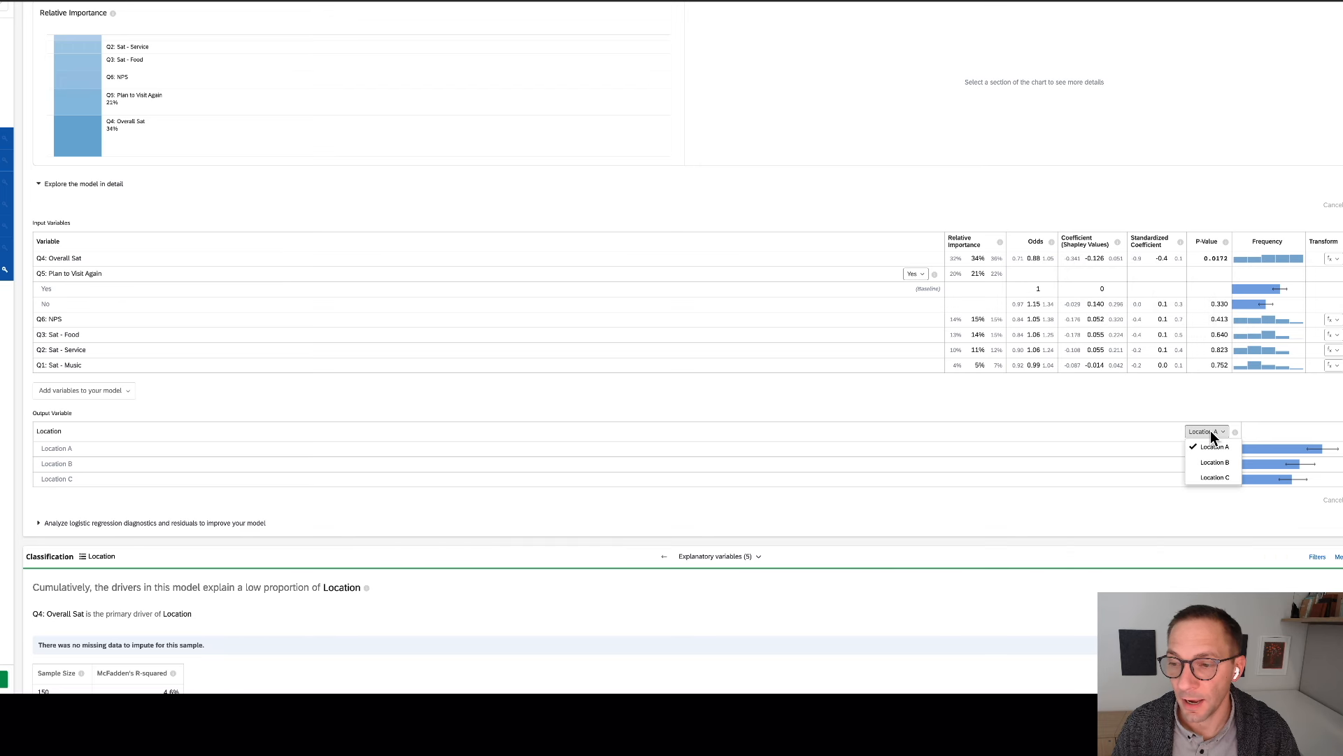
click(1216, 462)
scroll(1202, 406, right, 3)
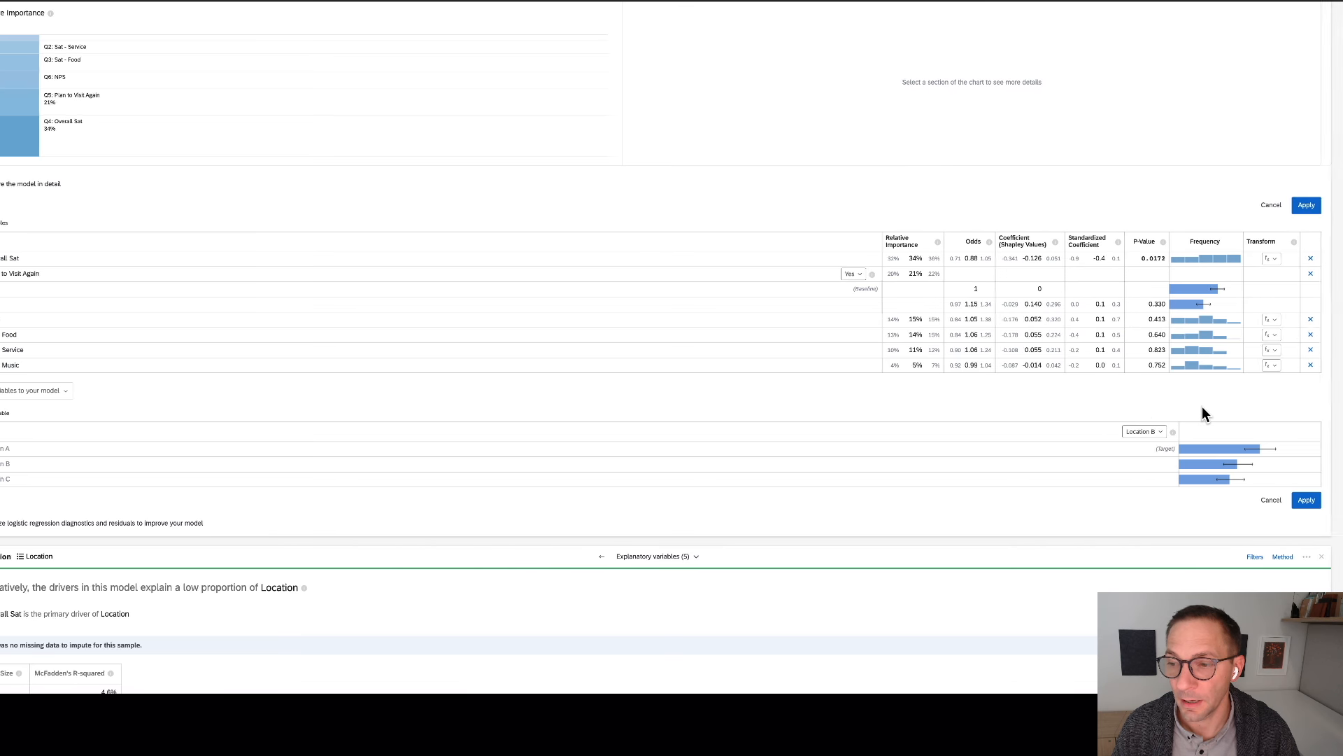
click(1307, 208)
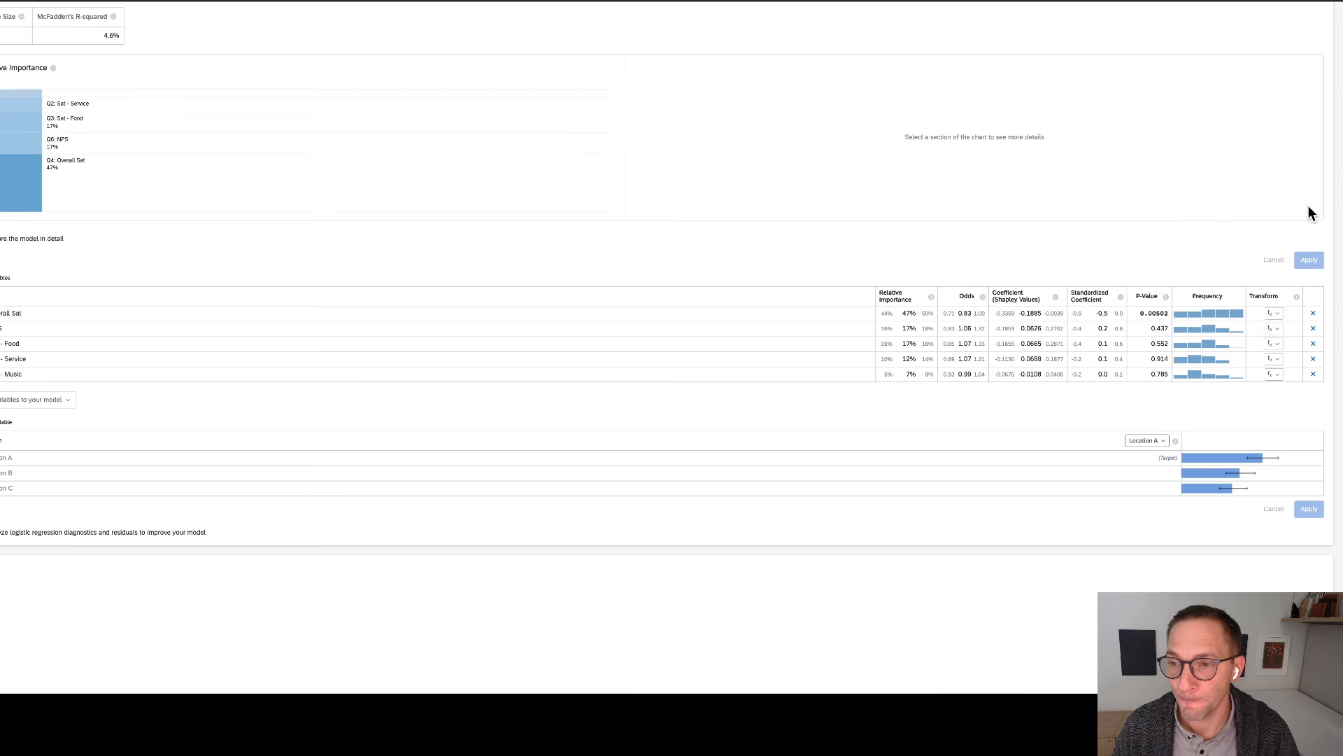
mouse_move(906, 371)
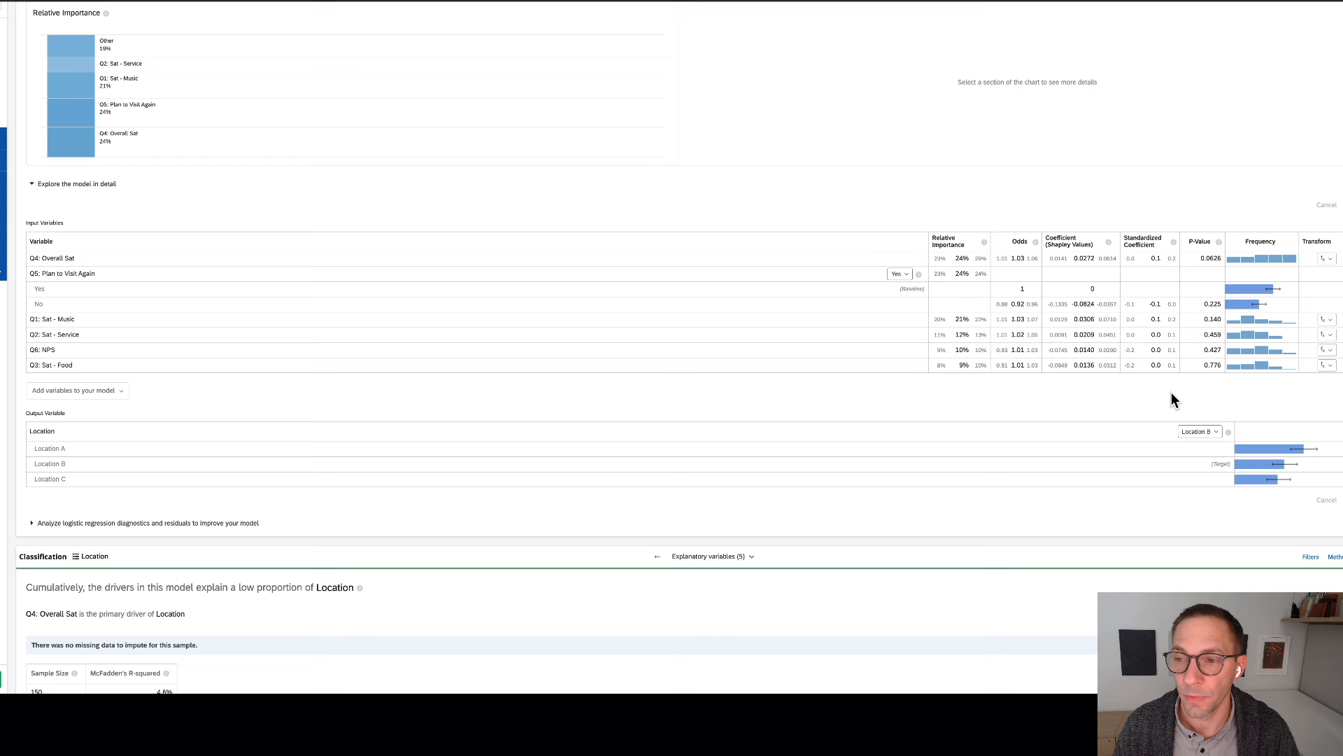
- Set the baseline of Q5: Plan to Visit Again to No in the six-predictor Location model, apply it and check the Yes coefficient
click(903, 275)
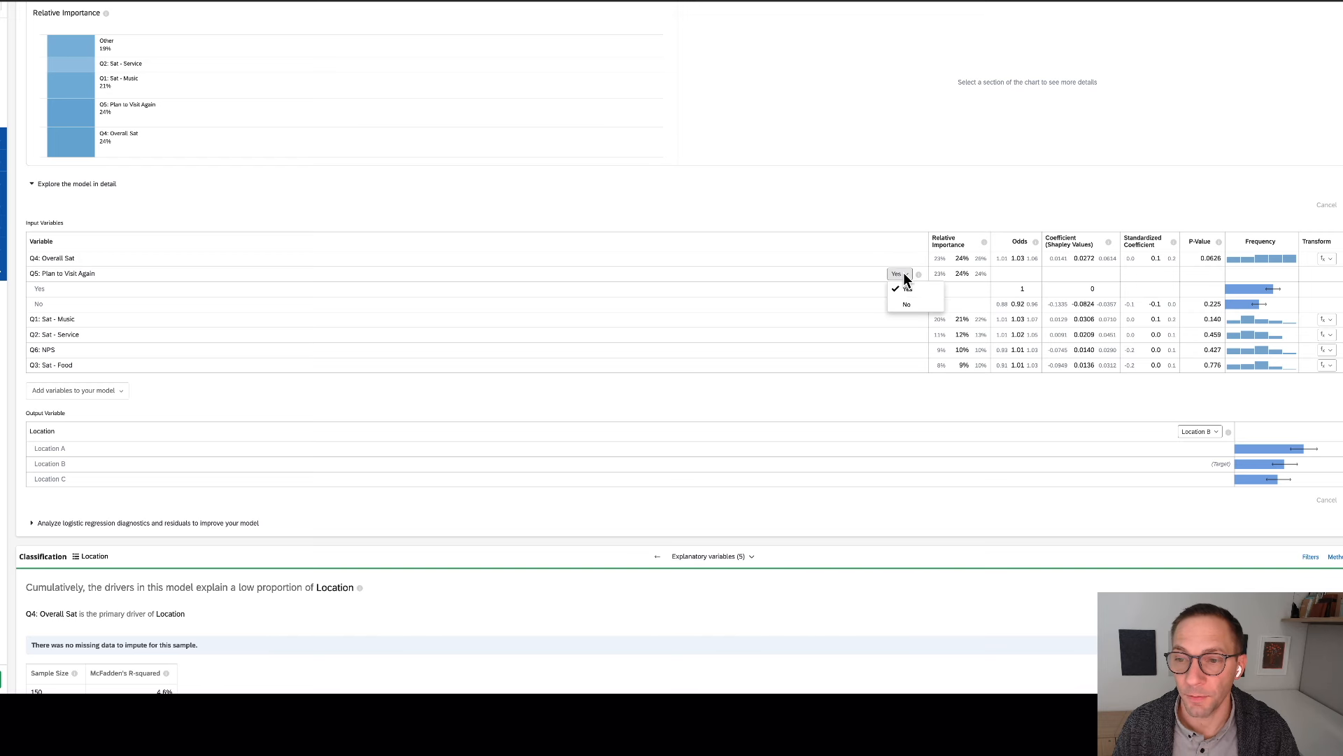
click(907, 305)
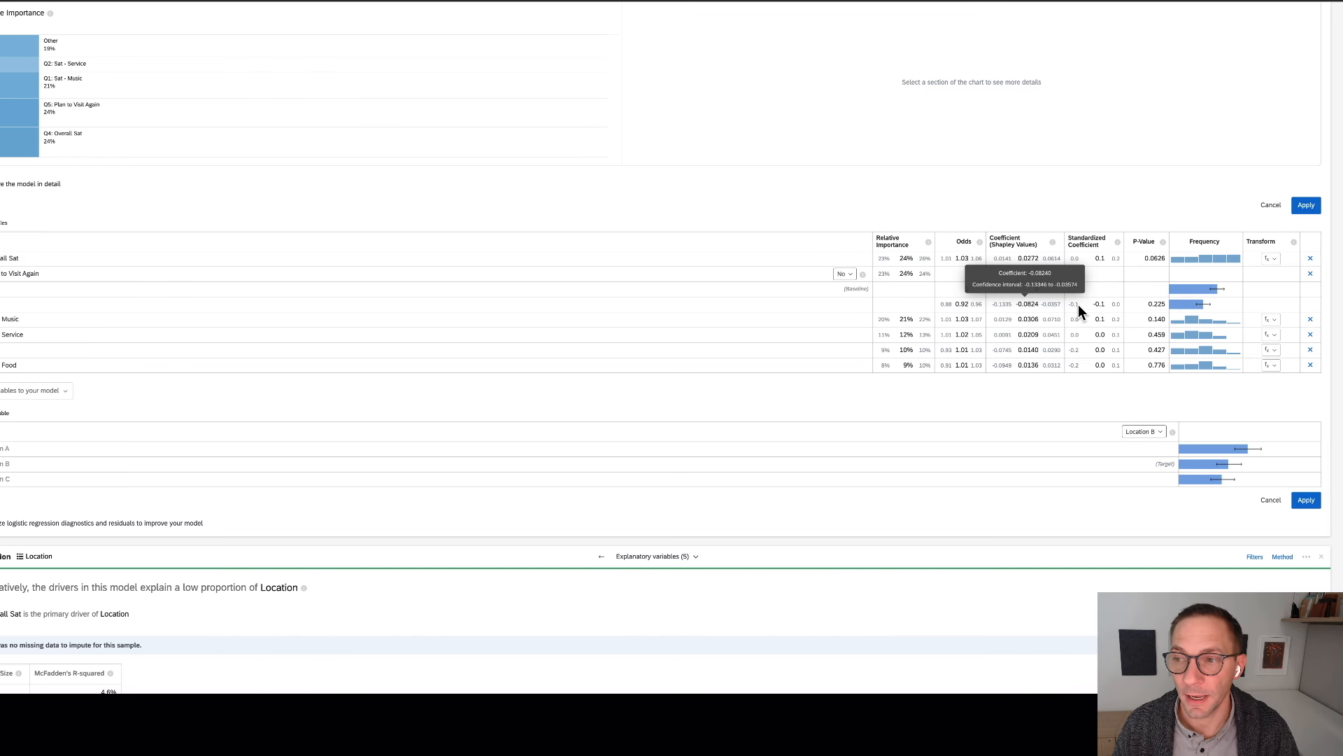
click(1309, 206)
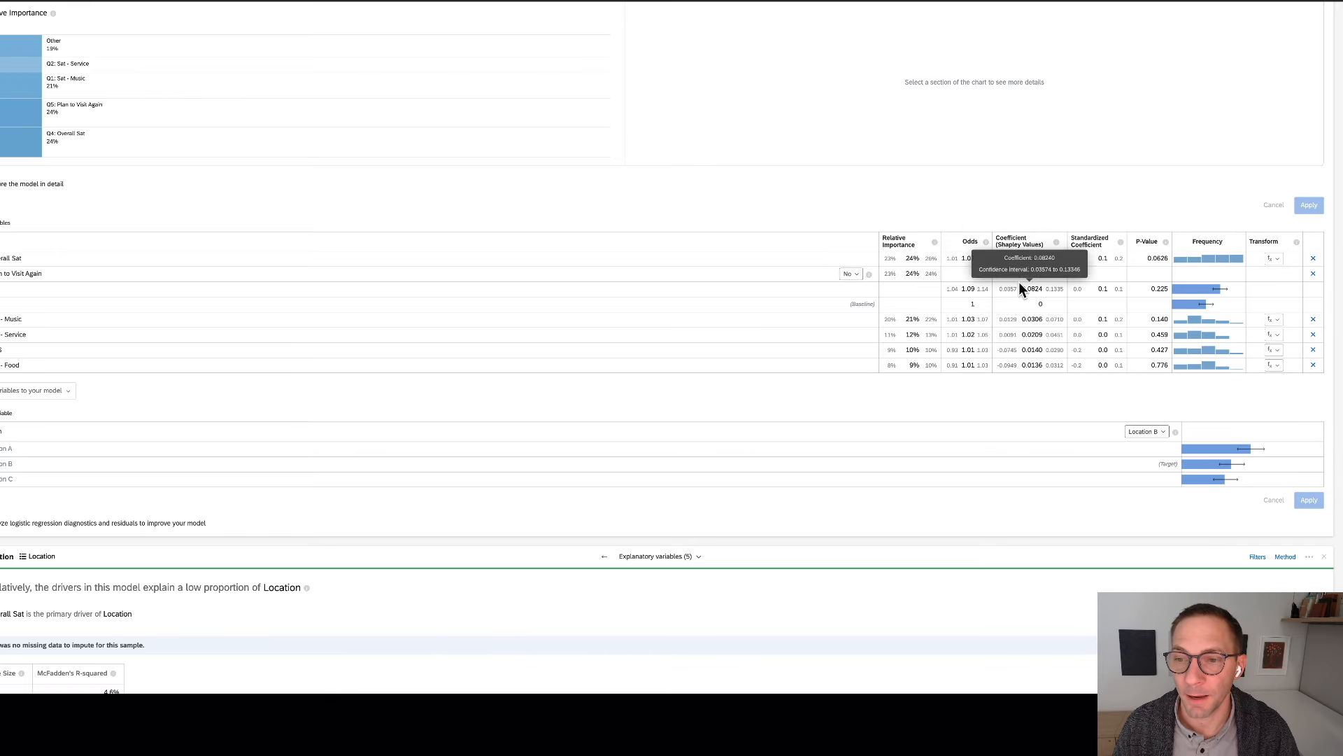
mouse_move(1053, 297)
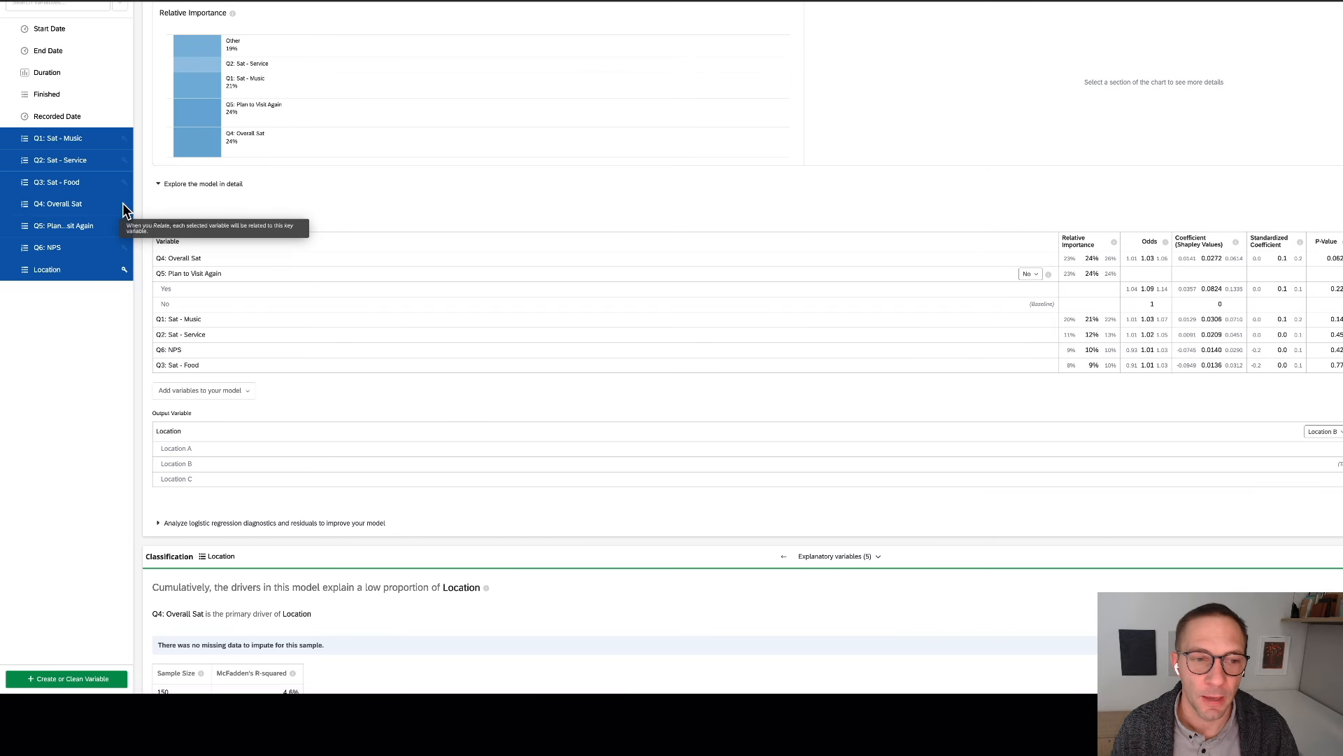
- Make Q4: Overall Sat the key variable, run a new regression on it and expand the model's details
click(124, 205)
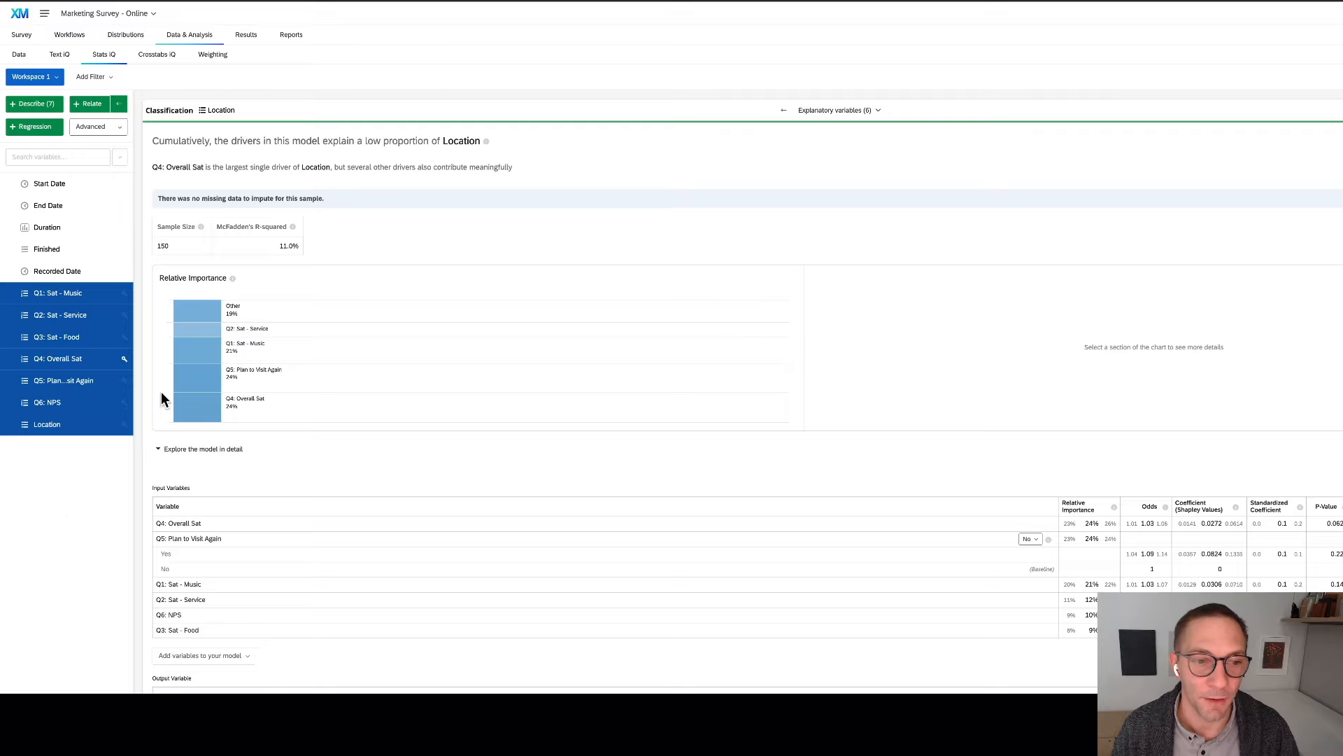
click(35, 128)
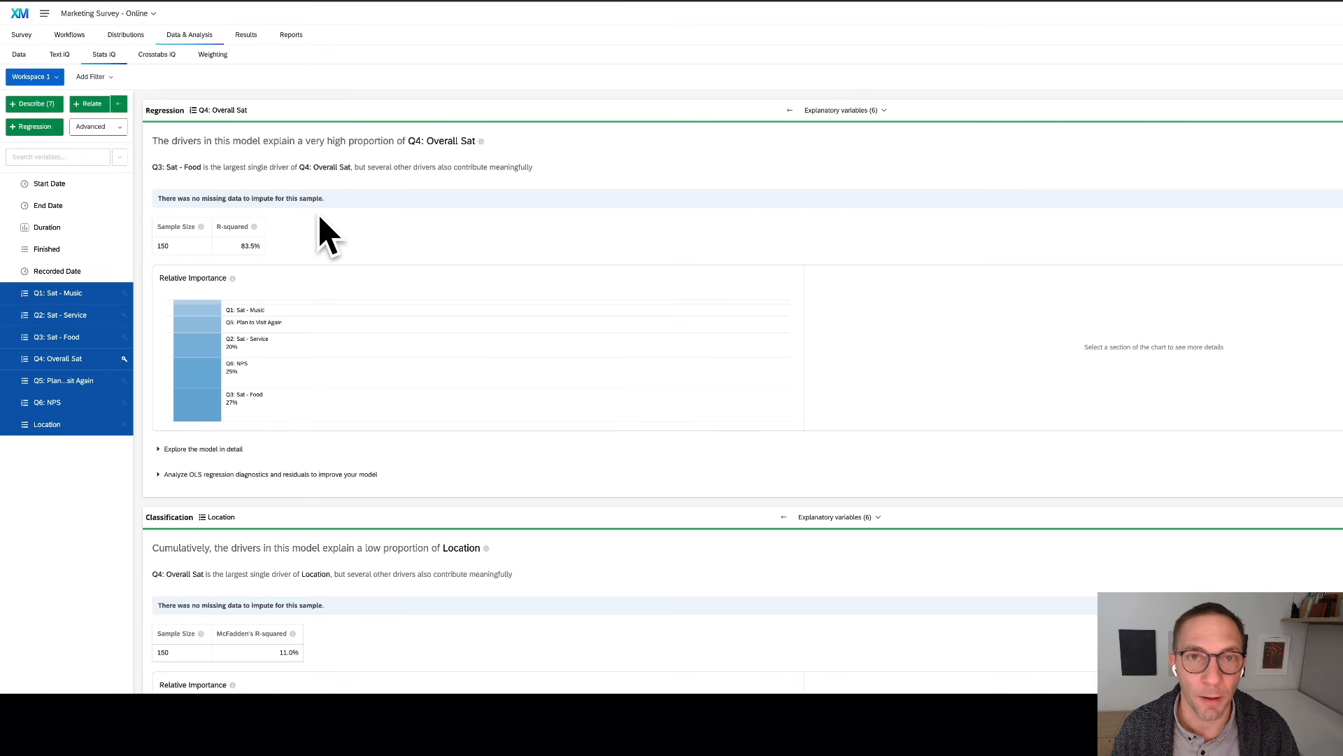
scroll(376, 249, down, 3)
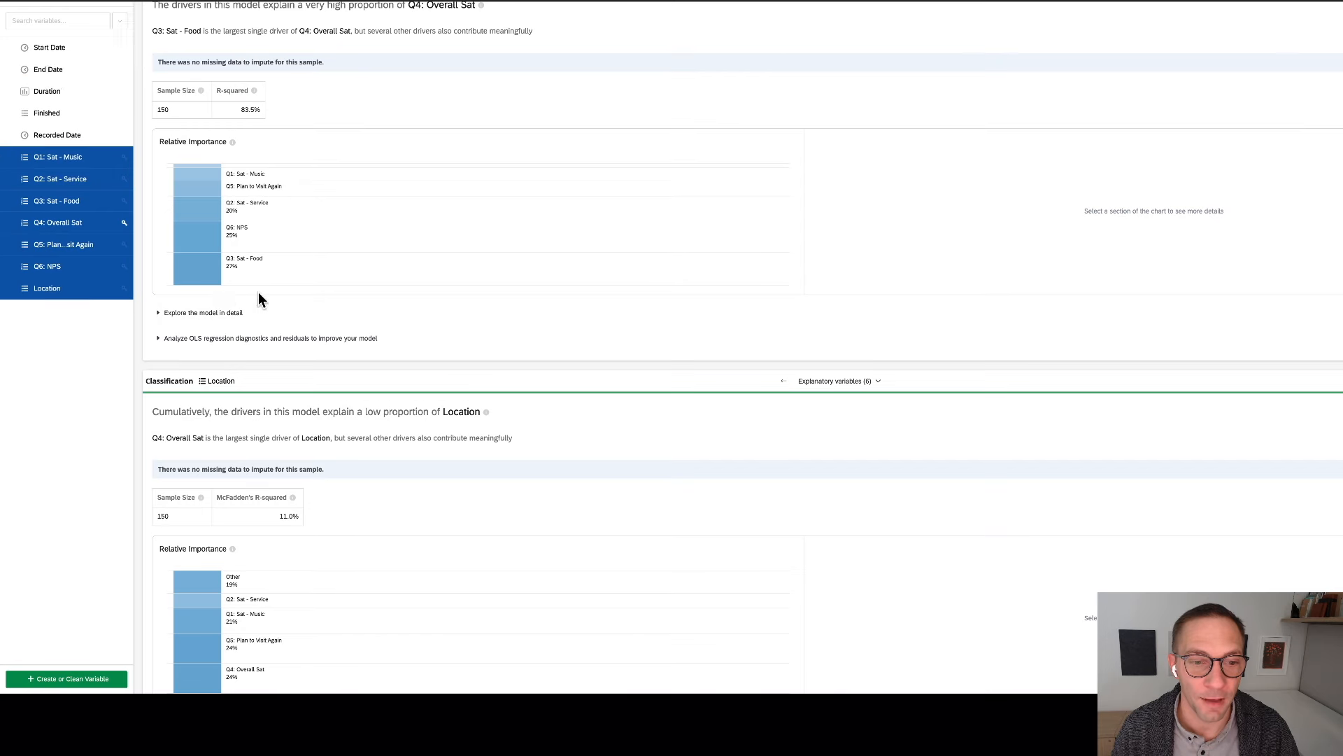
click(224, 314)
scroll(480, 343, down, 3)
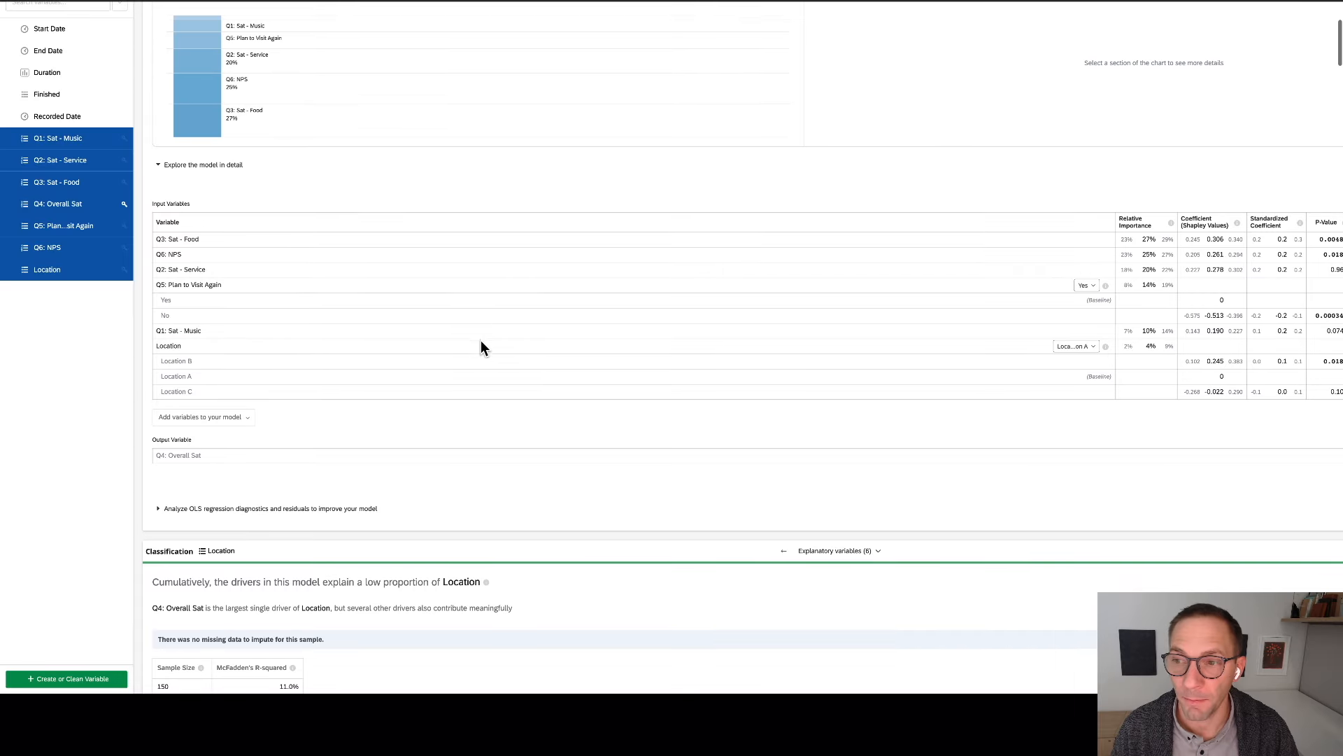
- Examine the Overall Sat model's drivers: relative importance, coefficients and p-values, including the Plan to Visit Again and Location categories
scroll(481, 343, right, 3)
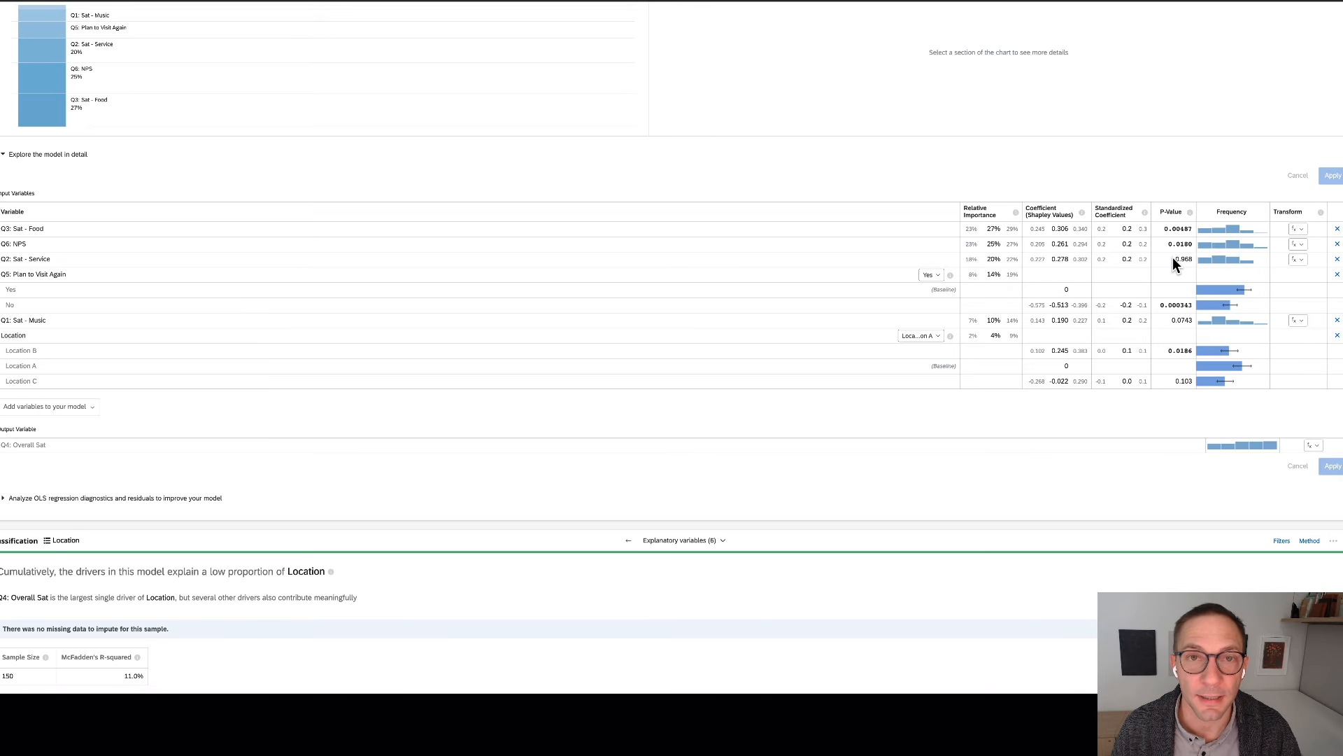
scroll(1173, 258, left, 1)
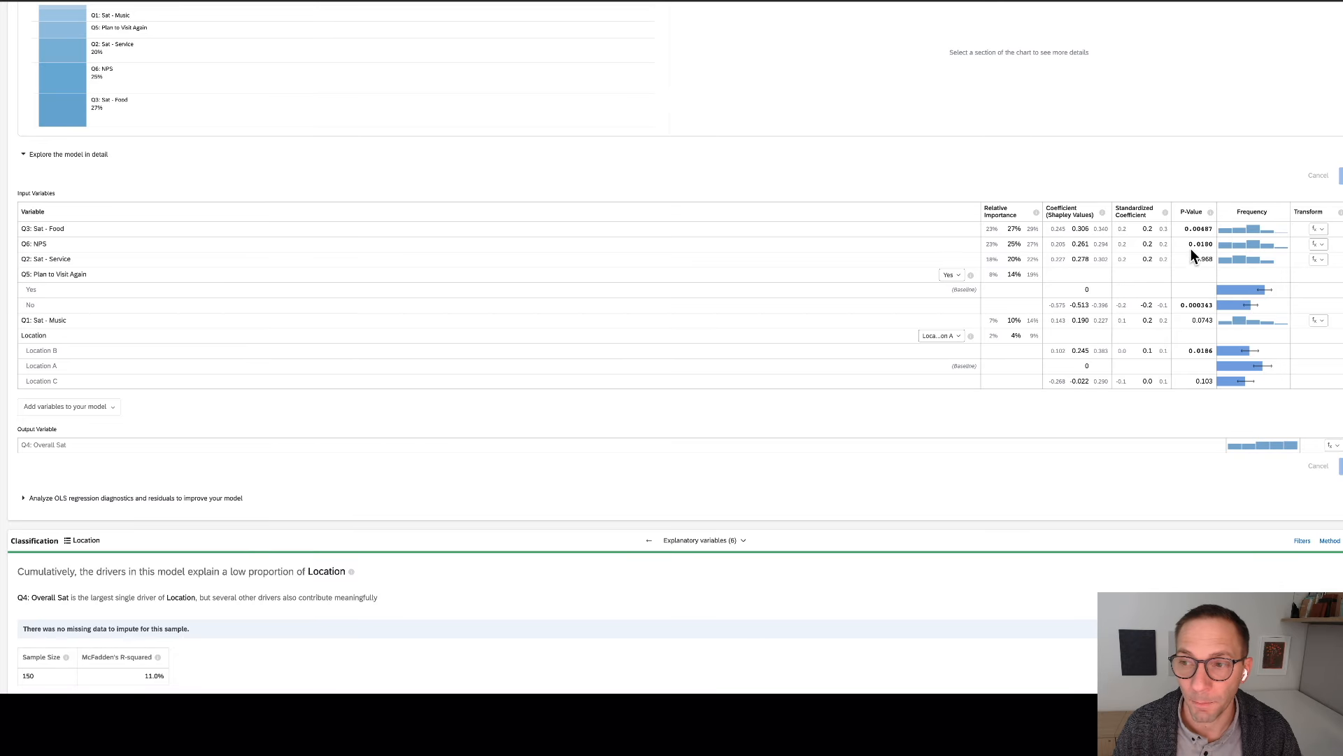
scroll(1197, 262, left, 1)
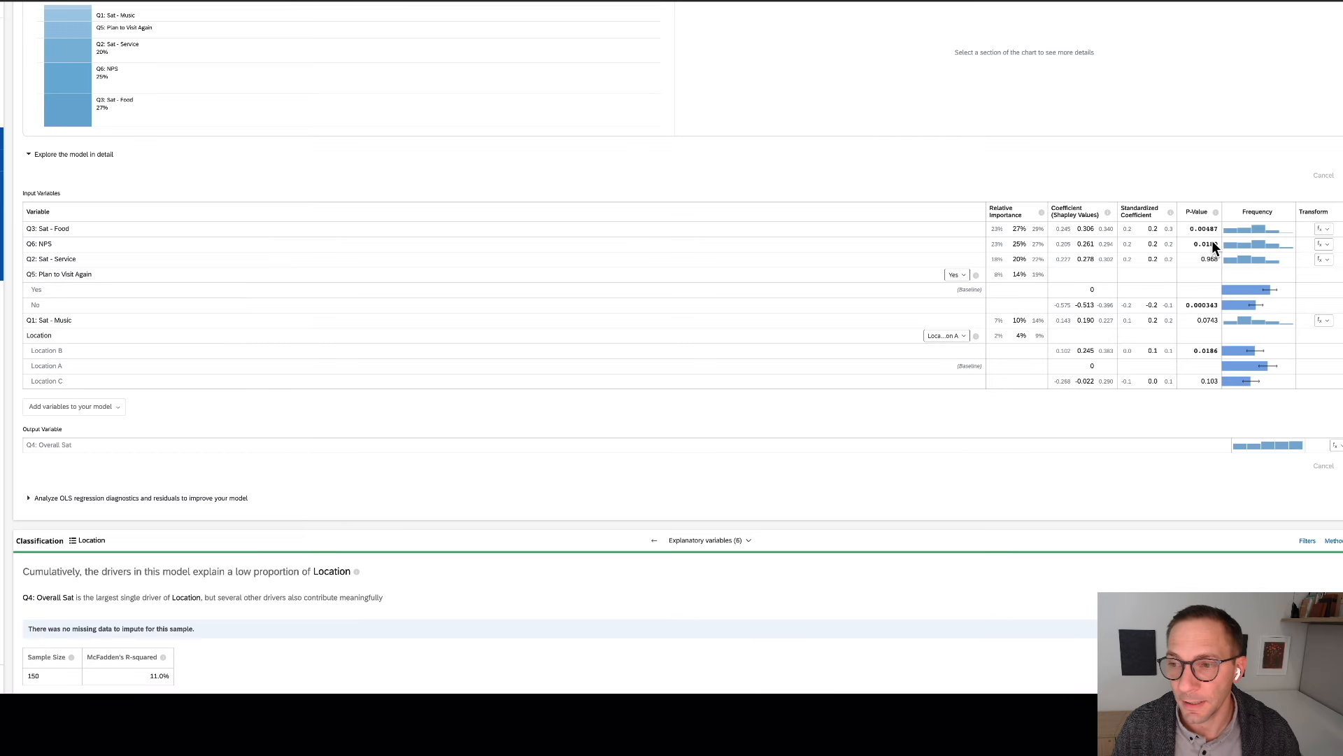
mouse_move(1100, 243)
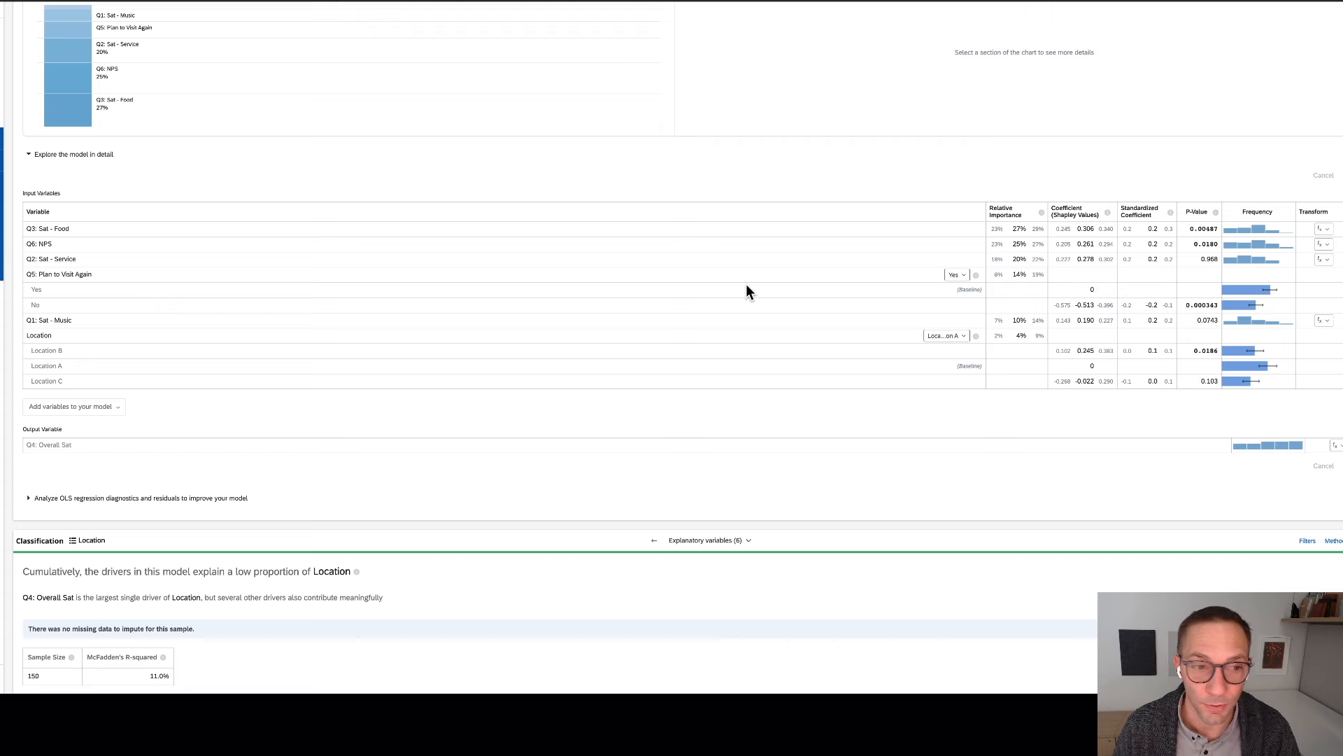
scroll(811, 315, down, 1)
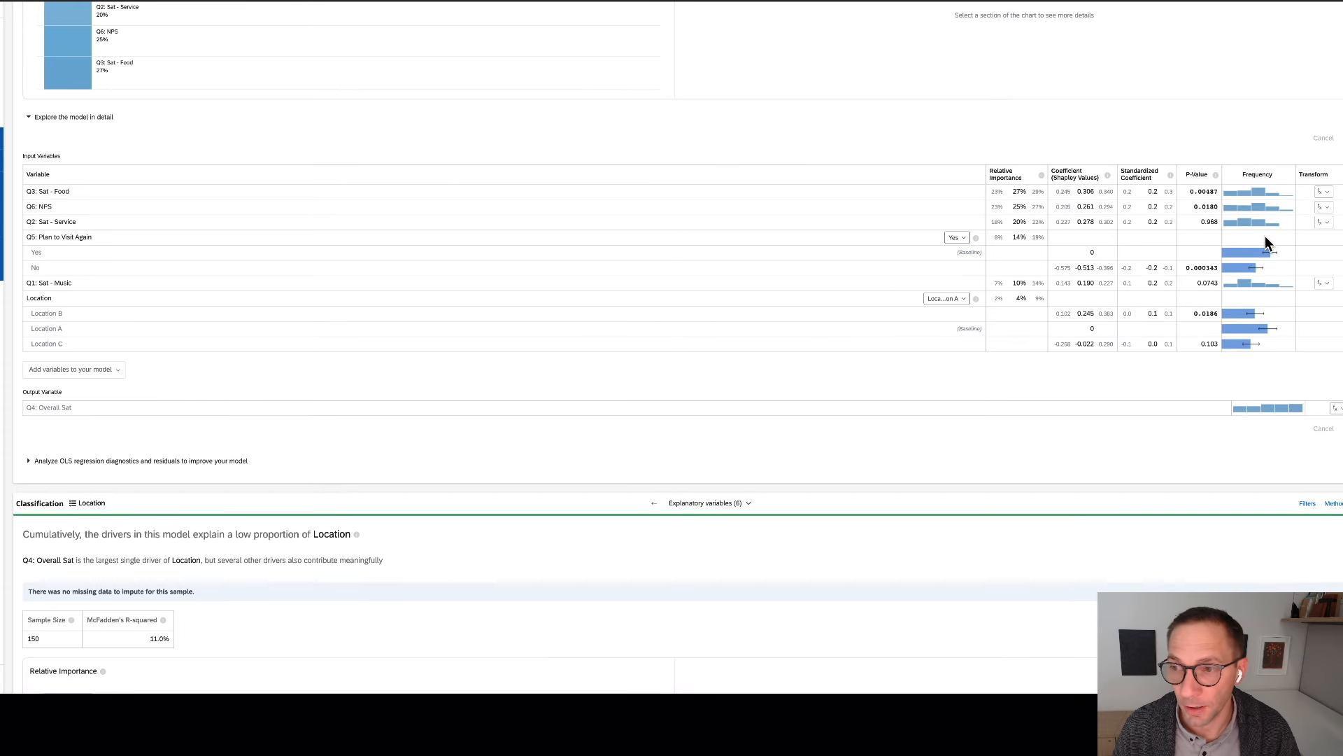
scroll(998, 399, down, 1)
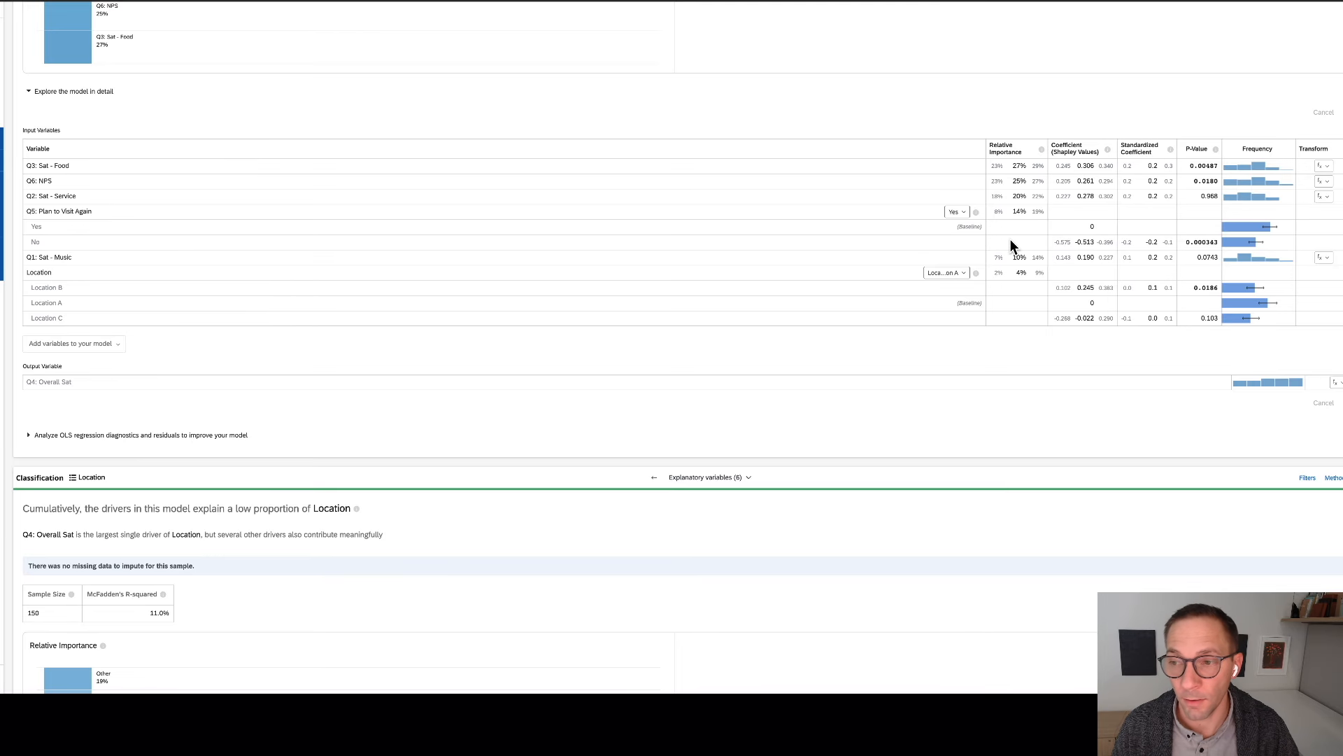
mouse_move(1150, 243)
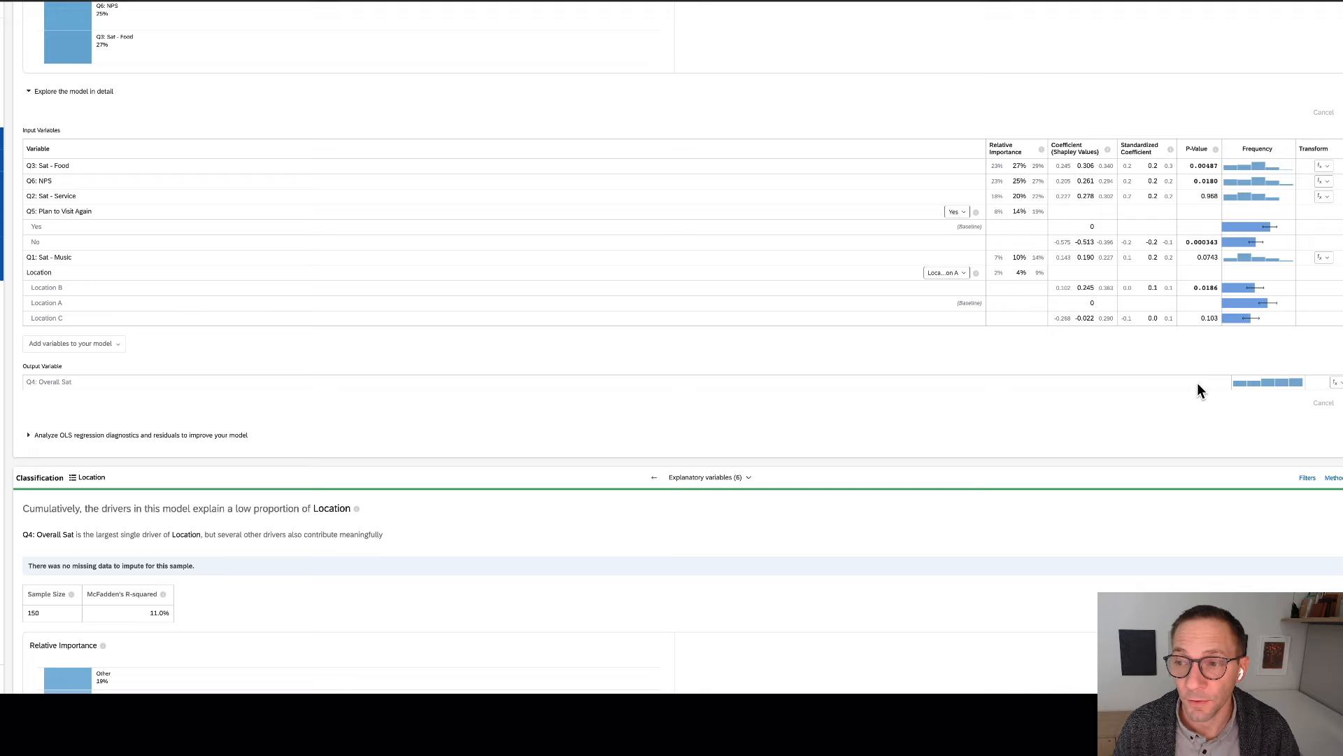
scroll(1156, 396, down, 1)
scroll(1155, 395, down, 1)
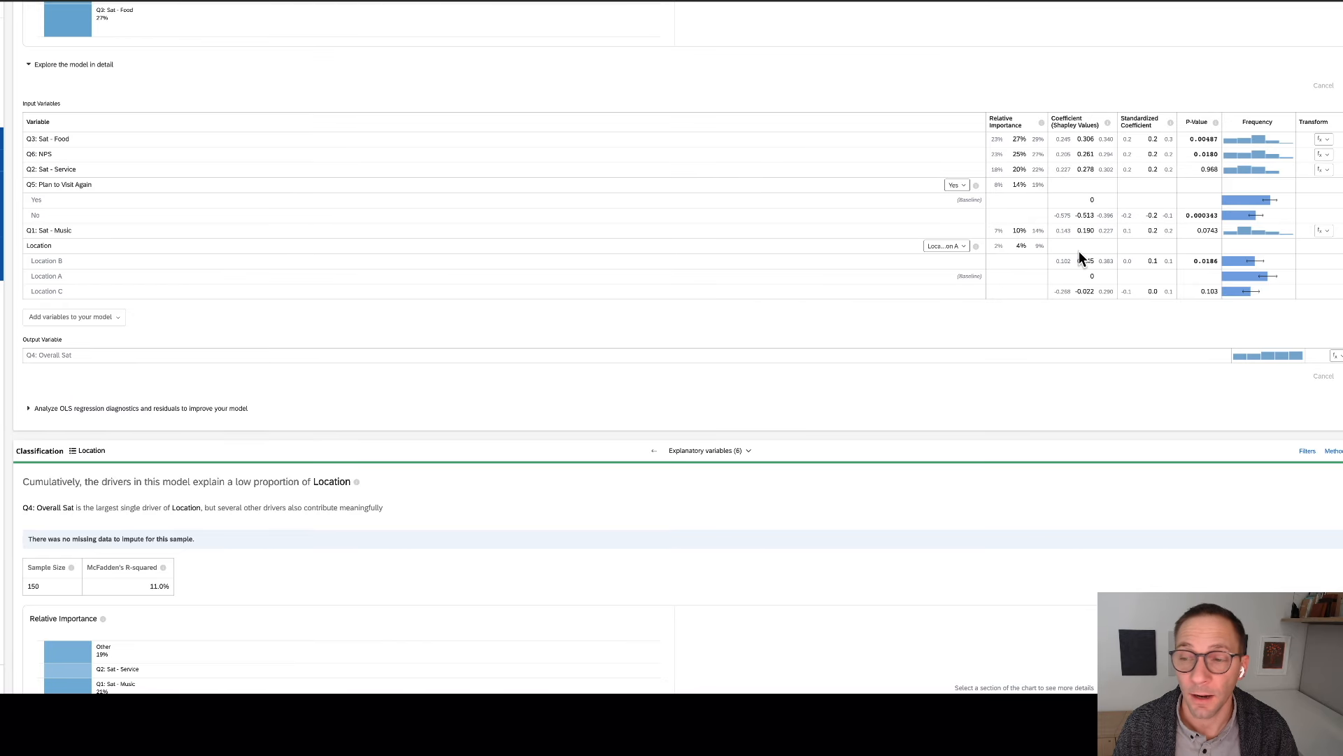
mouse_move(1088, 269)
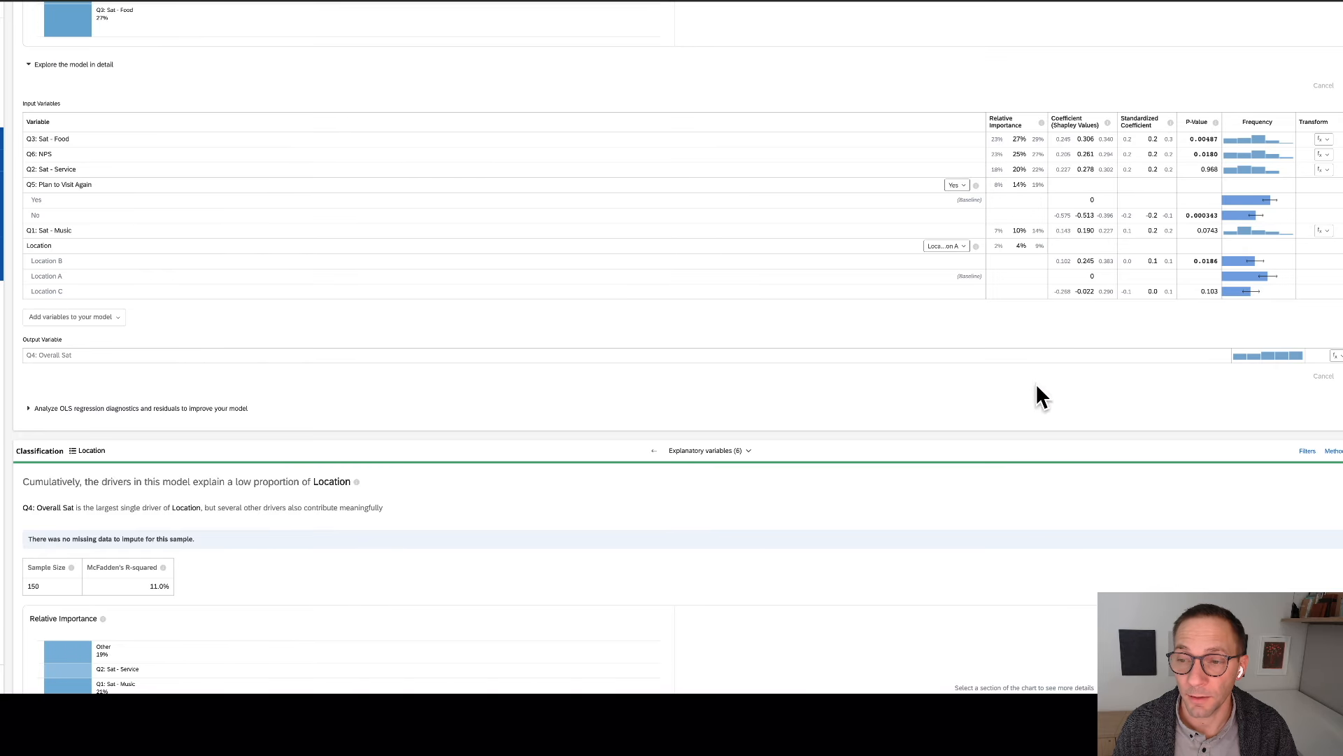
mouse_move(1176, 270)
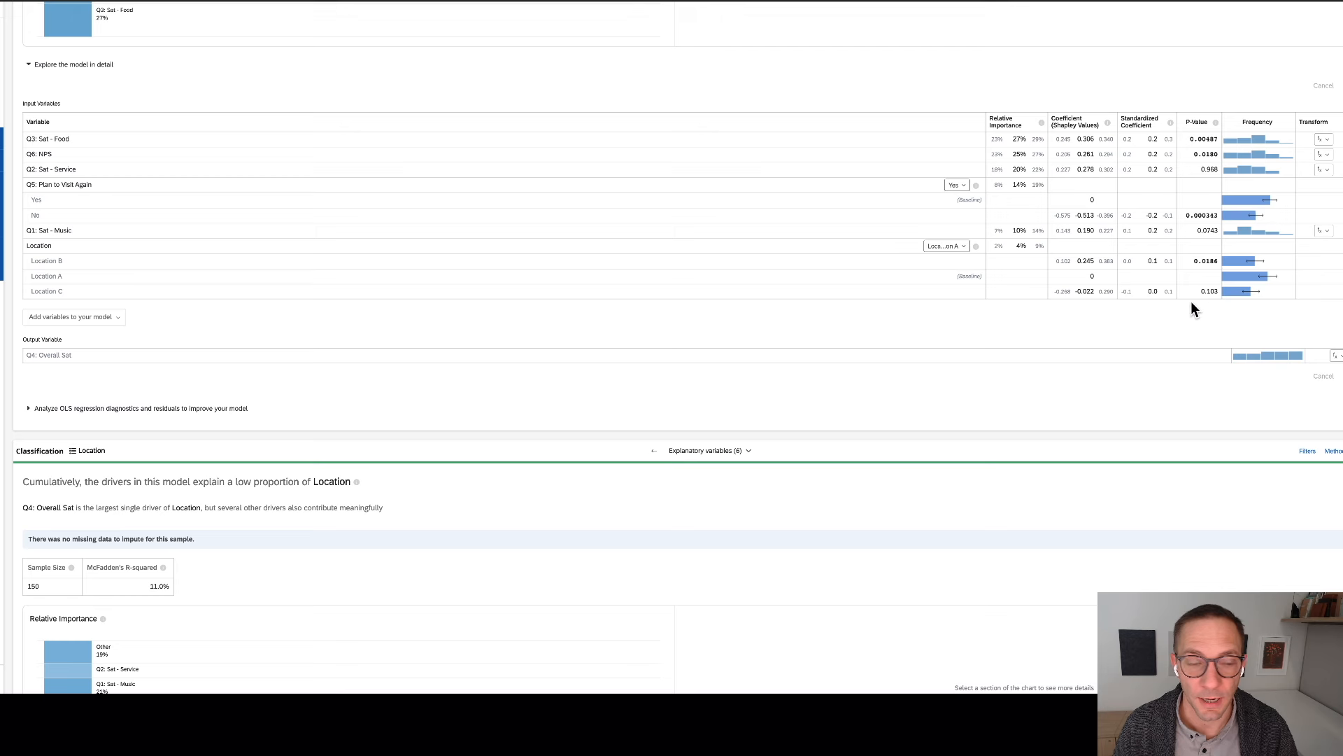
- Set the Location baseline to Location B in the Overall Sat model, apply it and compare the coefficients for Locations A and C
click(953, 245)
click(959, 276)
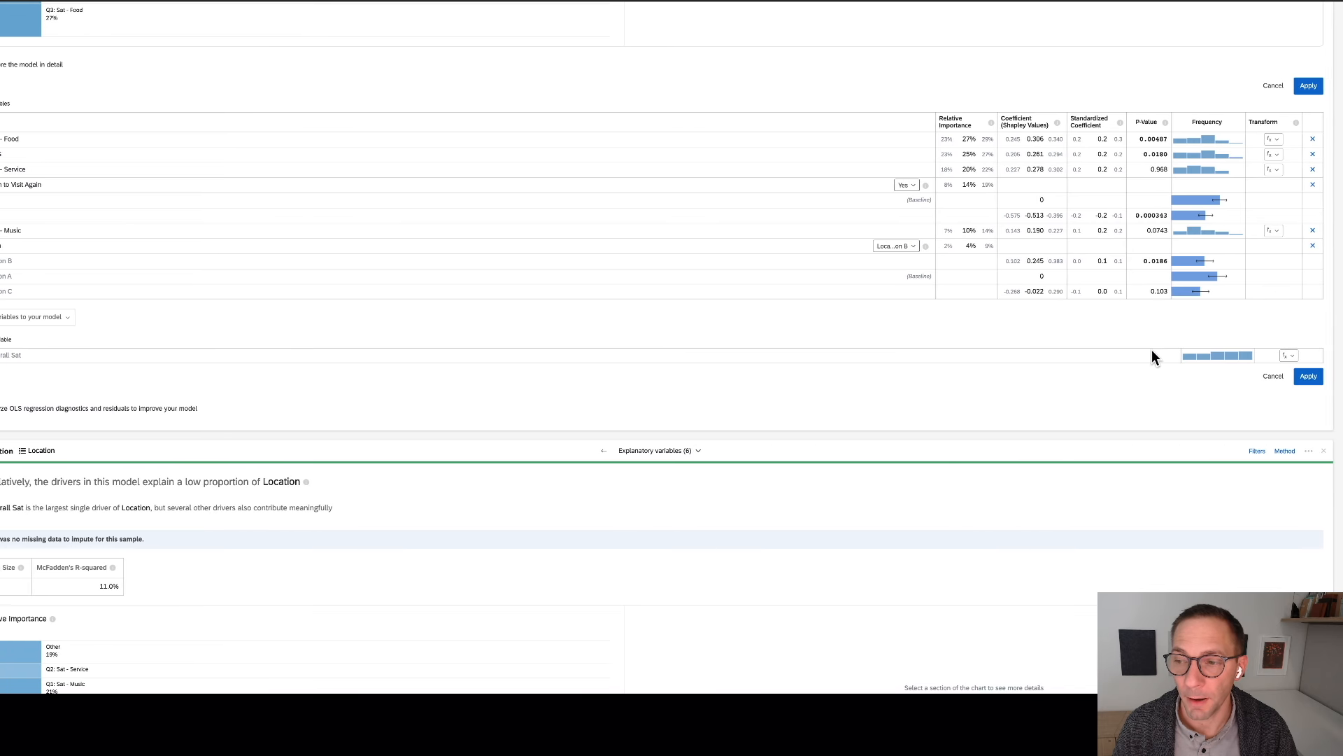
click(1307, 378)
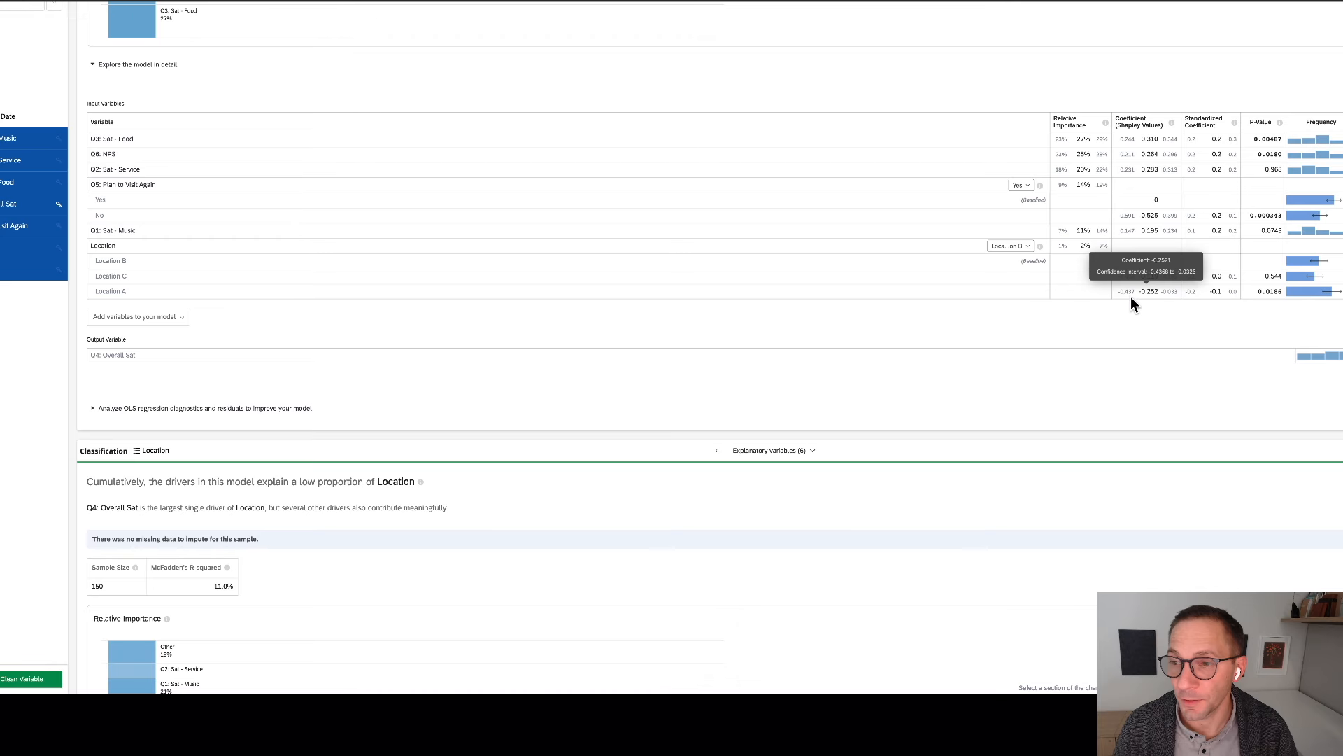
mouse_move(1144, 294)
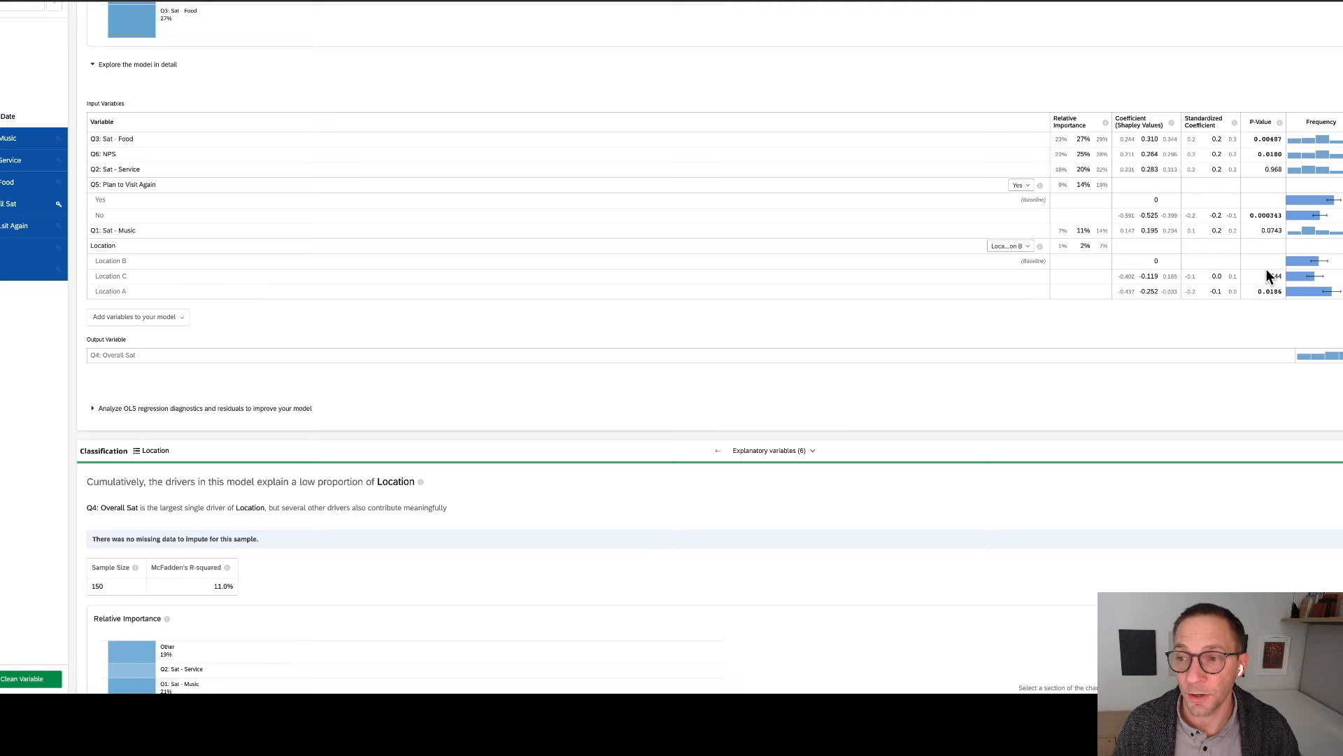
mouse_move(1178, 279)
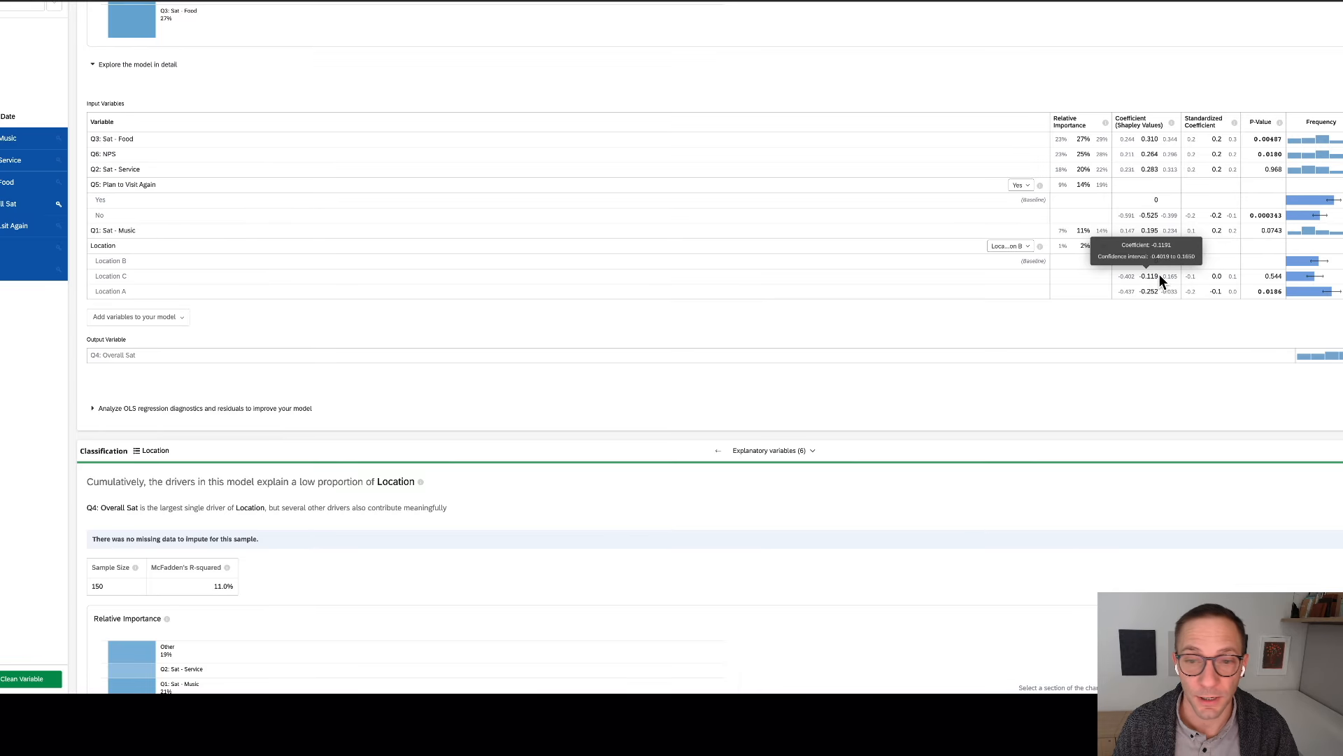